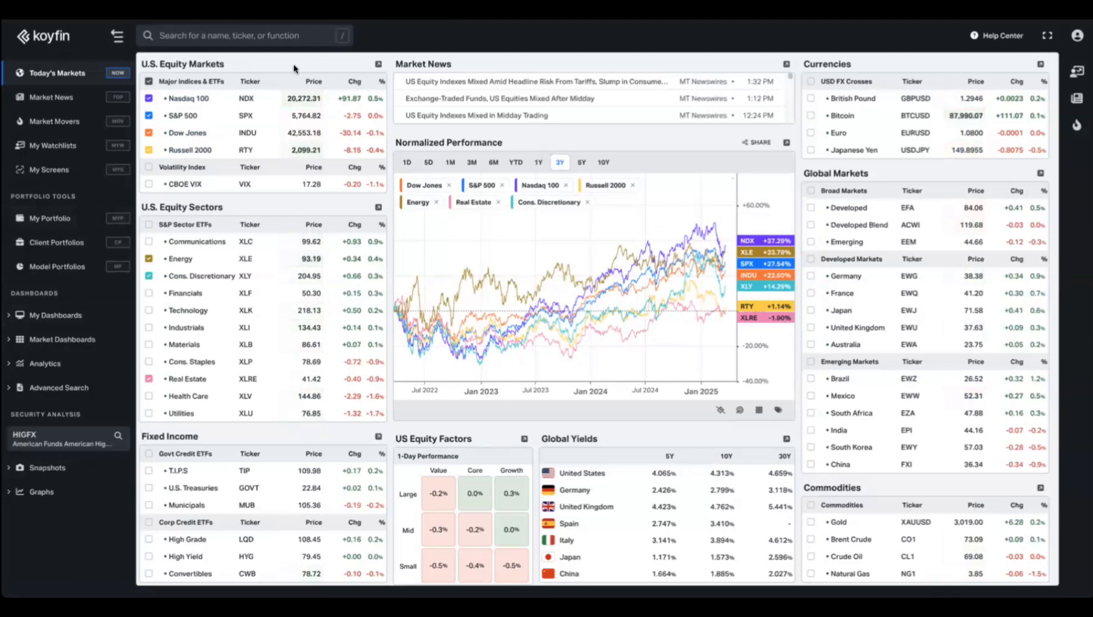
# Open the Model Portfolios table from Portfolio Tools in the sidebar.
pyautogui.click(49, 266)
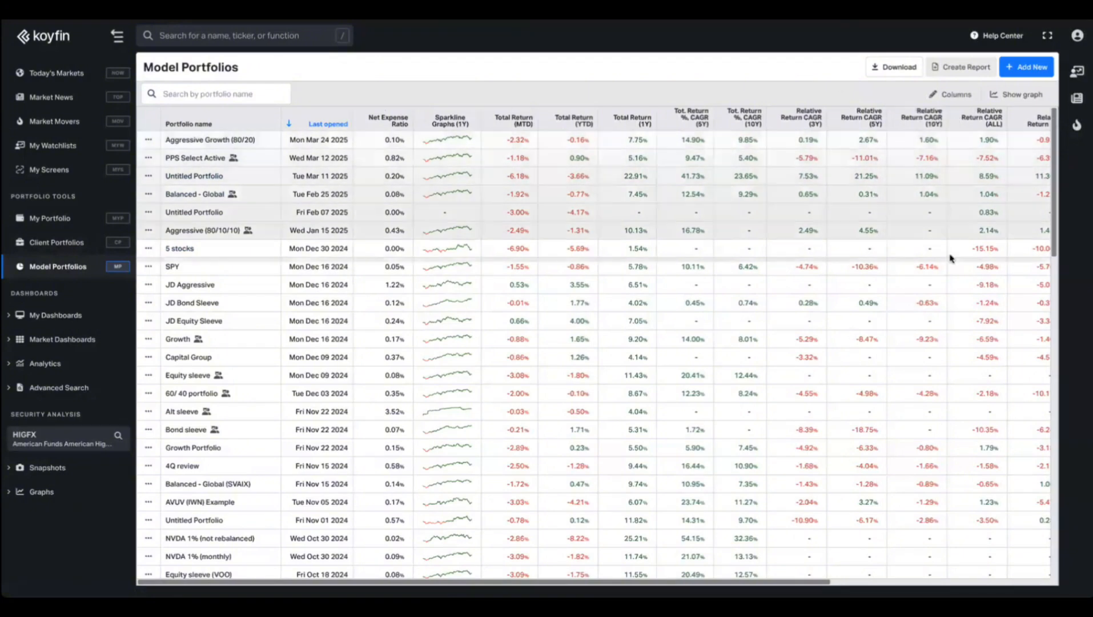
# Add 15Y and 20Y annualized Total Return % (CAGR) columns to the model portfolios table.
pyautogui.click(951, 95)
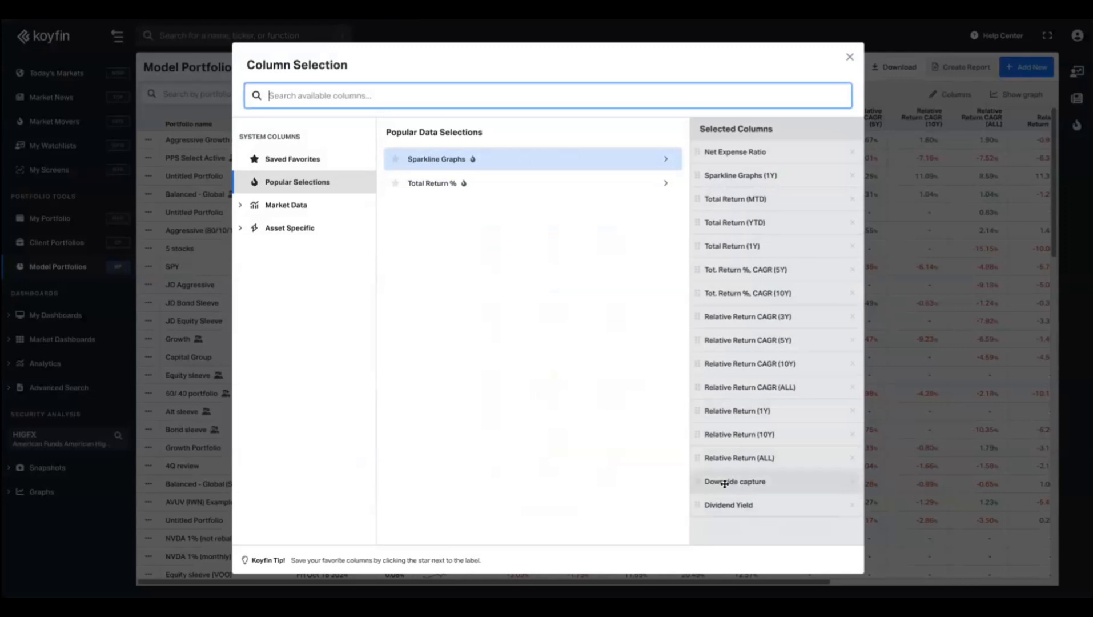
pyautogui.click(305, 205)
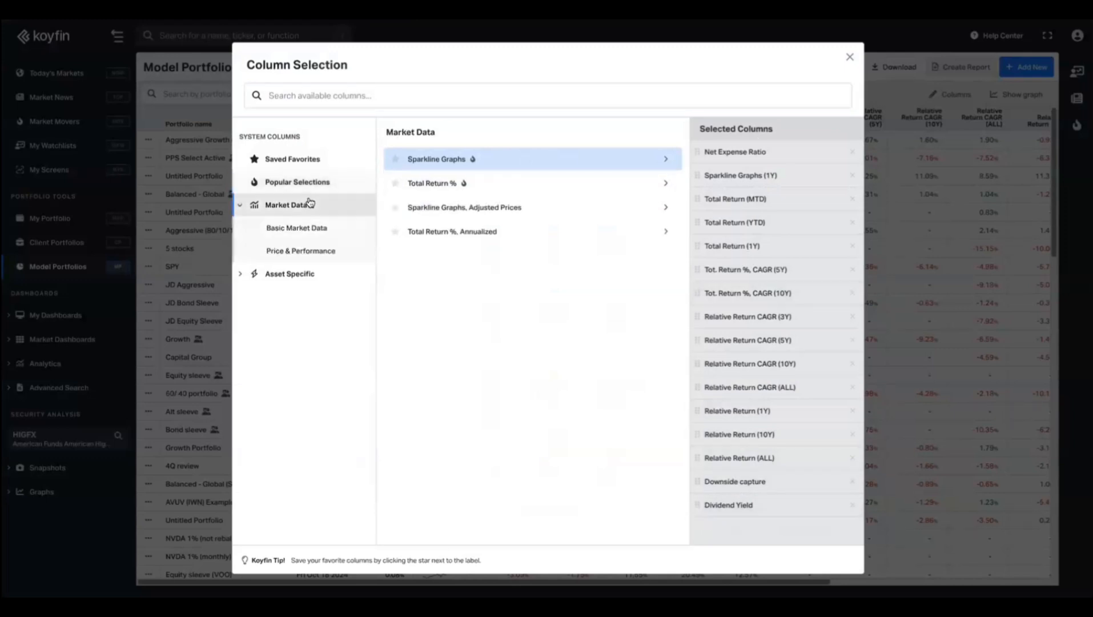
pyautogui.click(303, 255)
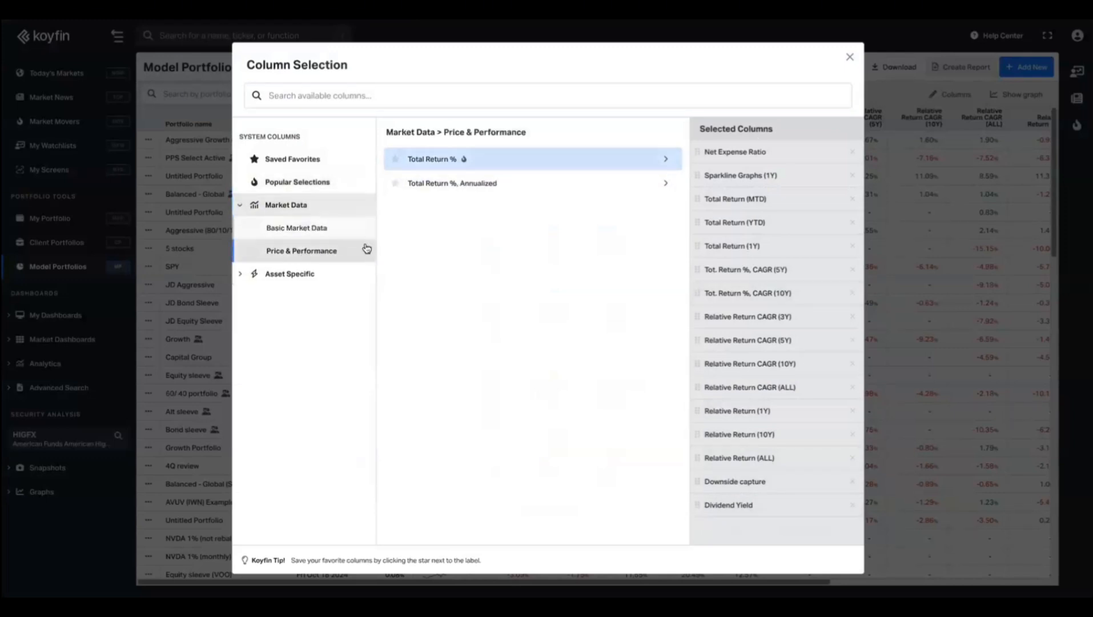
pyautogui.click(464, 189)
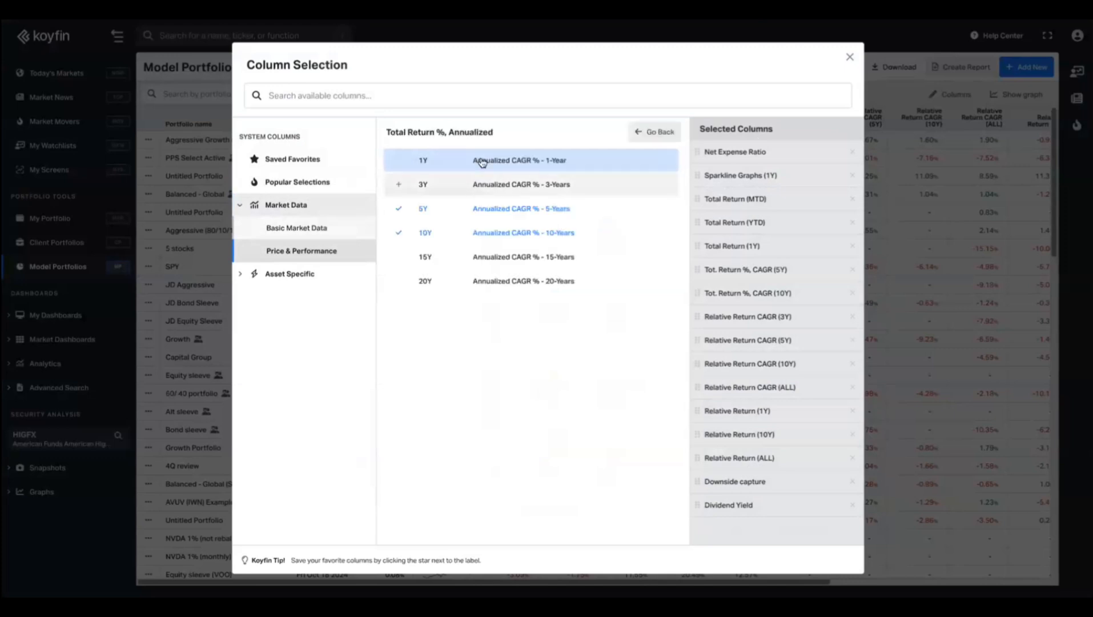
pyautogui.click(490, 261)
pyautogui.click(489, 282)
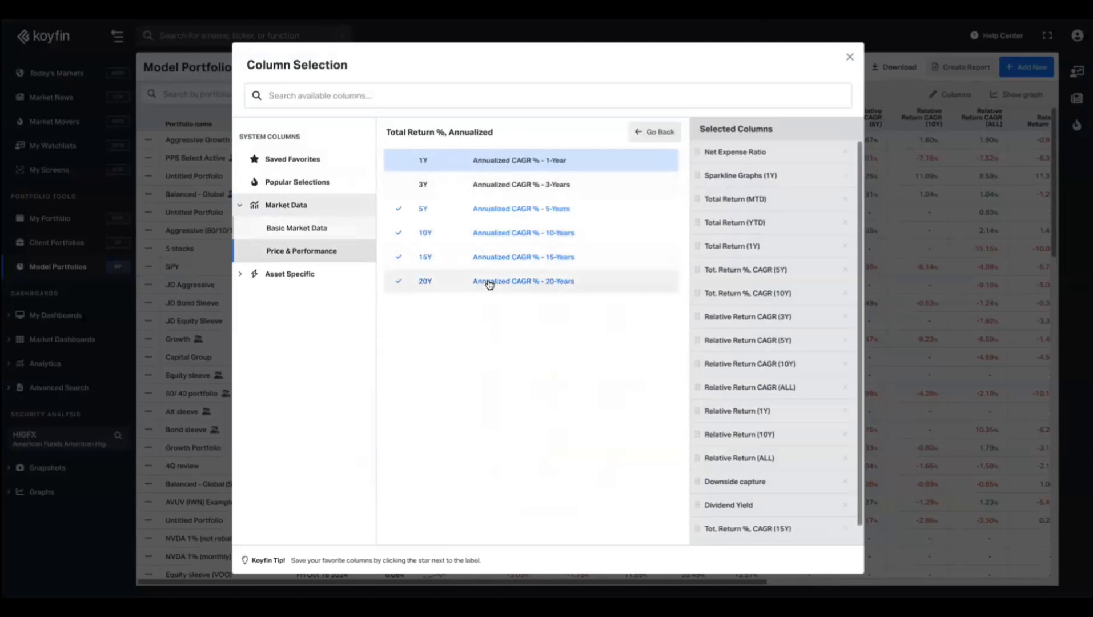
pyautogui.click(642, 132)
pyautogui.click(445, 182)
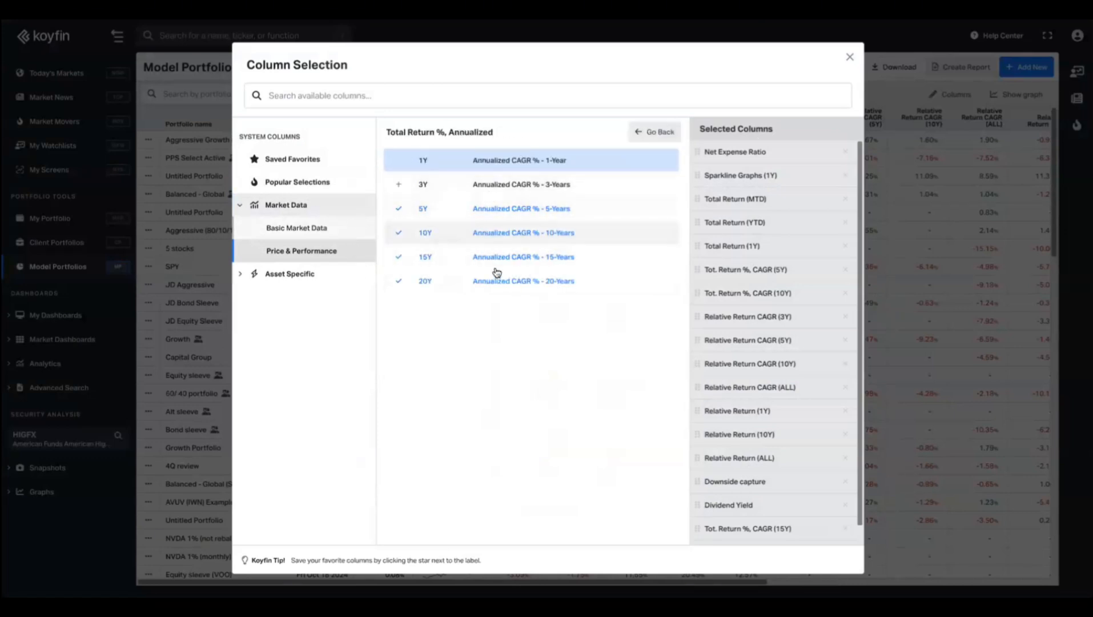
pyautogui.click(633, 133)
# Add a Calmar ratio column from the Model Portfolio metrics and return to the table.
pyautogui.click(296, 277)
pyautogui.click(297, 253)
pyautogui.scroll(-4, 450, 323)
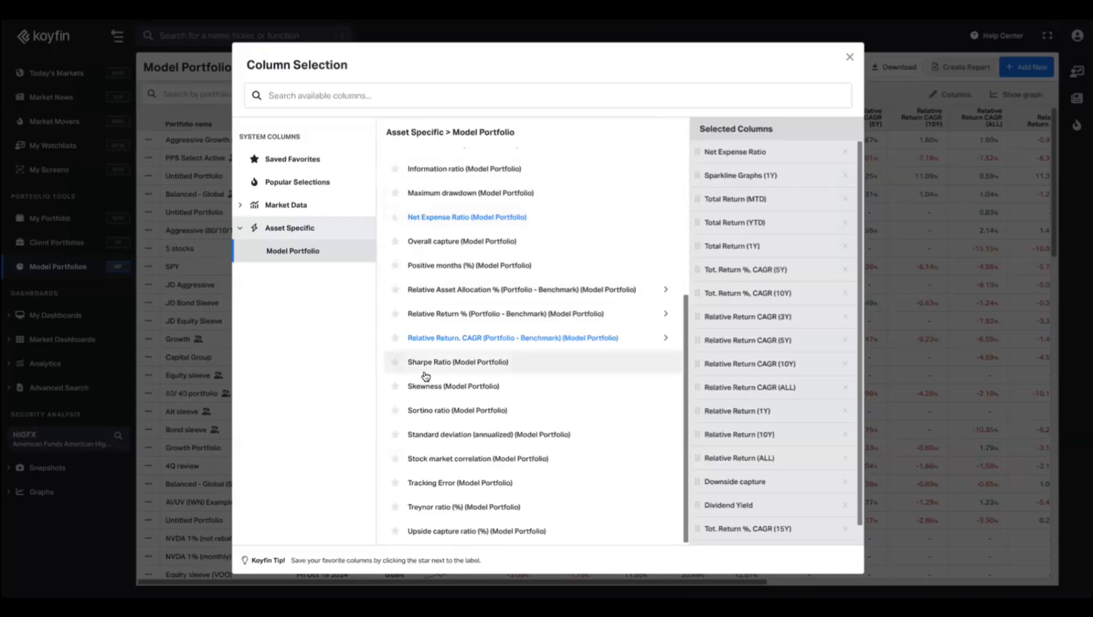
pyautogui.scroll(5, 457, 395)
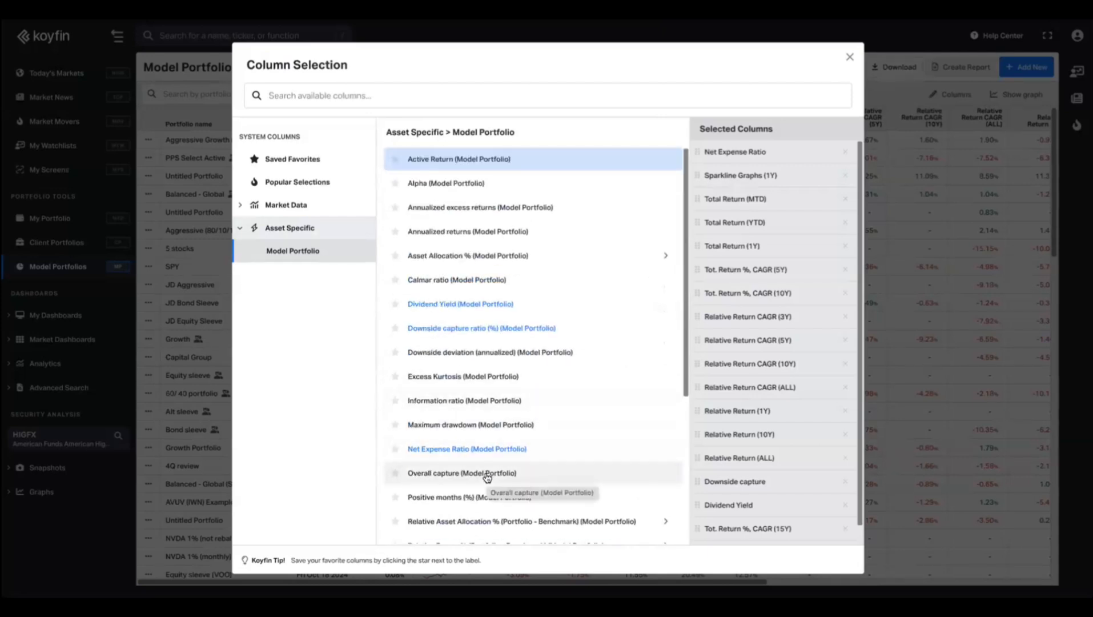
pyautogui.scroll(-1, 487, 478)
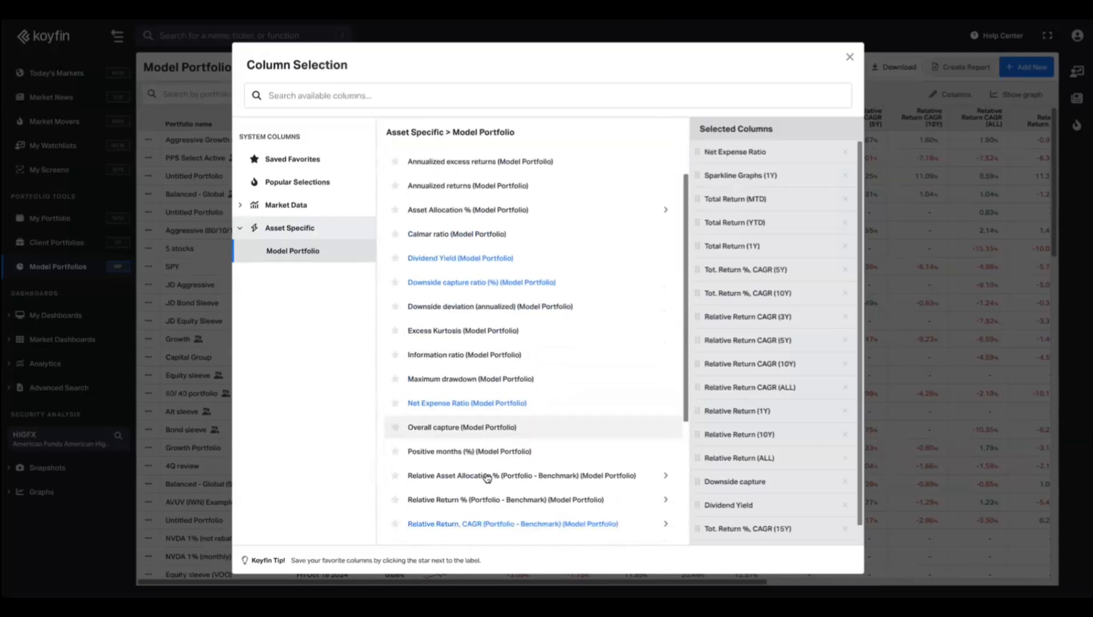
pyautogui.click(445, 228)
pyautogui.scroll(-1, 748, 275)
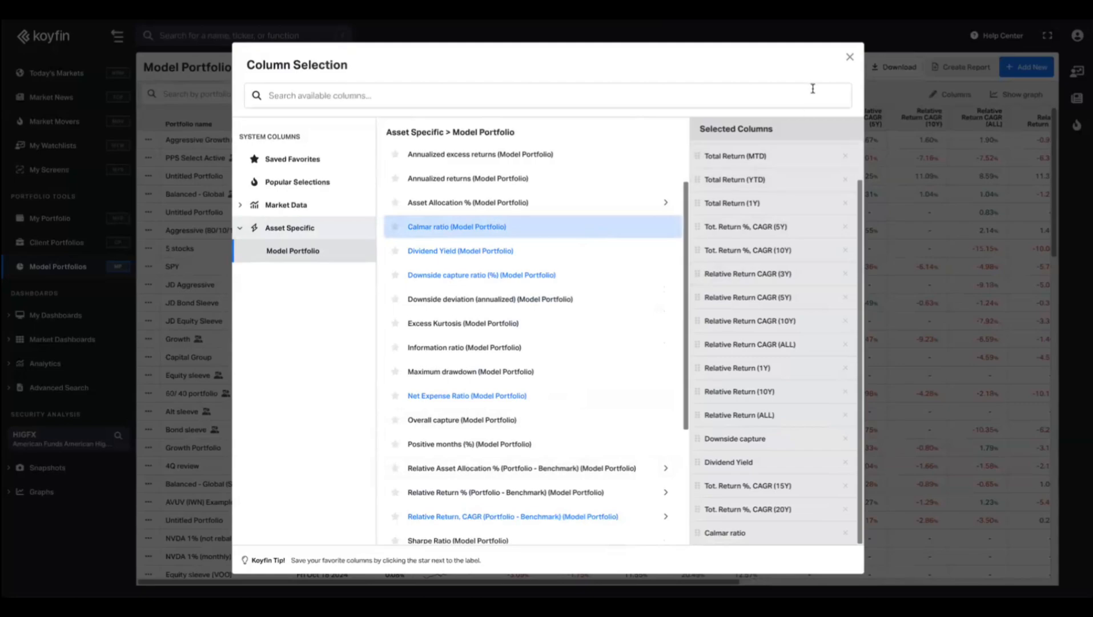
pyautogui.click(851, 57)
pyautogui.scroll(-10, 528, 374)
pyautogui.scroll(10, 528, 374)
pyautogui.hscroll(10, 898, 234)
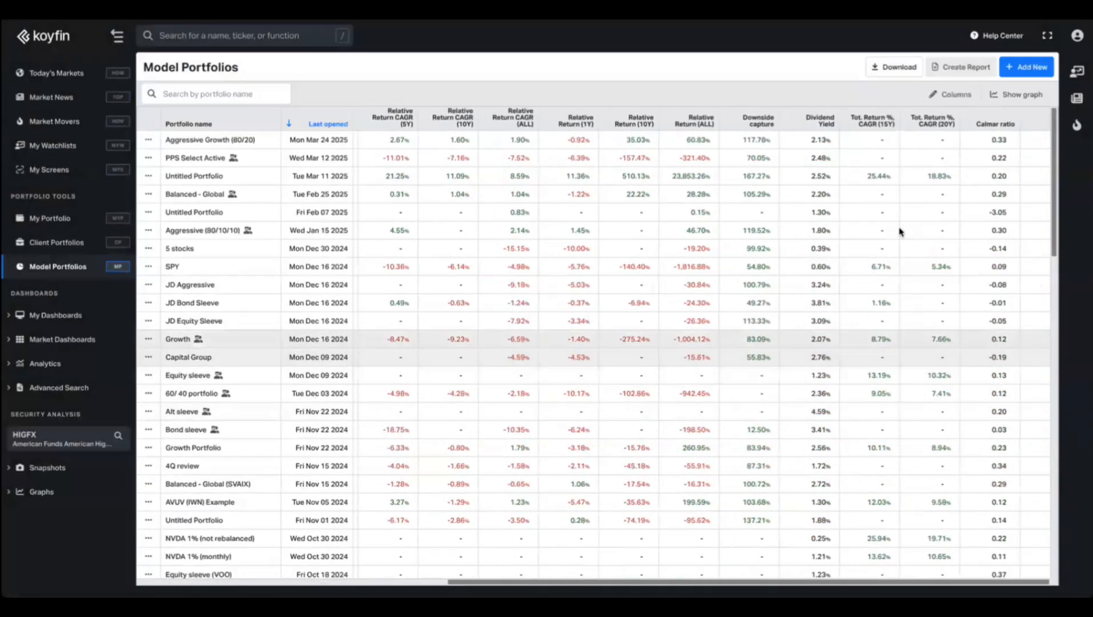
pyautogui.click(992, 113)
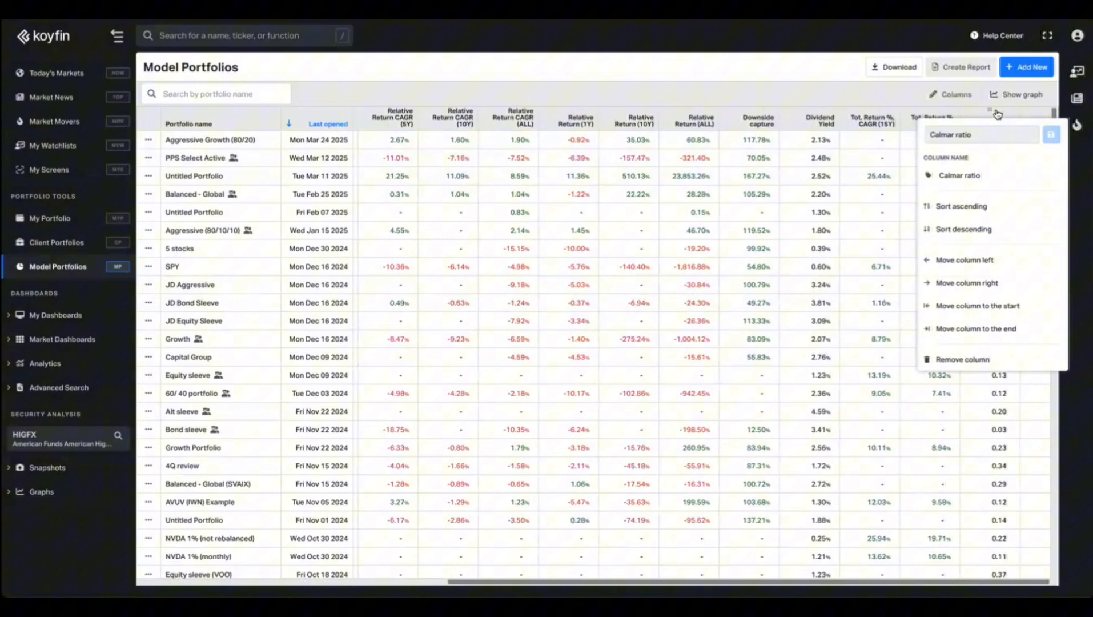
pyautogui.click(965, 229)
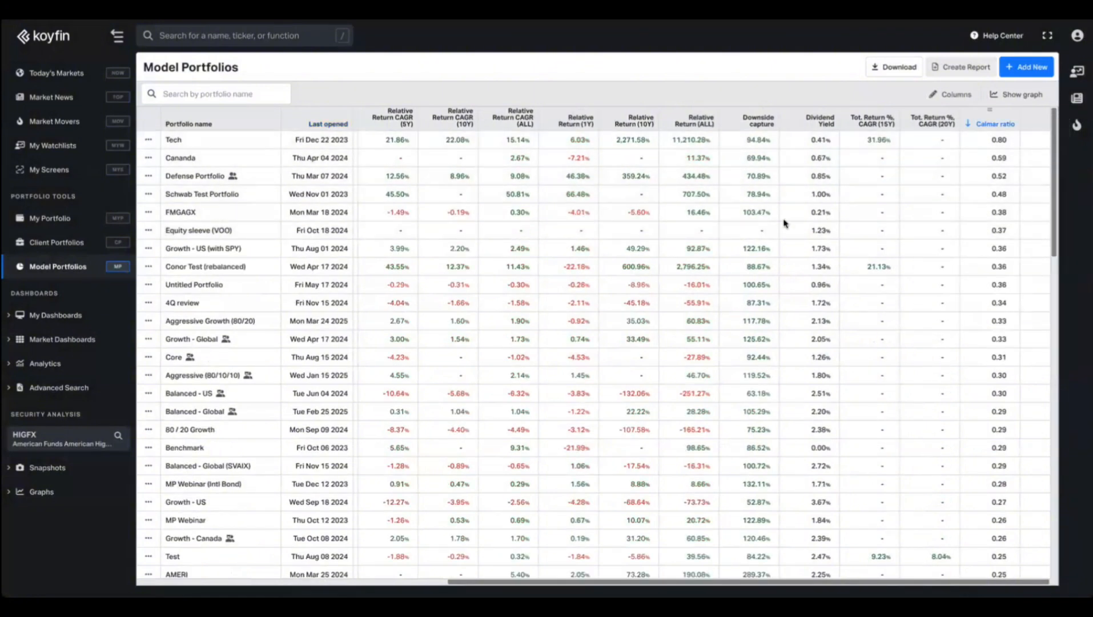
pyautogui.hscroll(-10, 800, 222)
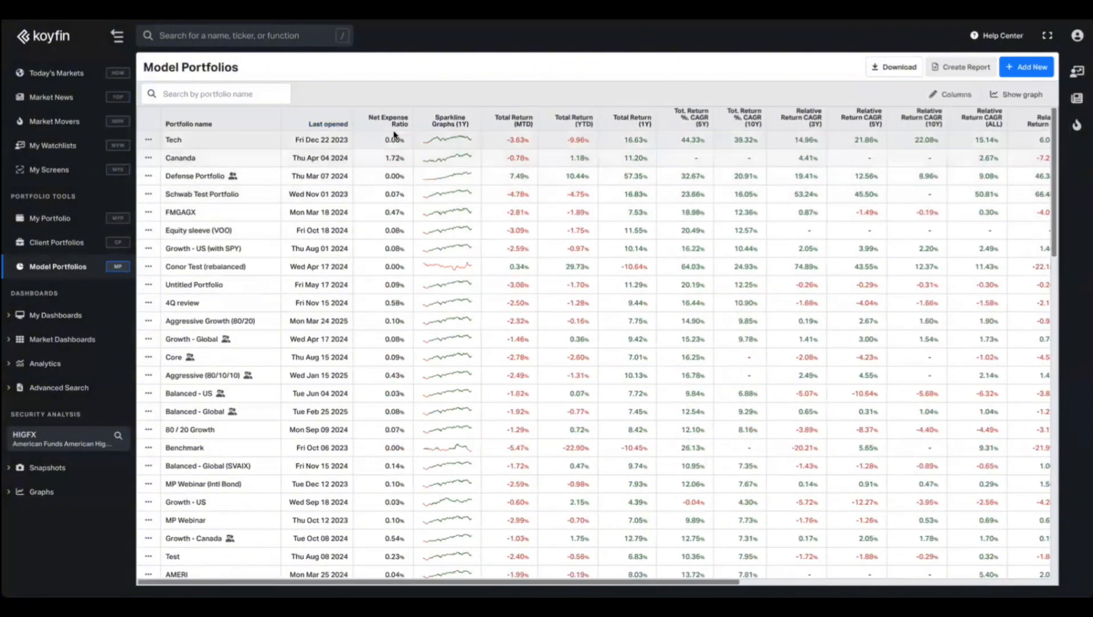
pyautogui.click(302, 125)
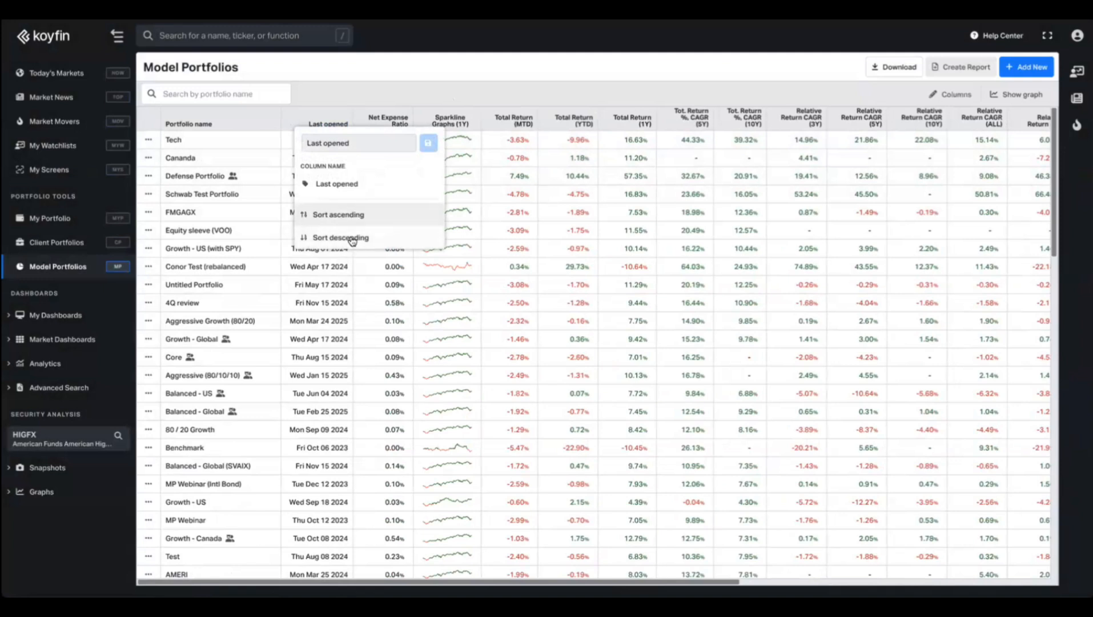
pyautogui.click(352, 236)
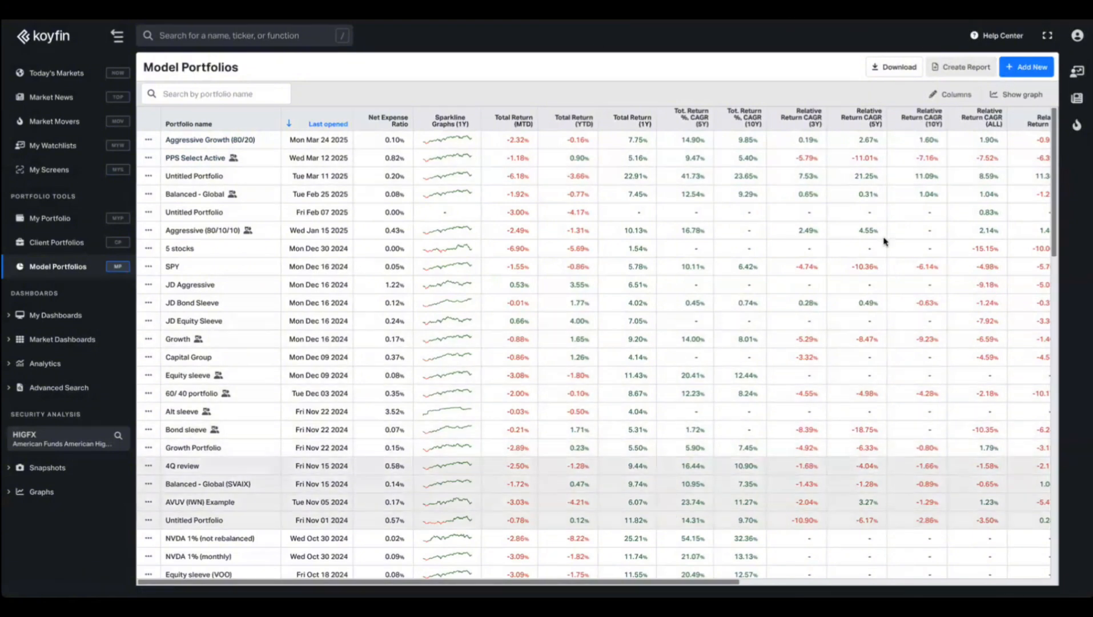
pyautogui.click(1034, 96)
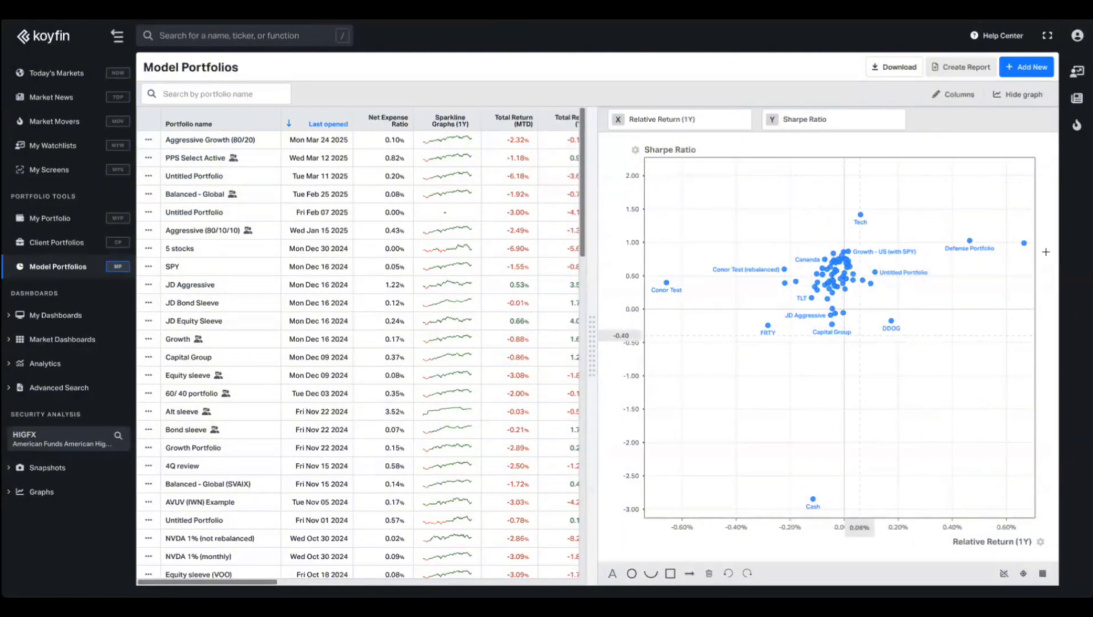
pyautogui.scroll(5, 943, 269)
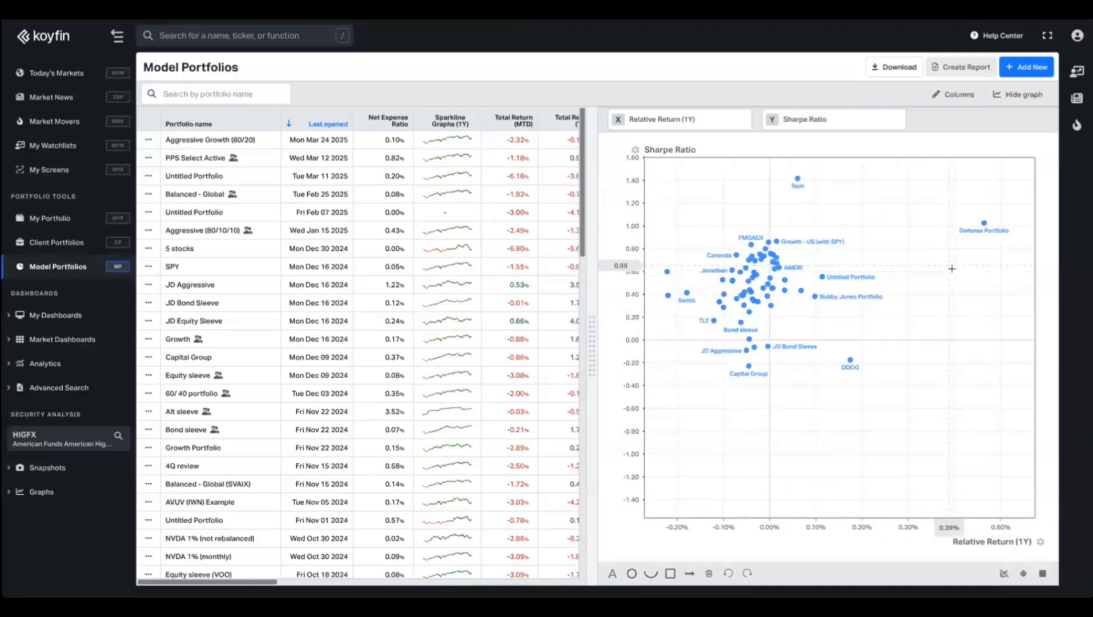
pyautogui.moveTo(918, 280); pyautogui.dragTo(800, 322)
pyautogui.moveTo(953, 291); pyautogui.dragTo(759, 367)
pyautogui.scroll(-5, 759, 366)
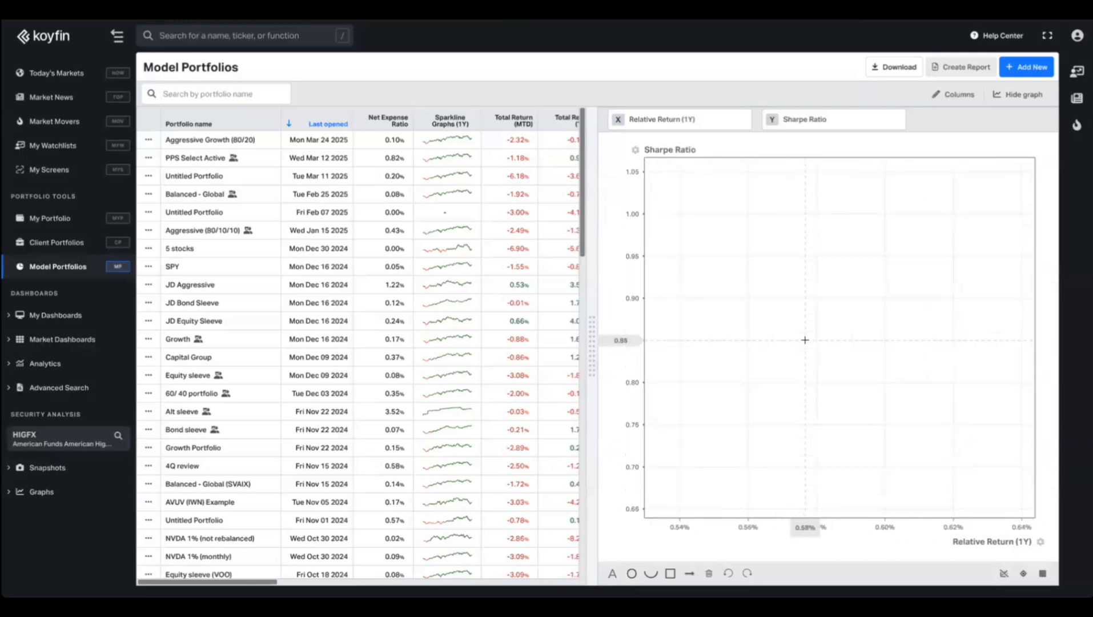
pyautogui.scroll(-5, 771, 406)
pyautogui.moveTo(736, 360); pyautogui.dragTo(835, 357)
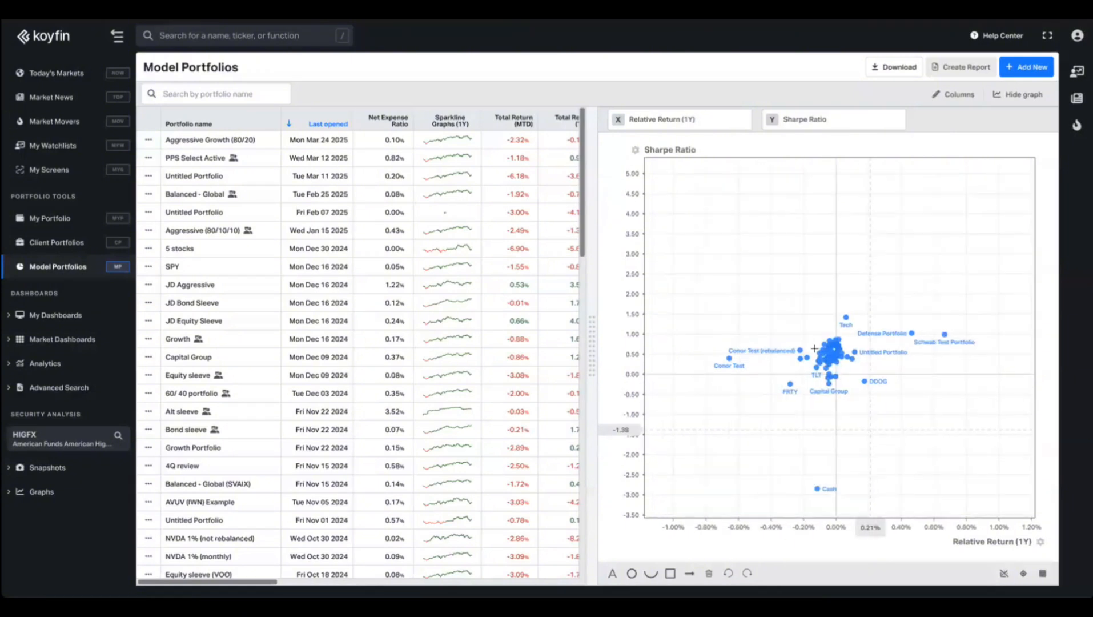
pyautogui.scroll(10, 835, 357)
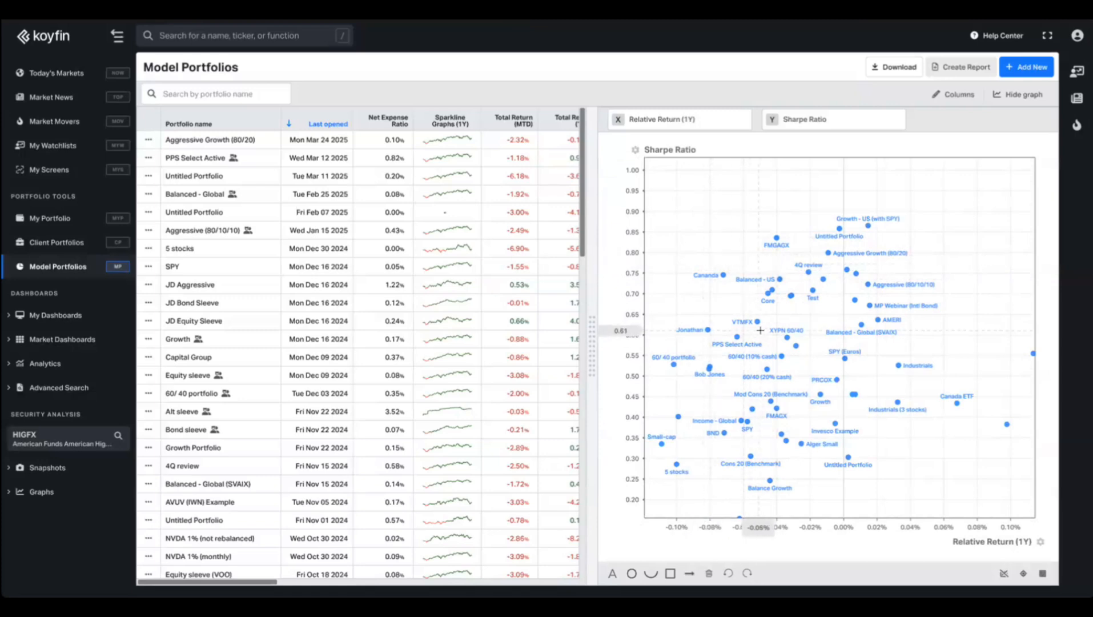
pyautogui.scroll(4, 794, 373)
pyautogui.scroll(-5, 754, 331)
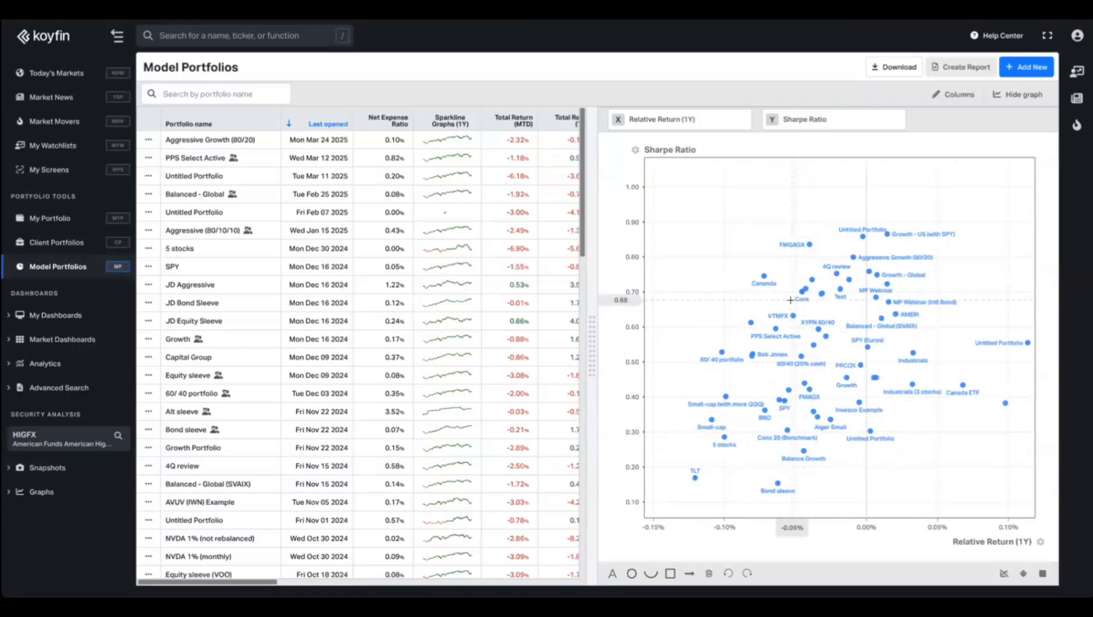
pyautogui.click(1029, 100)
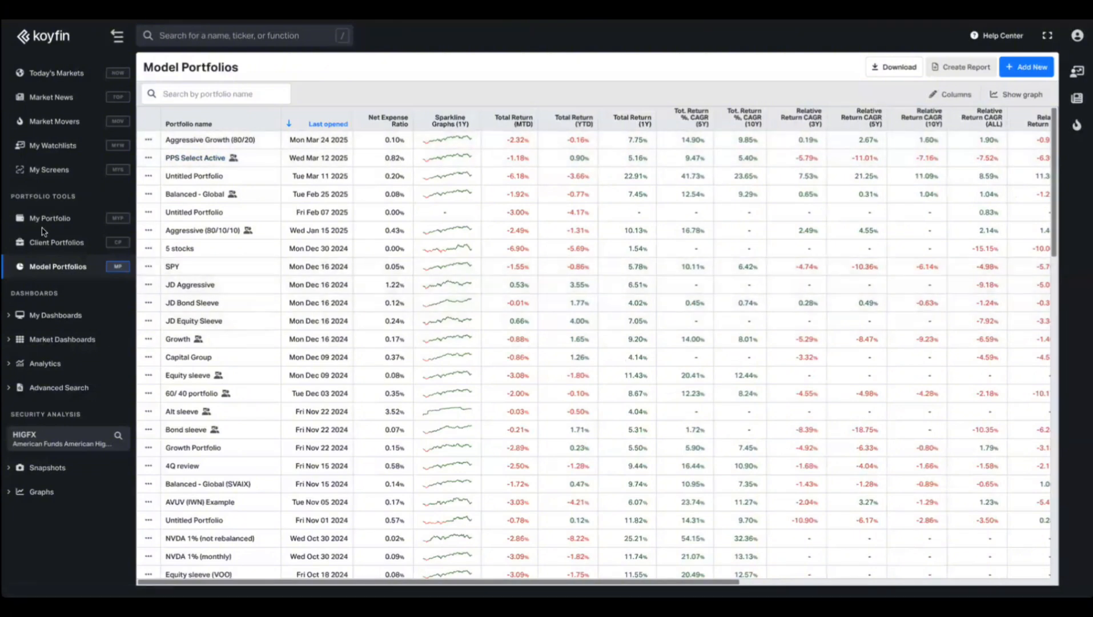
# Open Aggressive Growth (80/20), view its Growth sleeve chart, then return to the portfolio.
pyautogui.click(229, 142)
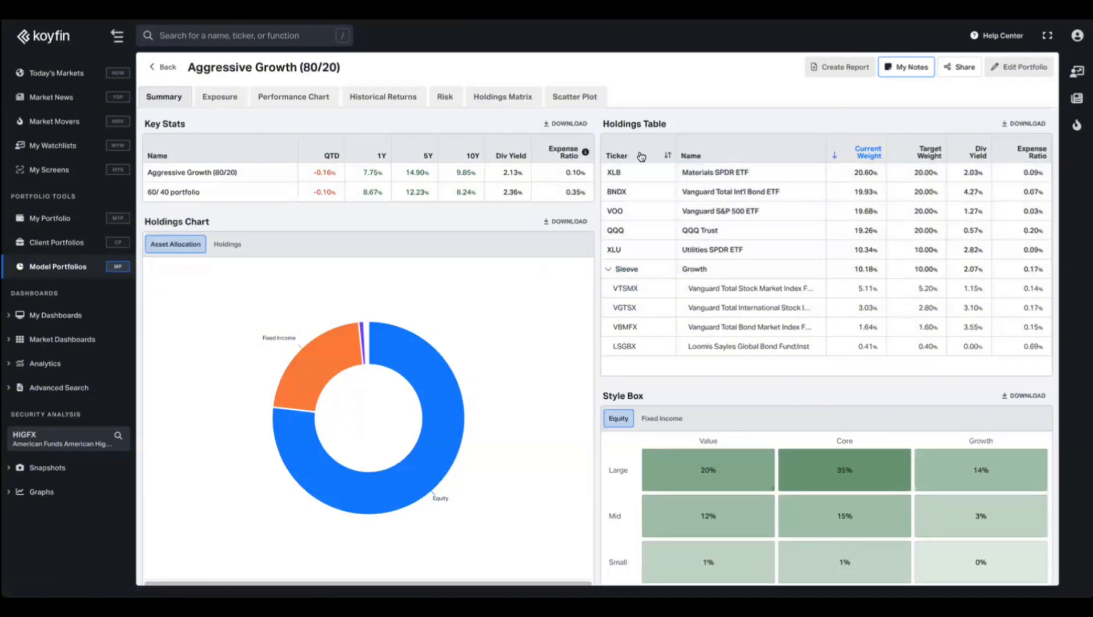
pyautogui.click(628, 272)
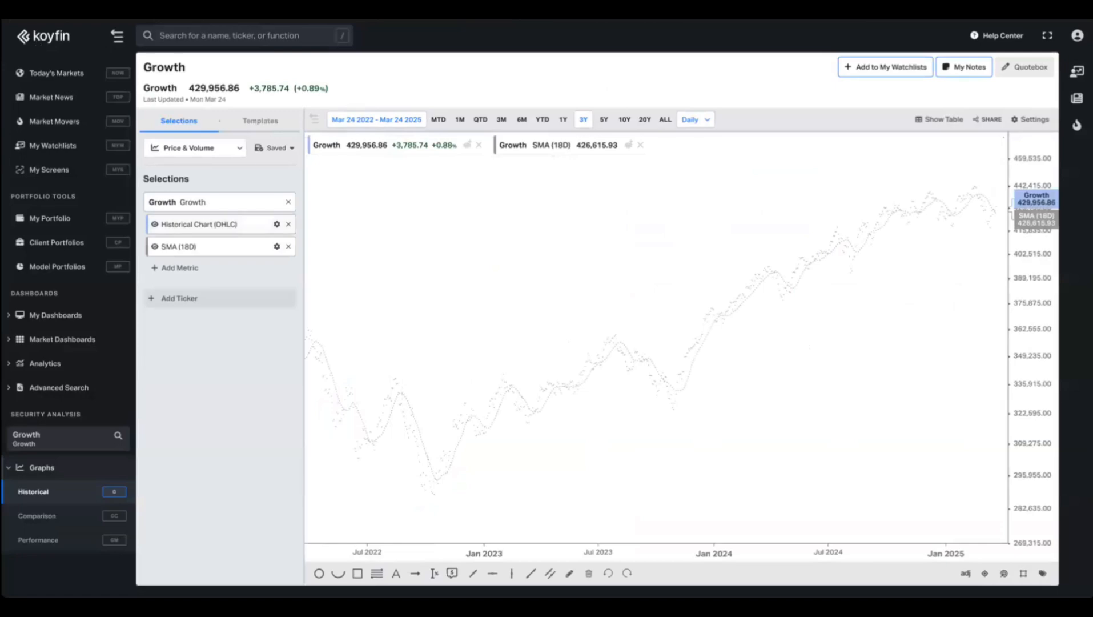
pyautogui.hotkey('alt', 'Left')
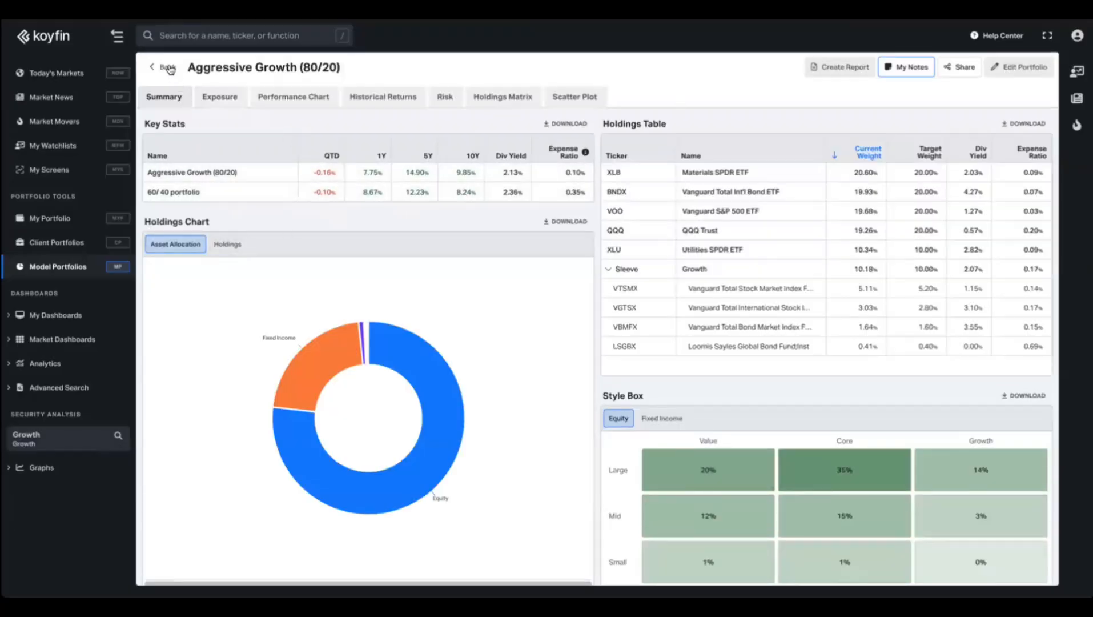
# Collapse the Growth sleeve's holdings in the holdings table.
pyautogui.click(607, 270)
pyautogui.click(607, 270)
pyautogui.click(607, 270)
pyautogui.click(607, 271)
pyautogui.click(607, 270)
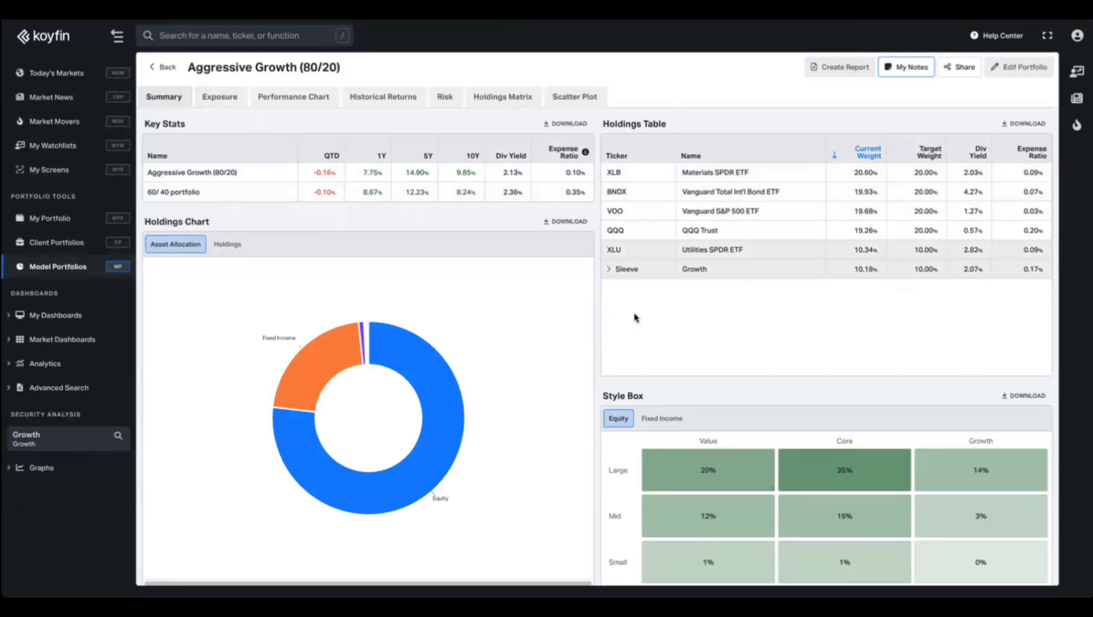
pyautogui.click(1015, 73)
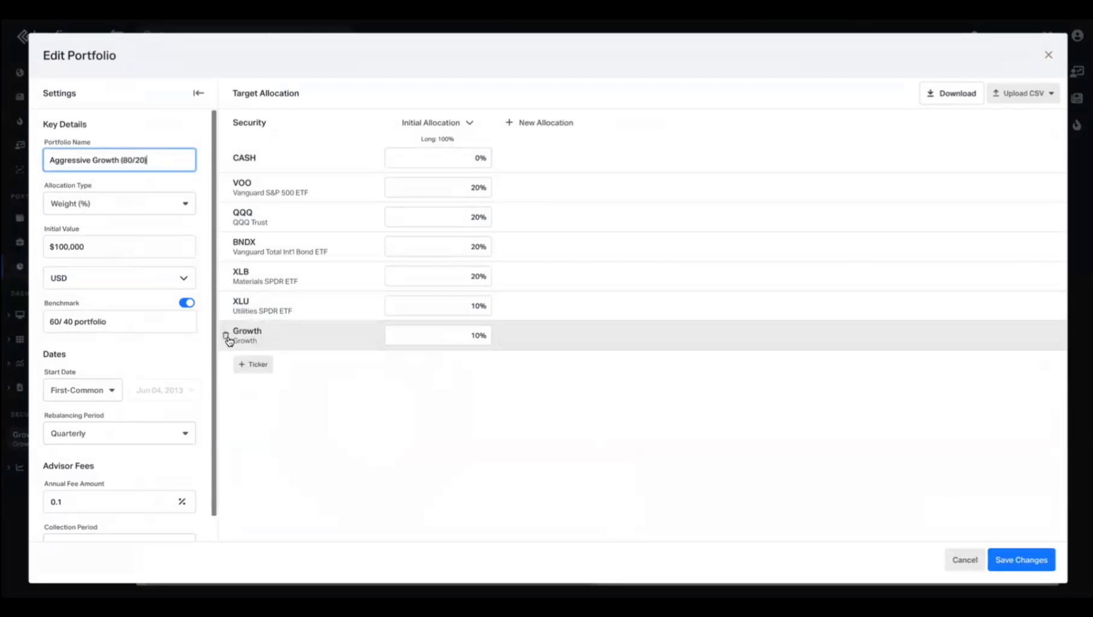
pyautogui.click(227, 337)
pyautogui.click(253, 334)
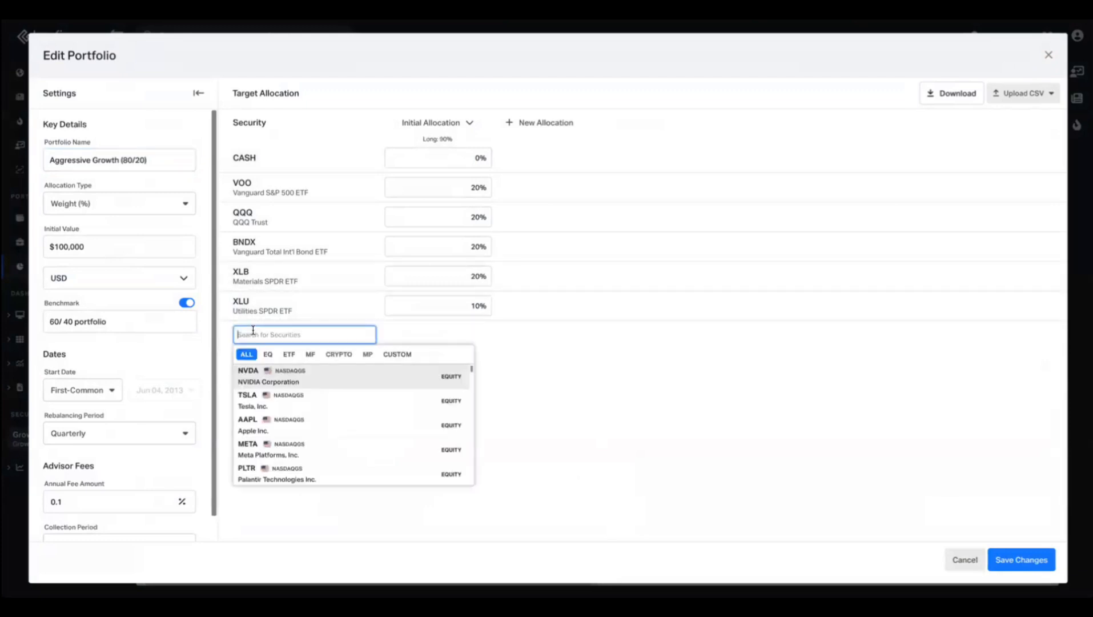
pyautogui.click(289, 355)
pyautogui.click(310, 355)
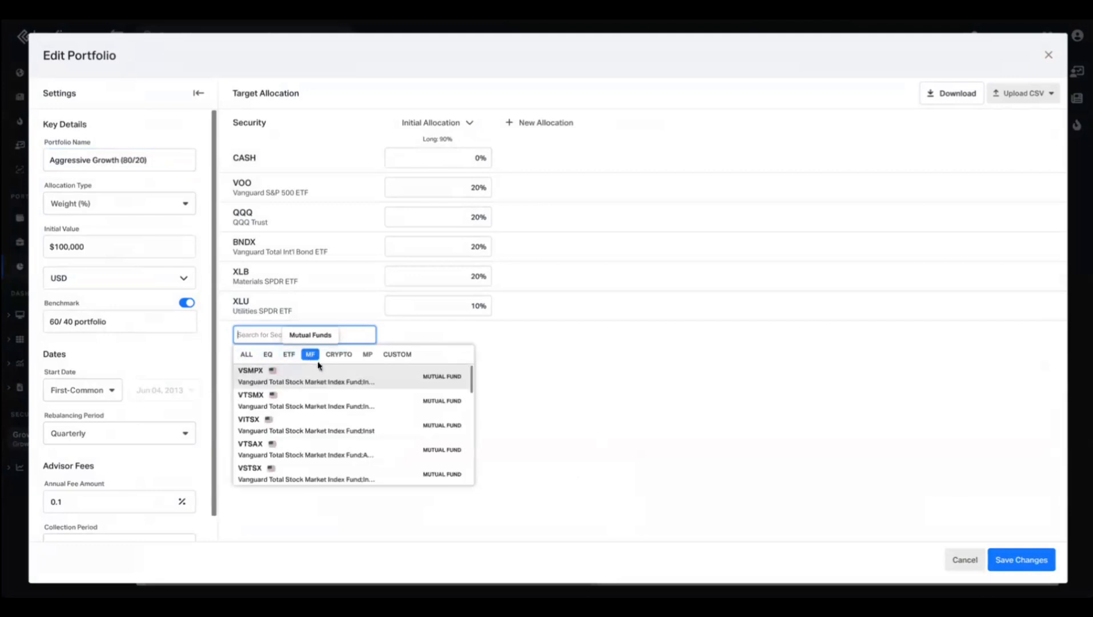
pyautogui.click(367, 355)
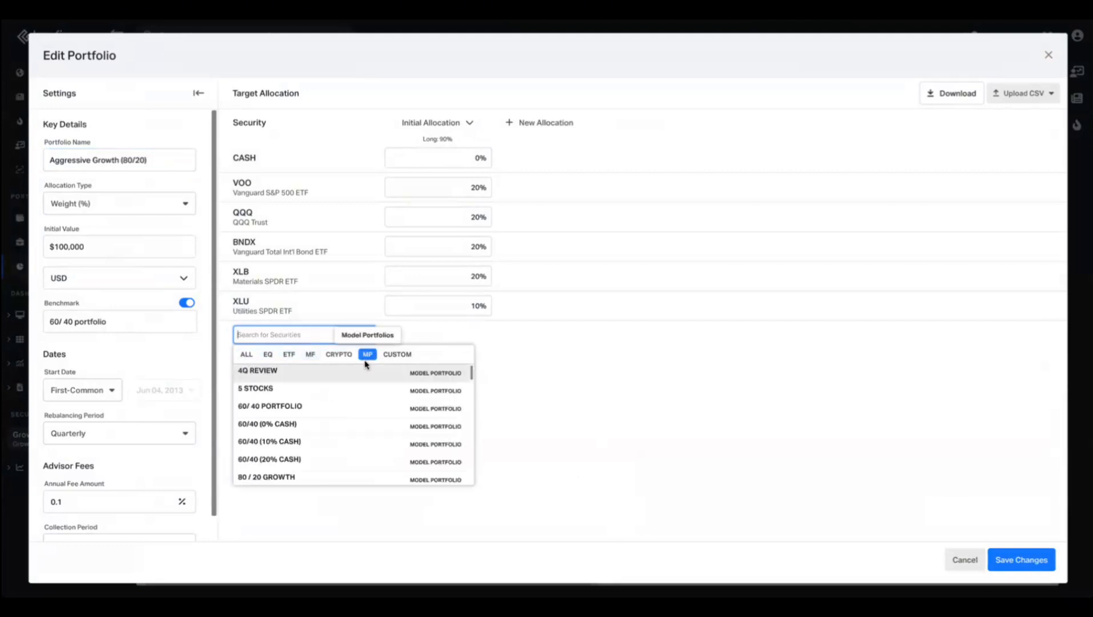
pyautogui.write('gr')
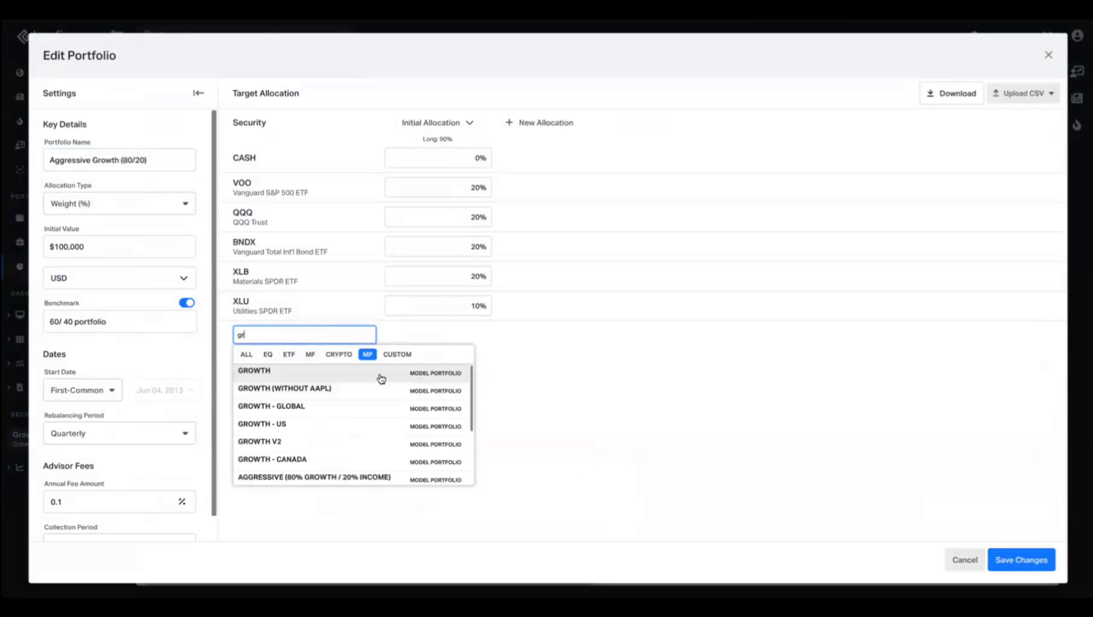
pyautogui.click(379, 377)
pyautogui.click(427, 338)
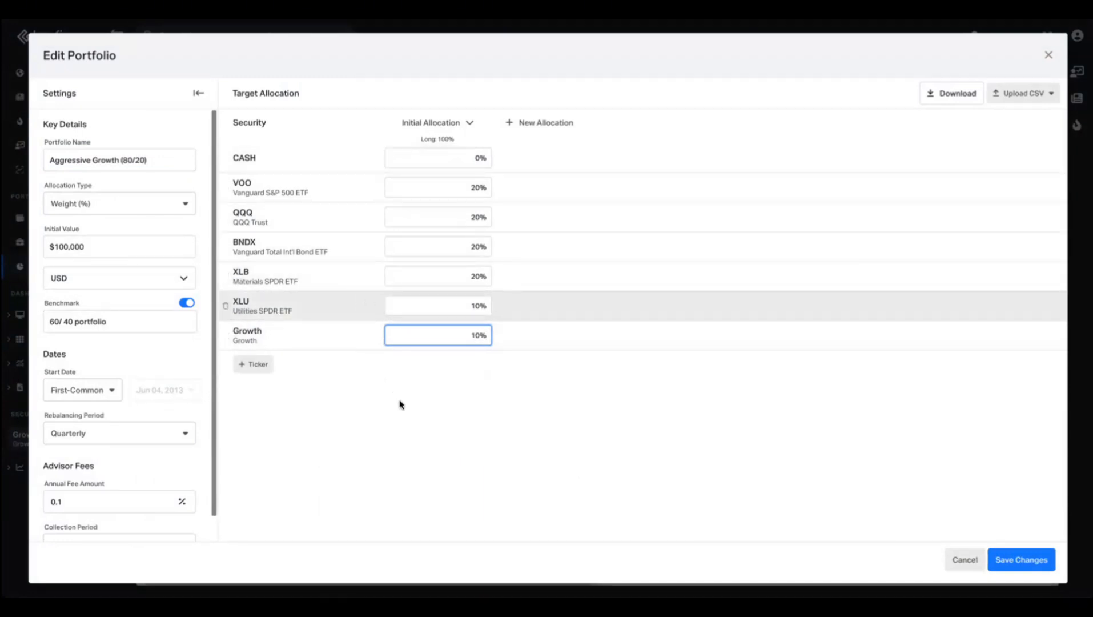
pyautogui.click(535, 122)
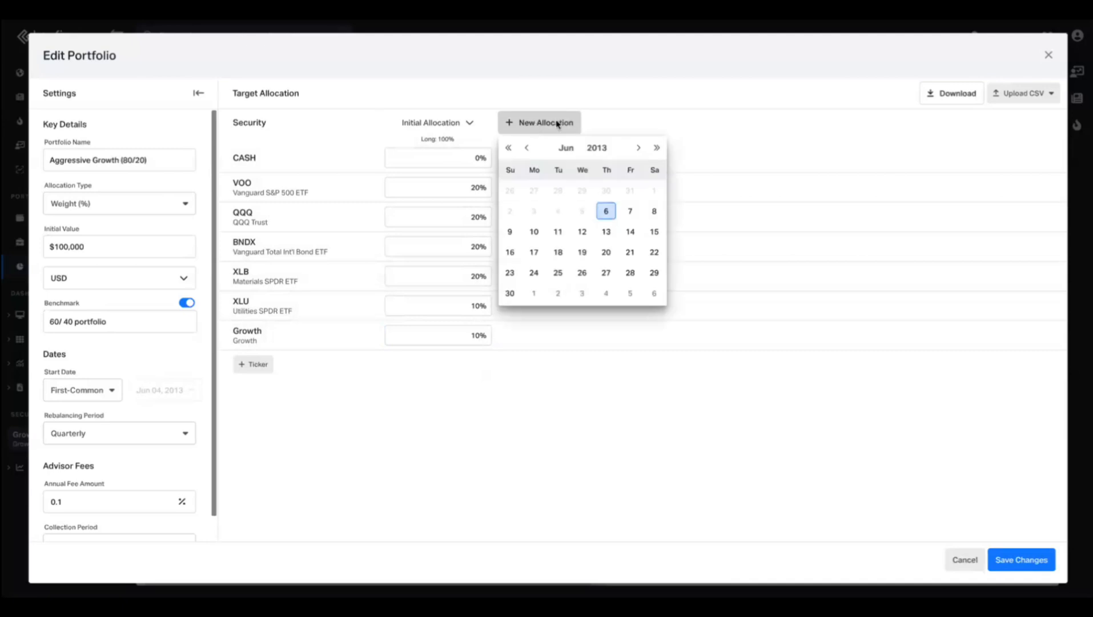
pyautogui.click(637, 148)
pyautogui.click(637, 148)
pyautogui.click(638, 148)
pyautogui.click(638, 148)
pyautogui.click(637, 148)
pyautogui.click(655, 148)
pyautogui.click(656, 148)
pyautogui.click(656, 148)
pyautogui.click(656, 148)
pyautogui.click(656, 148)
pyautogui.click(656, 148)
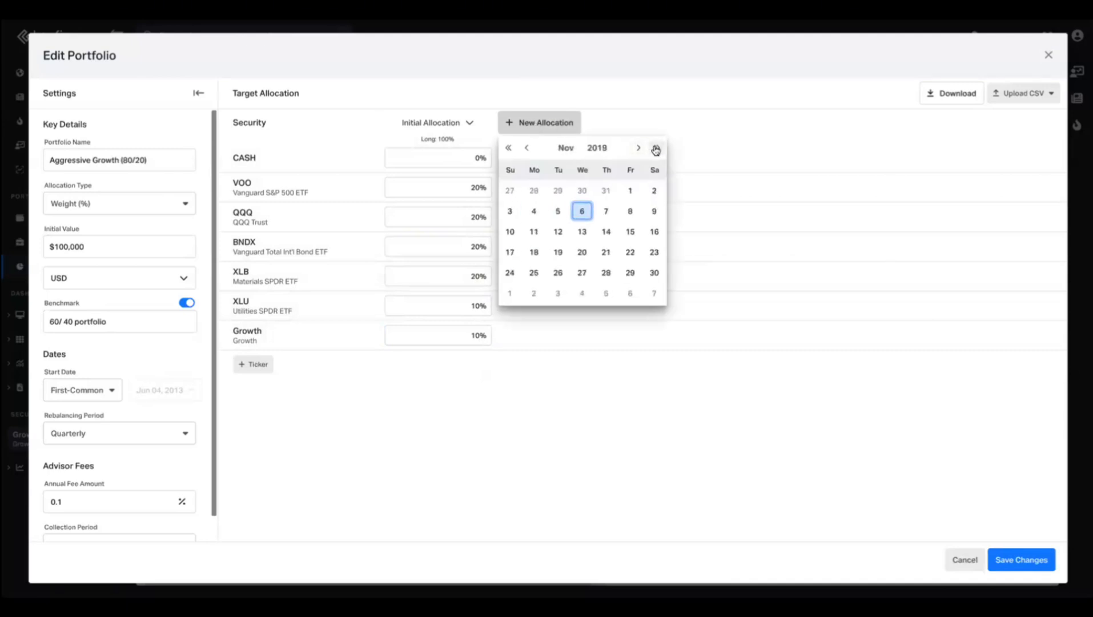
pyautogui.click(630, 273)
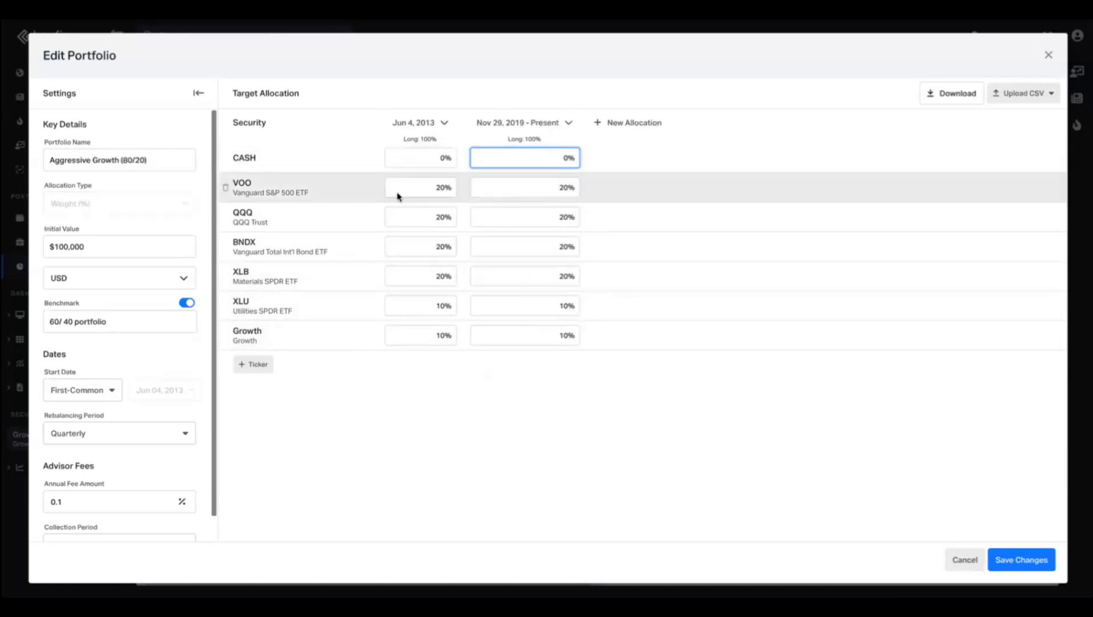
pyautogui.click(968, 563)
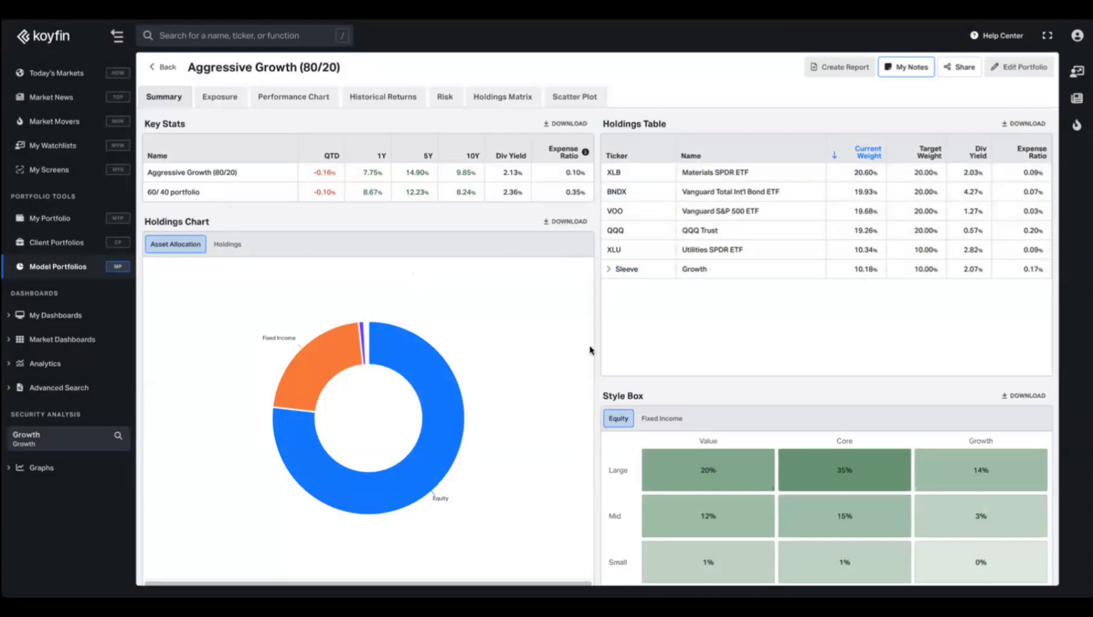
pyautogui.click(607, 269)
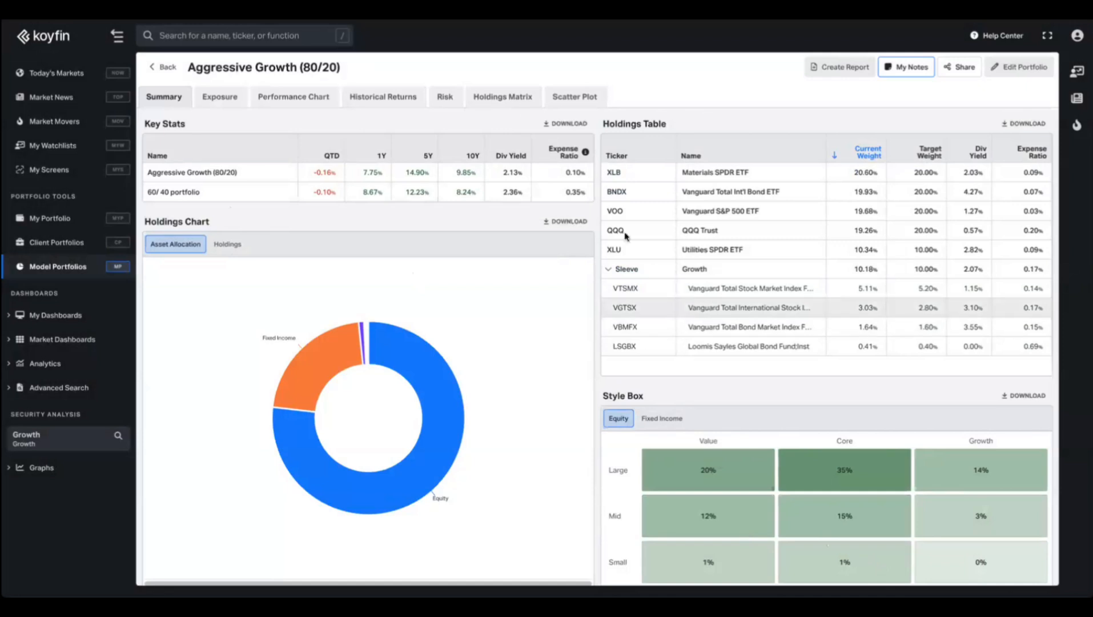
pyautogui.click(606, 269)
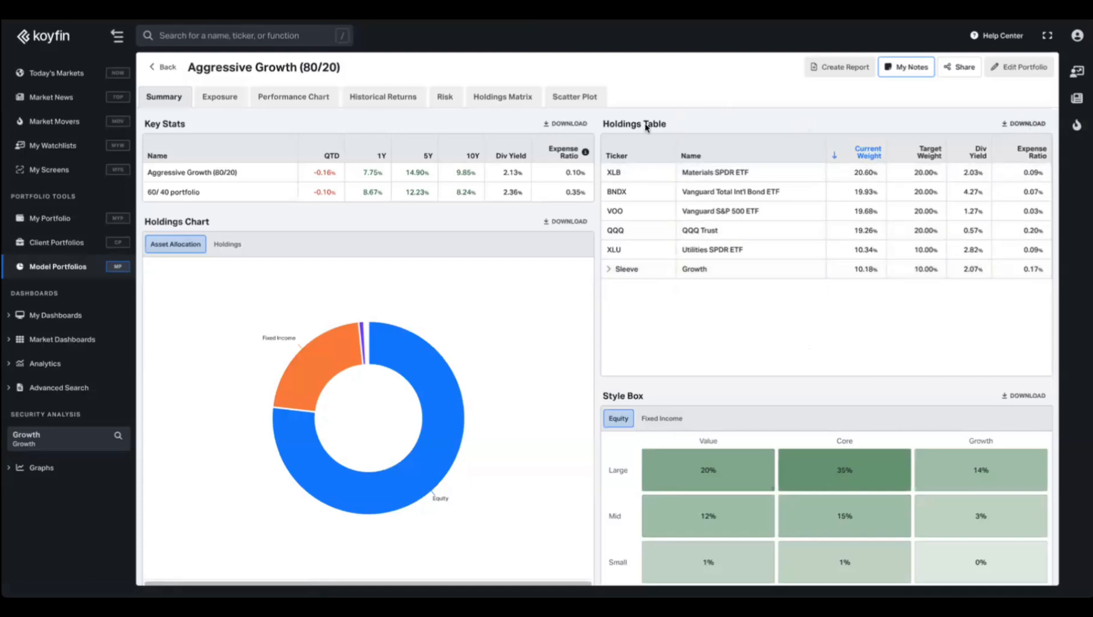
# Show the Performance Chart comparing Aggressive Growth (80/20) with the 60/40 portfolio.
pyautogui.click(266, 100)
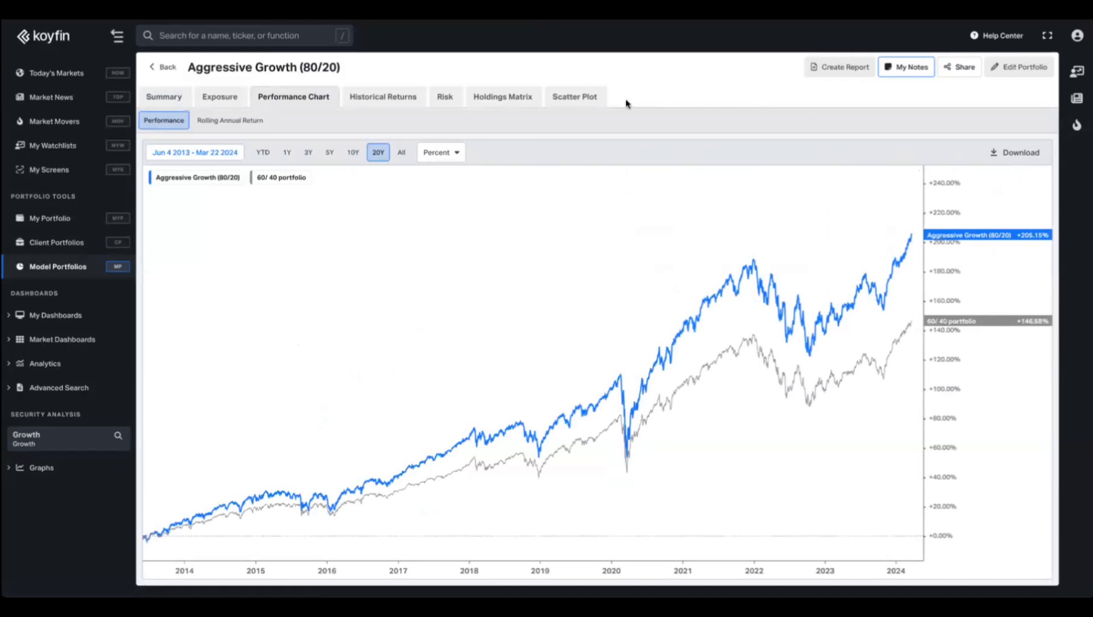
# Open the Scatter Plot of the holdings, leaving the X axis unchanged.
pyautogui.click(569, 98)
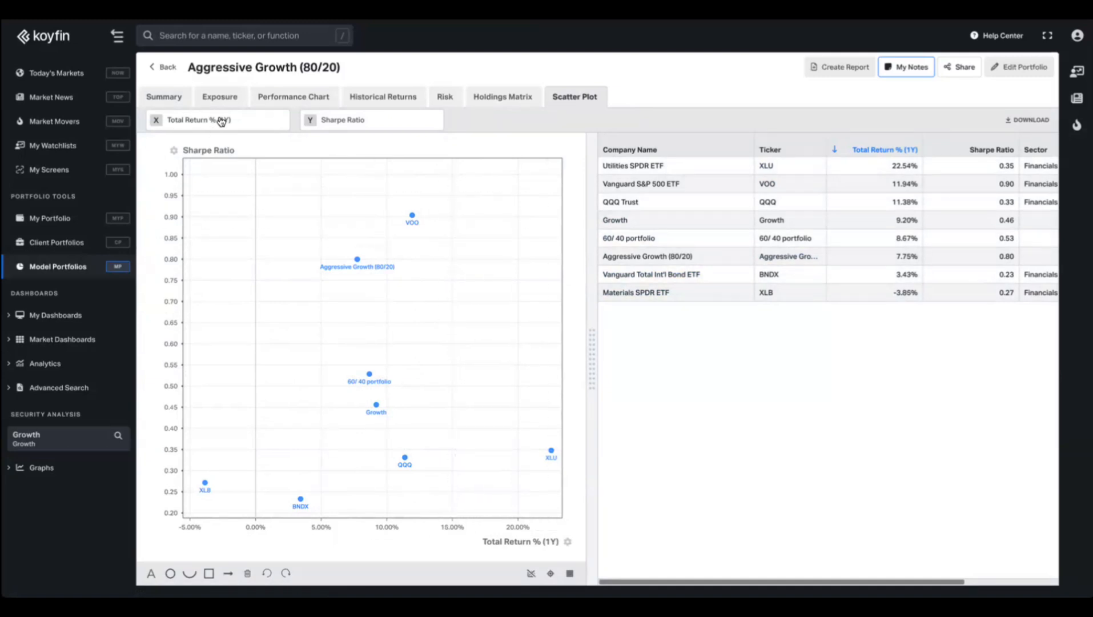
pyautogui.click(199, 123)
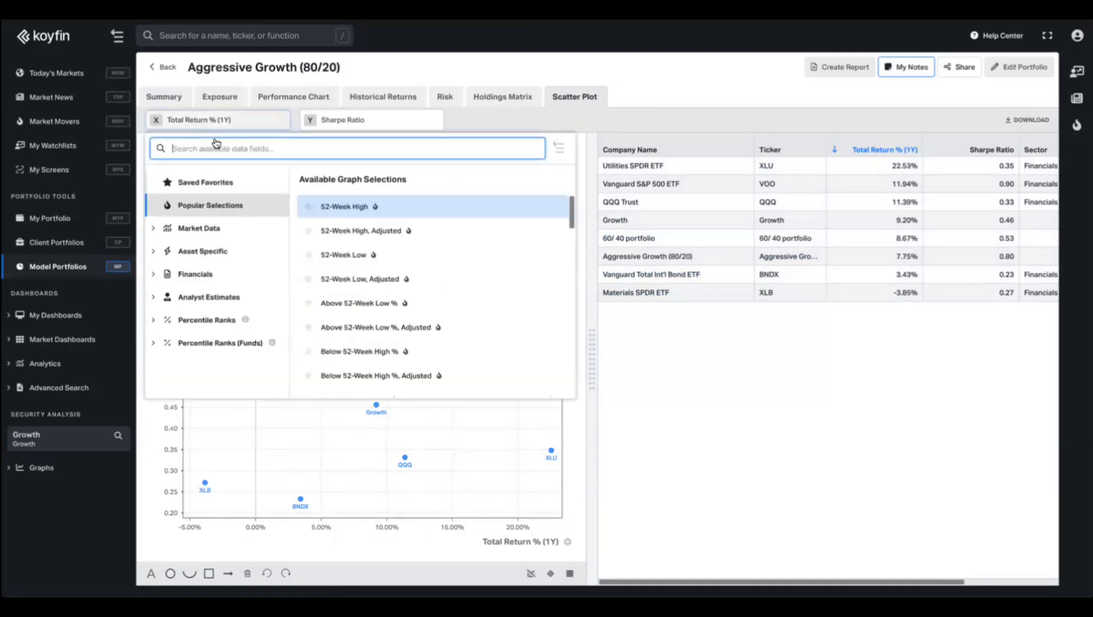
pyautogui.click(388, 121)
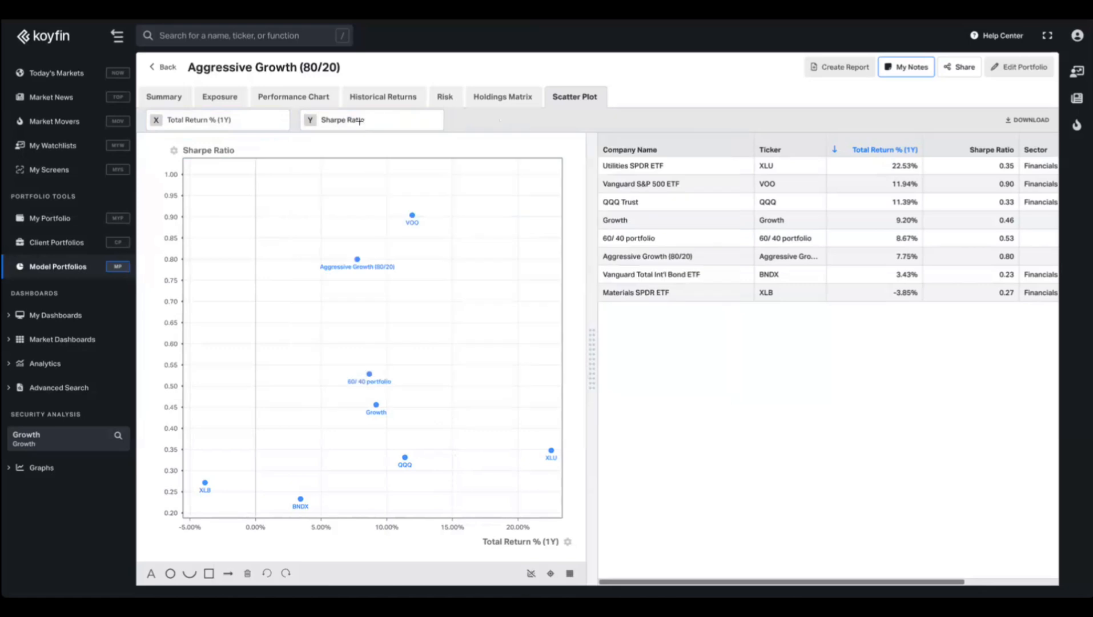
pyautogui.scroll(-2, 346, 312)
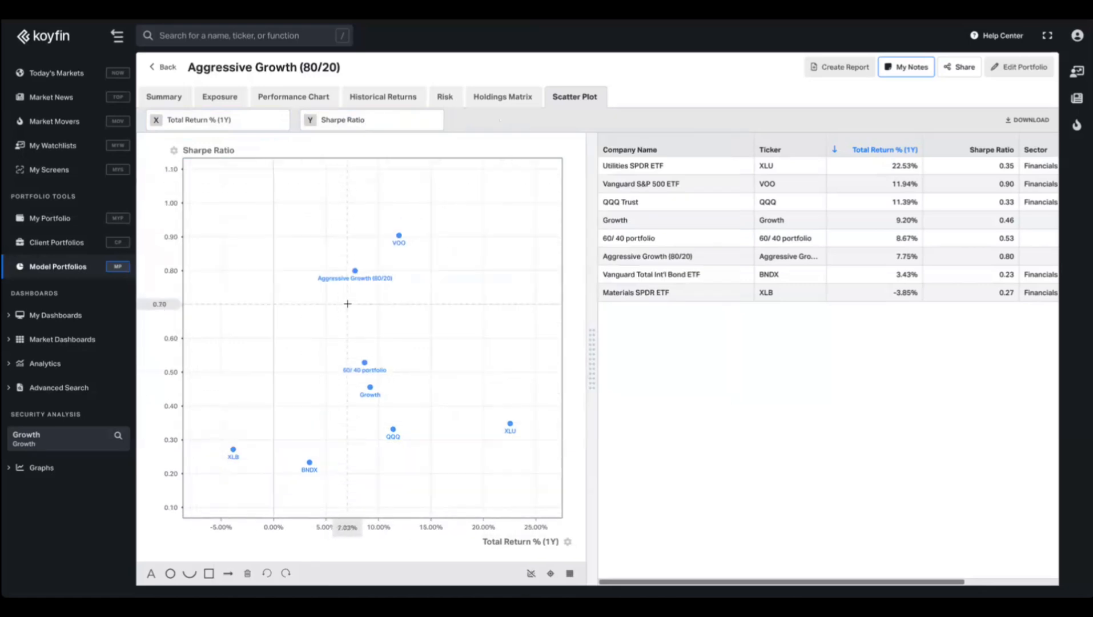
pyautogui.scroll(1, 348, 304)
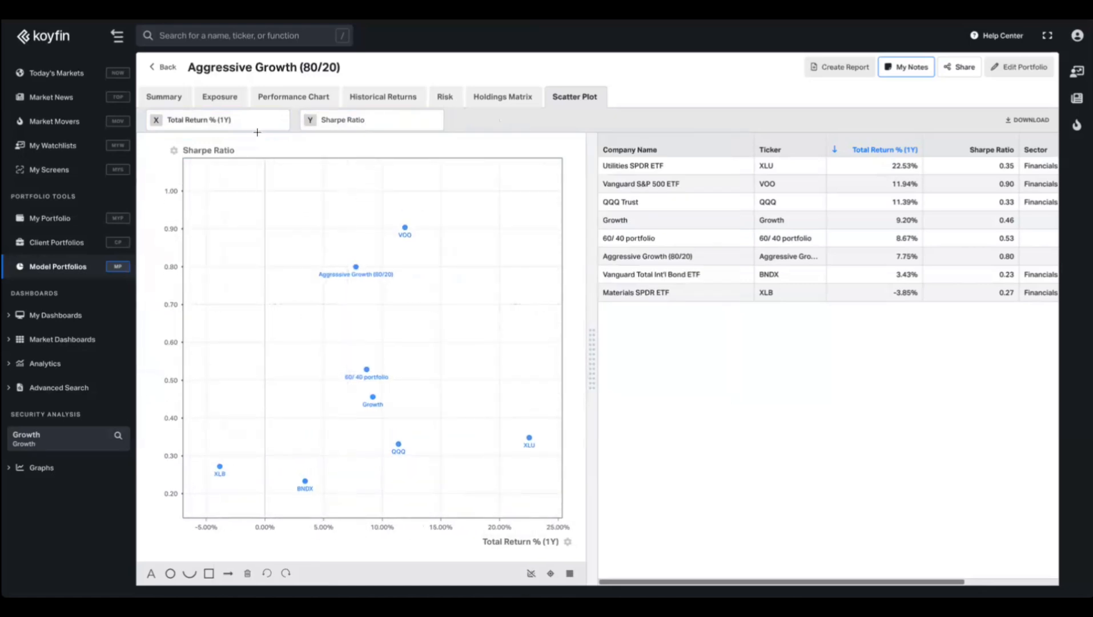
# Set the scatter plot's Y axis to NTM Price / Earnings - P/E instead of Sharpe ratio.
pyautogui.click(347, 124)
pyautogui.write('p/e')
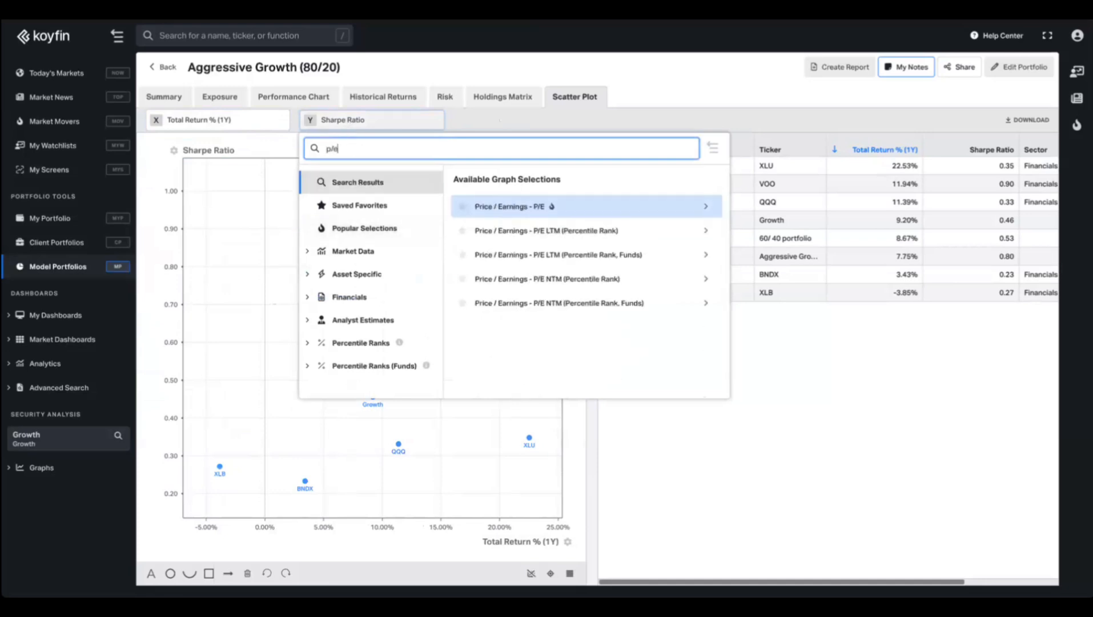
pyautogui.click(531, 208)
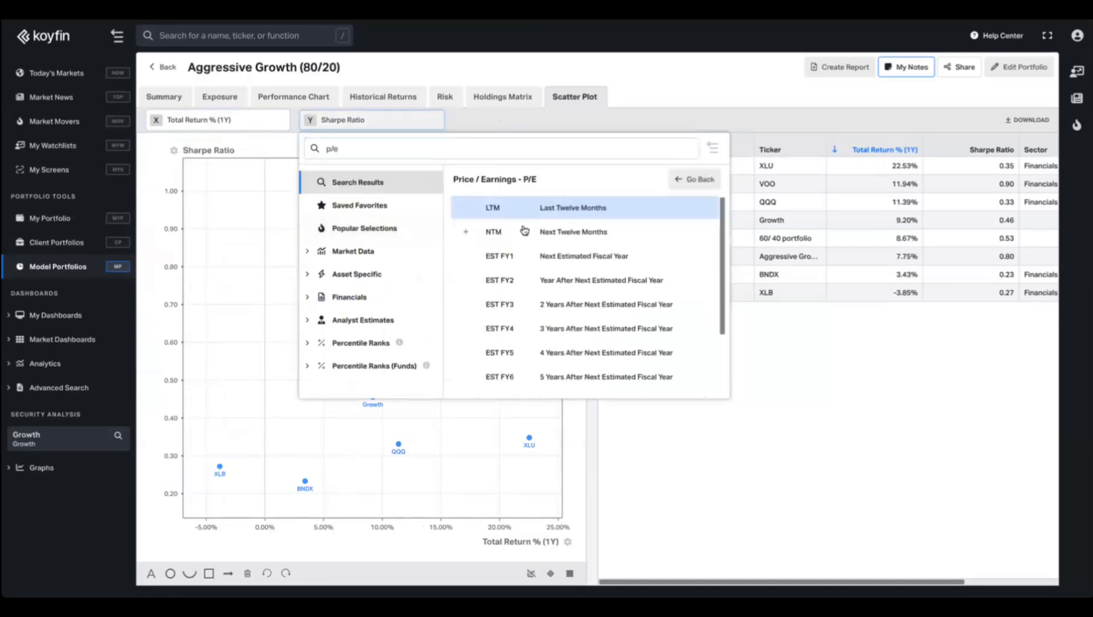
pyautogui.click(525, 231)
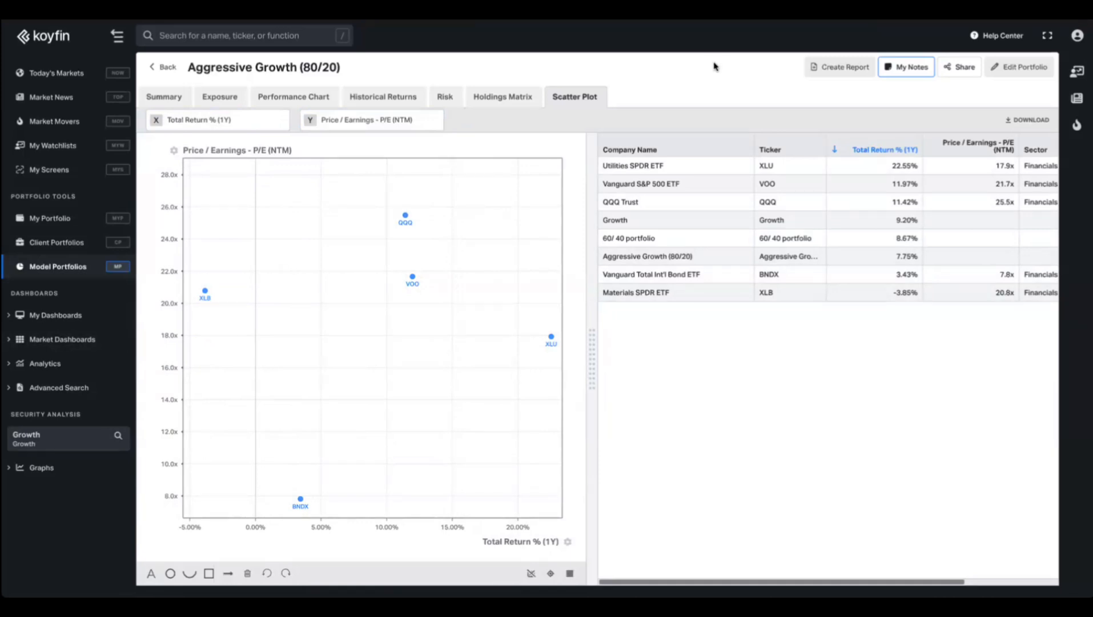
pyautogui.click(150, 98)
# Review equity exposure by sector, region and country, including all asset types.
pyautogui.moveTo(402, 356)
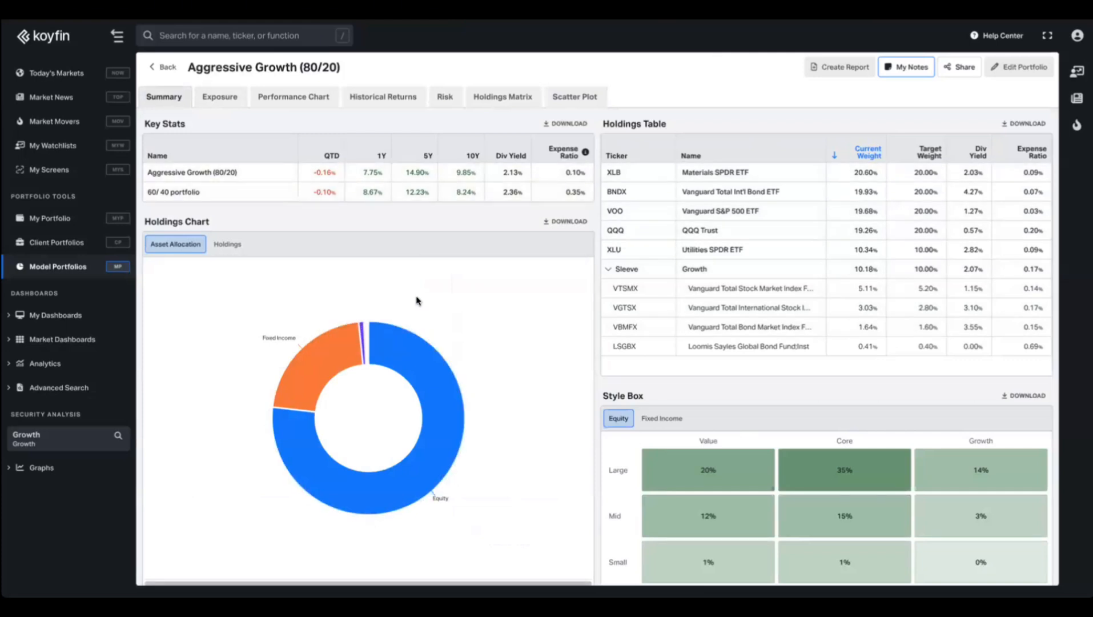
pyautogui.click(219, 97)
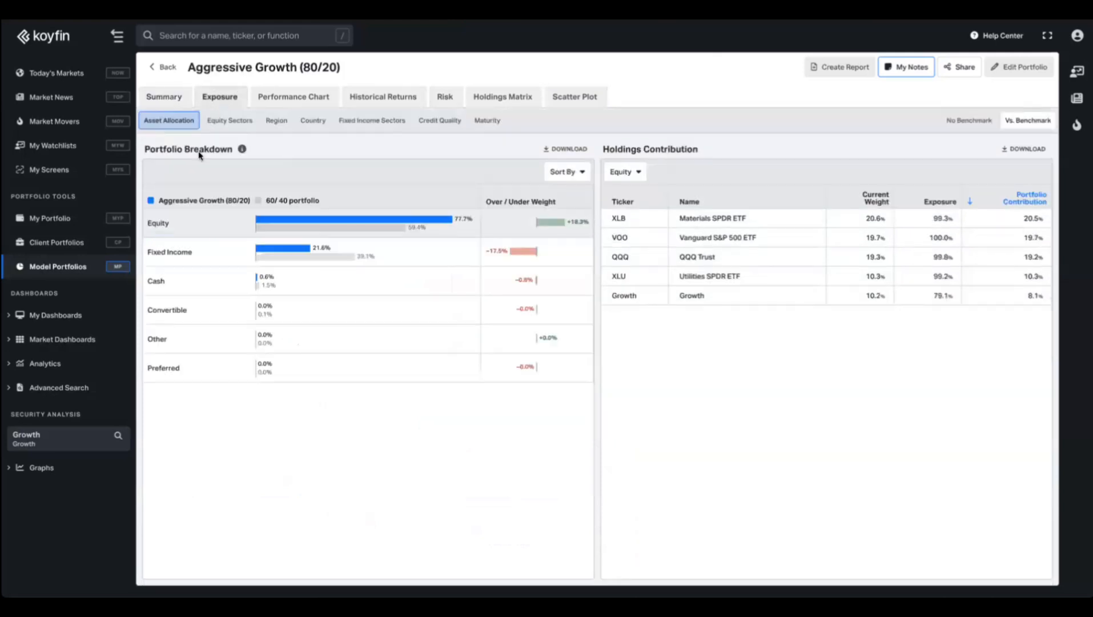
pyautogui.click(218, 121)
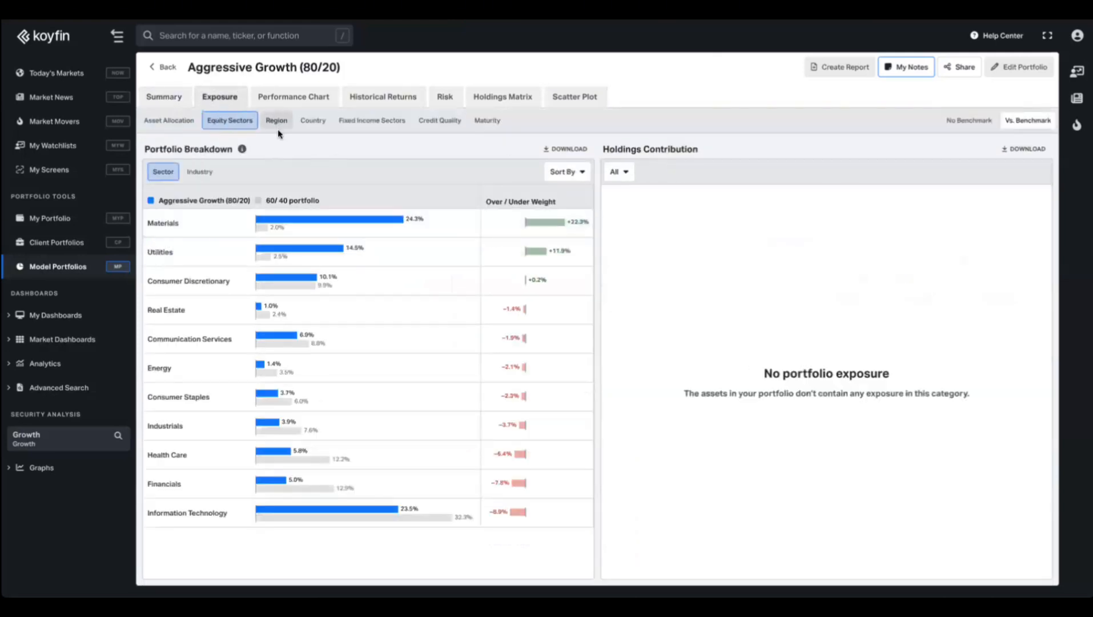
pyautogui.click(277, 120)
pyautogui.click(313, 120)
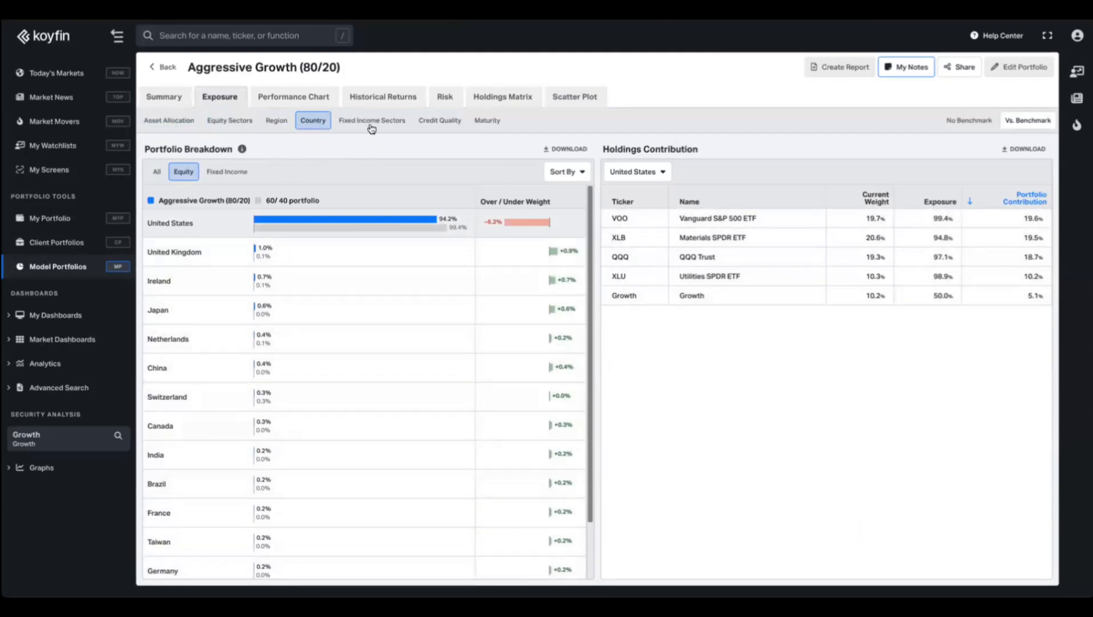
pyautogui.click(158, 174)
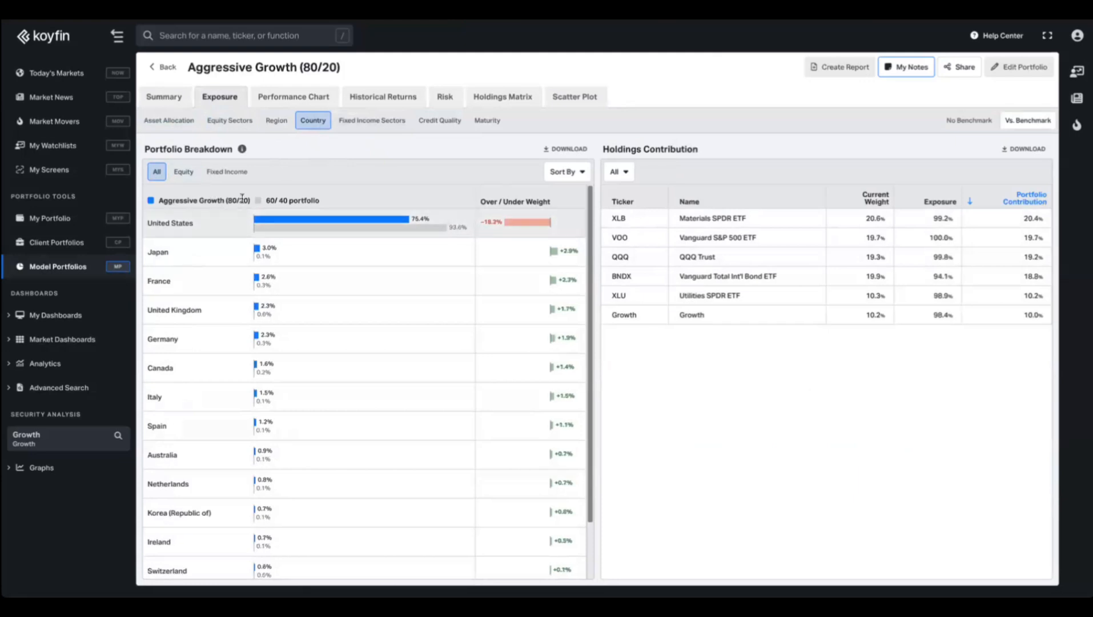
# Review fixed income sectors, credit quality and maturity, then show the Performance Chart.
pyautogui.click(377, 120)
pyautogui.click(437, 120)
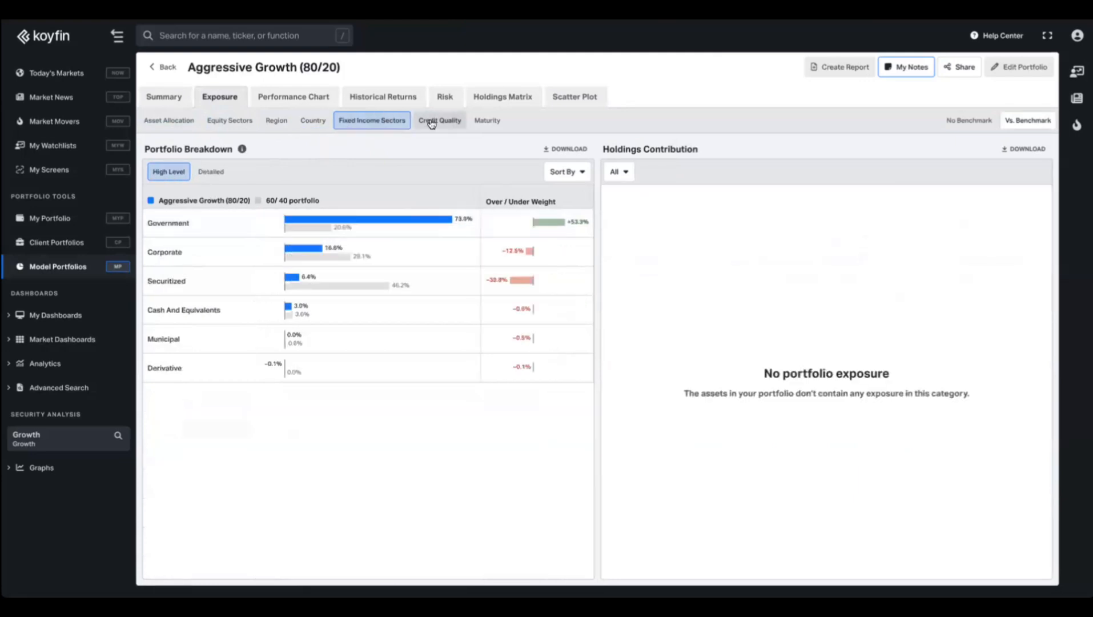
pyautogui.click(487, 120)
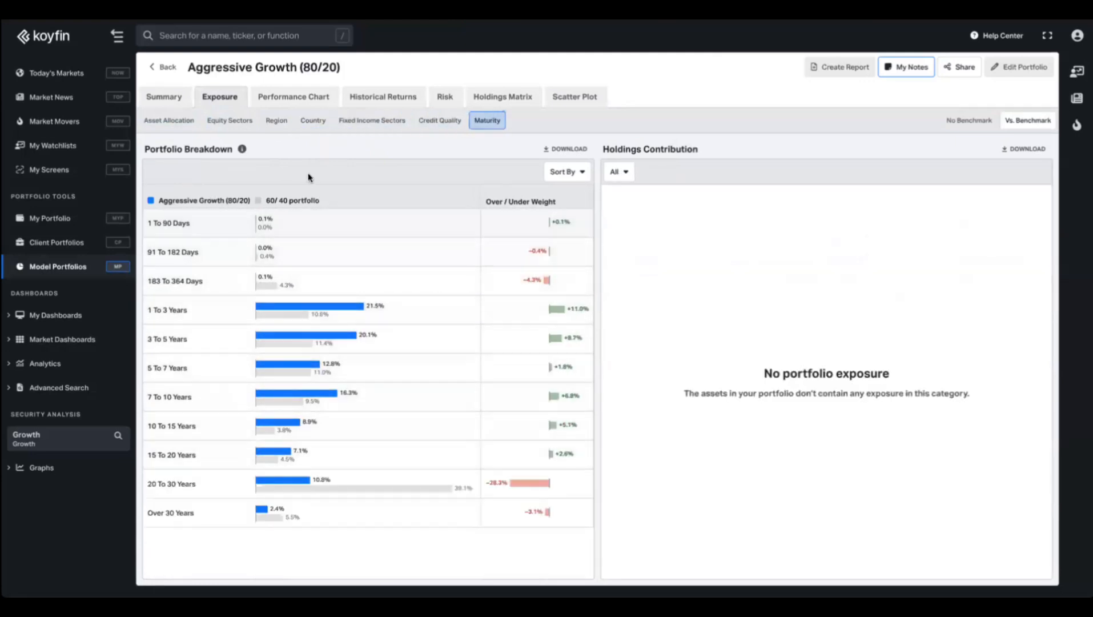
pyautogui.click(293, 97)
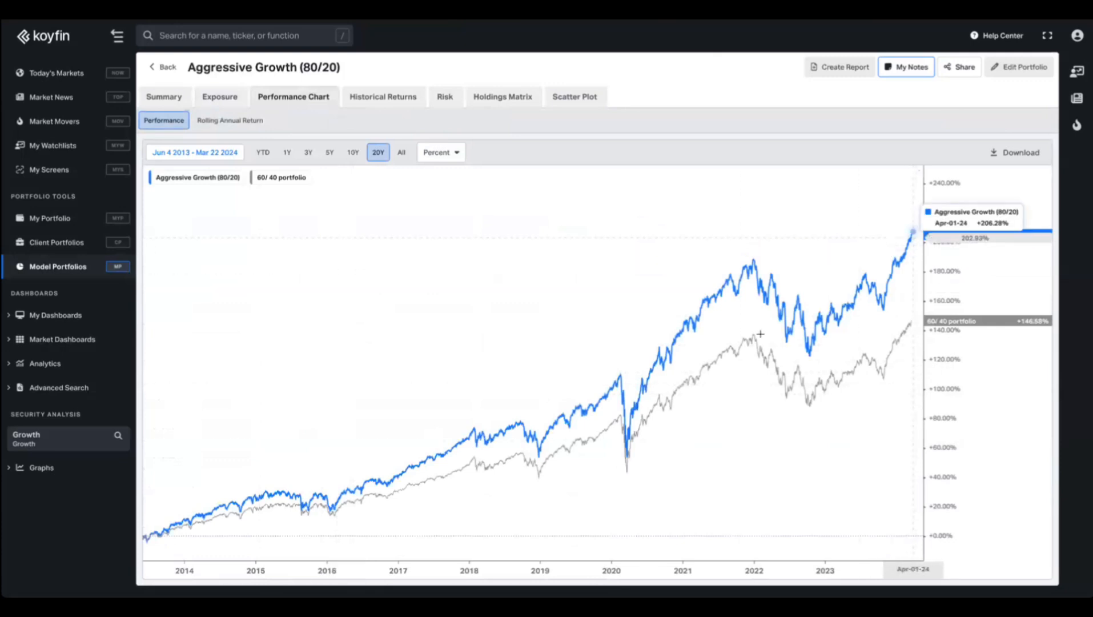
# Check the Returns tables, then show the Risk tab's Drawdown Chart for Aggressive Growth (80/20).
pyautogui.click(386, 97)
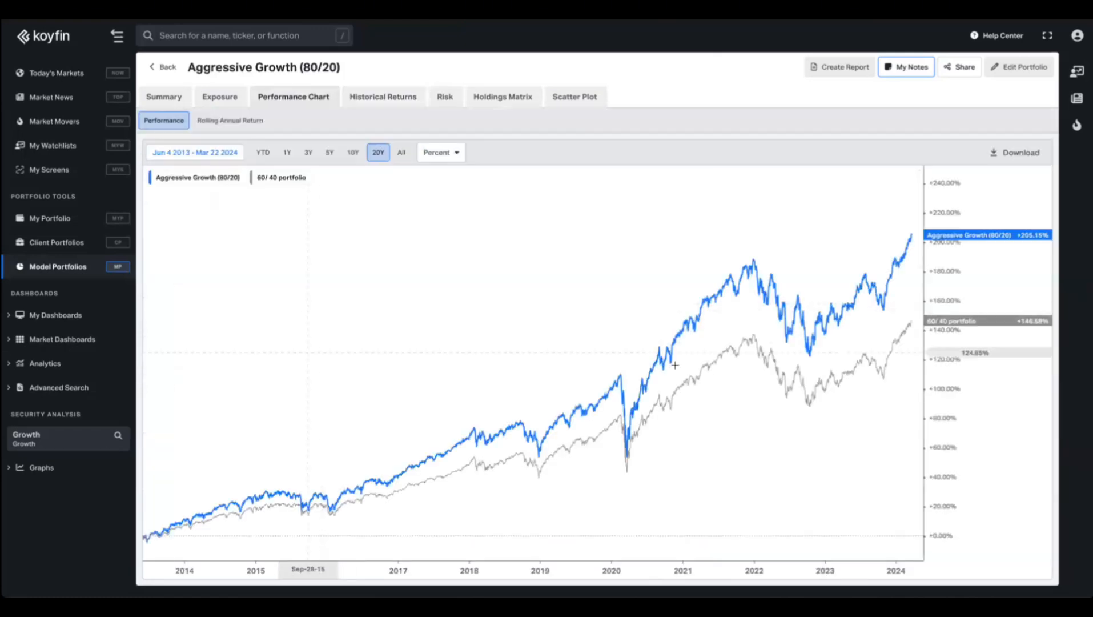
pyautogui.click(446, 98)
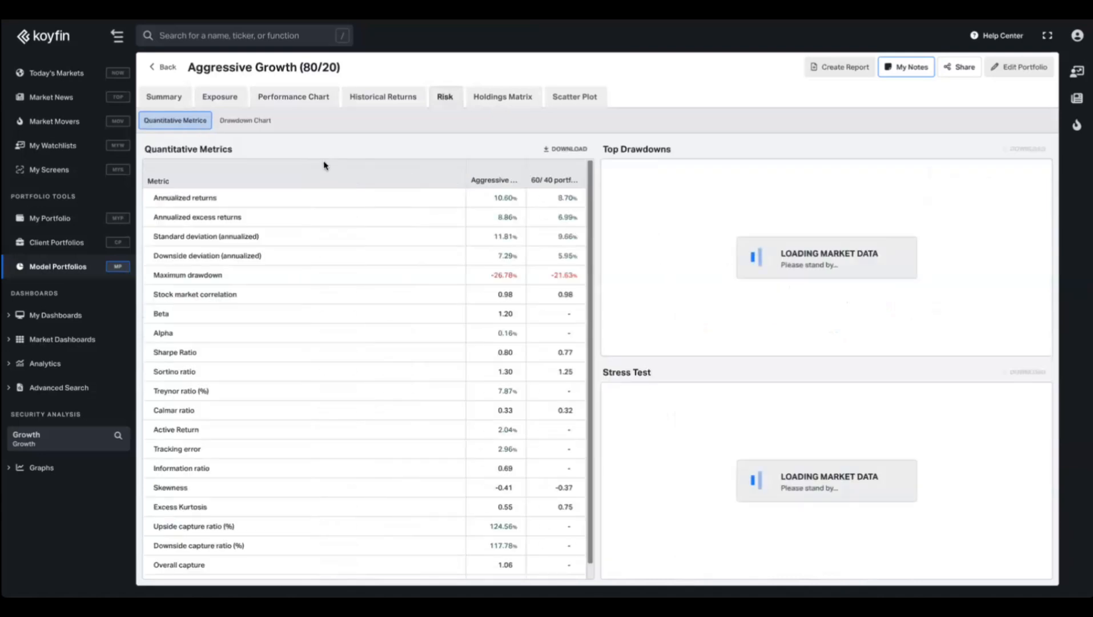
pyautogui.click(253, 118)
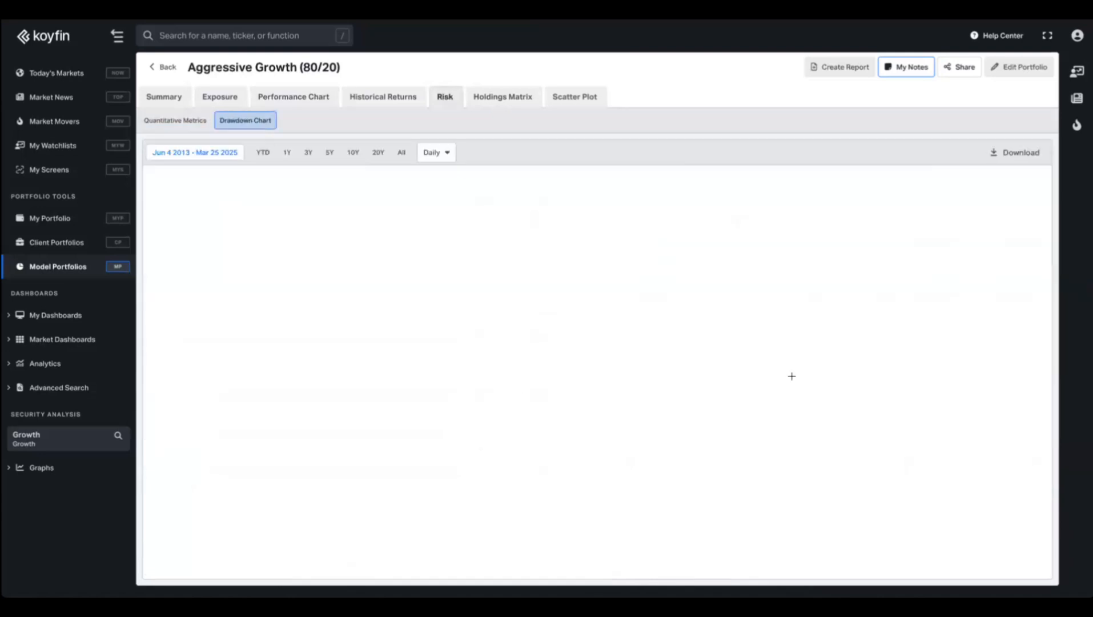
# Show the Holdings Matrix of stock weights across Aggressive Growth (80/20)'s underlying funds.
pyautogui.click(502, 98)
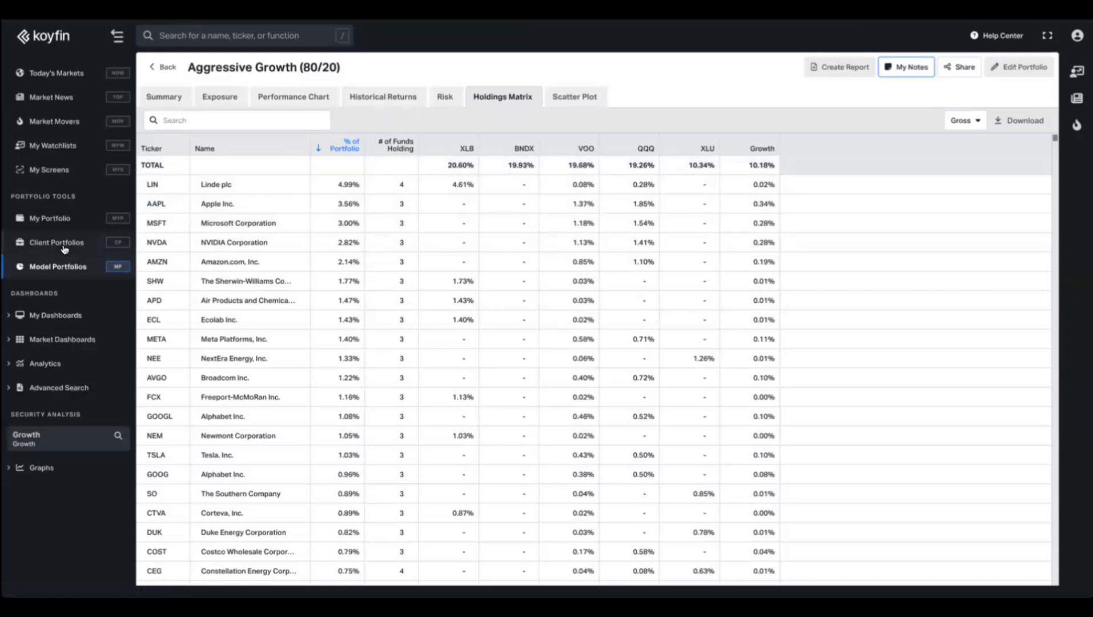
pyautogui.click(64, 248)
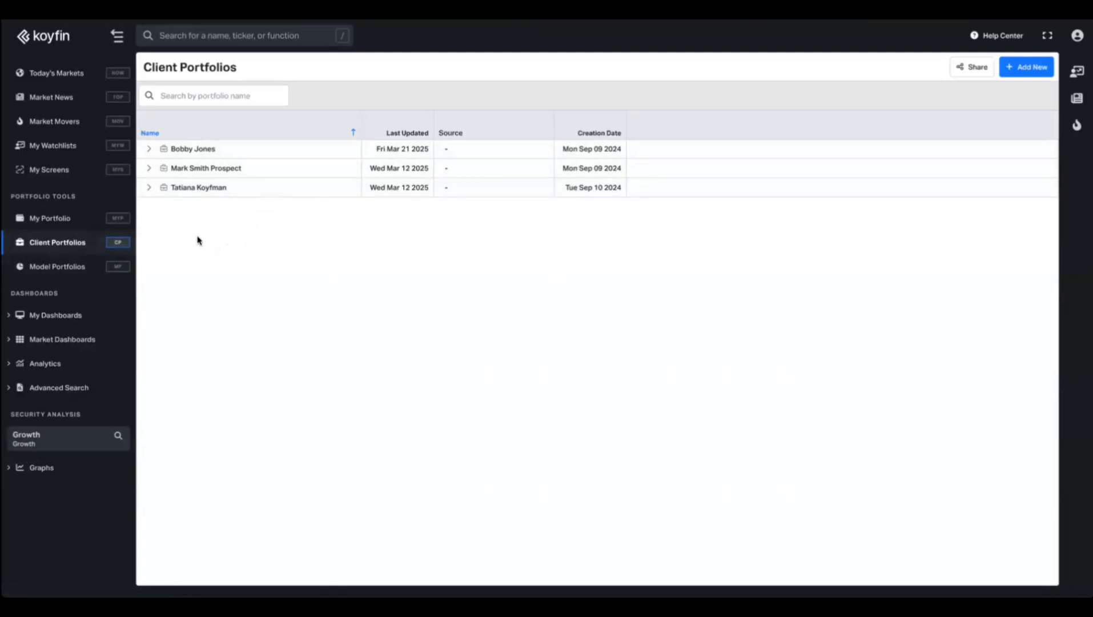
# Expand the first client household's 401k and IRA accounts and open its portfolio.
pyautogui.click(148, 149)
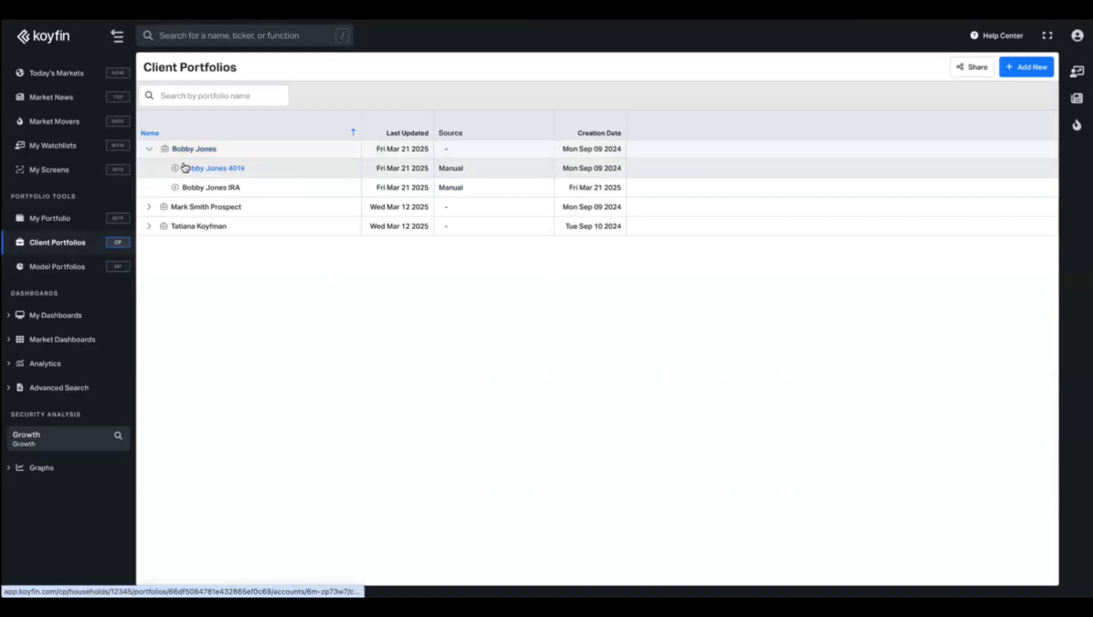
pyautogui.click(152, 148)
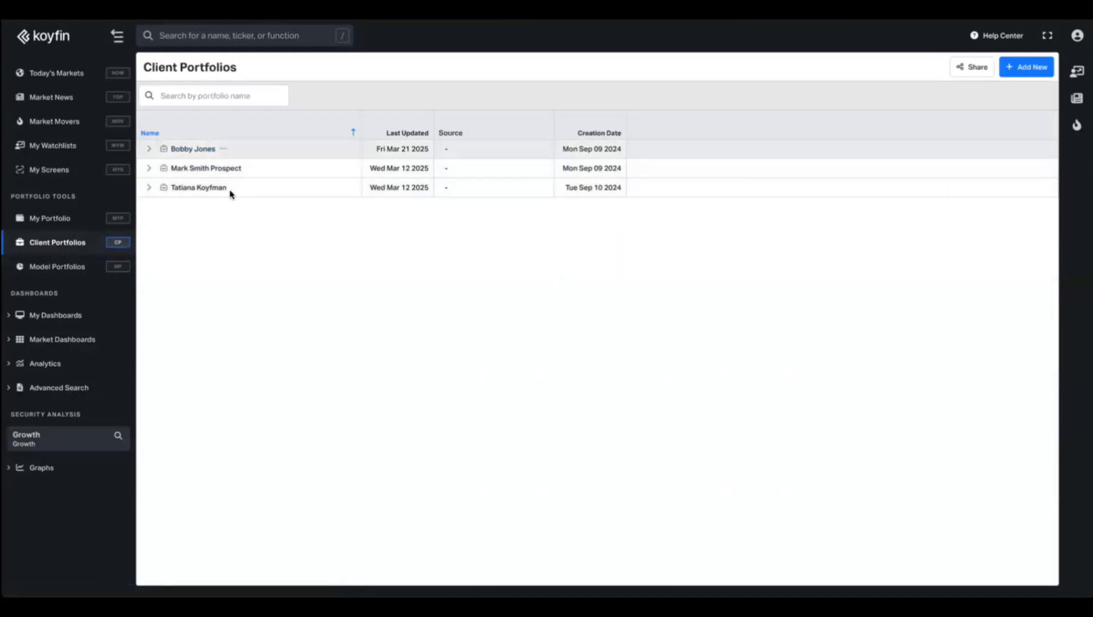
pyautogui.click(149, 149)
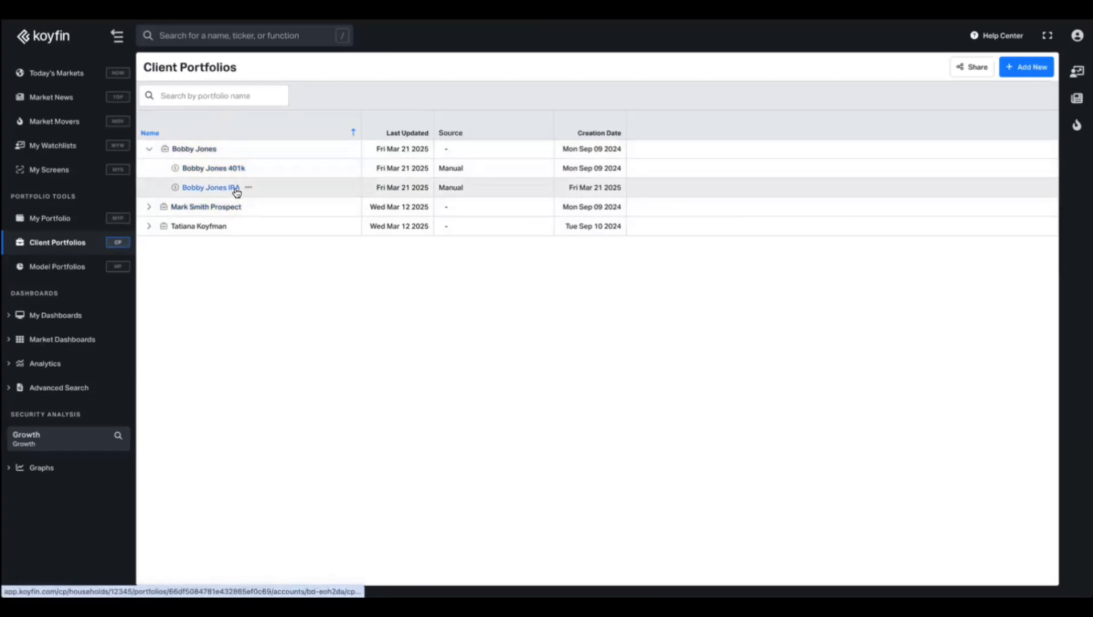
pyautogui.click(194, 150)
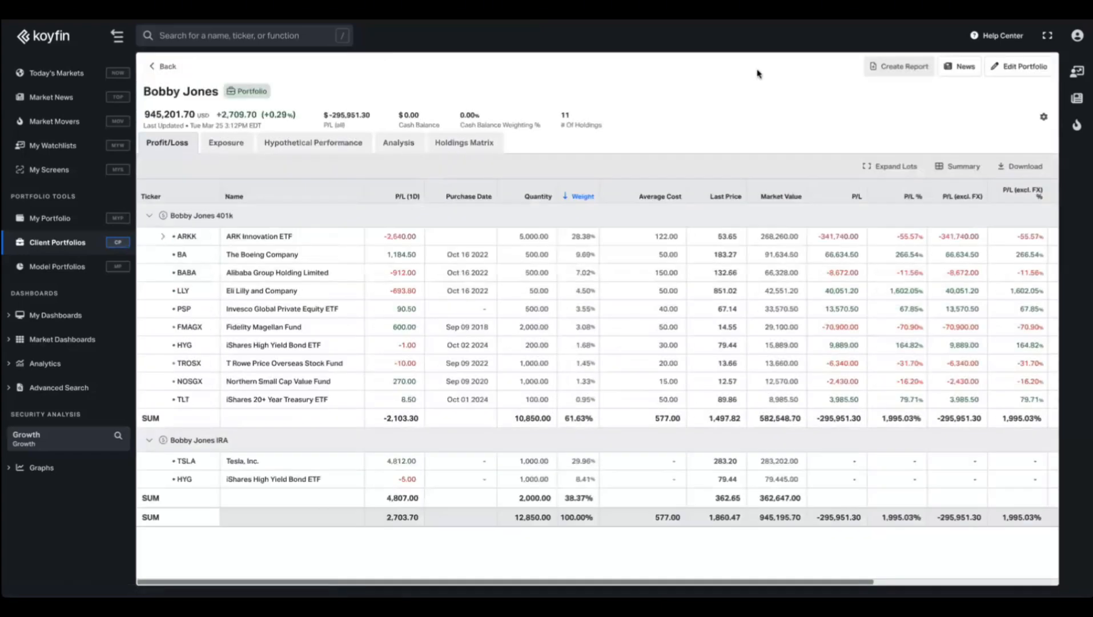
# In edit mode, add a new account to the client portfolio and name it 529.
pyautogui.click(1025, 67)
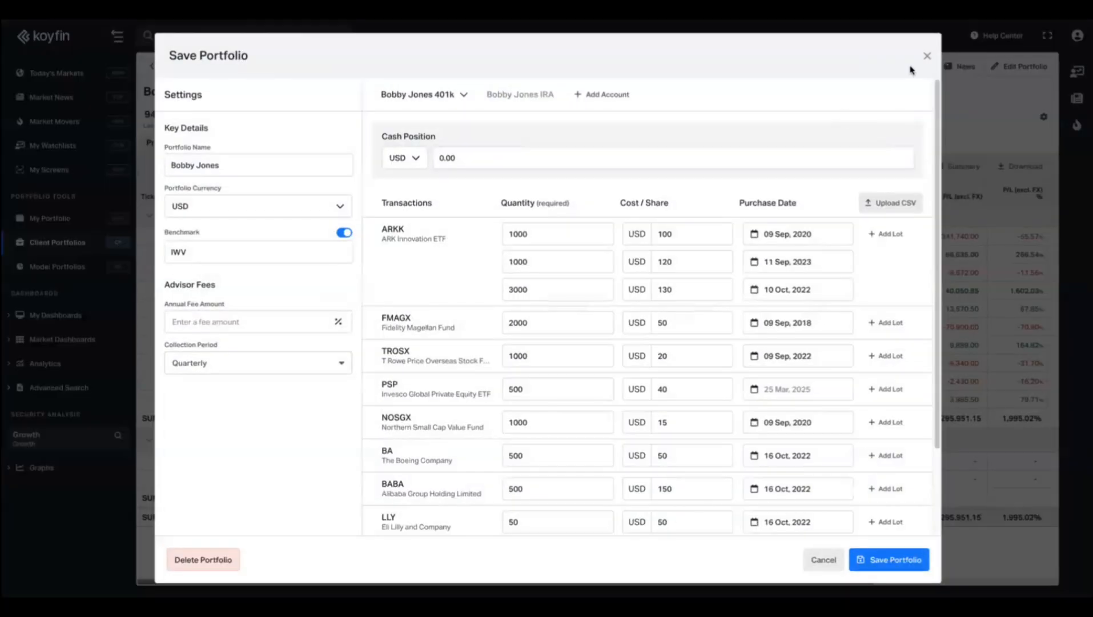
pyautogui.click(520, 94)
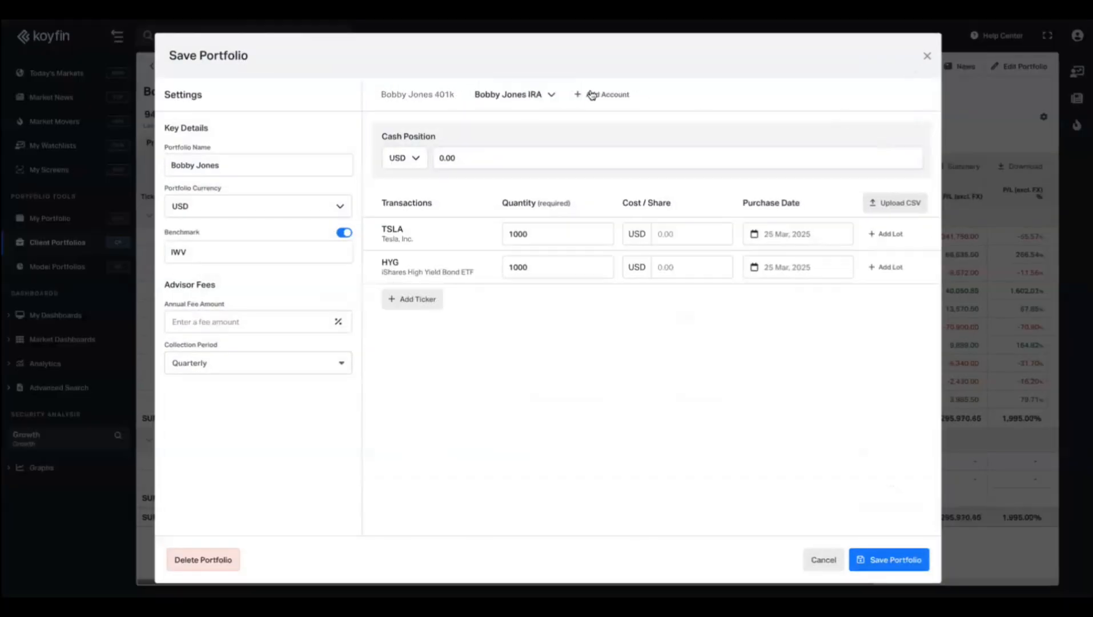
pyautogui.click(605, 97)
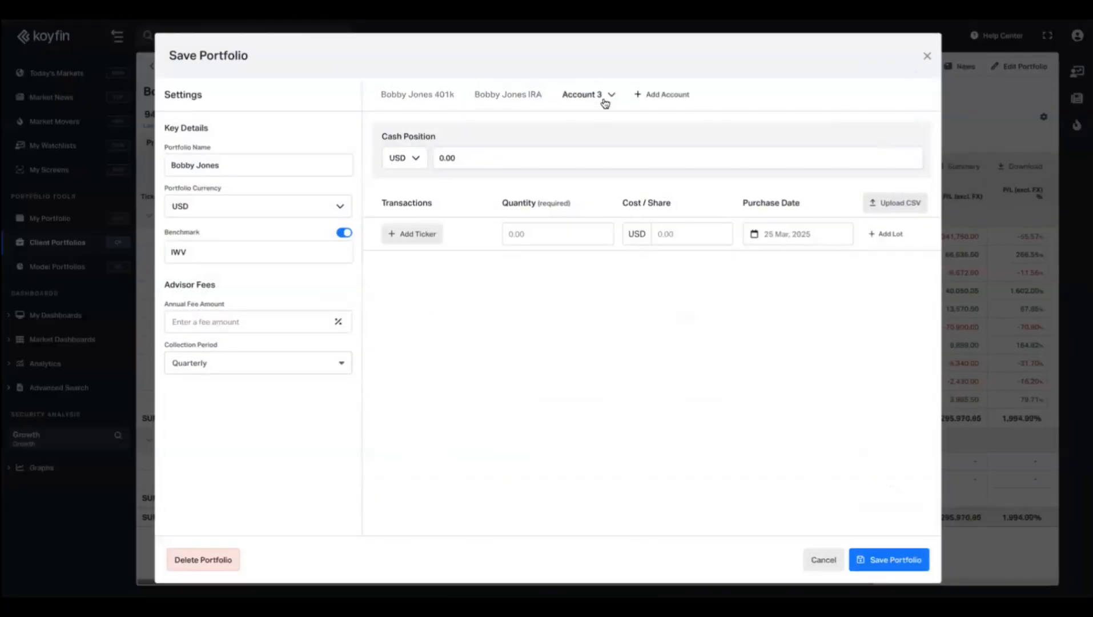
pyautogui.click(612, 96)
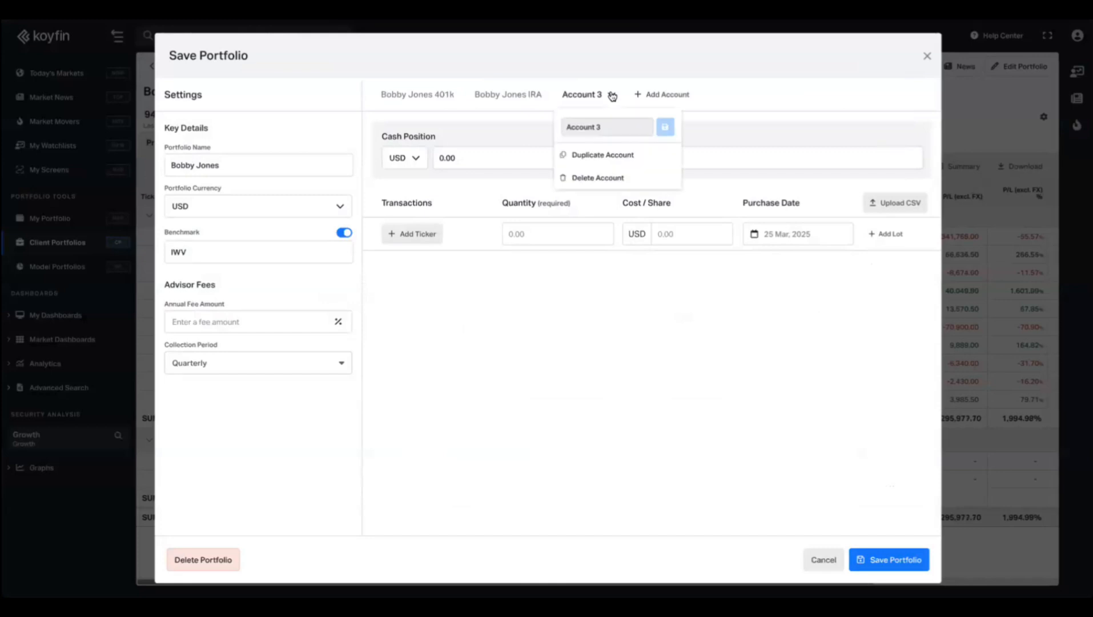
pyautogui.tripleClick(605, 129)
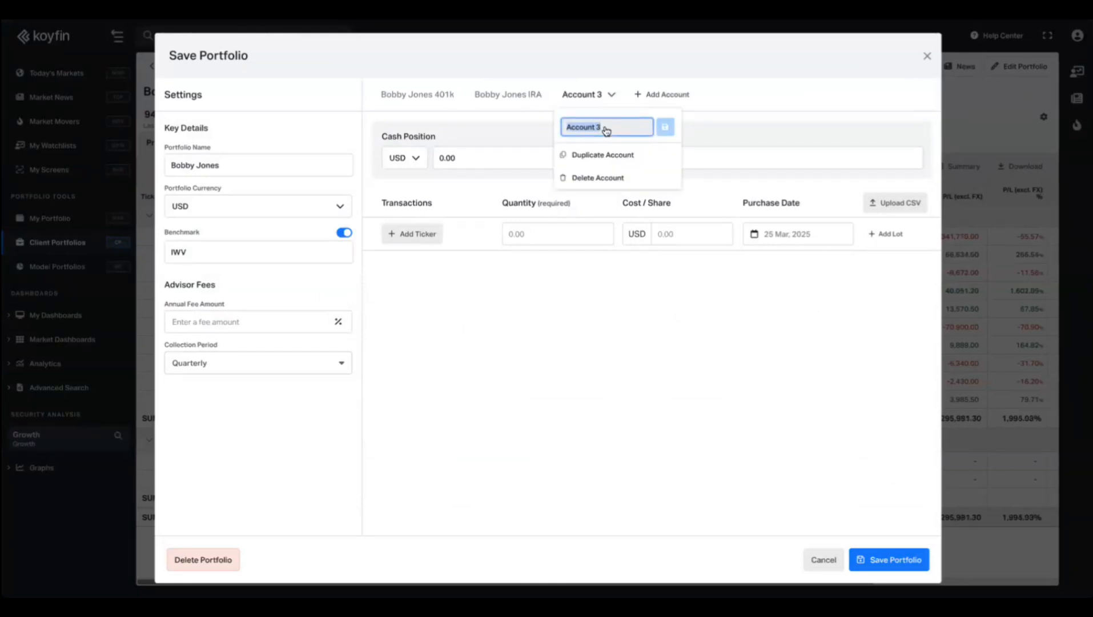
pyautogui.write('S')
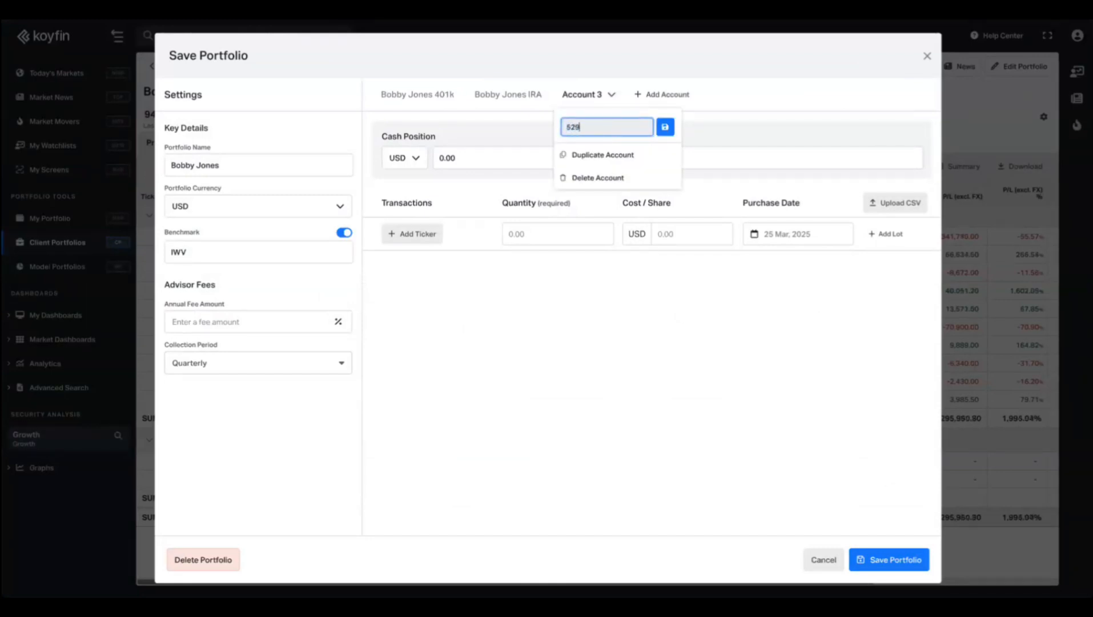
pyautogui.click(665, 127)
# Add 1000 shares of SPY to the 529 account and save the portfolio.
pyautogui.click(419, 236)
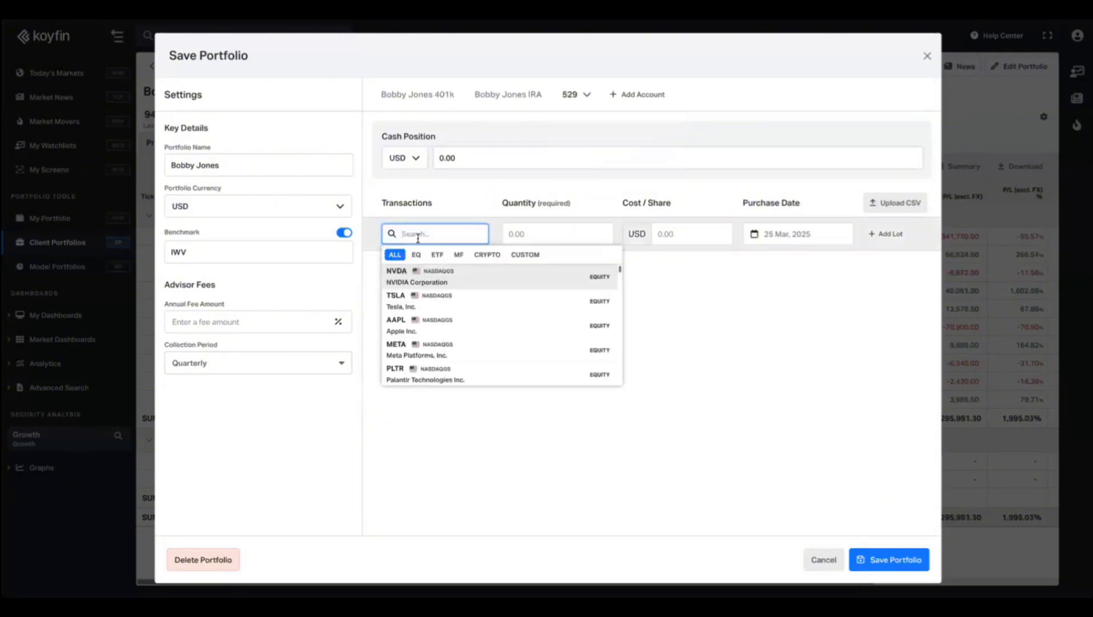
pyautogui.write('spy')
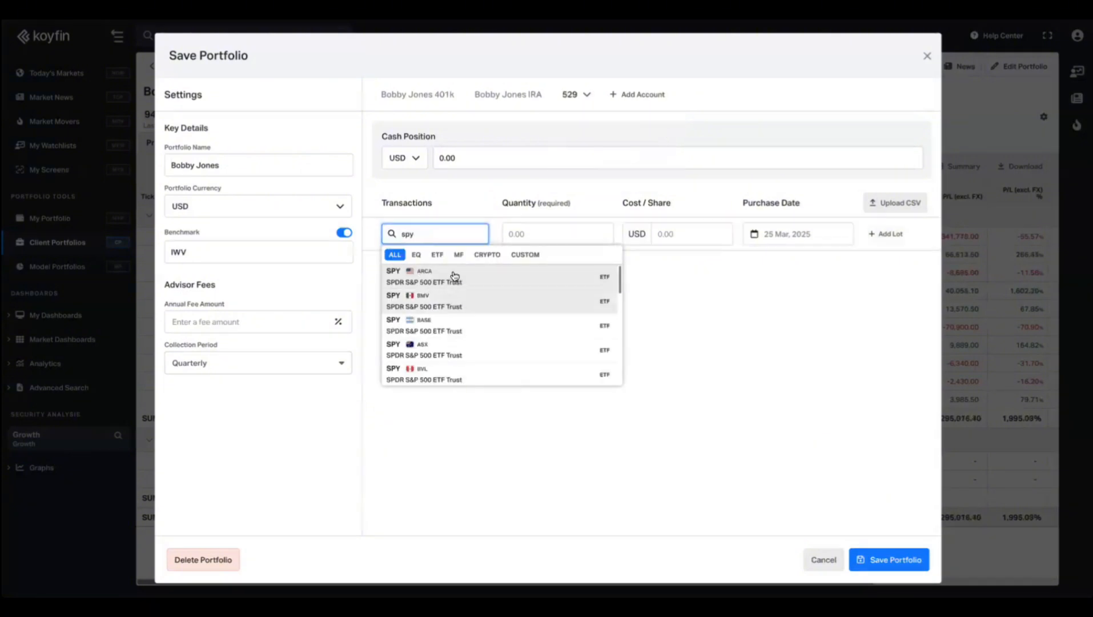
pyautogui.click(451, 275)
pyautogui.click(526, 233)
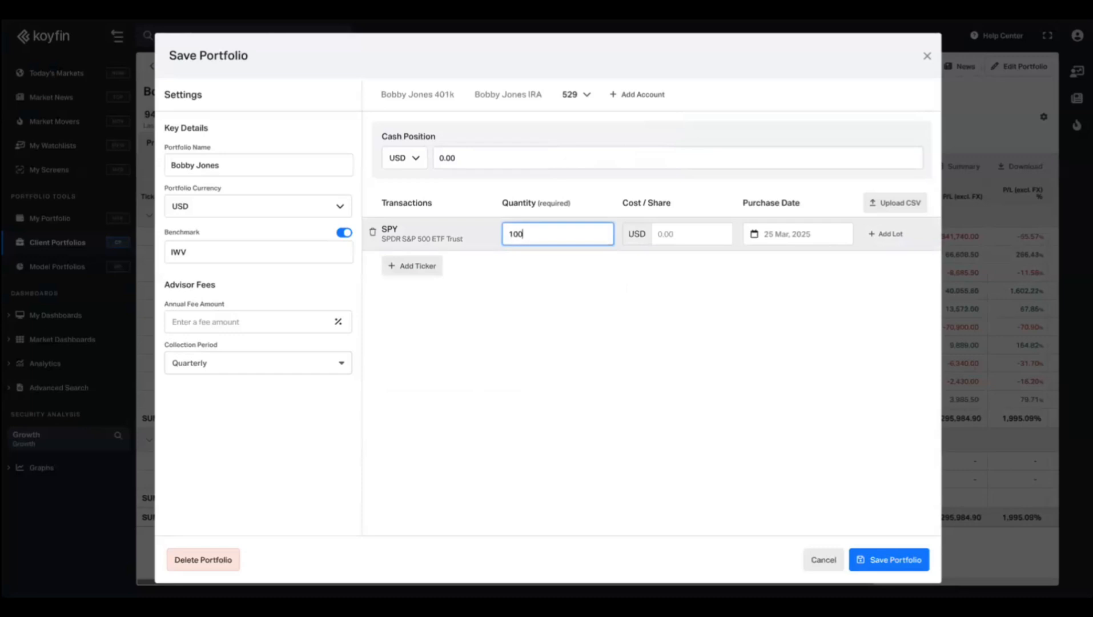
pyautogui.press('BackSpace')
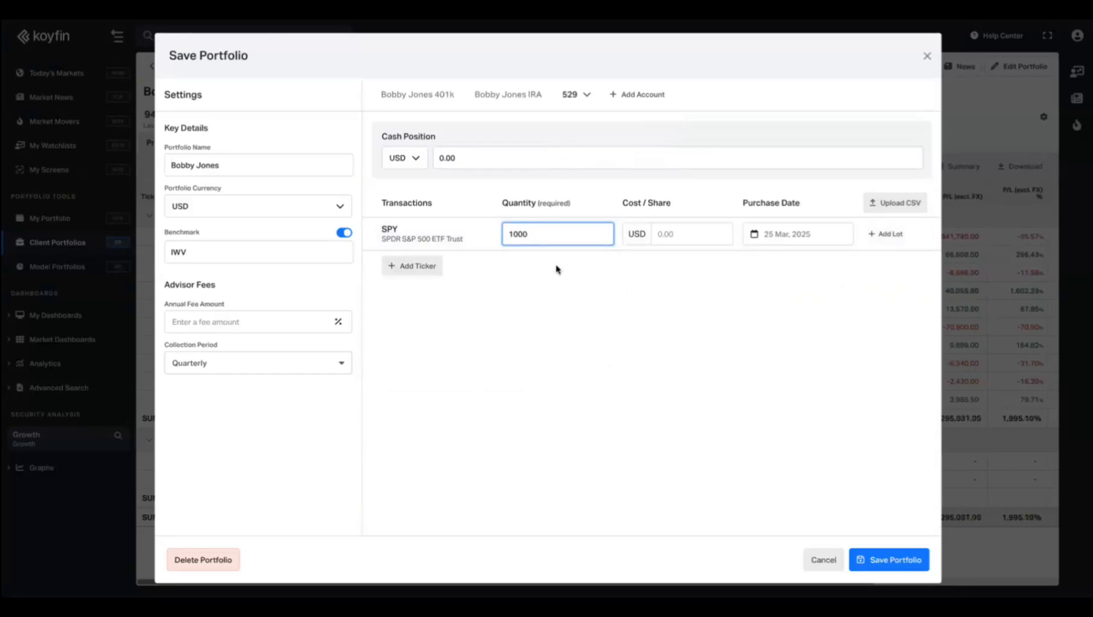
pyautogui.click(606, 372)
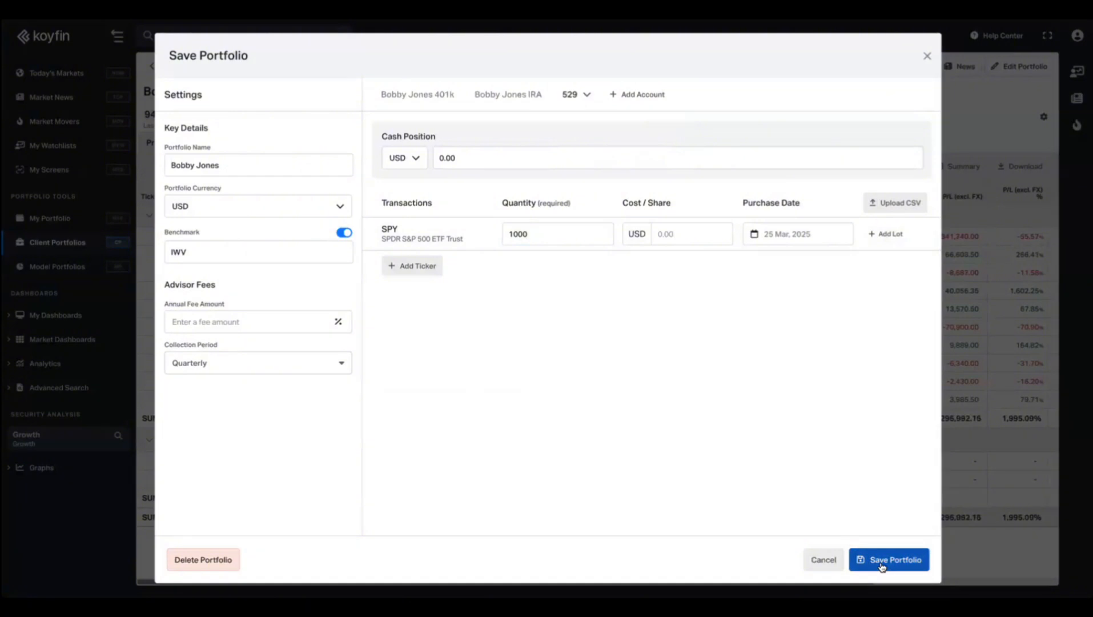
pyautogui.click(883, 566)
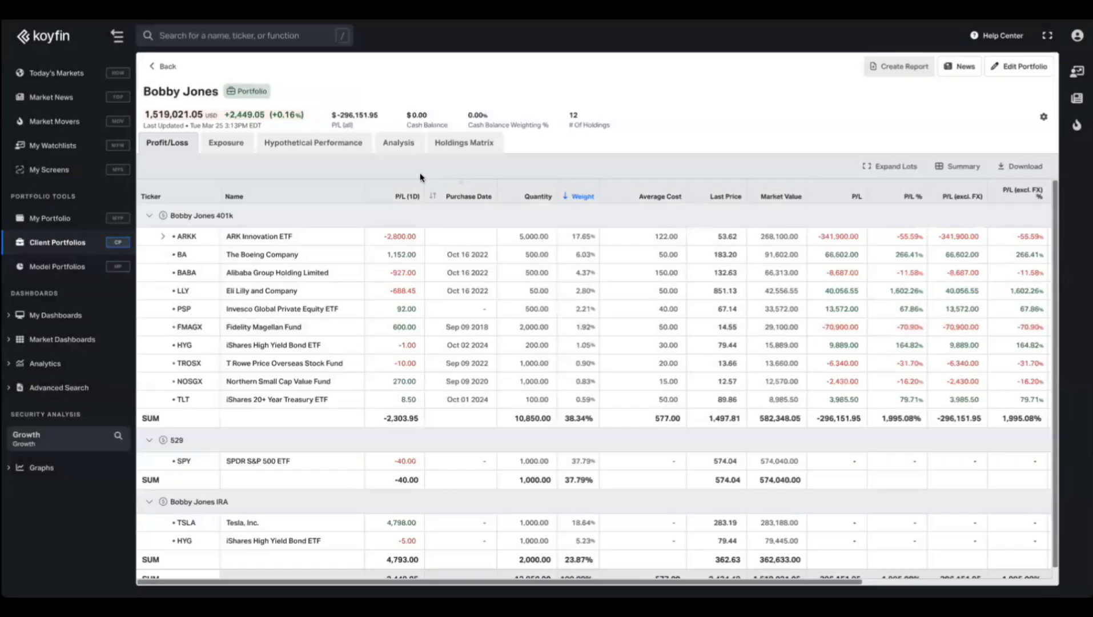
# Expand the client household to confirm its accounts, open its portfolio page and start a report.
pyautogui.click(163, 66)
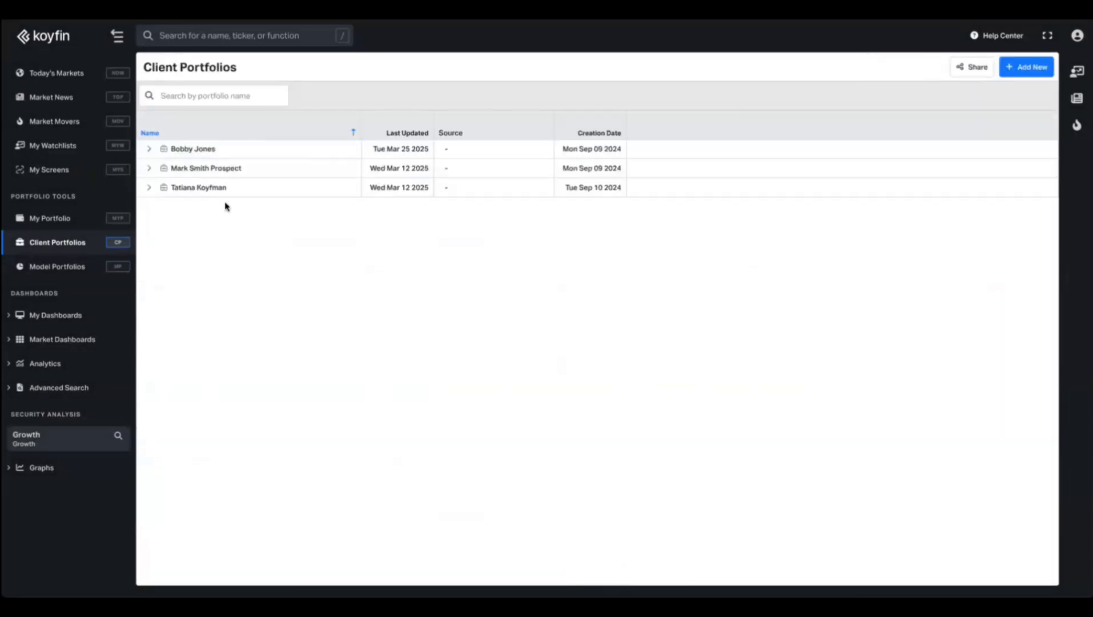
pyautogui.click(148, 148)
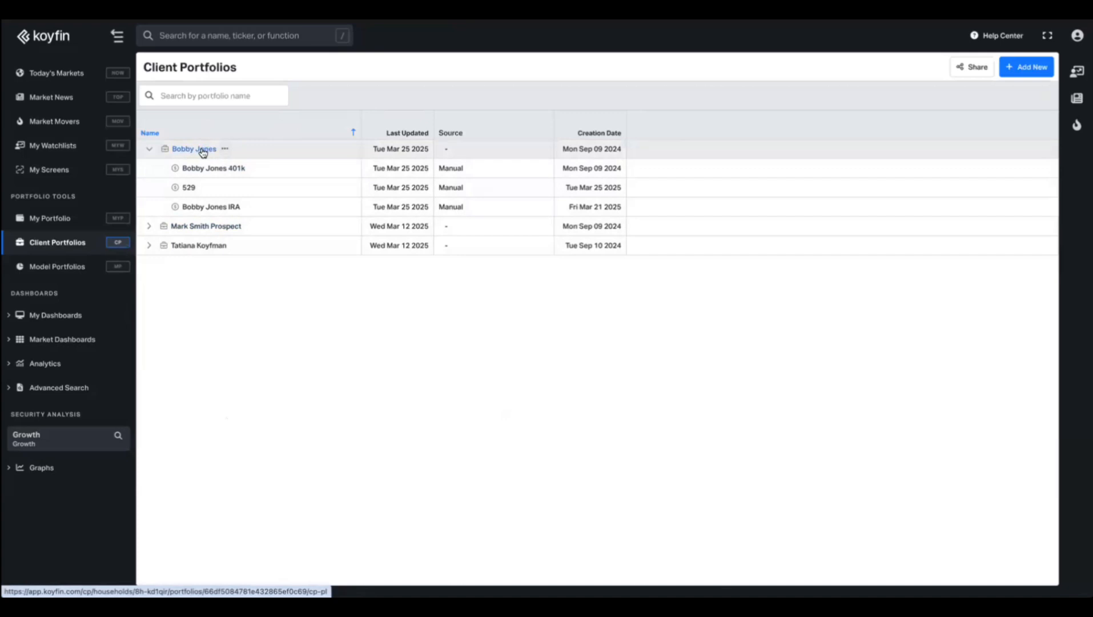
pyautogui.click(225, 148)
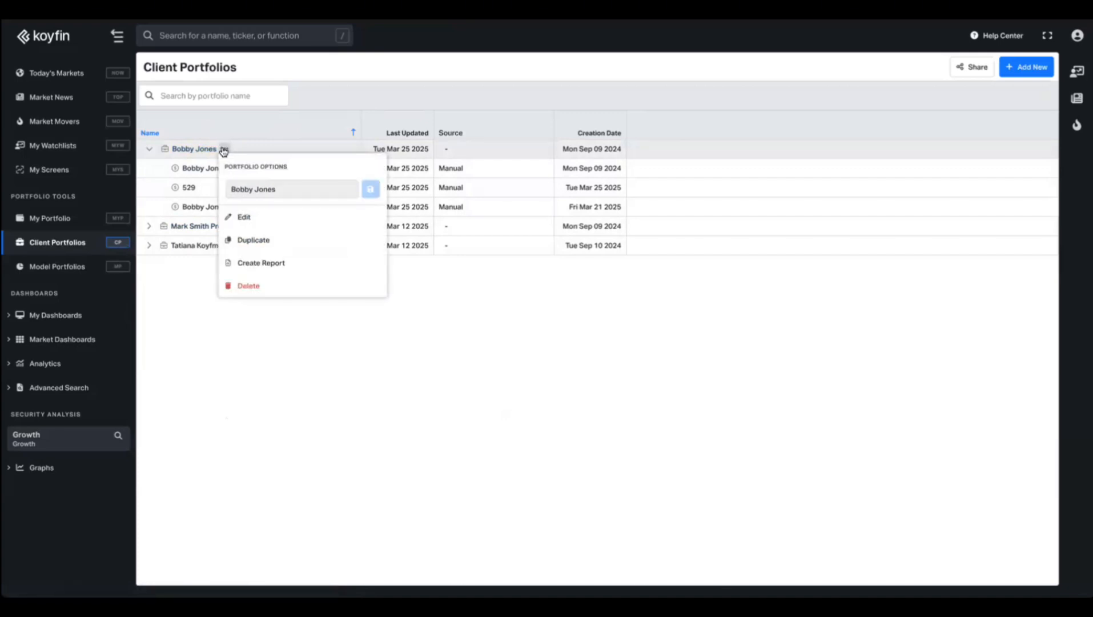
pyautogui.click(203, 149)
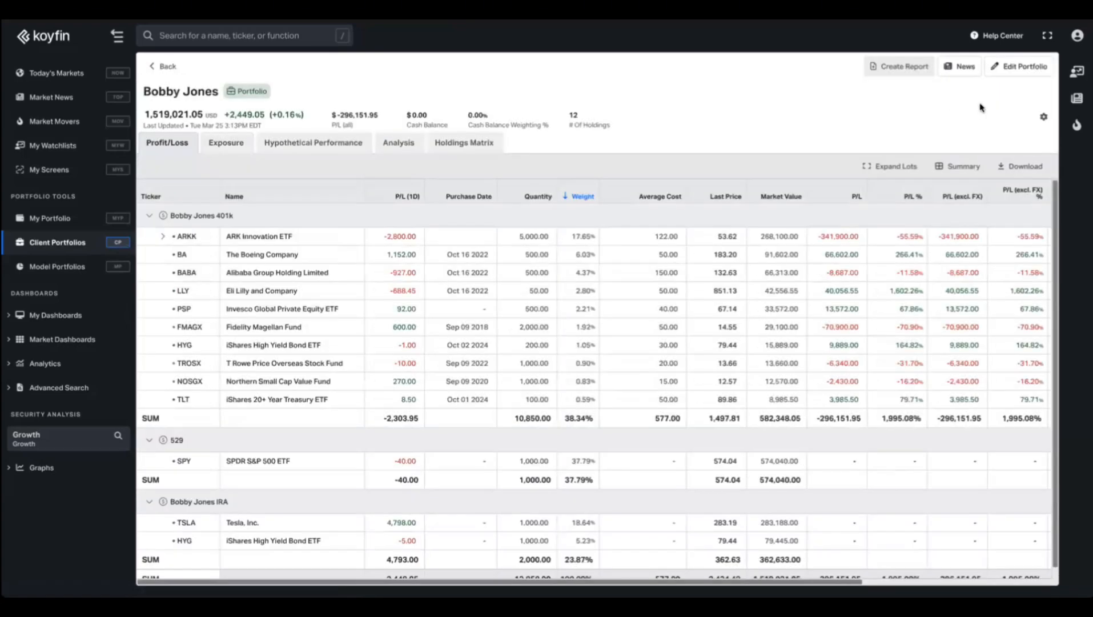
pyautogui.click(909, 66)
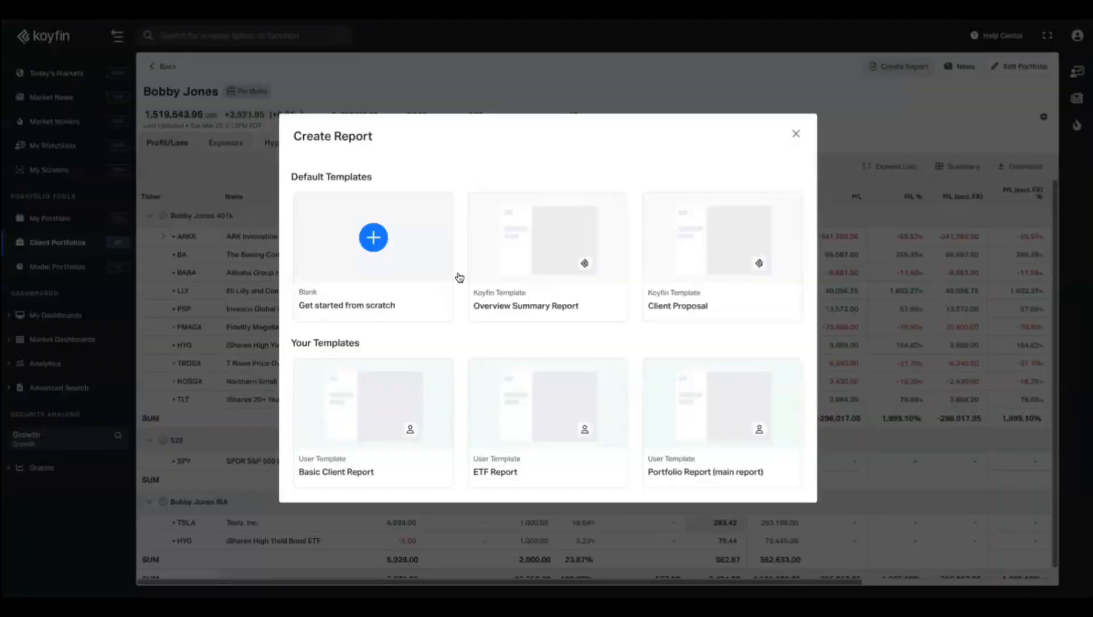
# Start a blank report with the Aggressive Growth (80/20) model portfolio as the primary portfolio.
pyautogui.click(400, 248)
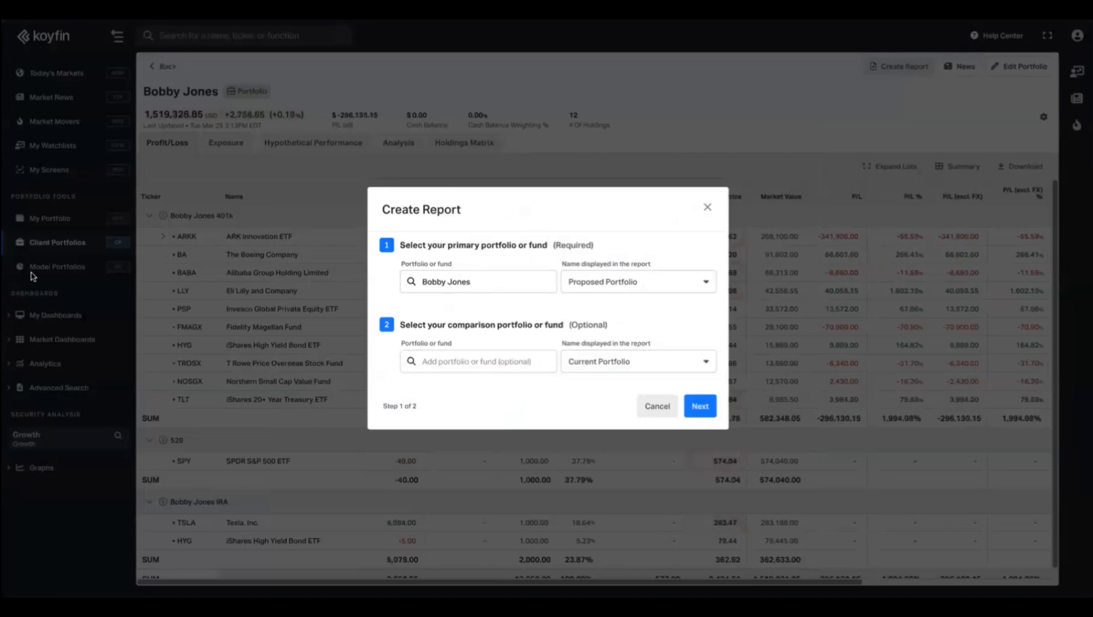
pyautogui.click(495, 284)
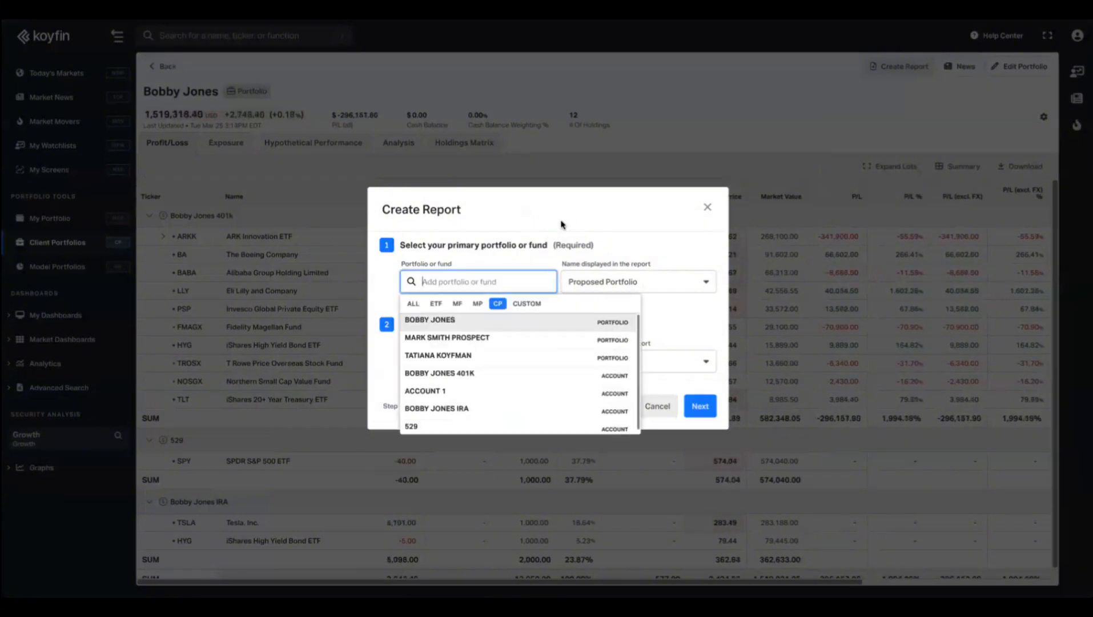
pyautogui.click(563, 223)
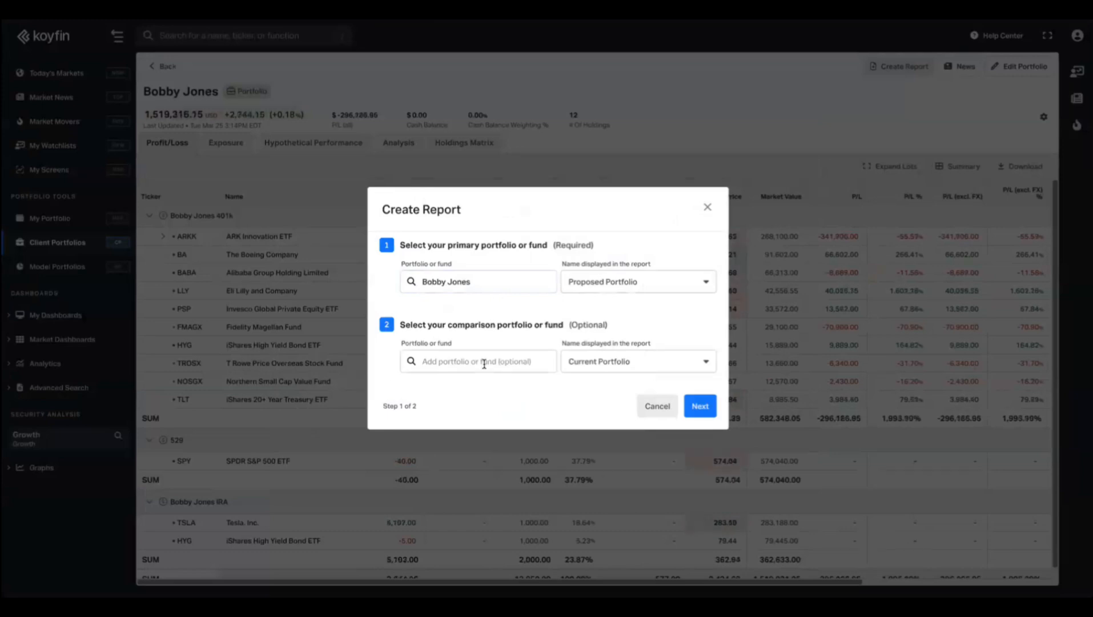
pyautogui.click(500, 282)
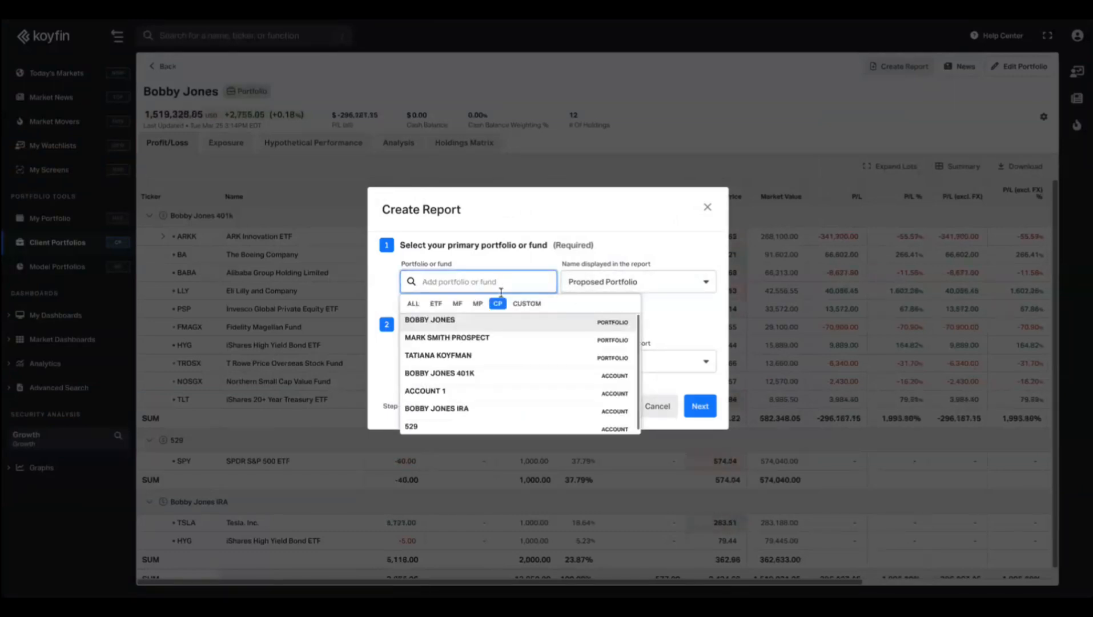
pyautogui.click(478, 303)
pyautogui.write('agg')
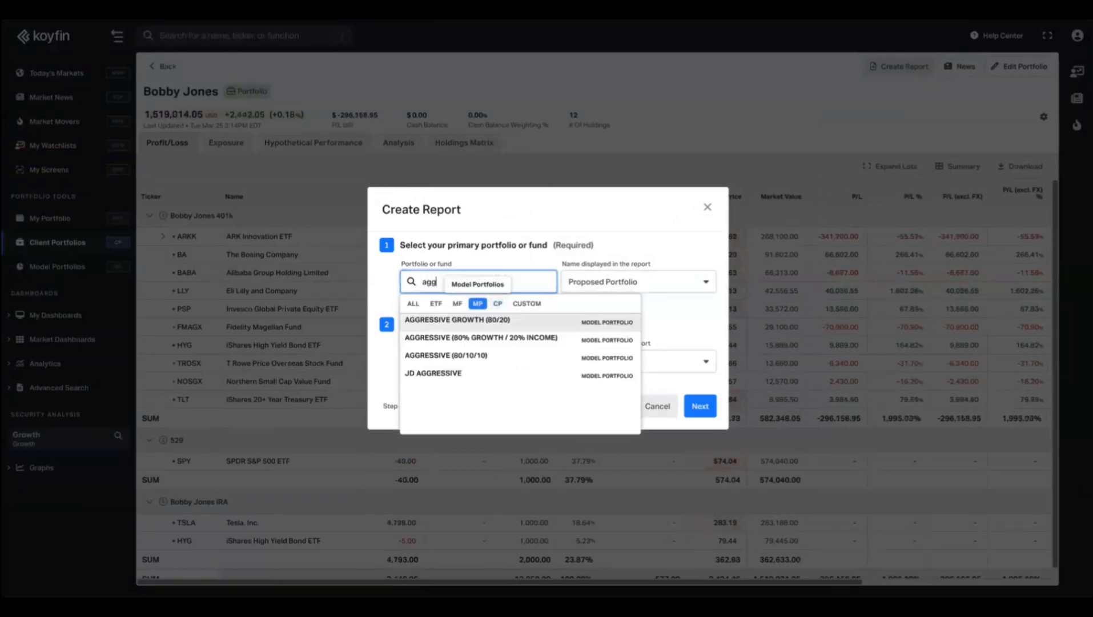
pyautogui.click(478, 321)
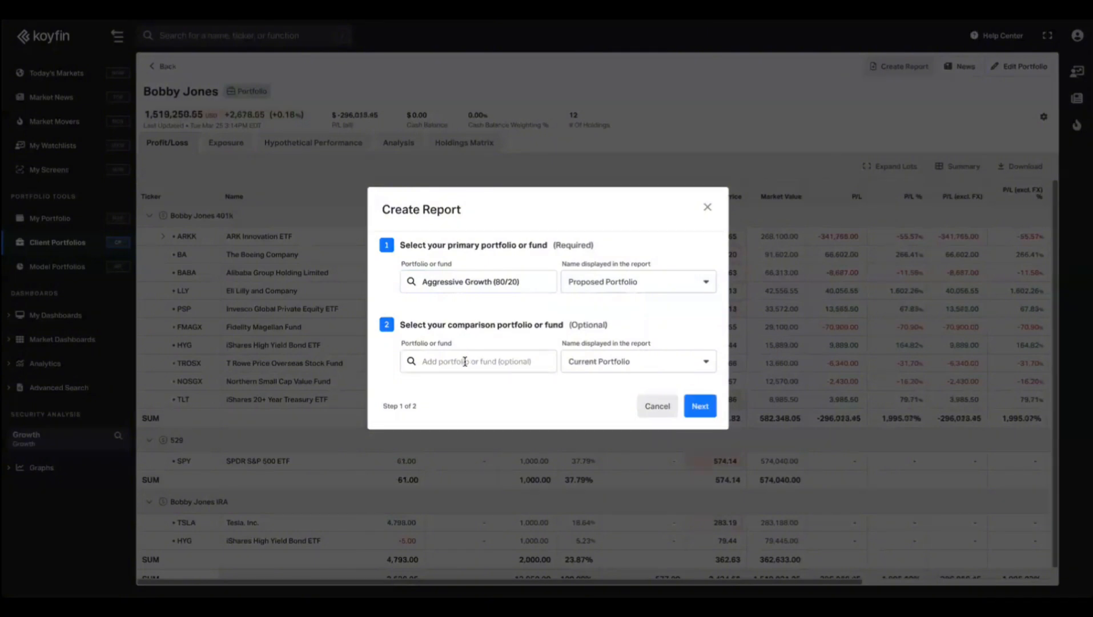
# Compare it against the client's own portfolio, found by searching the client's name, and continue.
pyautogui.click(465, 361)
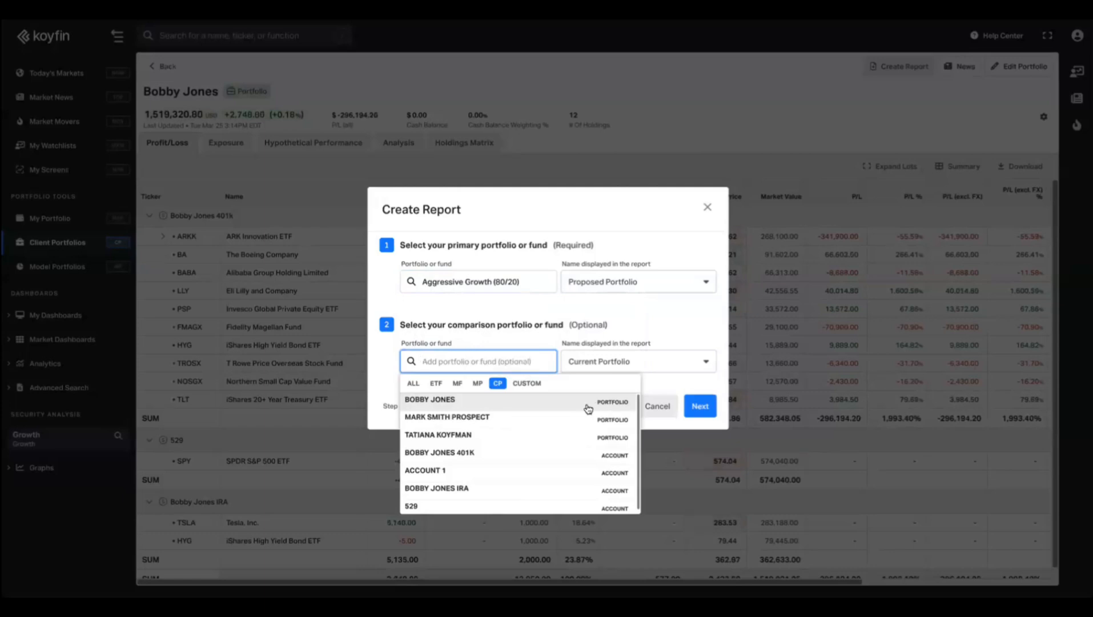
pyautogui.write('bobby')
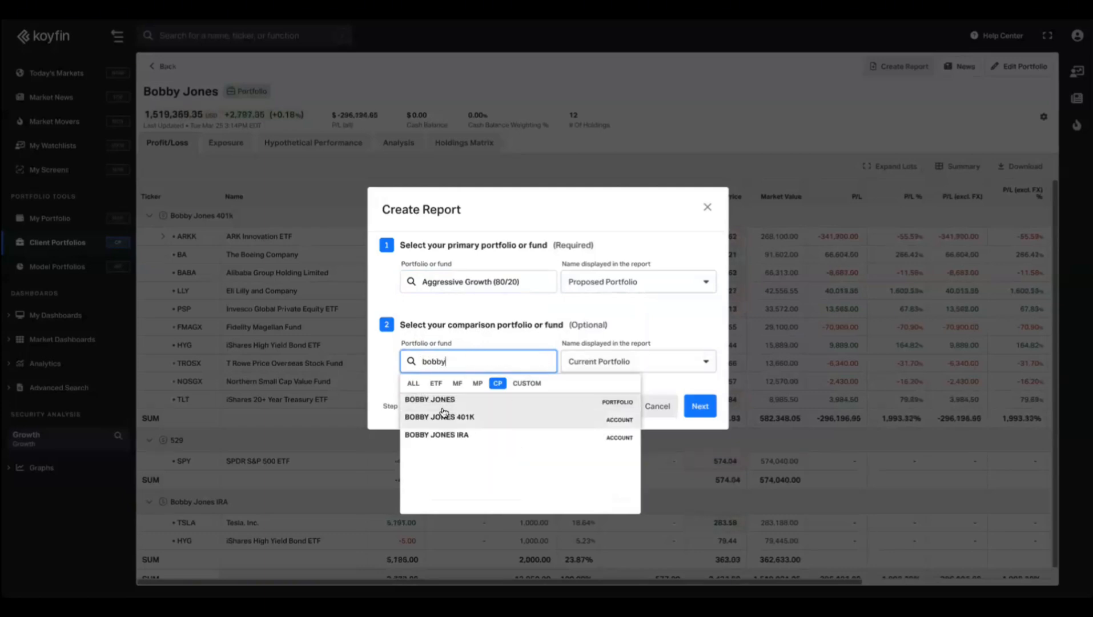
pyautogui.click(567, 404)
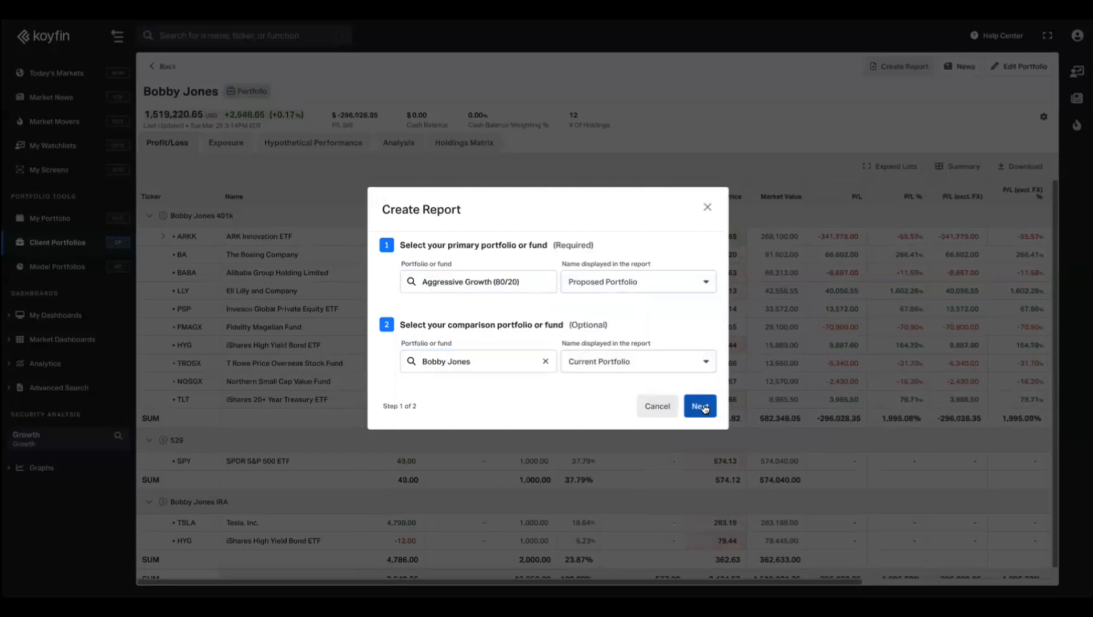
pyautogui.click(700, 406)
# Enter the client's name, extend the title to 'Portfolio Report Proposal', and upload the company logo.
pyautogui.click(436, 278)
pyautogui.click(485, 217)
pyautogui.write('Proposal')
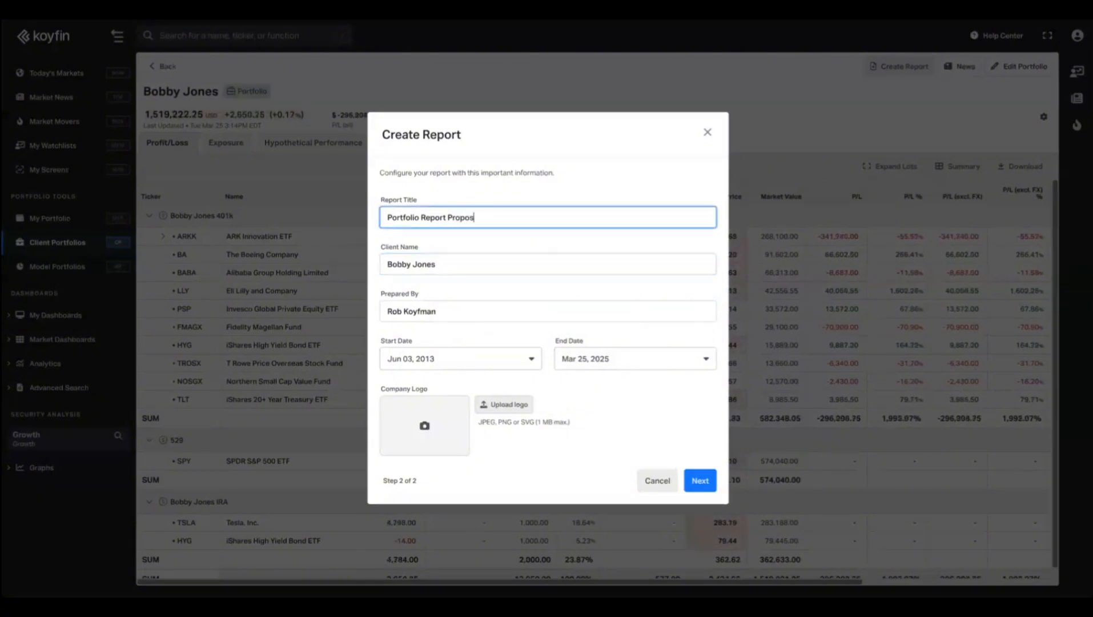
pyautogui.click(508, 408)
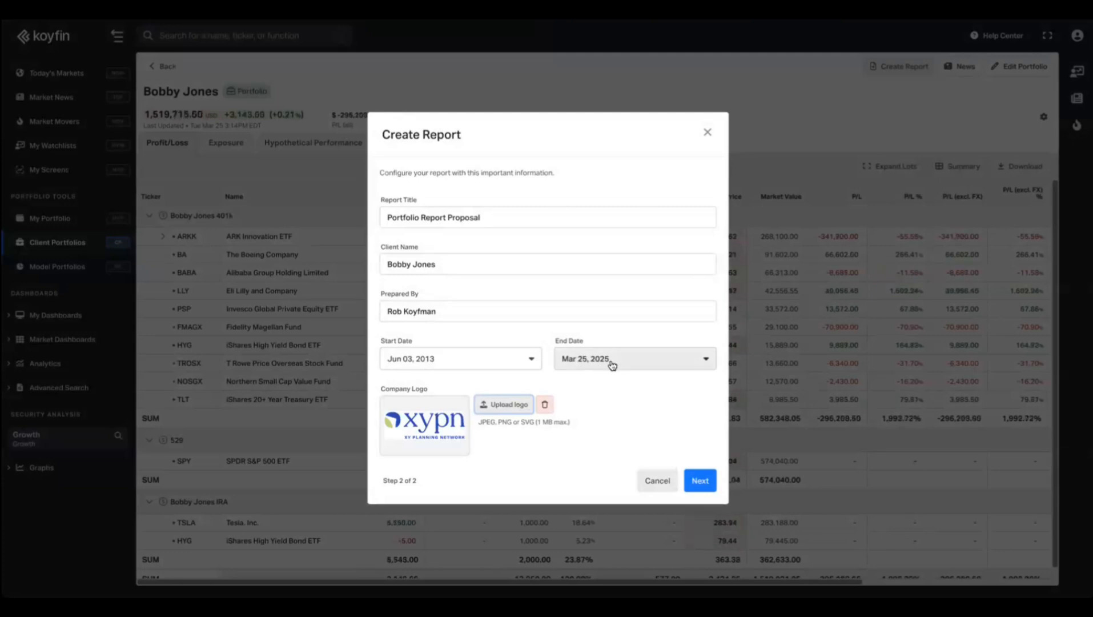
# Keep the report end date at Mar 25, 2025 and continue to the editor.
pyautogui.click(706, 362)
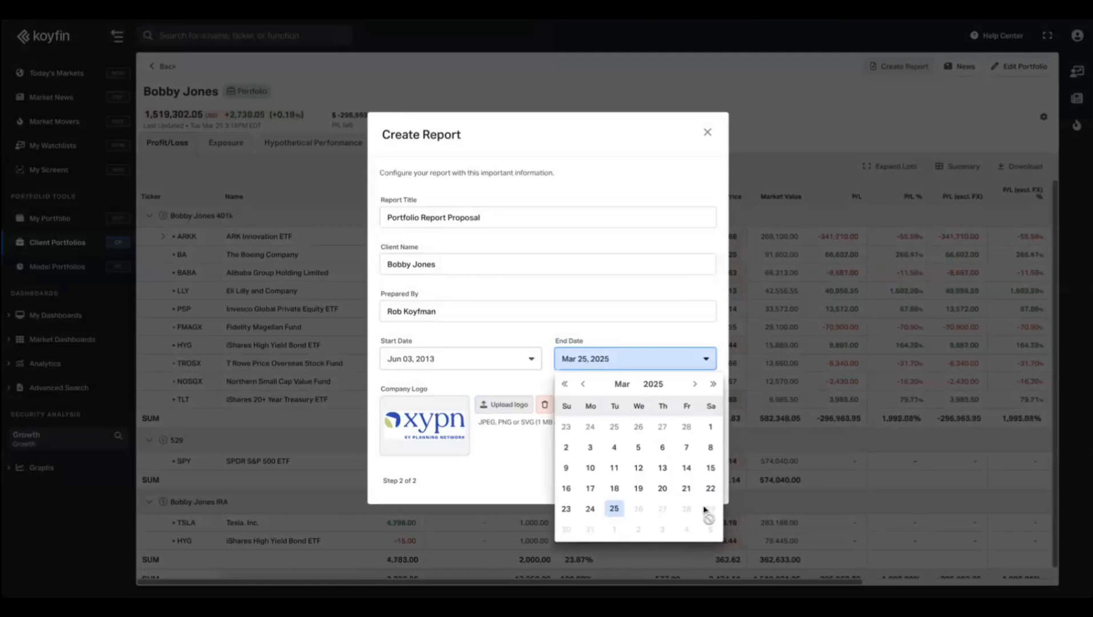
pyautogui.click(584, 385)
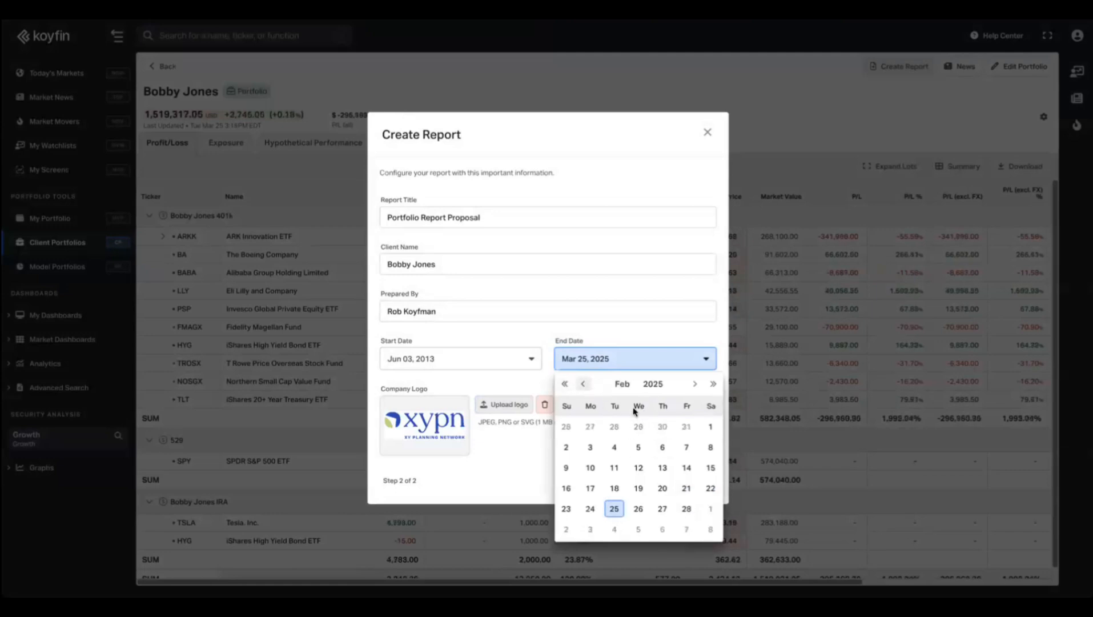
pyautogui.click(686, 508)
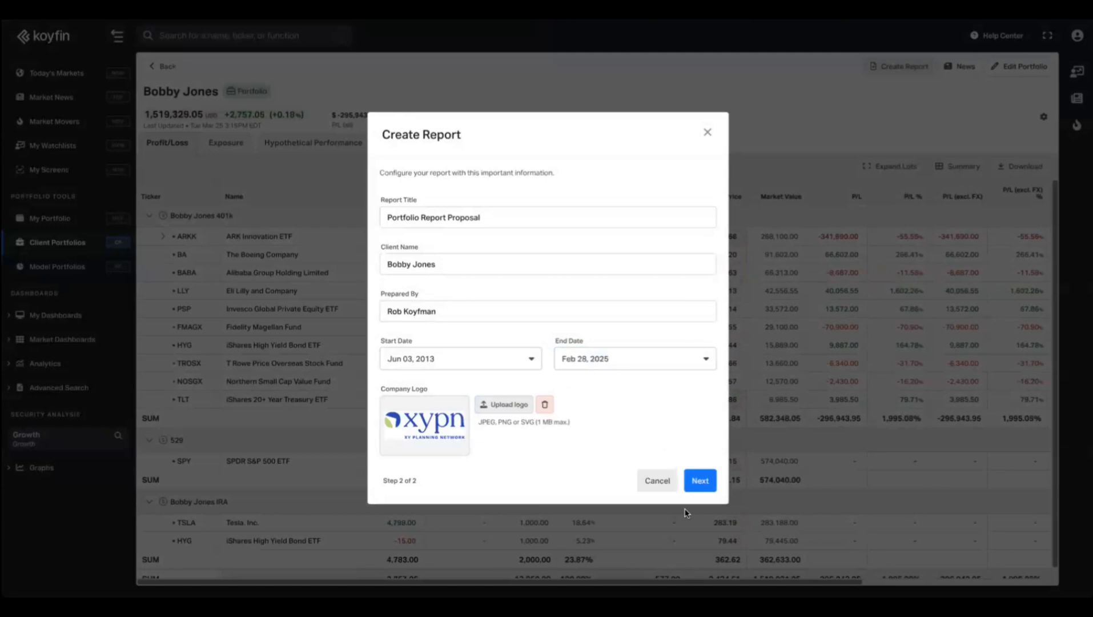
pyautogui.click(602, 352)
pyautogui.click(697, 382)
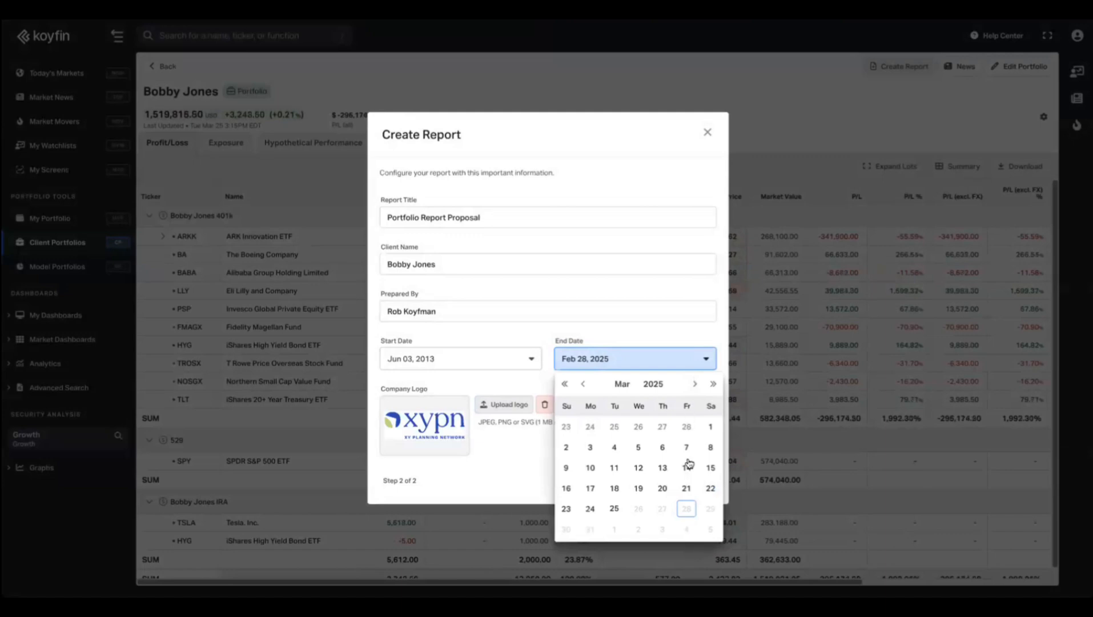
pyautogui.click(615, 510)
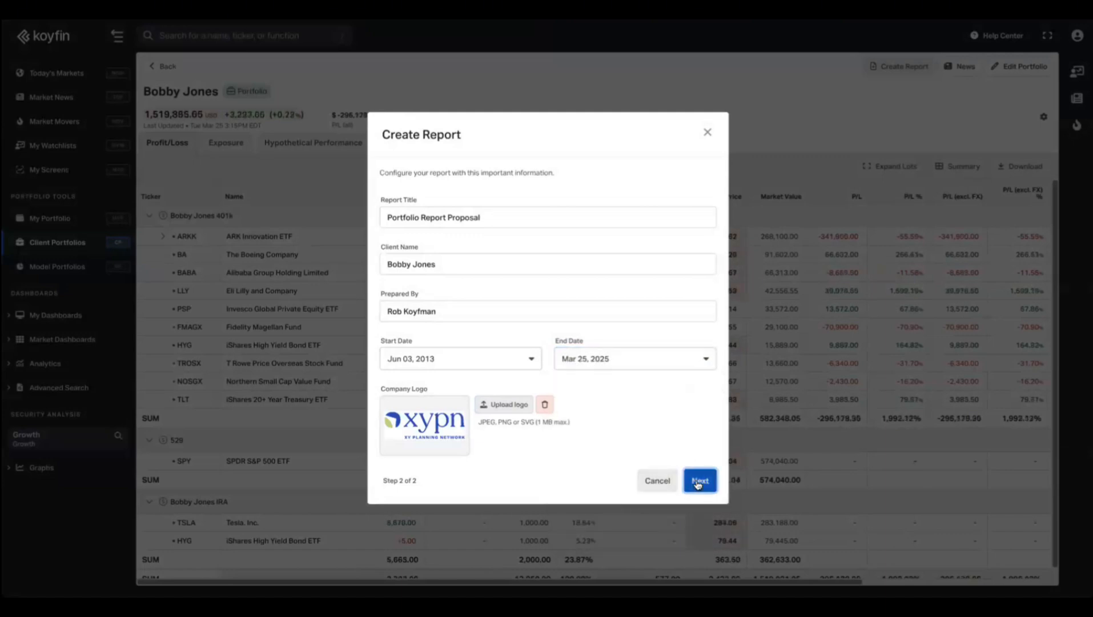
pyautogui.click(698, 483)
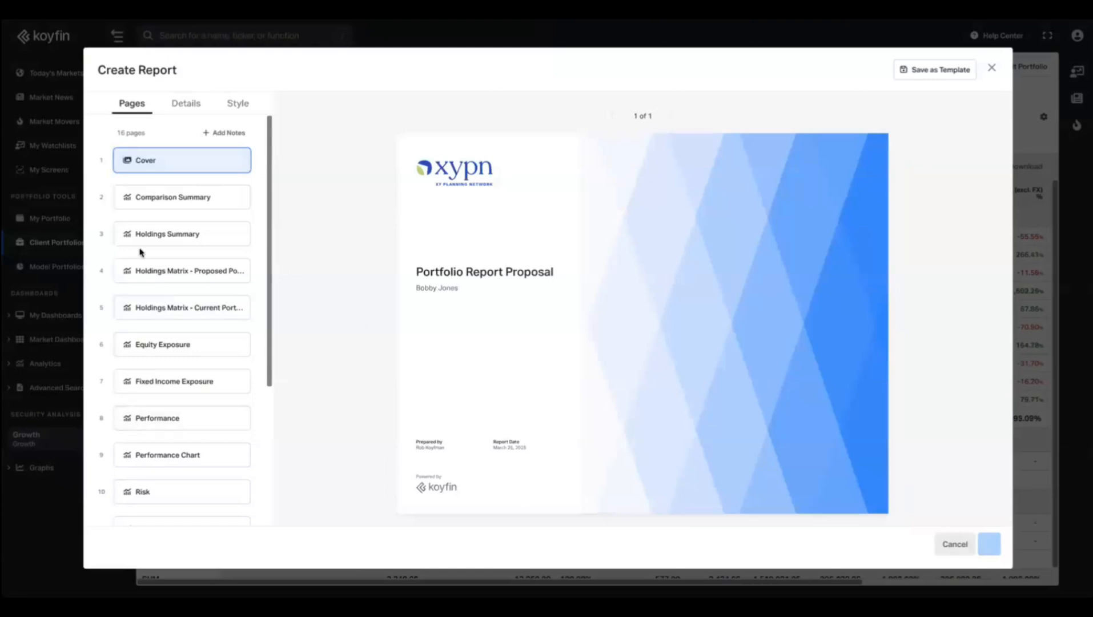
# Preview the cover page and try Geometric and None cover styles before keeping Gradient.
pyautogui.click(194, 199)
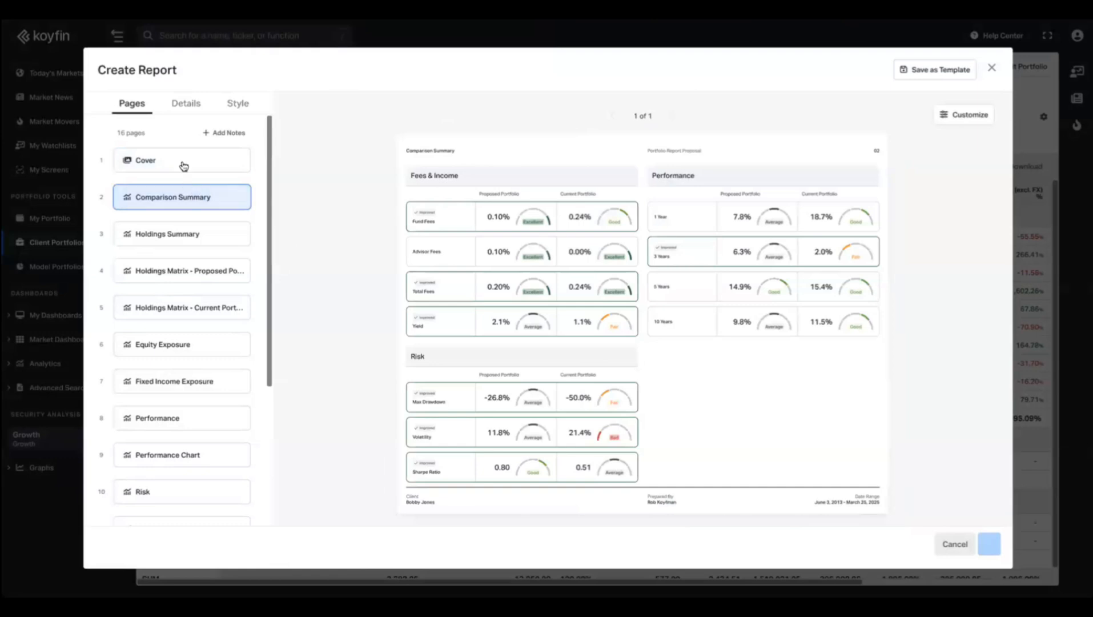
pyautogui.click(179, 165)
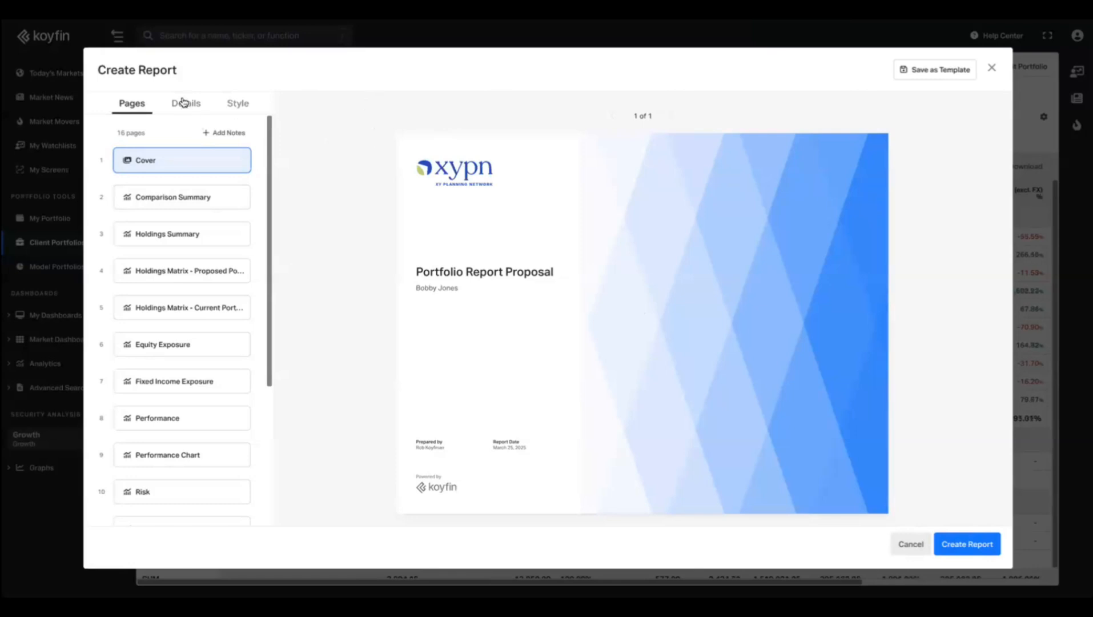
pyautogui.click(240, 103)
pyautogui.click(177, 165)
pyautogui.click(243, 175)
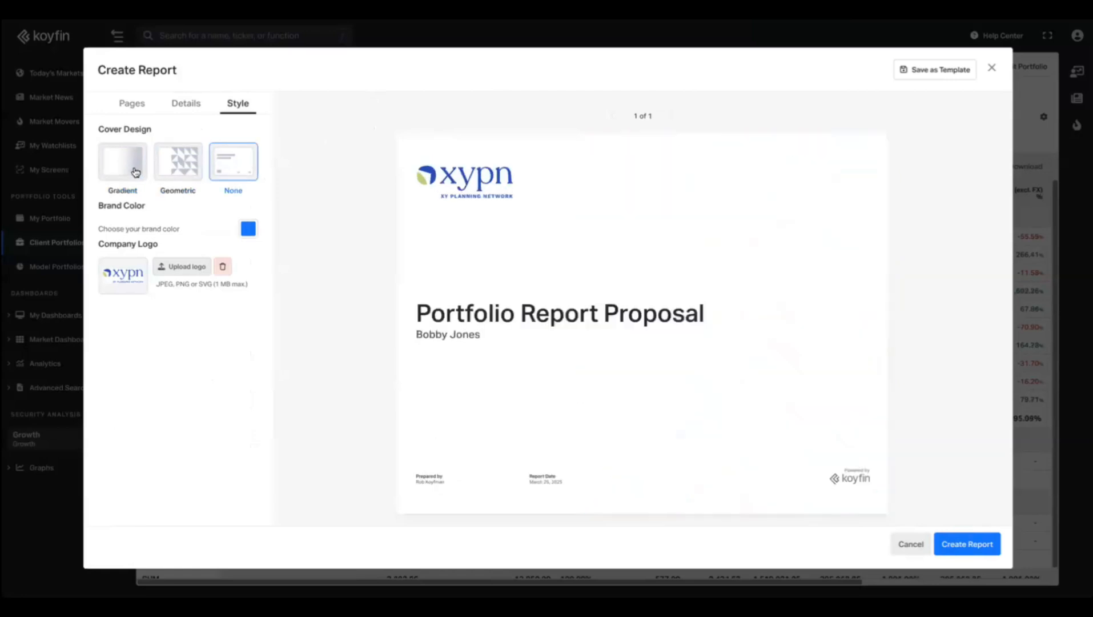
pyautogui.click(136, 172)
# Check the Details settings, then preview Holdings Summary and return to the Comparison Summary page.
pyautogui.click(183, 105)
pyautogui.click(114, 103)
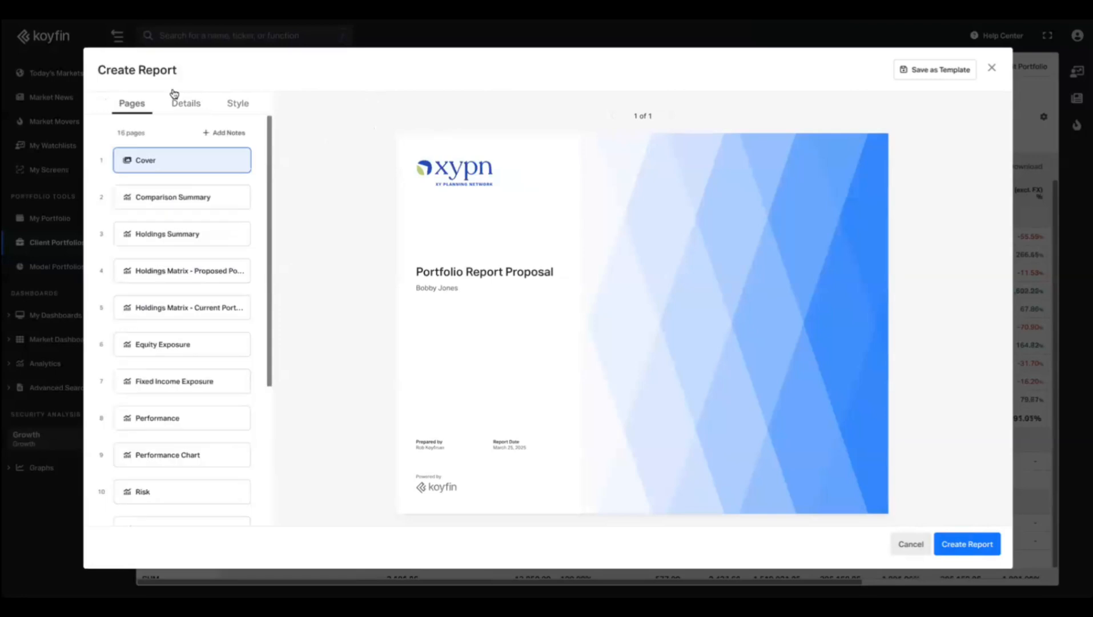
pyautogui.click(195, 201)
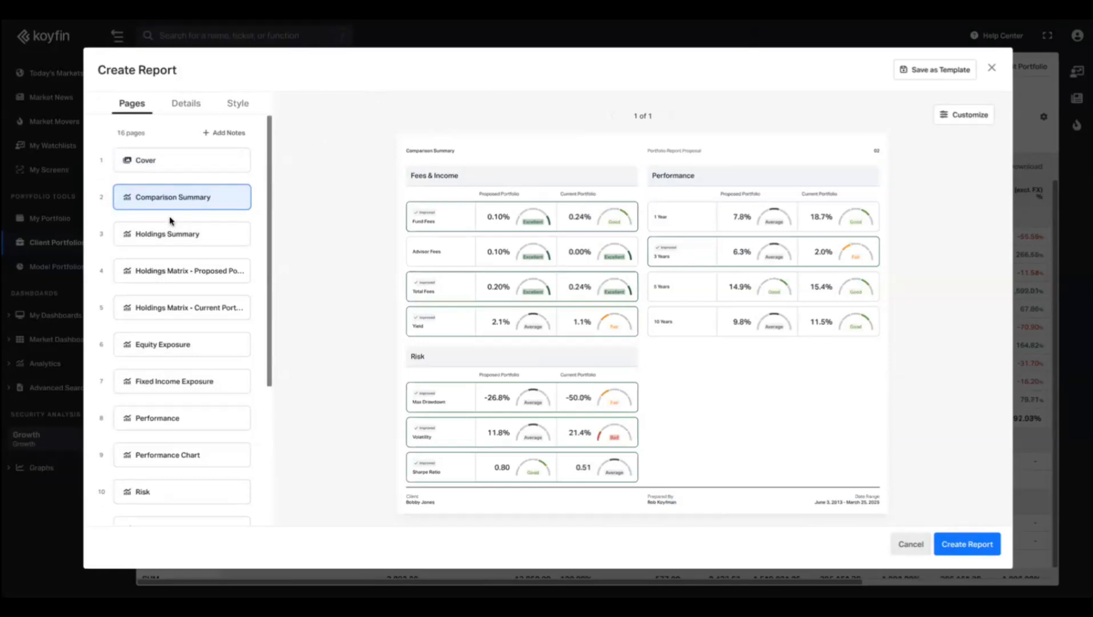
pyautogui.click(164, 235)
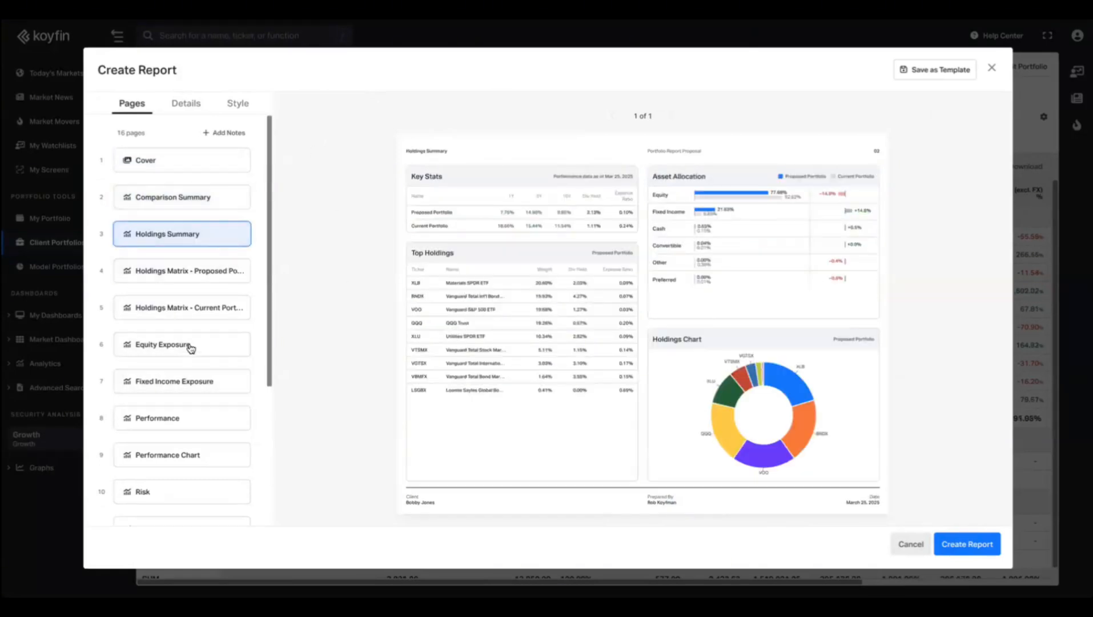
pyautogui.click(192, 205)
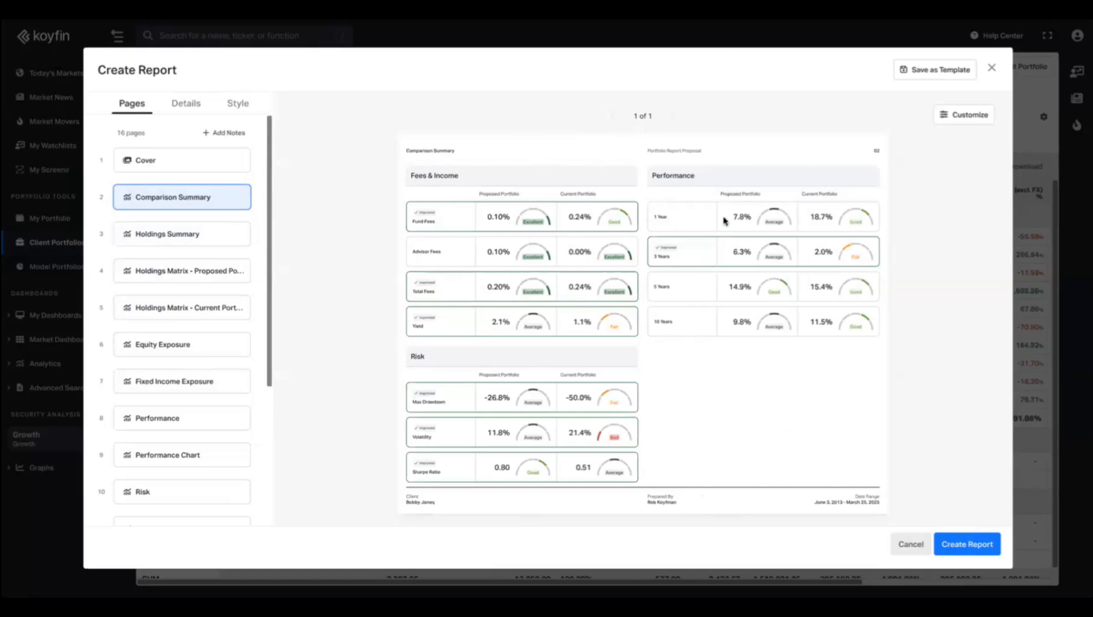
# Untick 1, 3, 5 and 10 Years performance and Yield on Comparison Summary, then save.
pyautogui.click(965, 116)
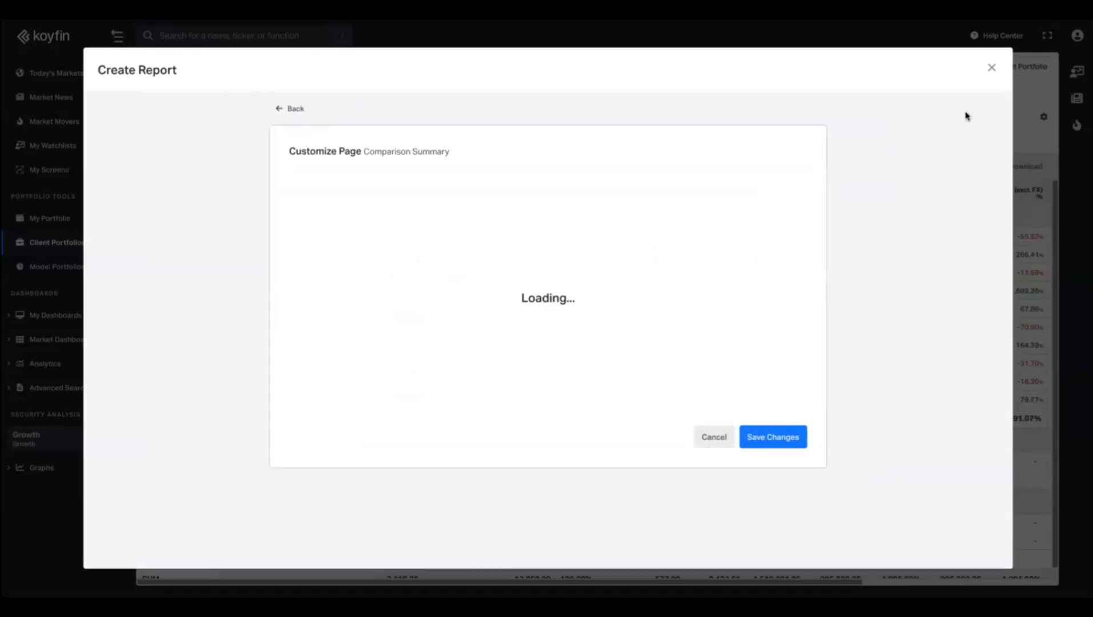
pyautogui.click(554, 228)
pyautogui.click(554, 264)
pyautogui.click(554, 300)
pyautogui.click(554, 336)
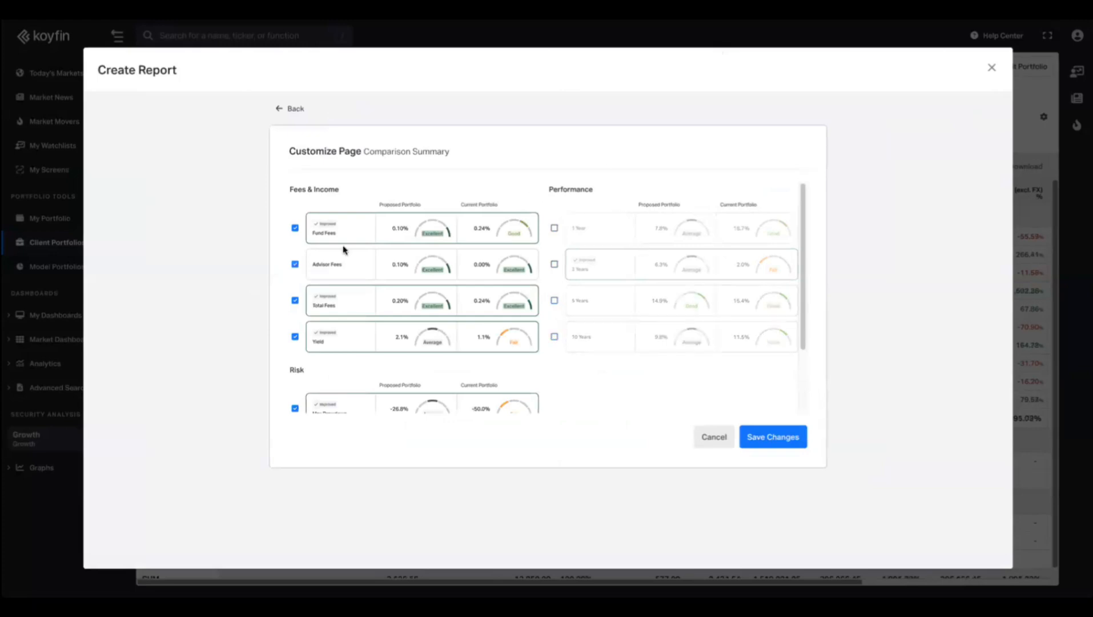
pyautogui.scroll(-3, 343, 248)
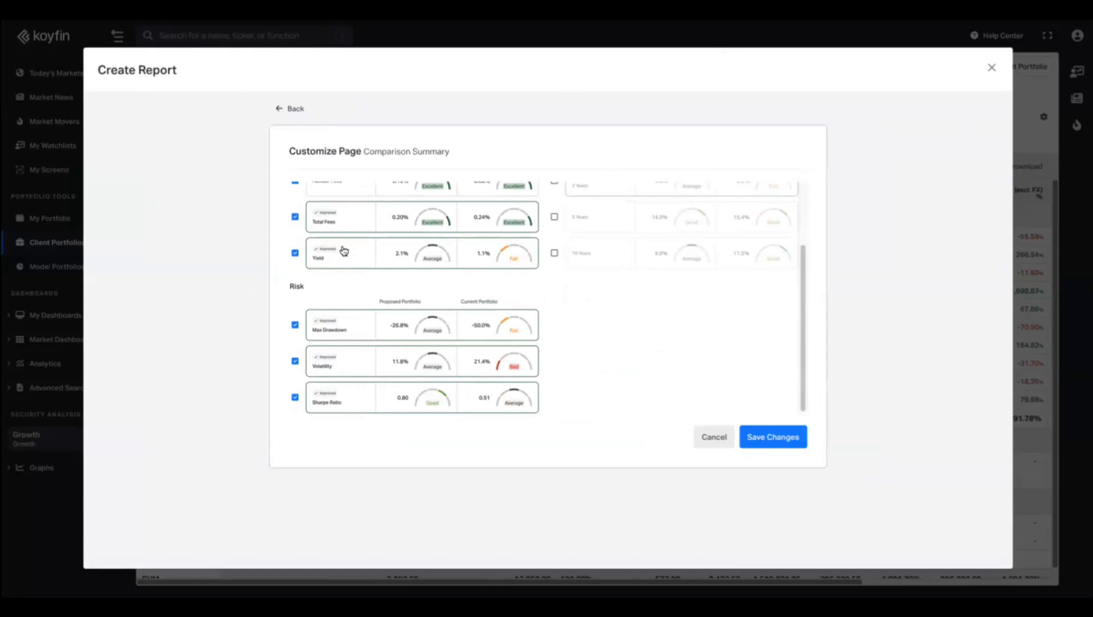
pyautogui.scroll(3, 344, 251)
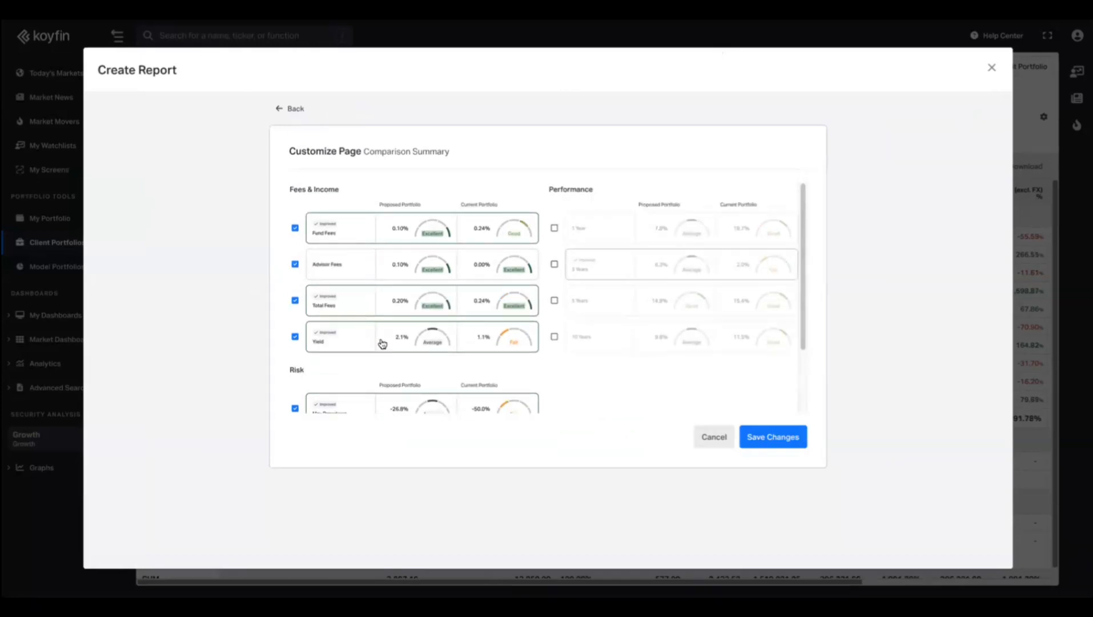
pyautogui.click(295, 337)
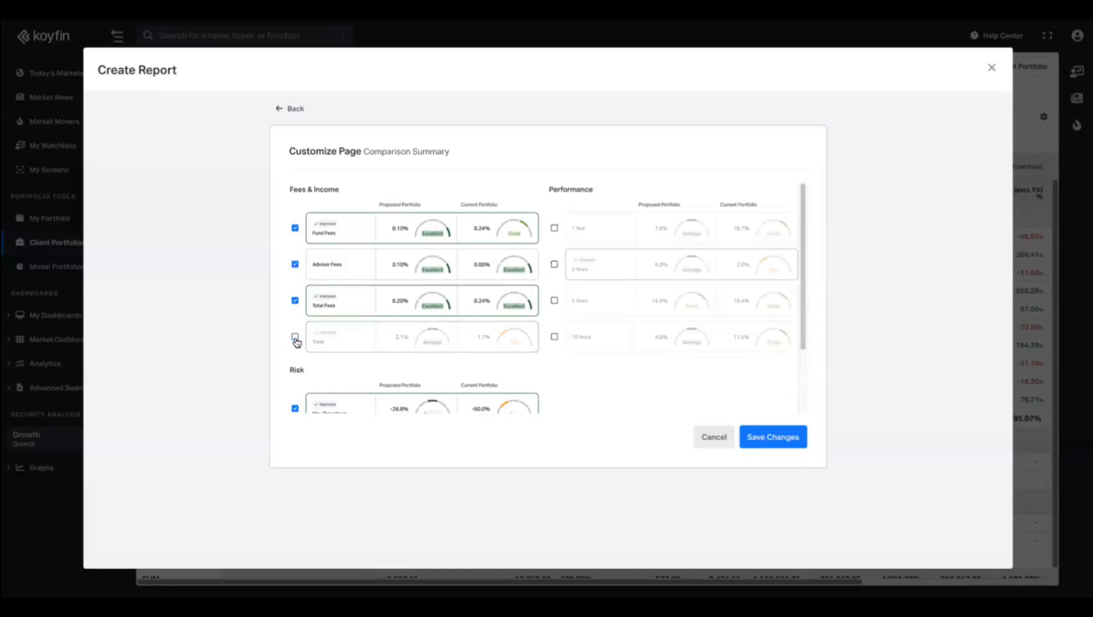
pyautogui.click(759, 438)
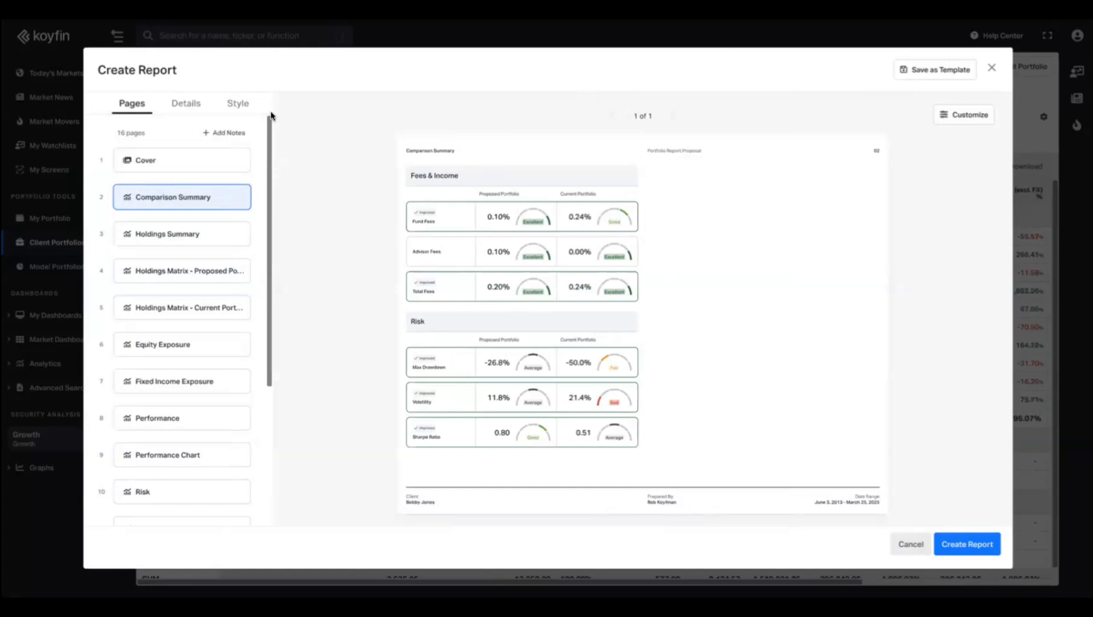
# Preview Holdings Summary, both Holdings Matrix pages, Equity Exposure and Fixed Income Exposure.
pyautogui.click(201, 235)
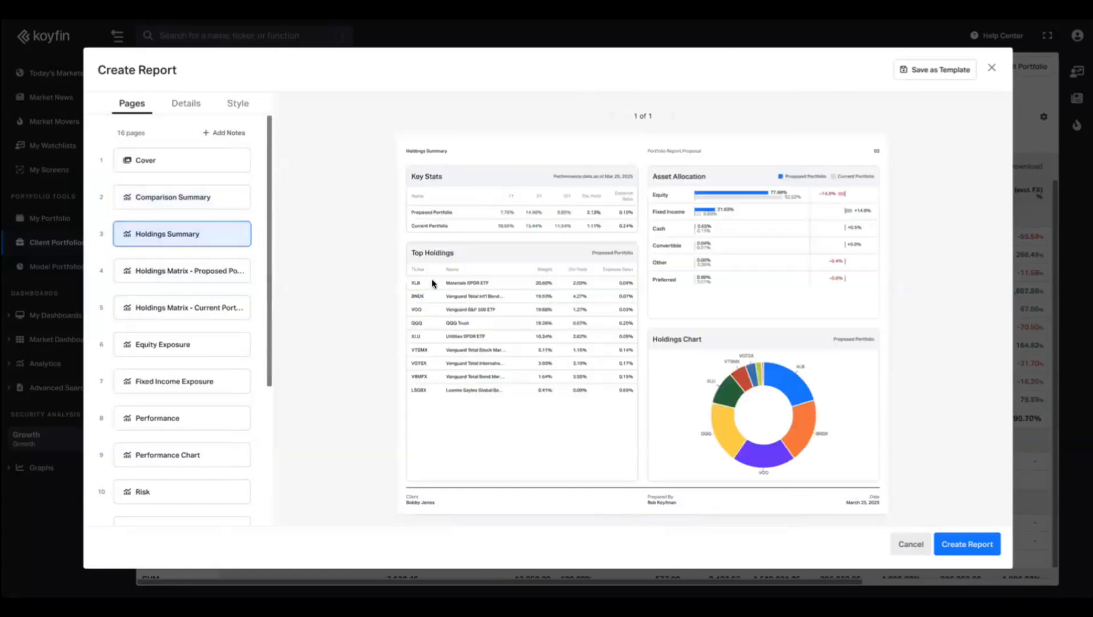
pyautogui.click(212, 271)
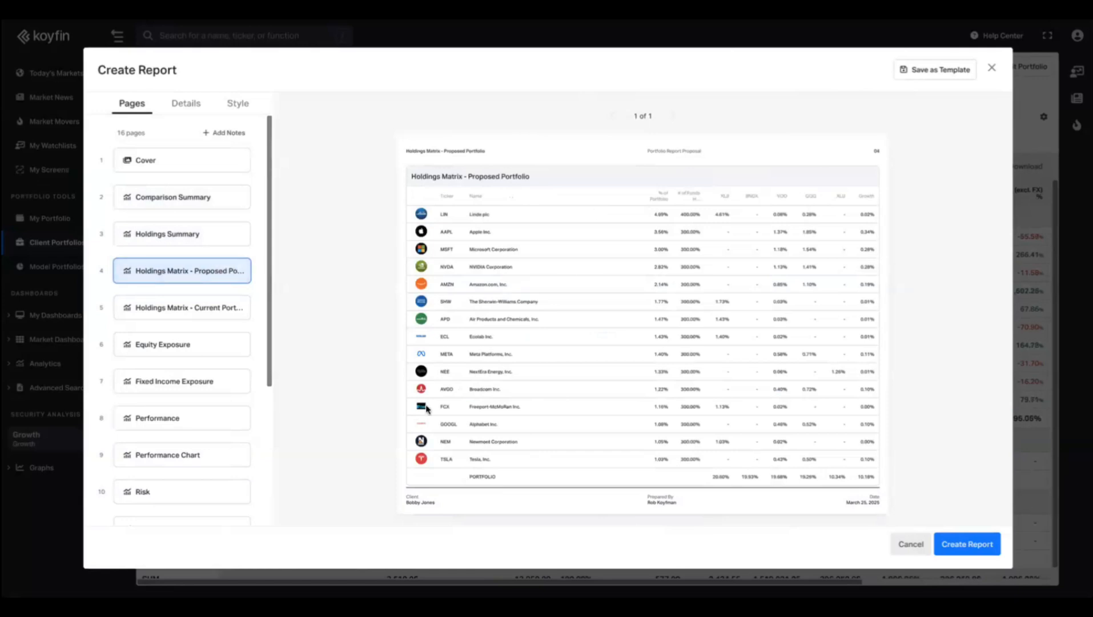
pyautogui.click(197, 311)
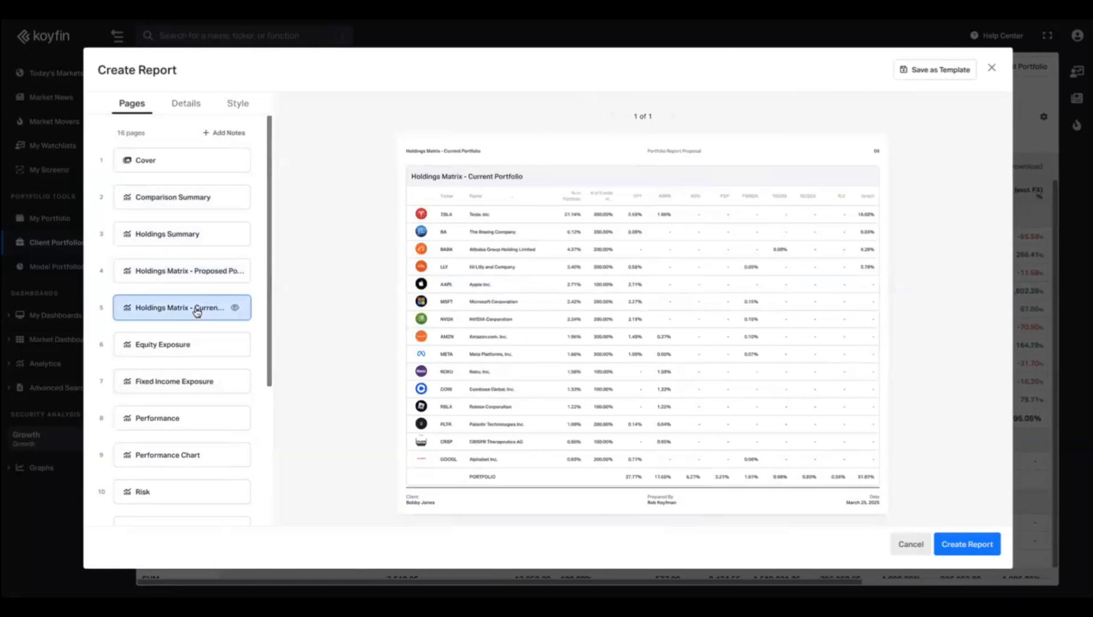
pyautogui.click(177, 351)
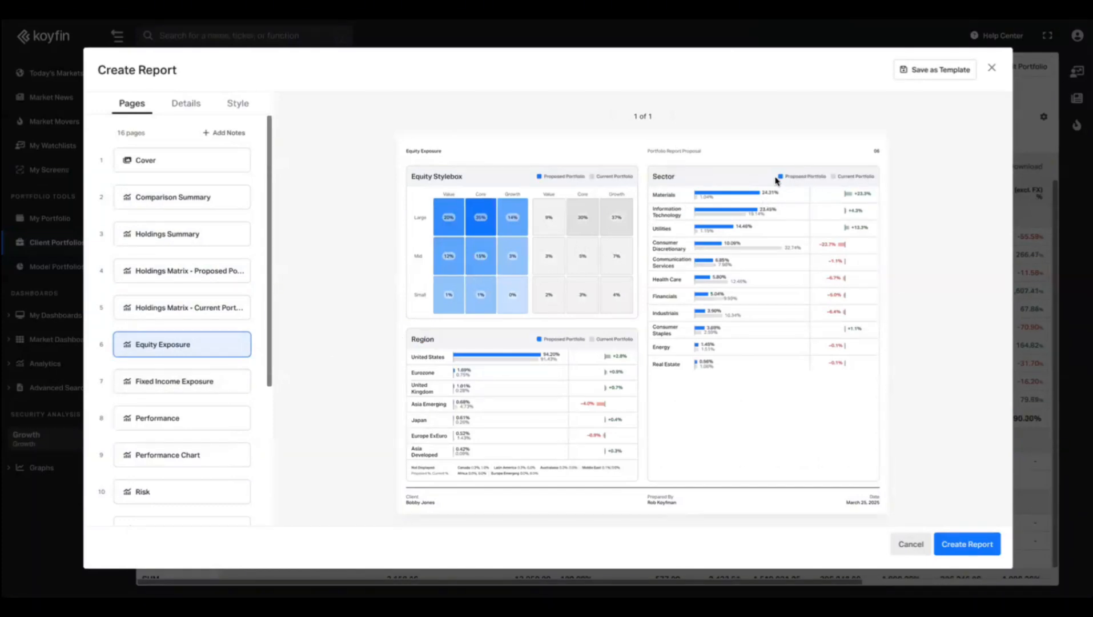
pyautogui.click(173, 381)
# Preview Performance, Performance Chart, Risk and Stock X-Ray, ending on the Fee Comparison Table.
pyautogui.click(161, 424)
pyautogui.click(158, 460)
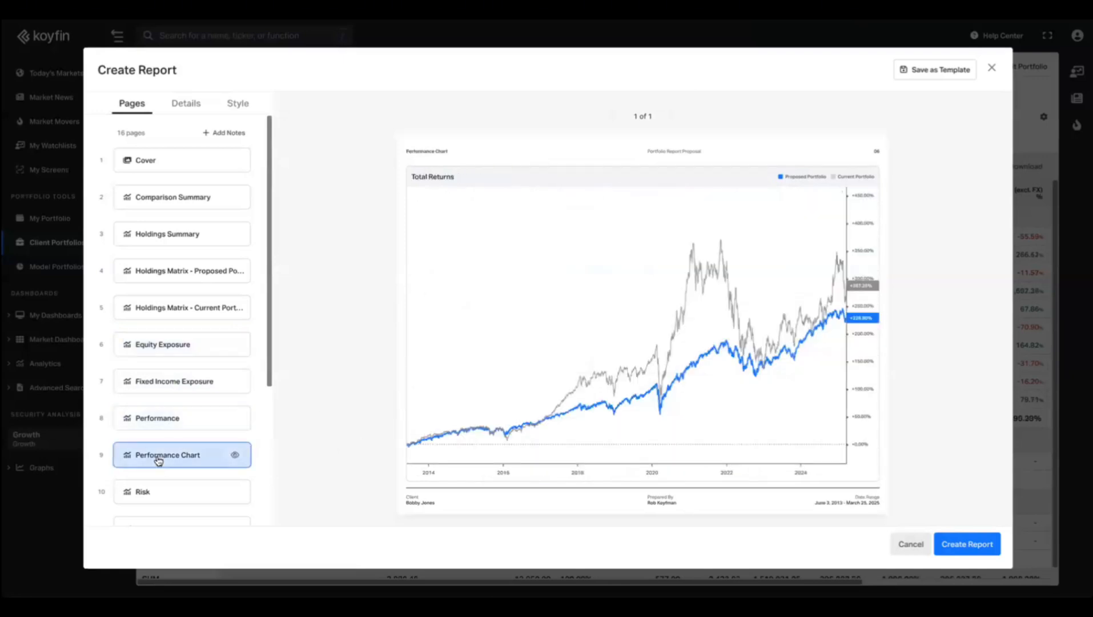
pyautogui.click(159, 497)
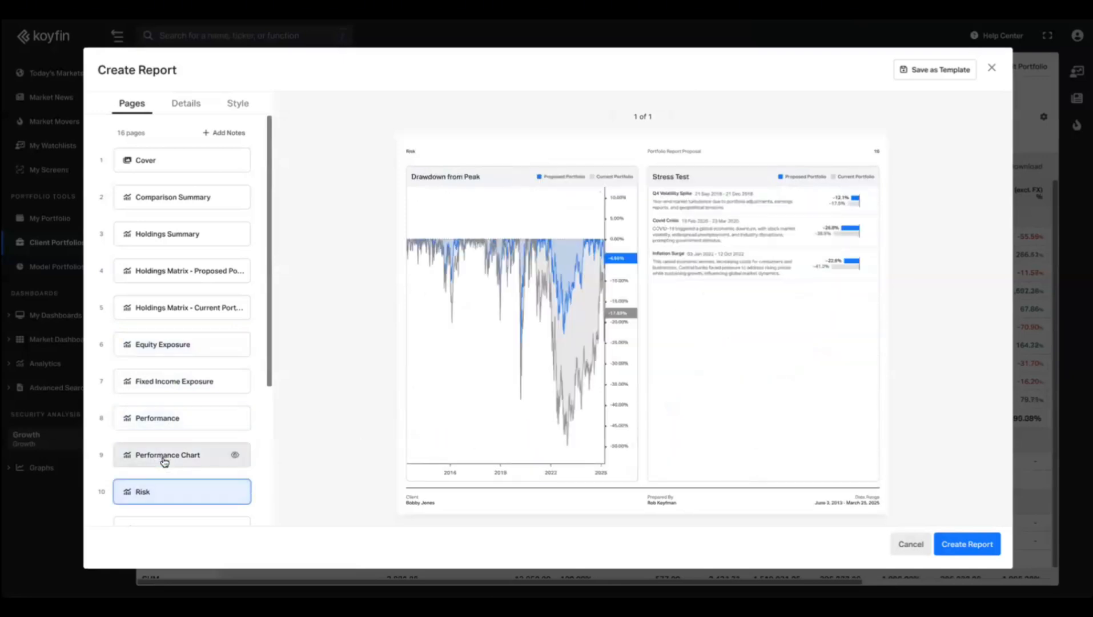
pyautogui.click(161, 458)
pyautogui.scroll(-1, 170, 455)
pyautogui.click(169, 458)
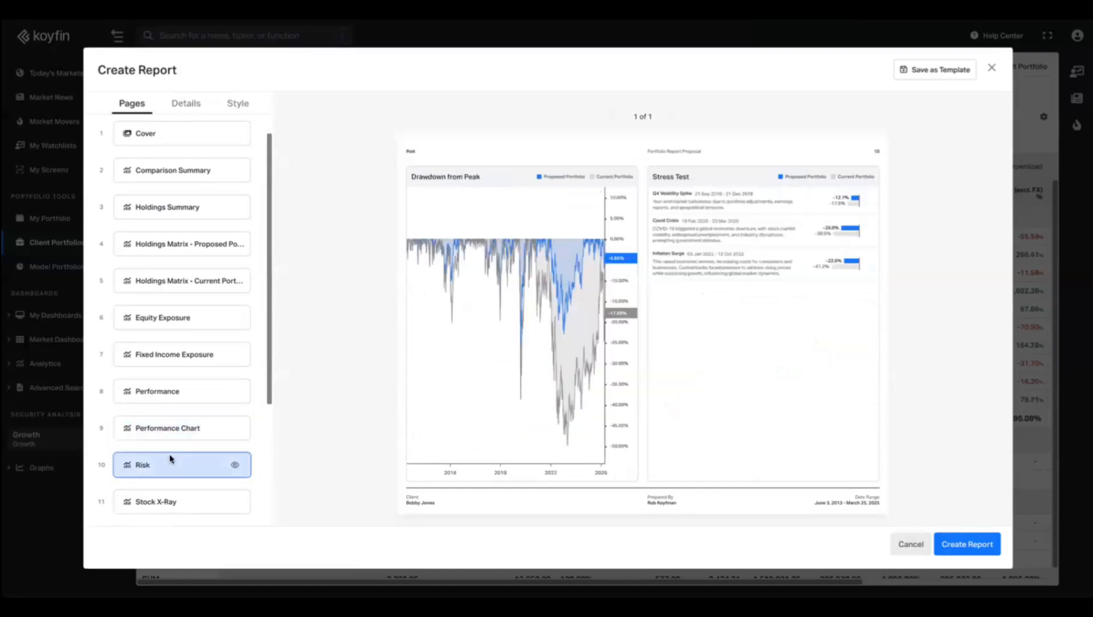
pyautogui.scroll(-1, 169, 458)
pyautogui.scroll(-2, 169, 458)
pyautogui.click(173, 405)
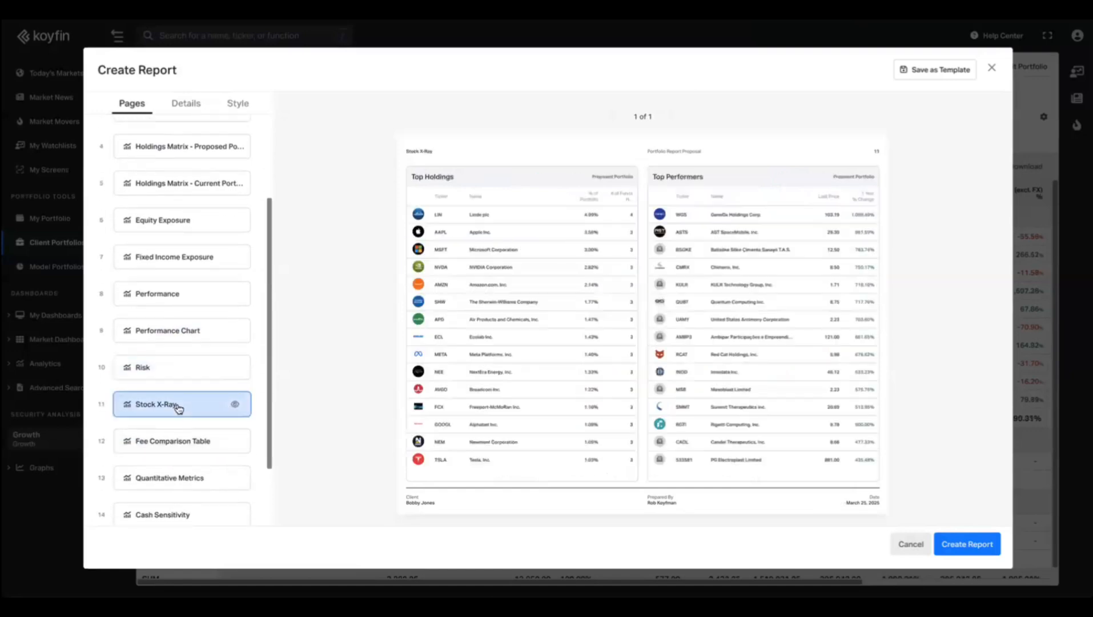
pyautogui.click(181, 449)
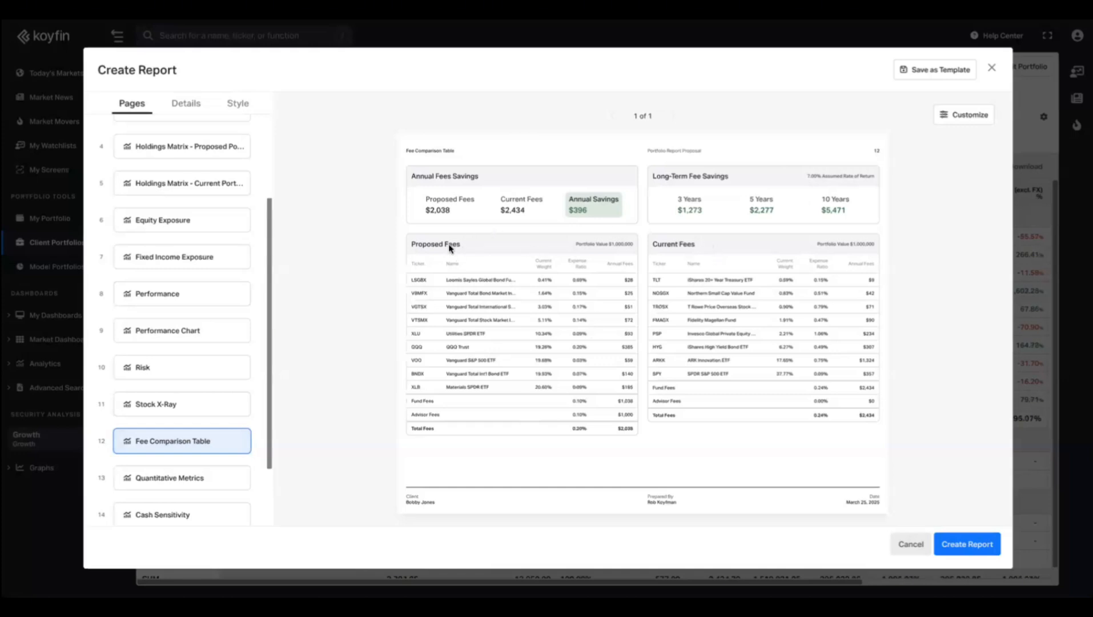
# Set notional value $5,000,000, primary advisor fee 1.00% and comparison advisor fee 1.50%, then save.
pyautogui.click(969, 117)
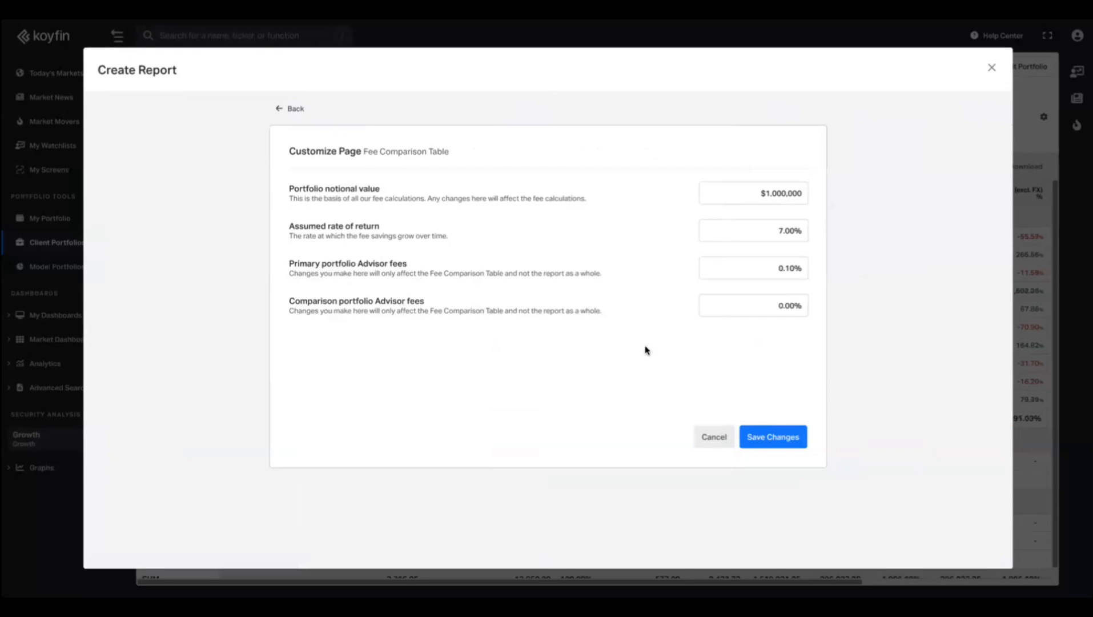
pyautogui.click(769, 193)
pyautogui.press('BackSpace')
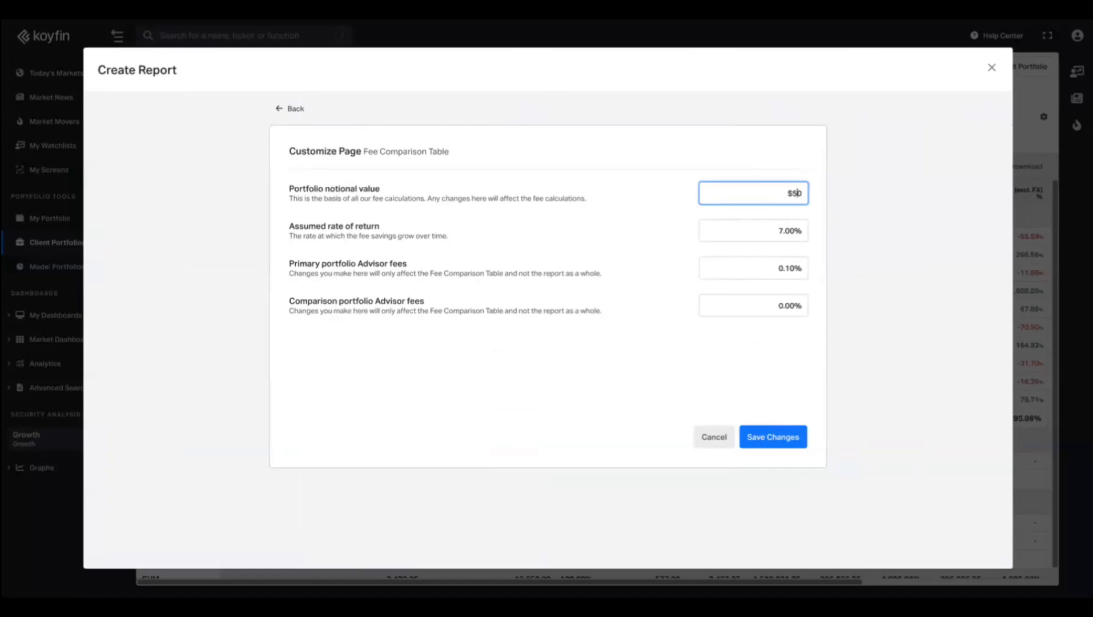
pyautogui.write('500,000')
pyautogui.click(745, 273)
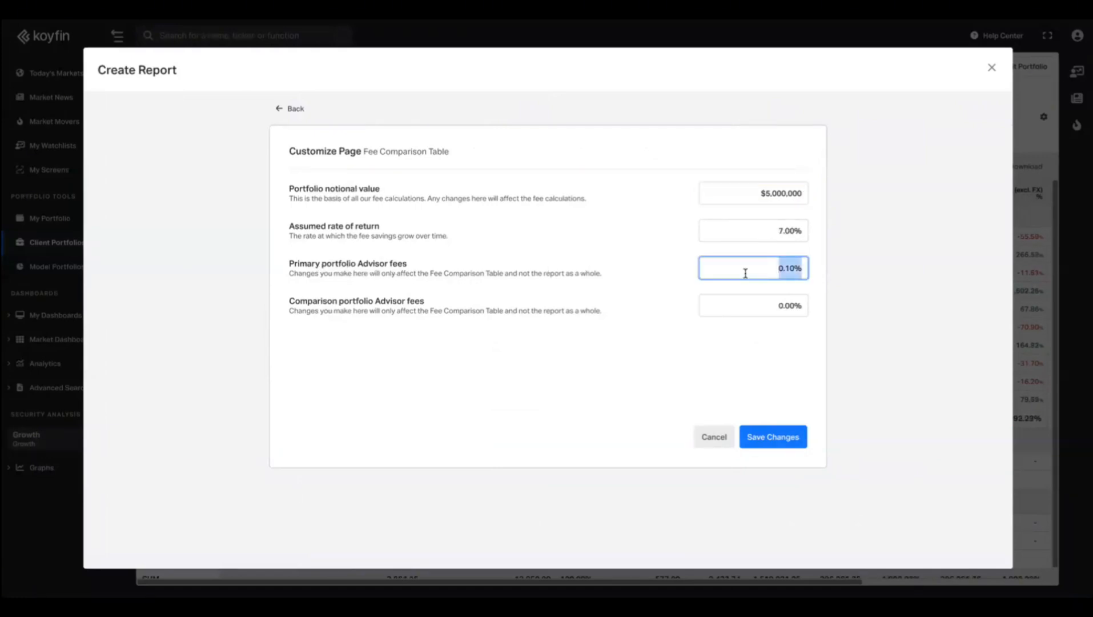
pyautogui.write('1.')
pyautogui.click(762, 303)
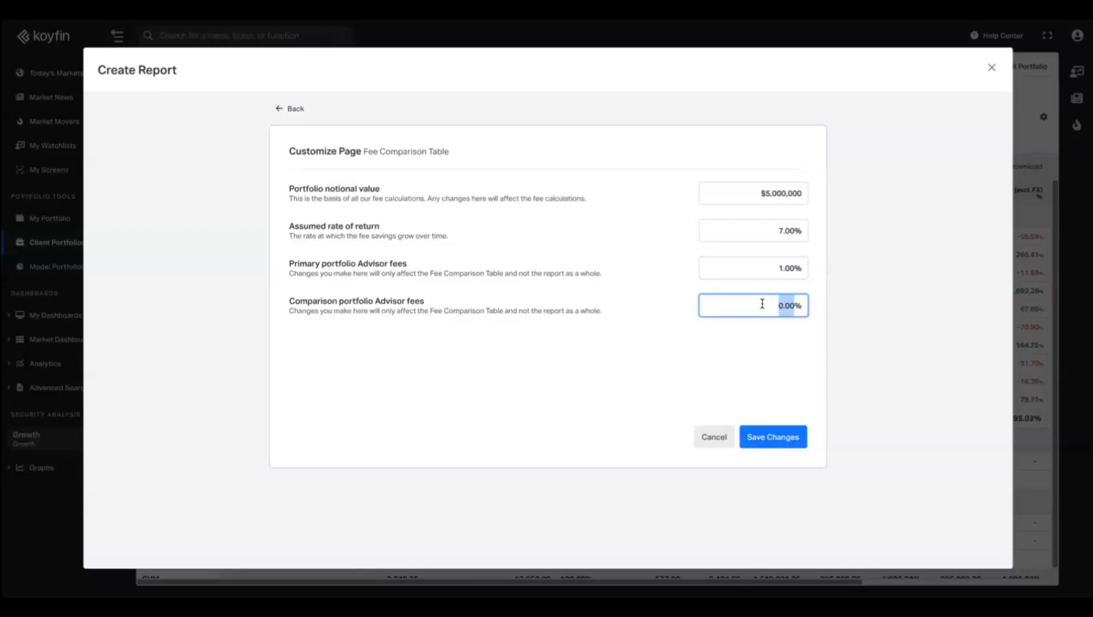
pyautogui.write('1.5')
pyautogui.click(766, 438)
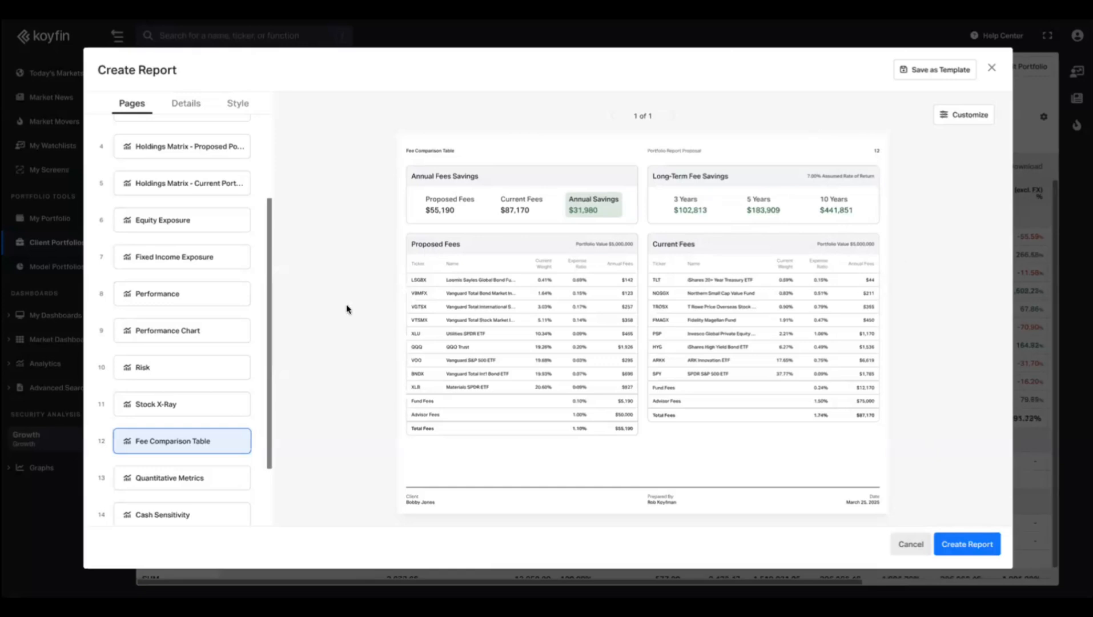
# Leave the fee settings unchanged and preview the Cash Sensitivity page, then the Fee Sensitivity page.
pyautogui.click(965, 114)
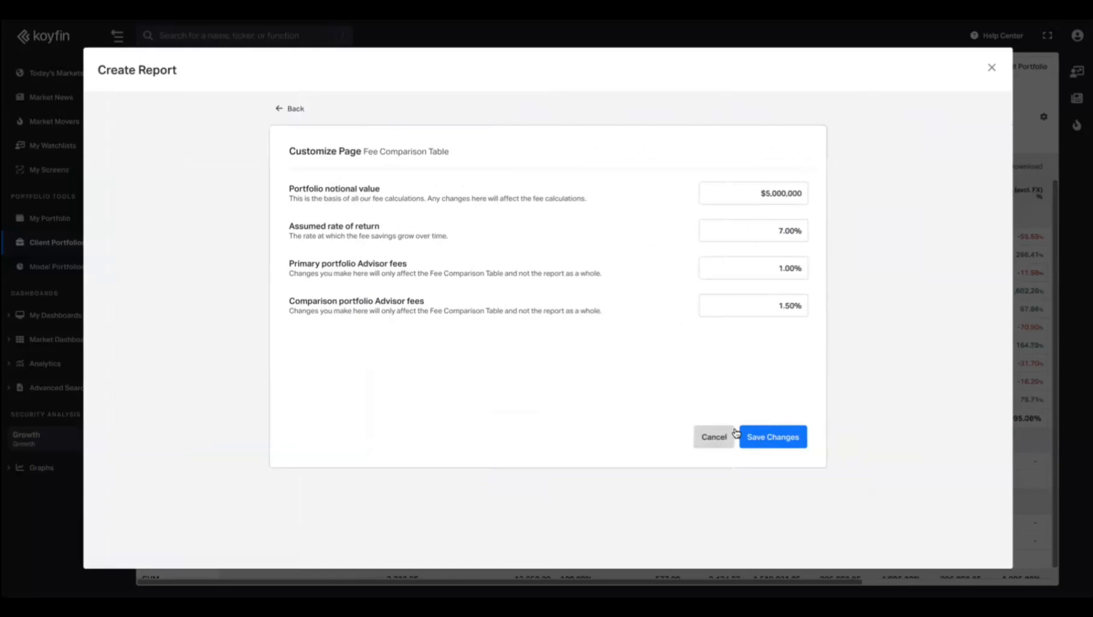
pyautogui.click(714, 436)
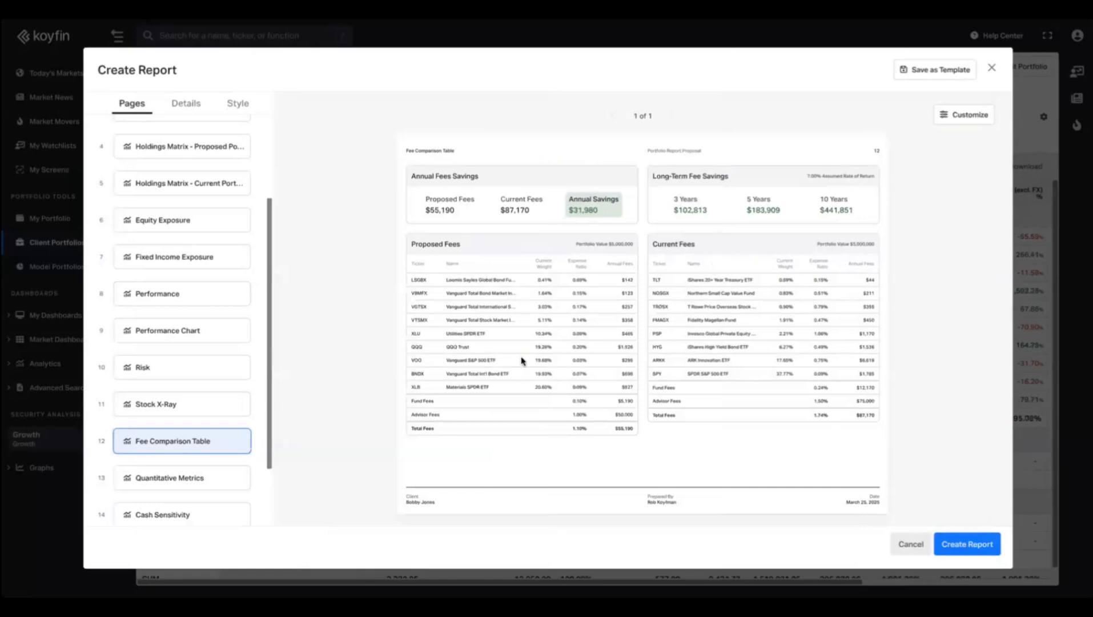
pyautogui.scroll(-3, 160, 472)
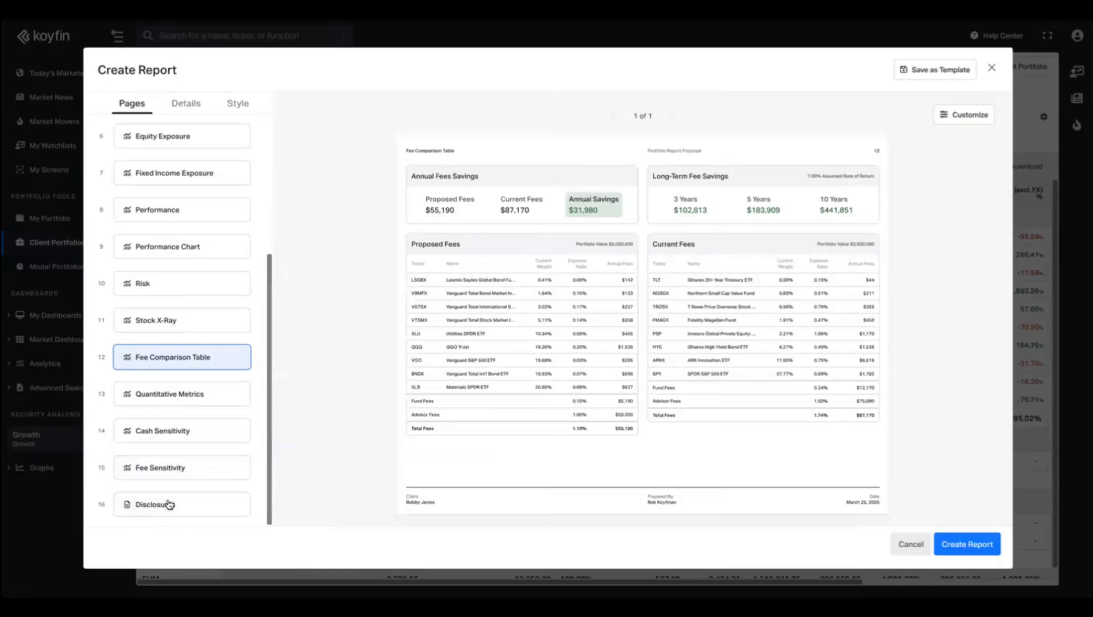
pyautogui.click(157, 429)
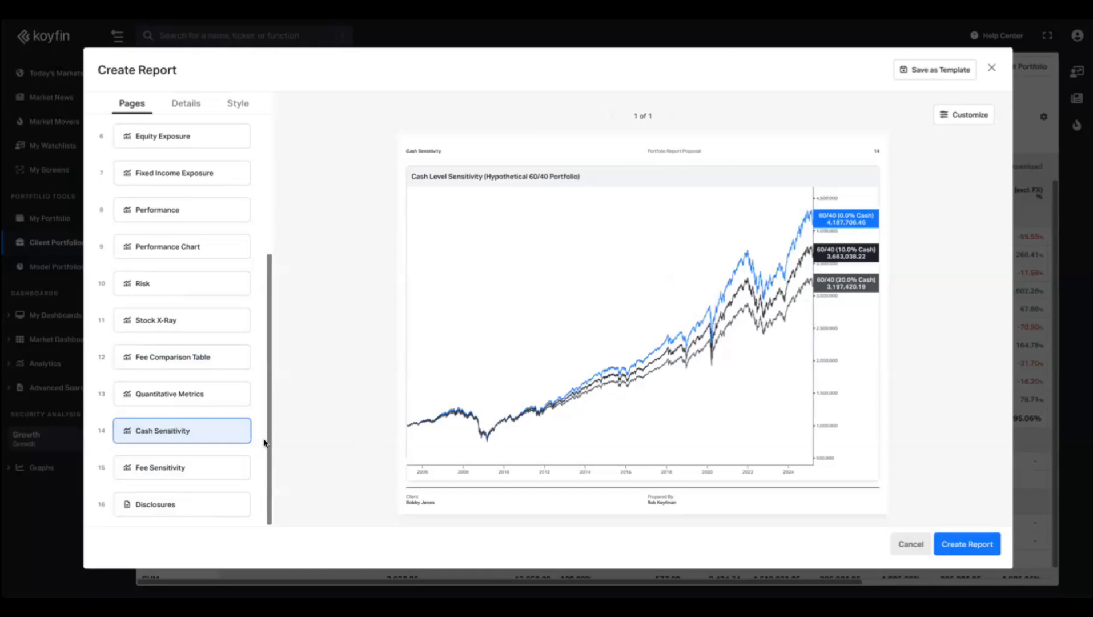
pyautogui.click(181, 469)
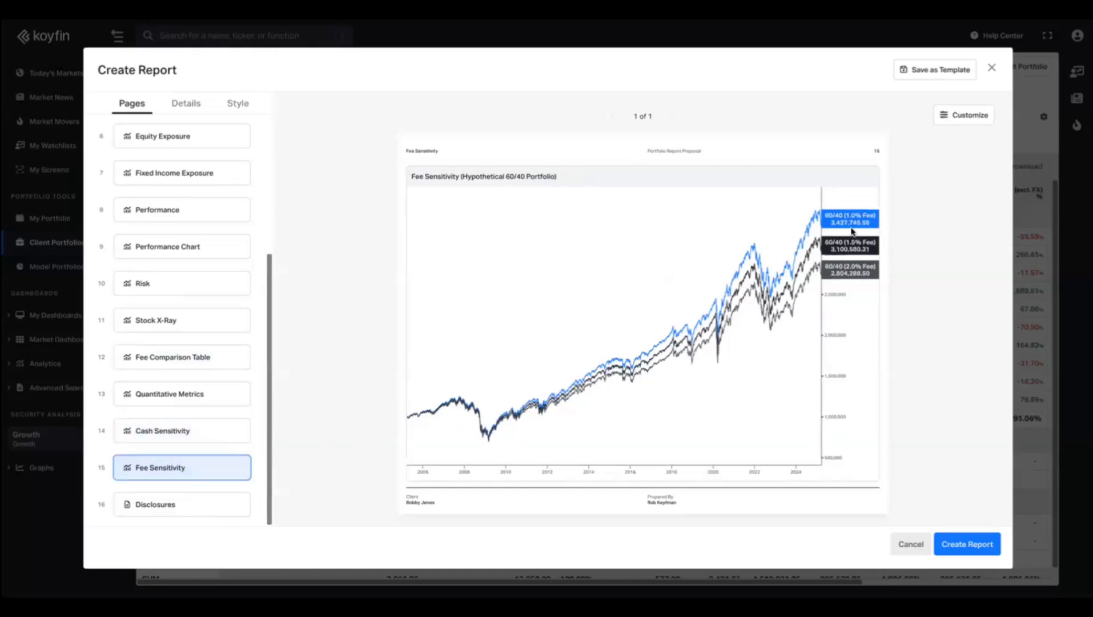
pyautogui.click(178, 430)
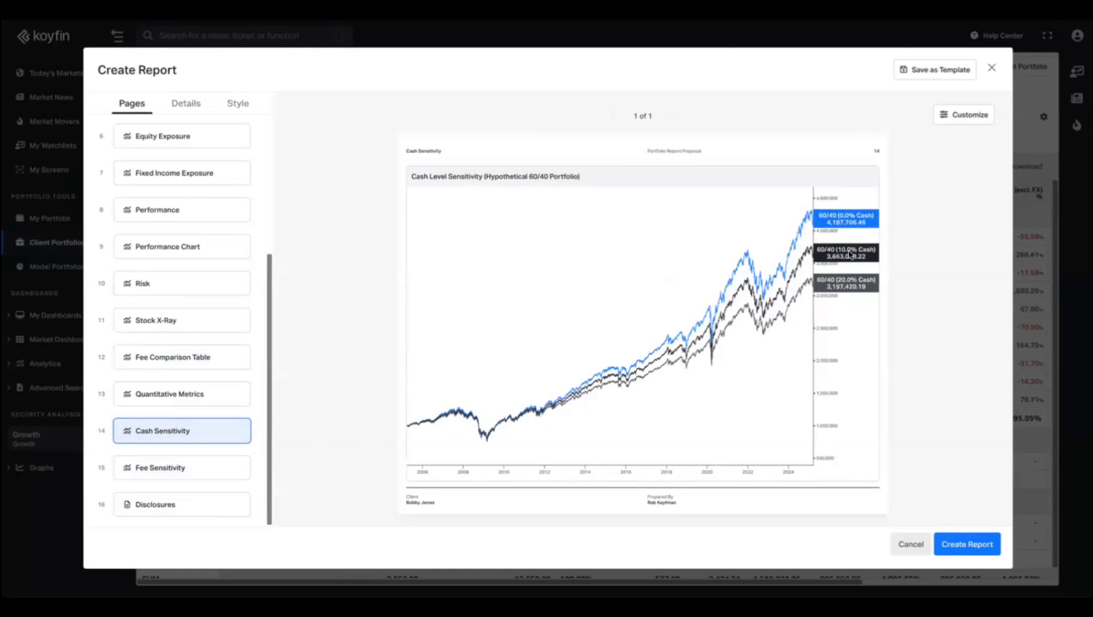
pyautogui.click(183, 477)
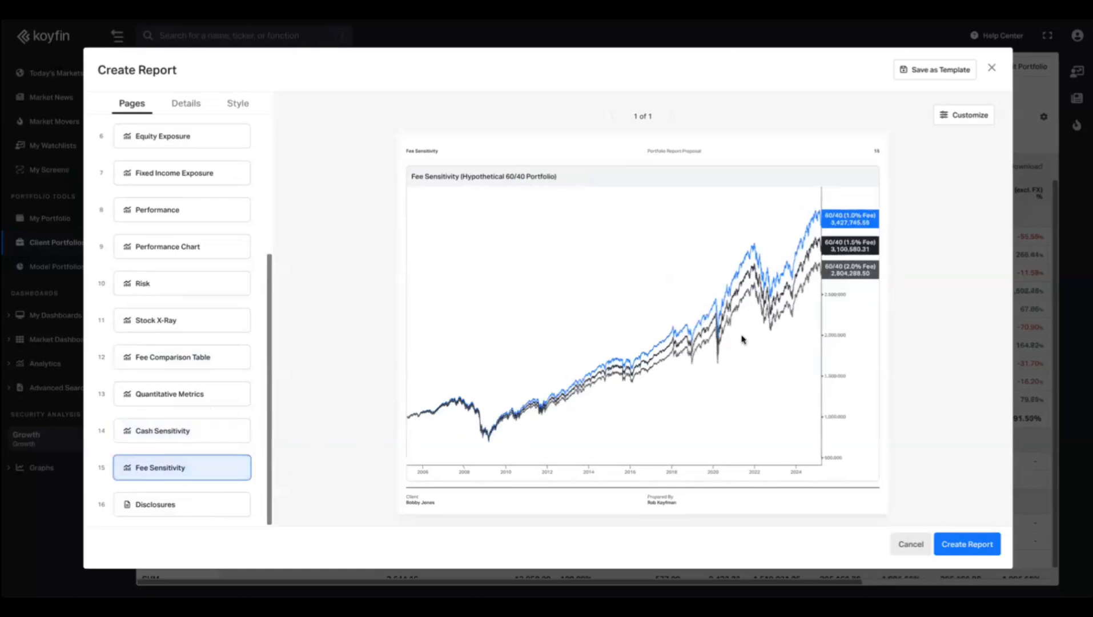
# Set Portfolio 1/2/3 fees to 0.50%, 1.00% and 1.50%, save, and close the report builder.
pyautogui.click(964, 116)
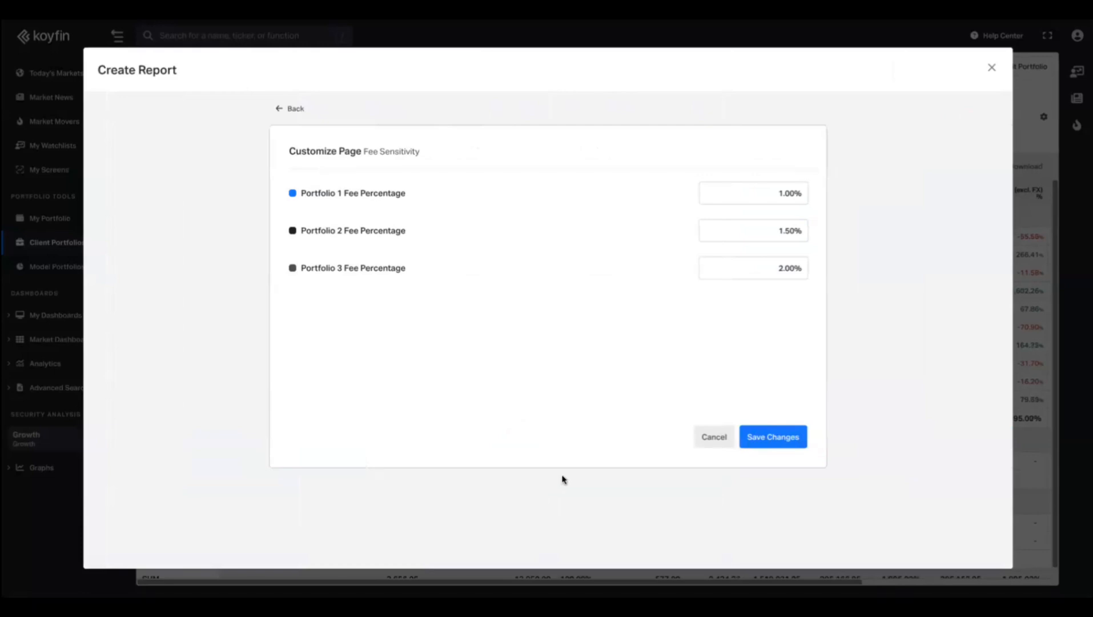
pyautogui.click(756, 191)
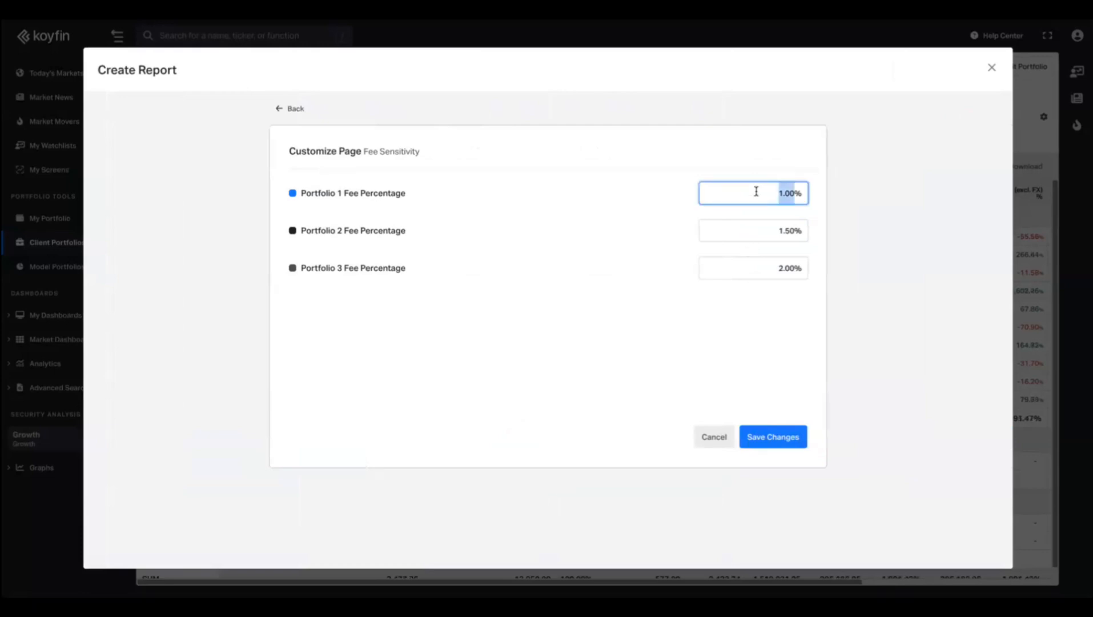
pyautogui.write('0.40')
pyautogui.write('5')
pyautogui.click(781, 231)
pyautogui.write('1')
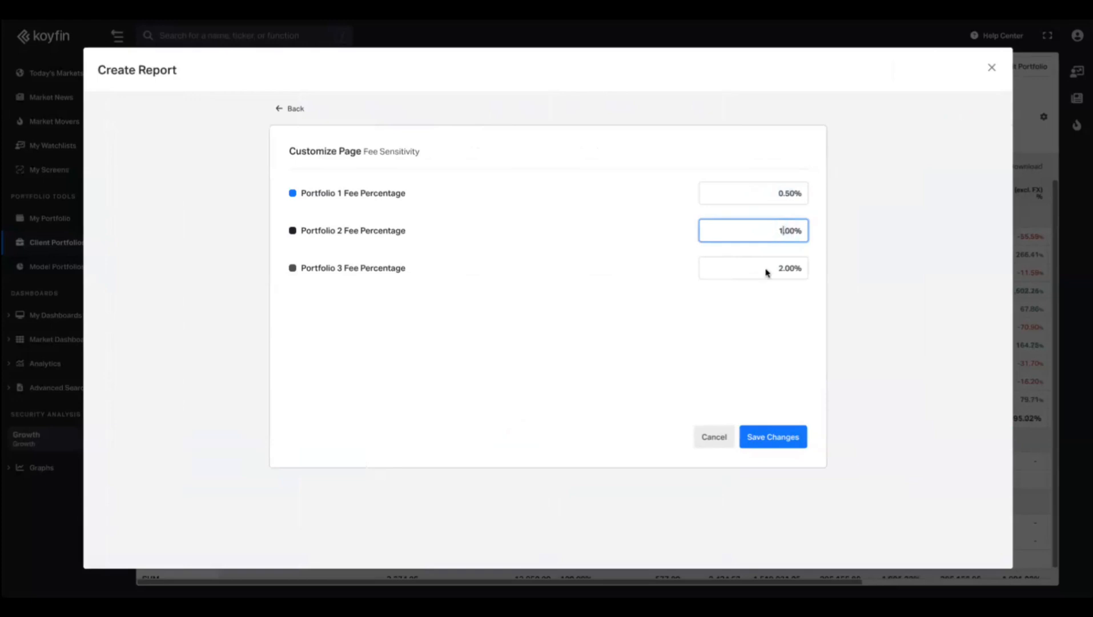
pyautogui.click(763, 273)
pyautogui.write('1.4')
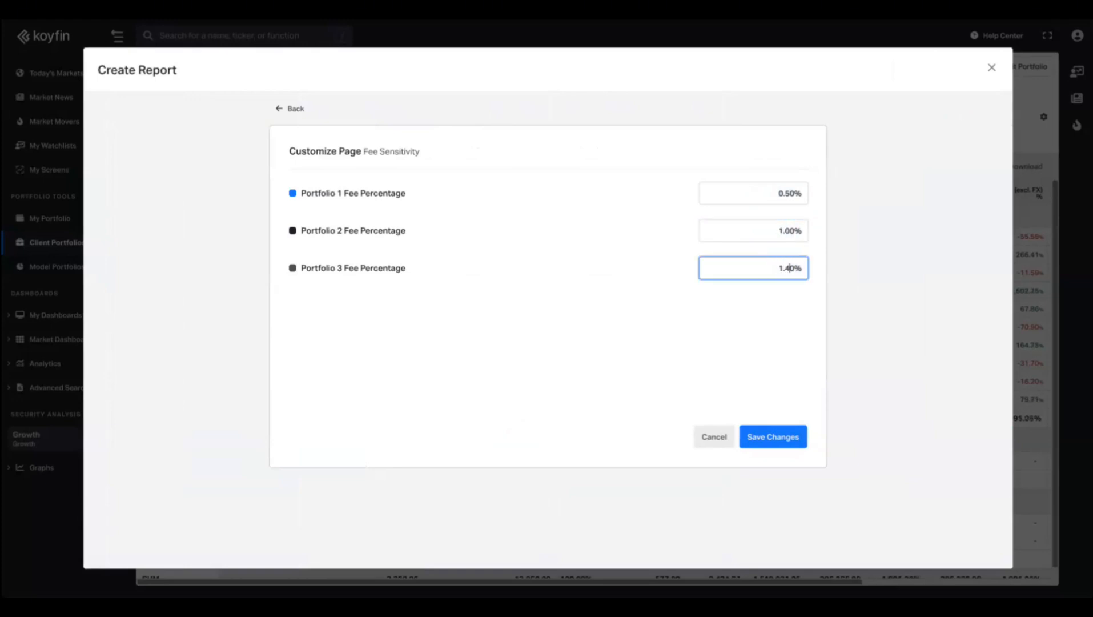
pyautogui.click(777, 437)
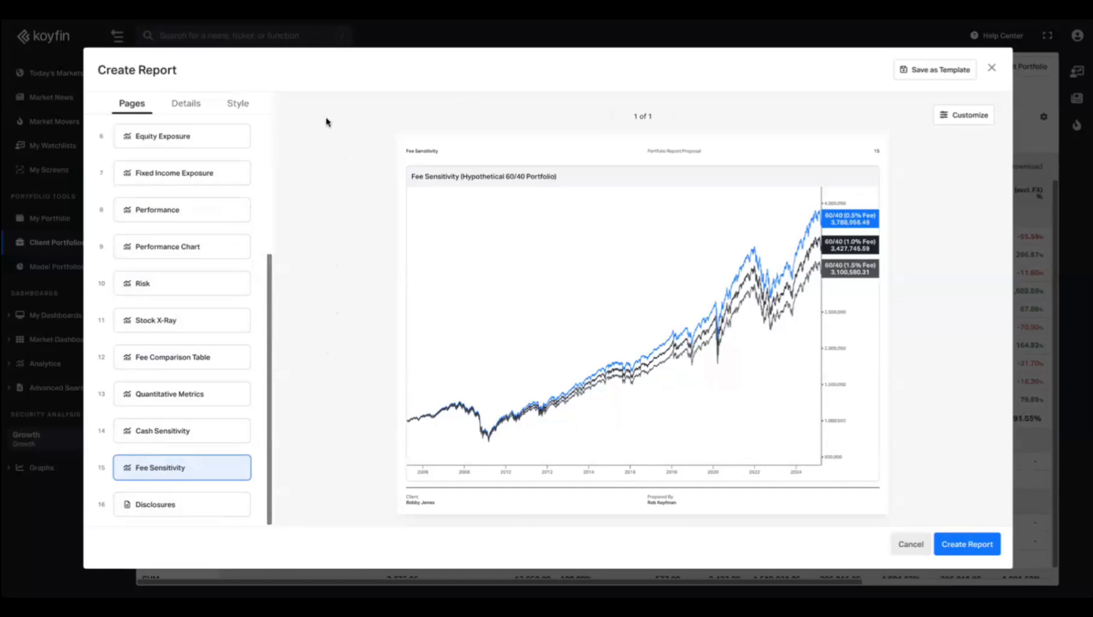
pyautogui.click(994, 67)
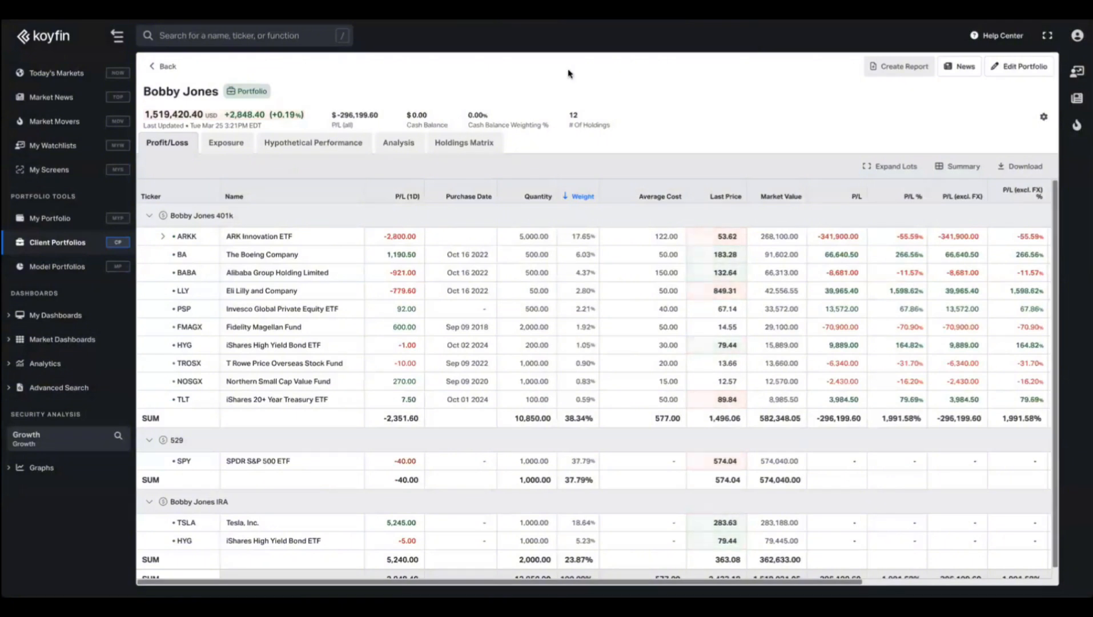
# Open the user's custom data page from the account menu.
pyautogui.click(57, 243)
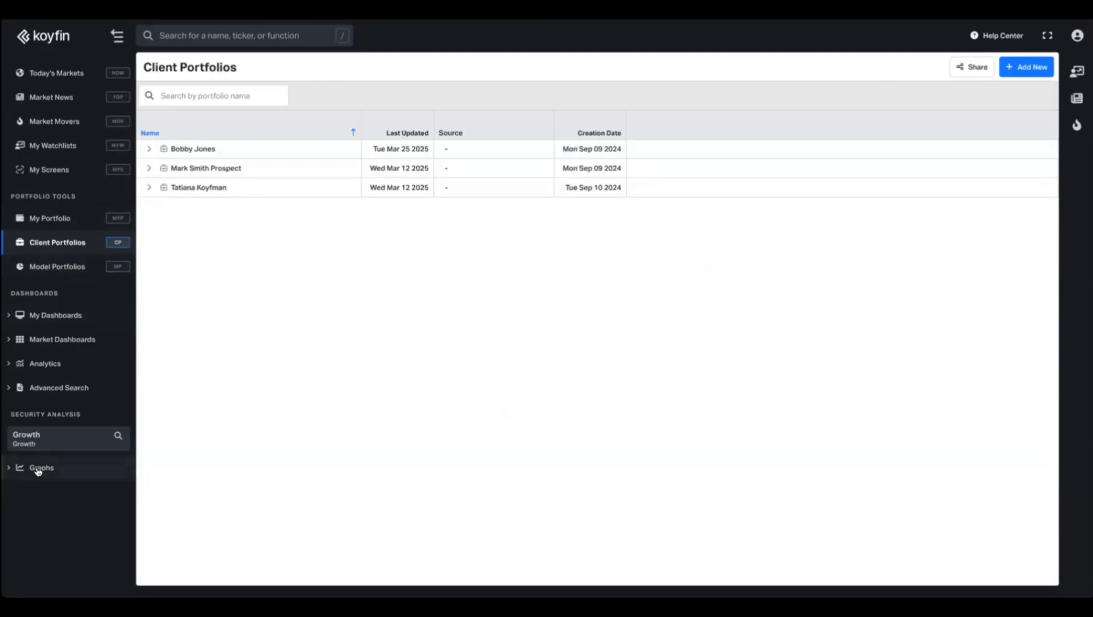
pyautogui.click(47, 438)
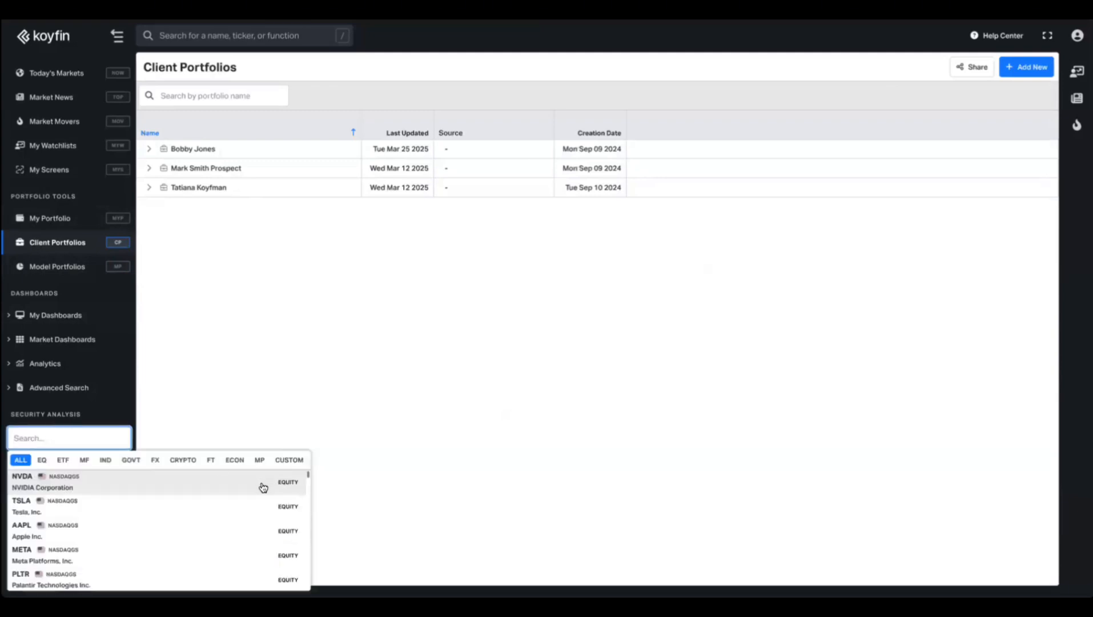
pyautogui.click(377, 388)
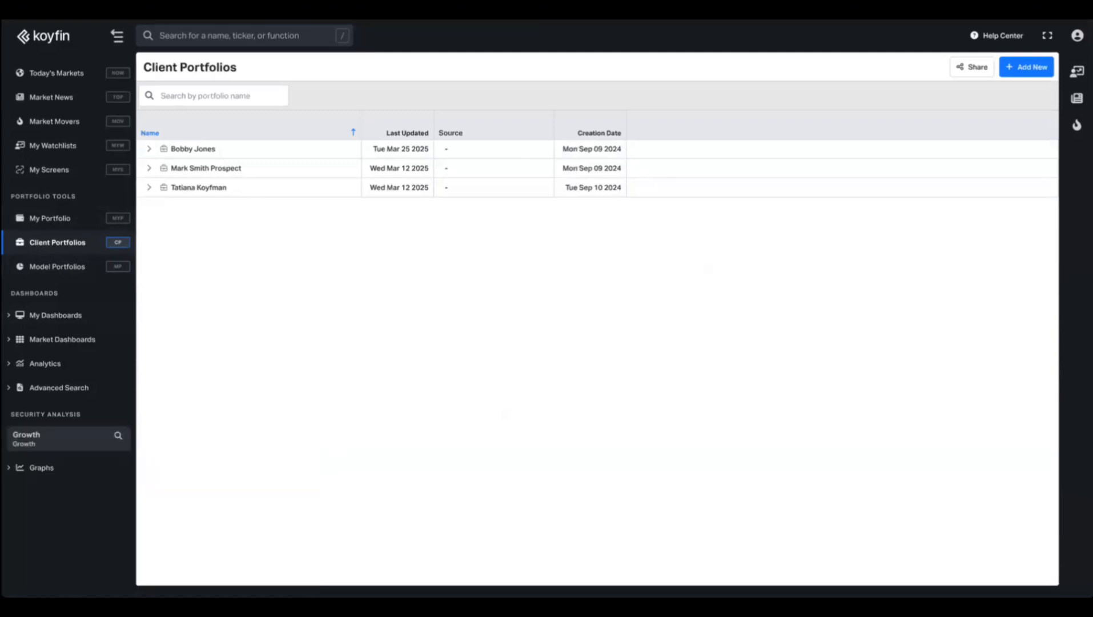
pyautogui.click(1077, 36)
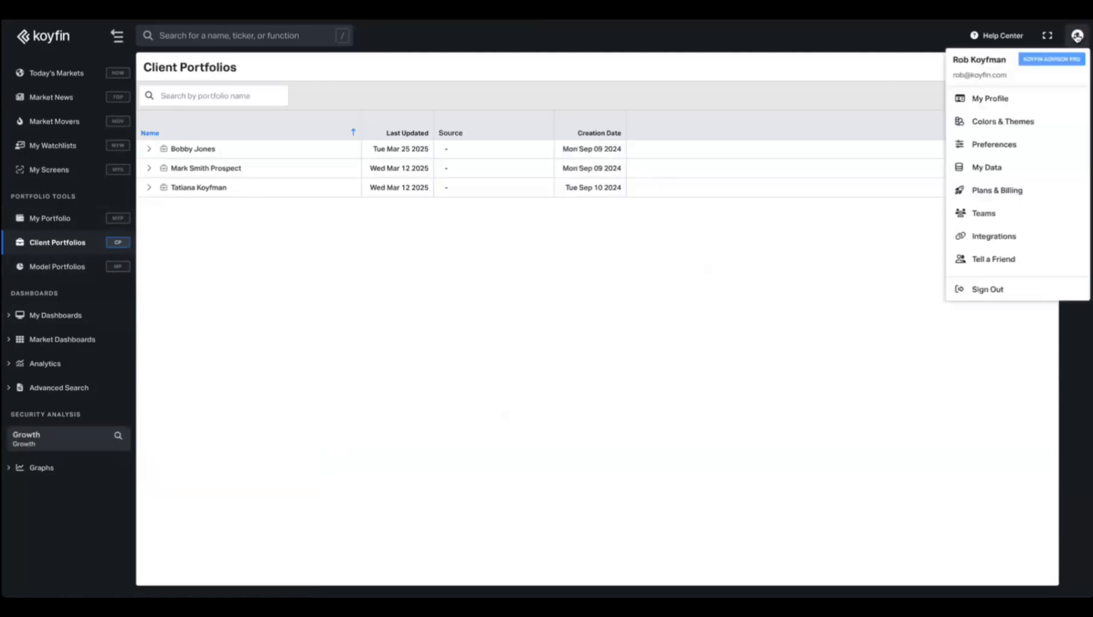
pyautogui.click(1035, 169)
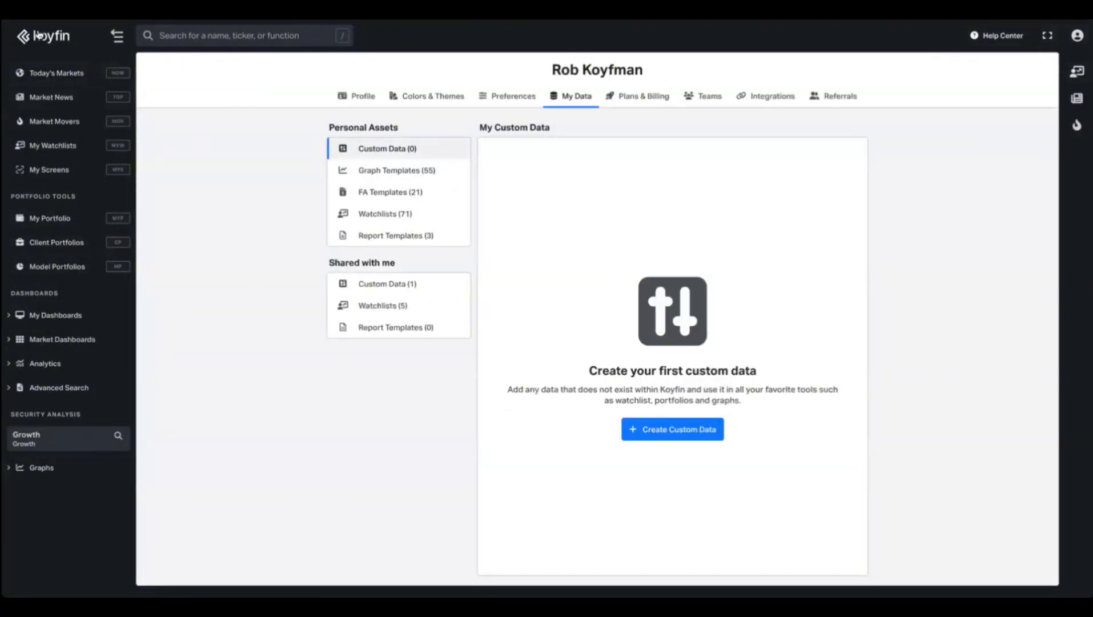
# Back on Today's Markets, filter the security search to CUSTOM securities.
pyautogui.click(80, 73)
pyautogui.click(63, 438)
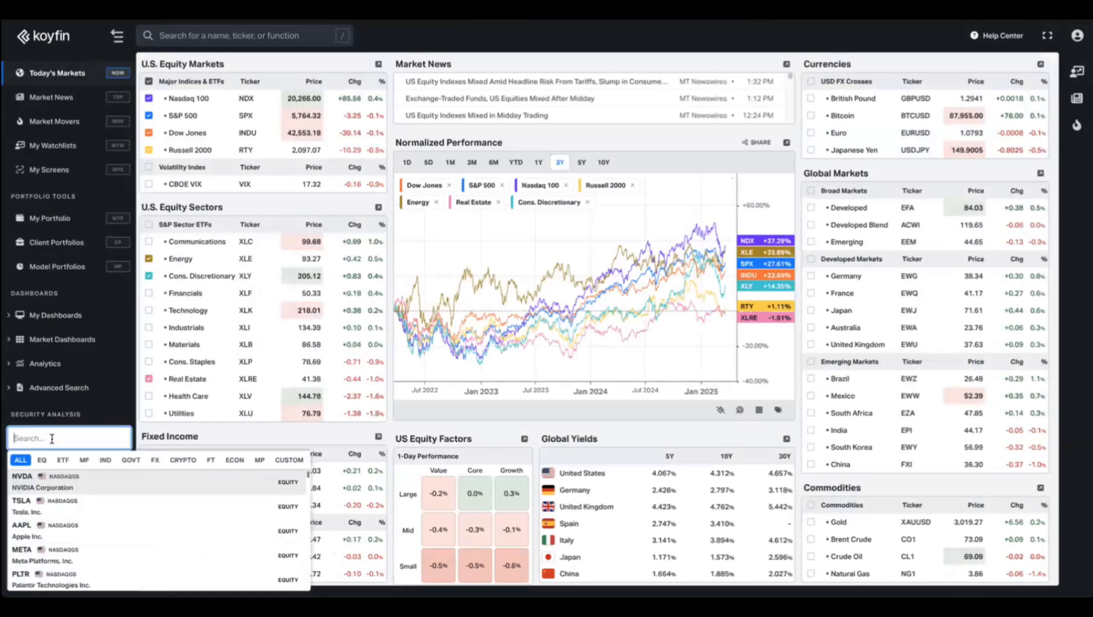
pyautogui.click(287, 461)
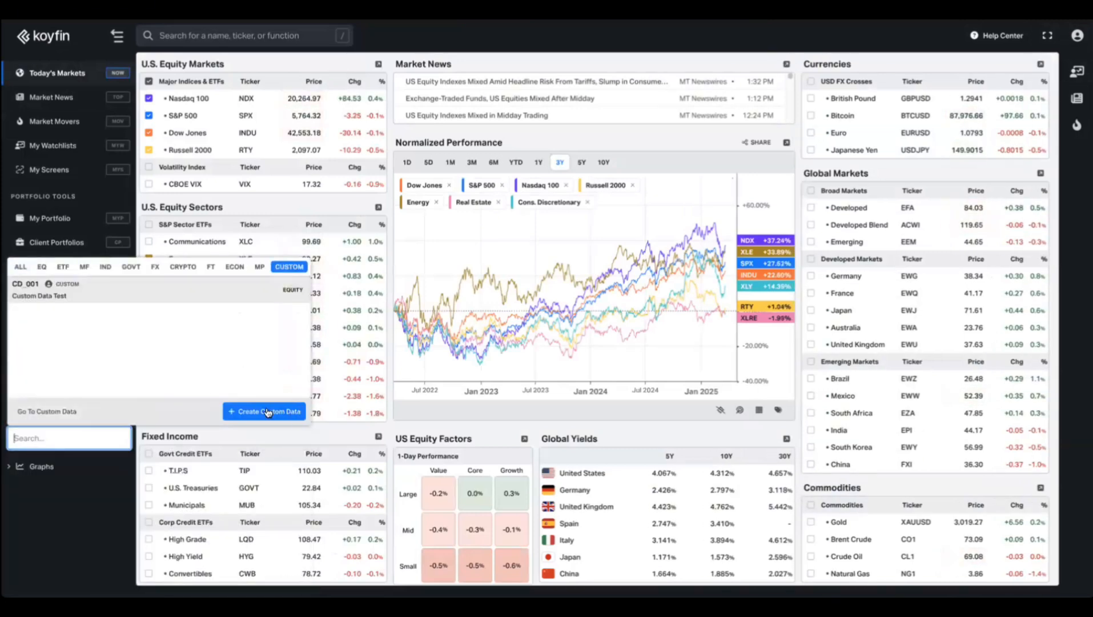
# Start a new custom data series named Bond SMA with ticker BONDSMA.
pyautogui.click(258, 409)
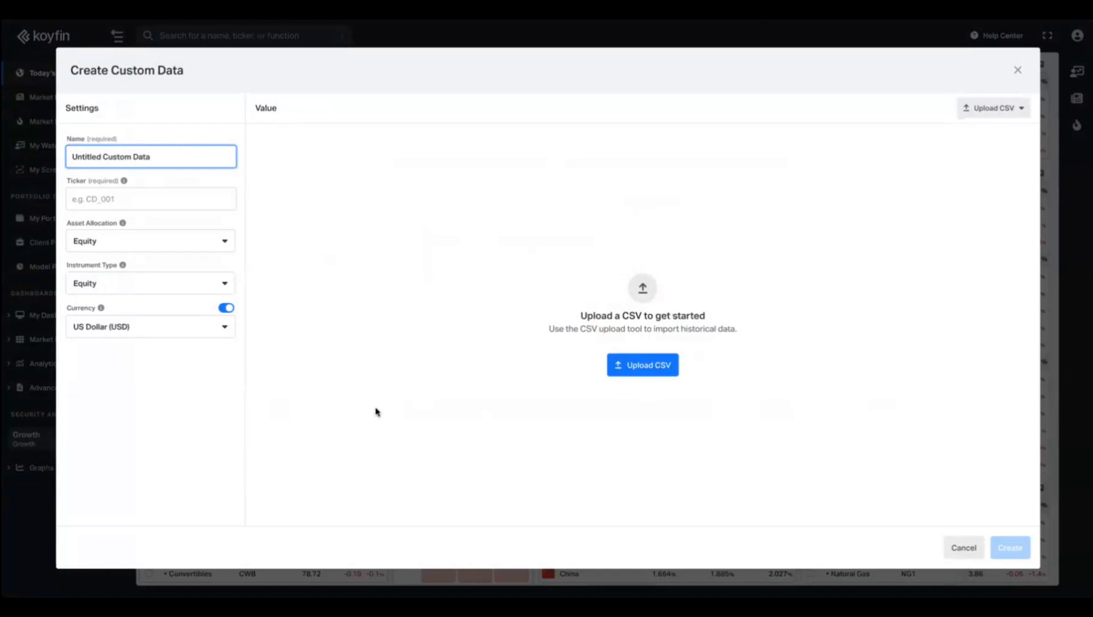
pyautogui.tripleClick(155, 161)
pyautogui.write('Bo')
pyautogui.click(133, 203)
pyautogui.write('BONDSMA')
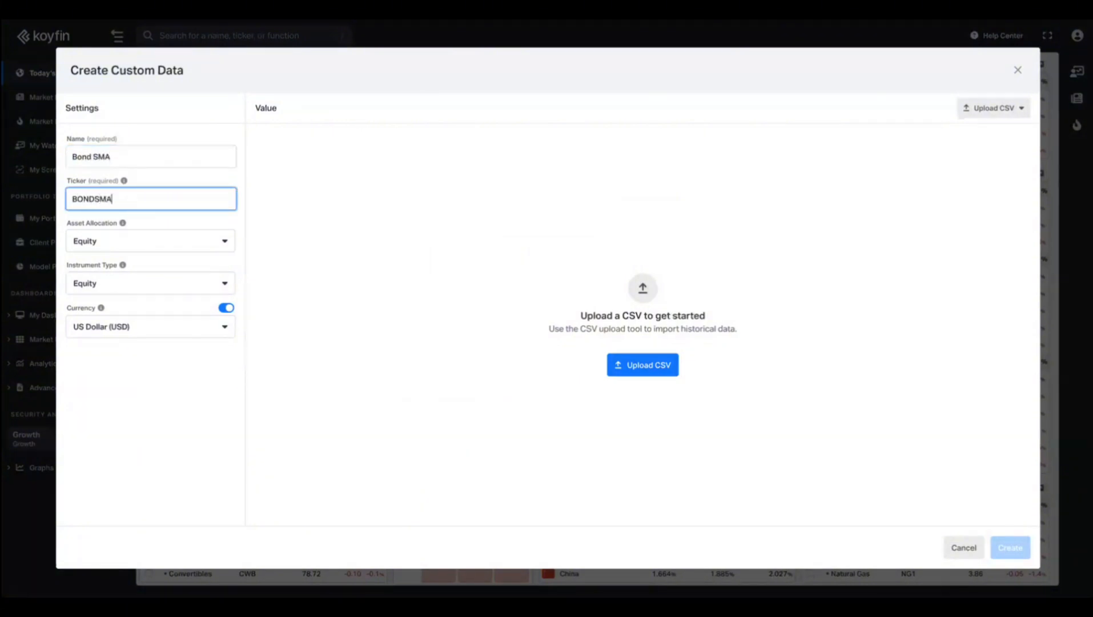
# Classify the series as Fixed Income asset allocation with instrument type SMA.
pyautogui.click(115, 244)
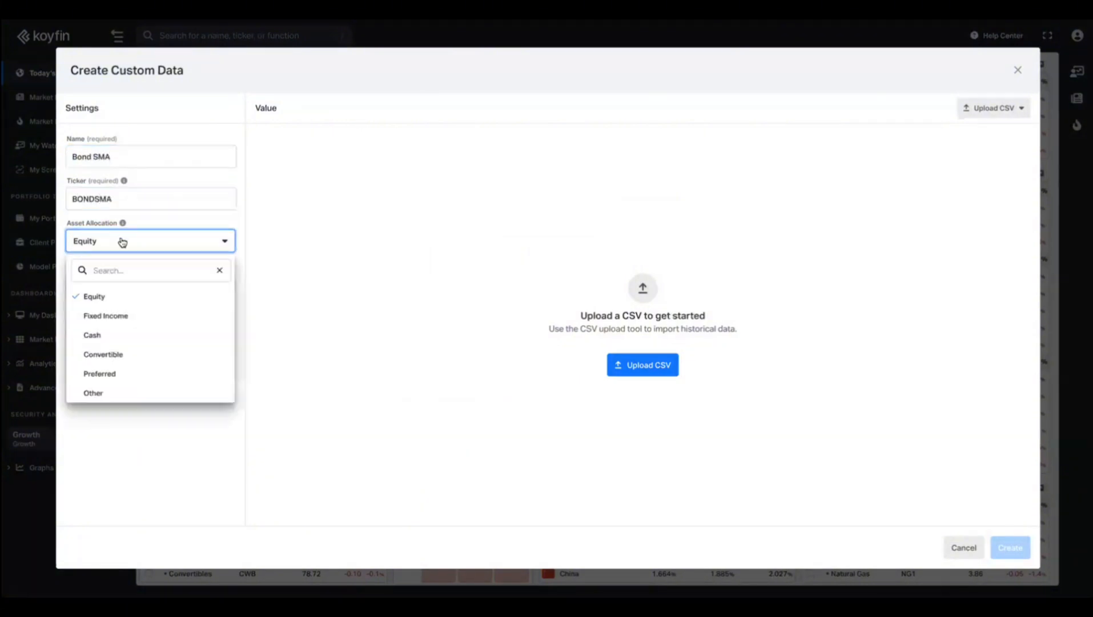
pyautogui.click(115, 315)
pyautogui.click(137, 285)
pyautogui.scroll(-1, 152, 407)
pyautogui.scroll(-2, 150, 411)
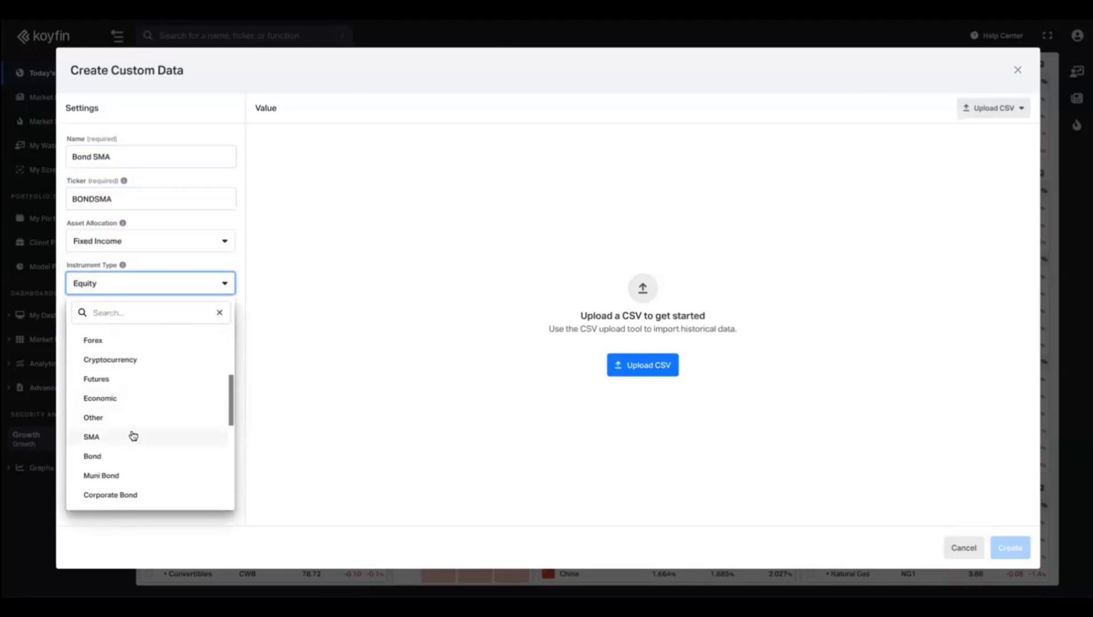
pyautogui.click(136, 436)
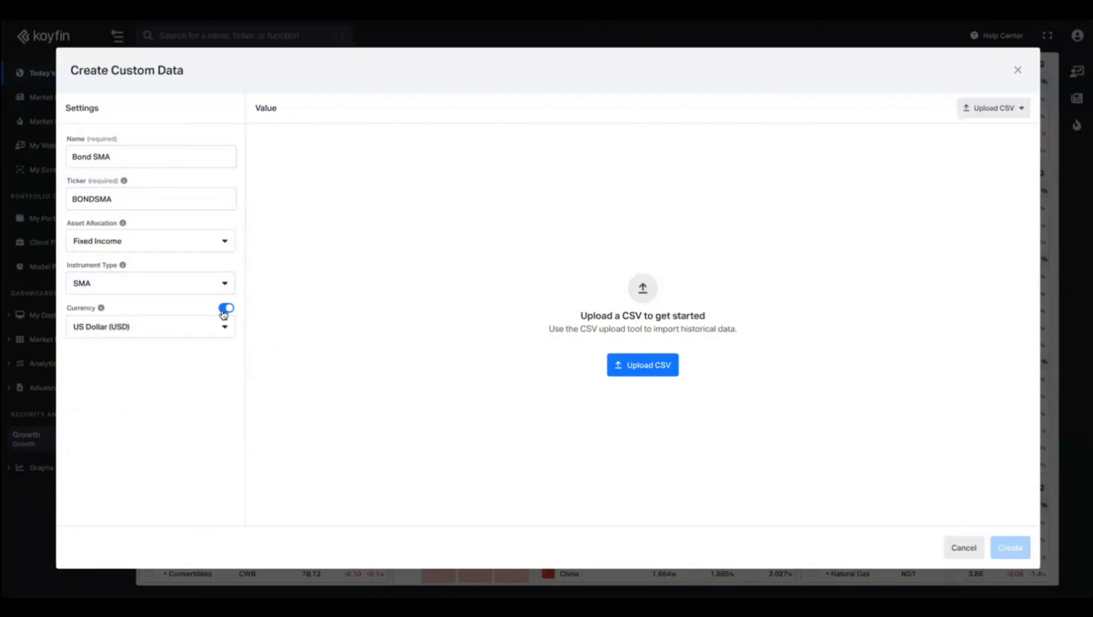
# Upload the CSV, map Value to TLT Adj. Close, then submit and create the BONDSMA series.
pyautogui.click(637, 364)
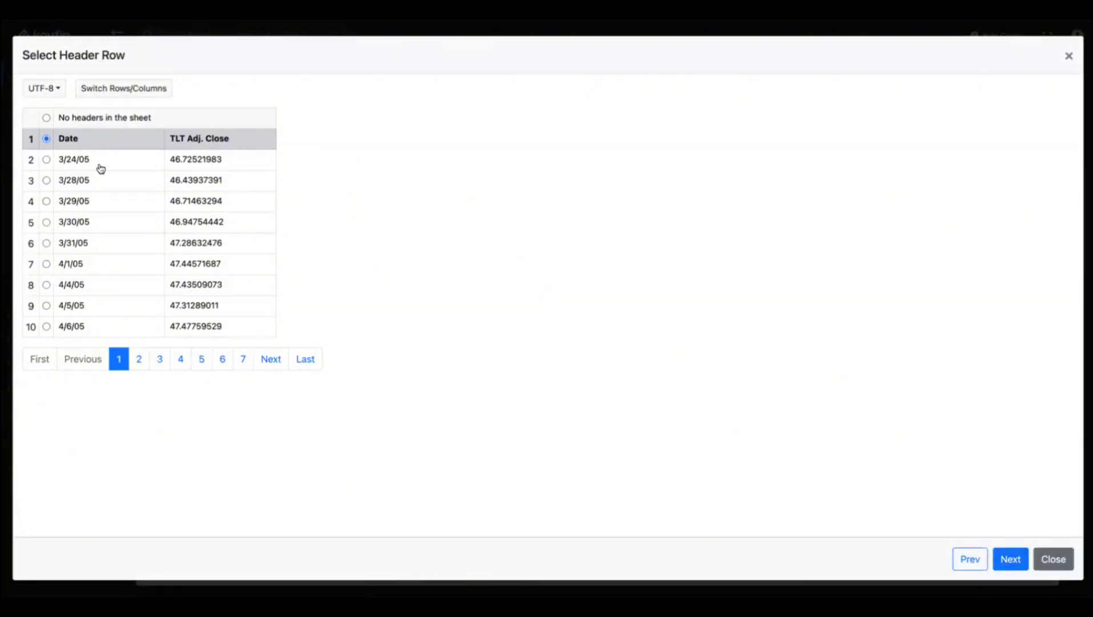
pyautogui.click(1010, 558)
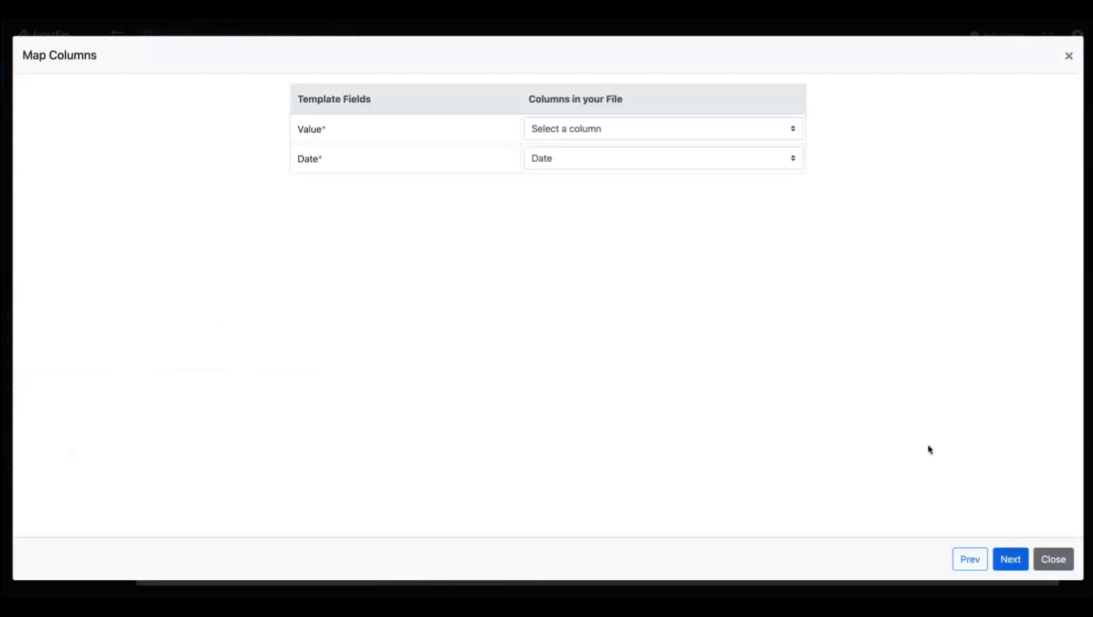
pyautogui.click(538, 130)
pyautogui.click(574, 161)
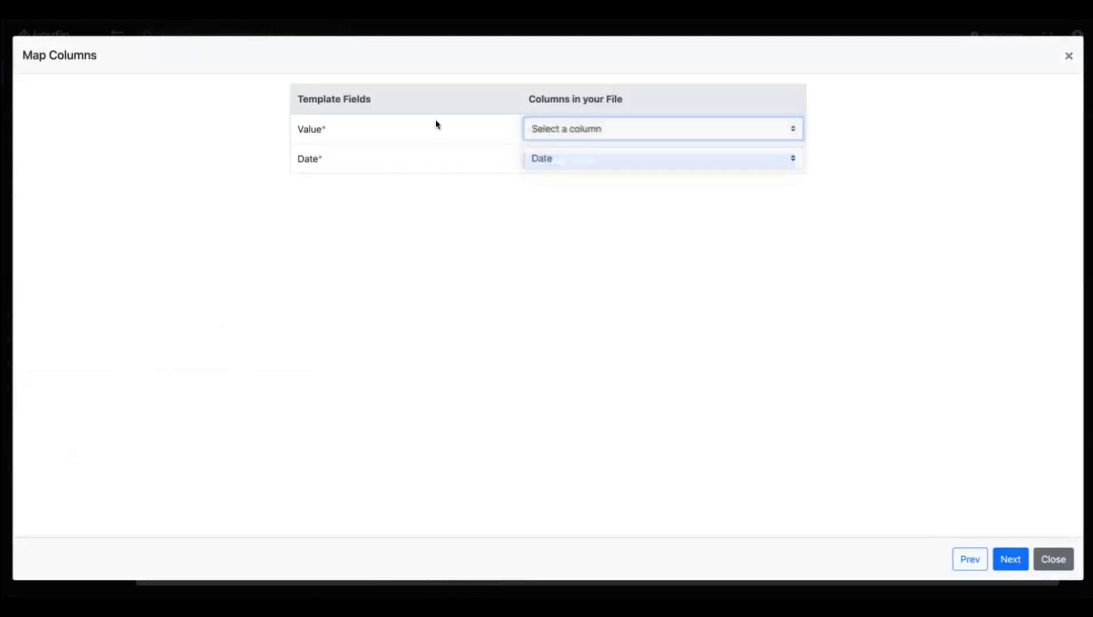
pyautogui.click(1010, 561)
pyautogui.click(1006, 561)
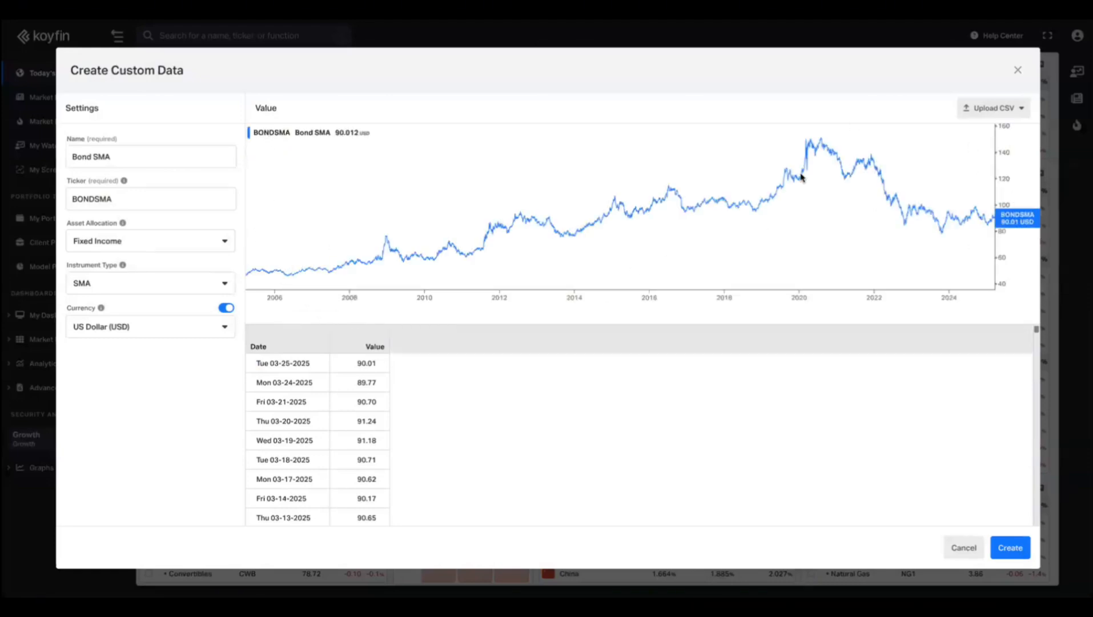
pyautogui.click(1009, 550)
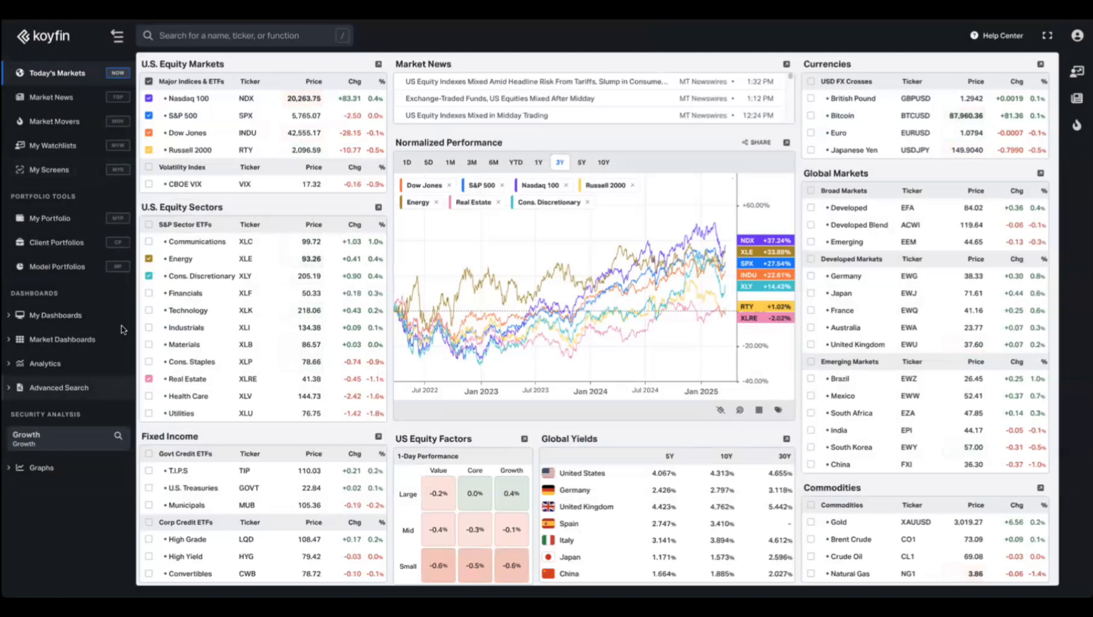
# Load BONDSMA from the CUSTOM search results and show its Performance graph.
pyautogui.click(61, 440)
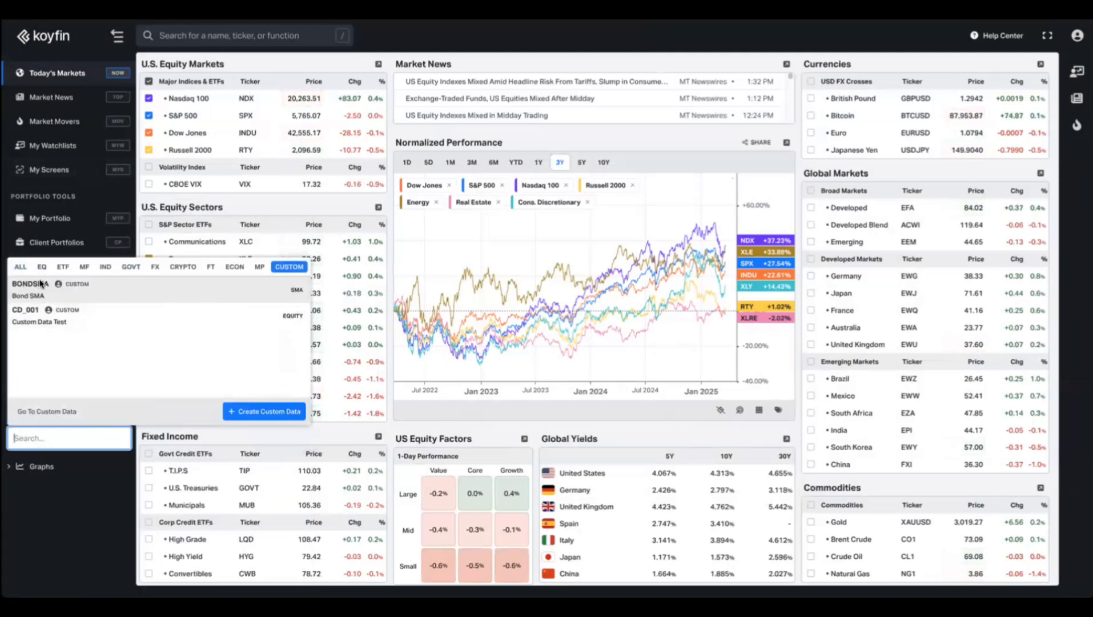
pyautogui.click(40, 286)
pyautogui.click(46, 466)
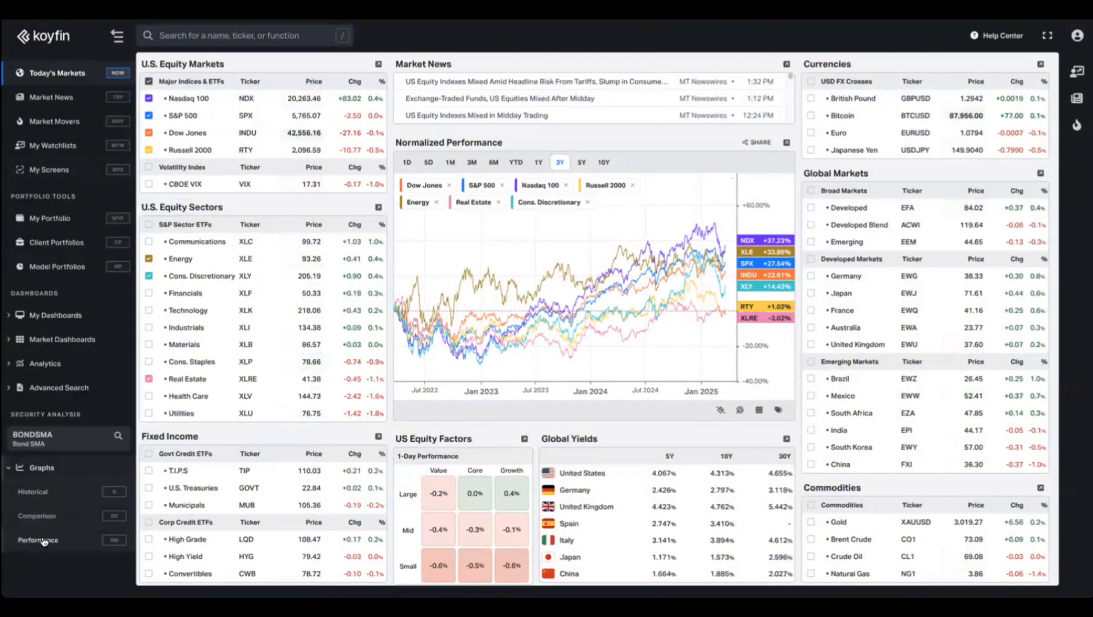
pyautogui.click(43, 540)
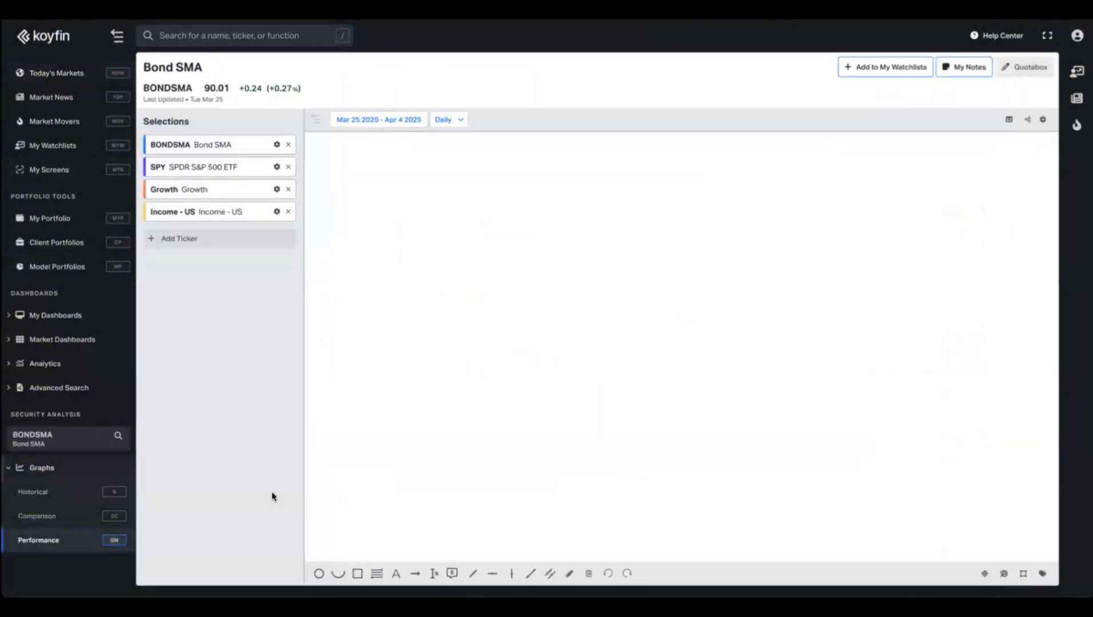
# Replace the SPY, Growth and Income - US selections with SPY alone as the comparison.
pyautogui.click(288, 166)
pyautogui.click(288, 166)
pyautogui.click(288, 166)
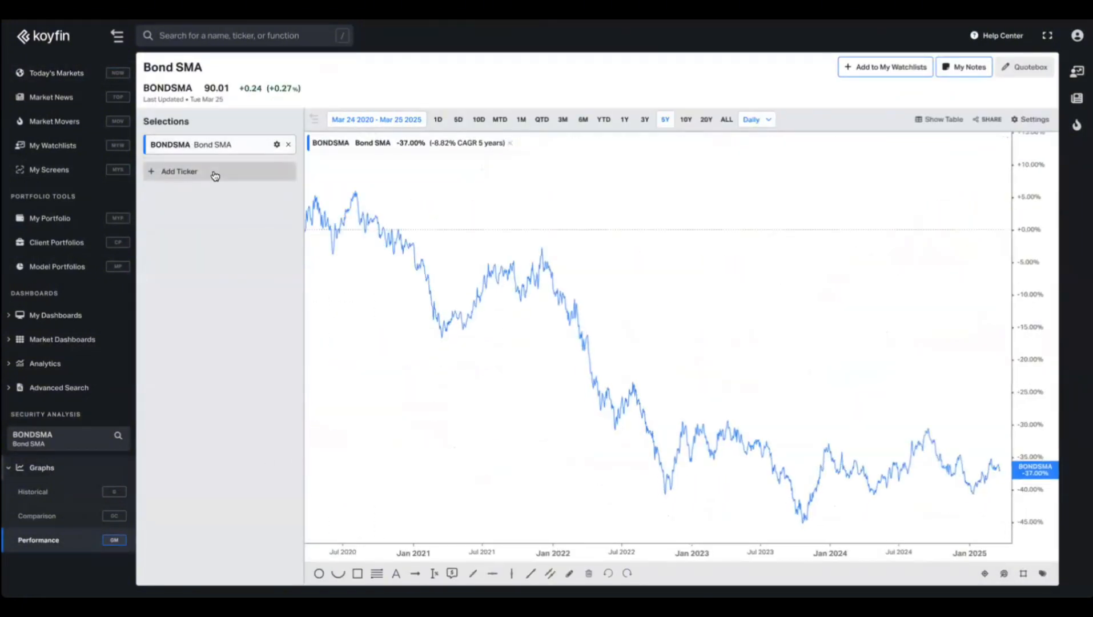
pyautogui.click(213, 171)
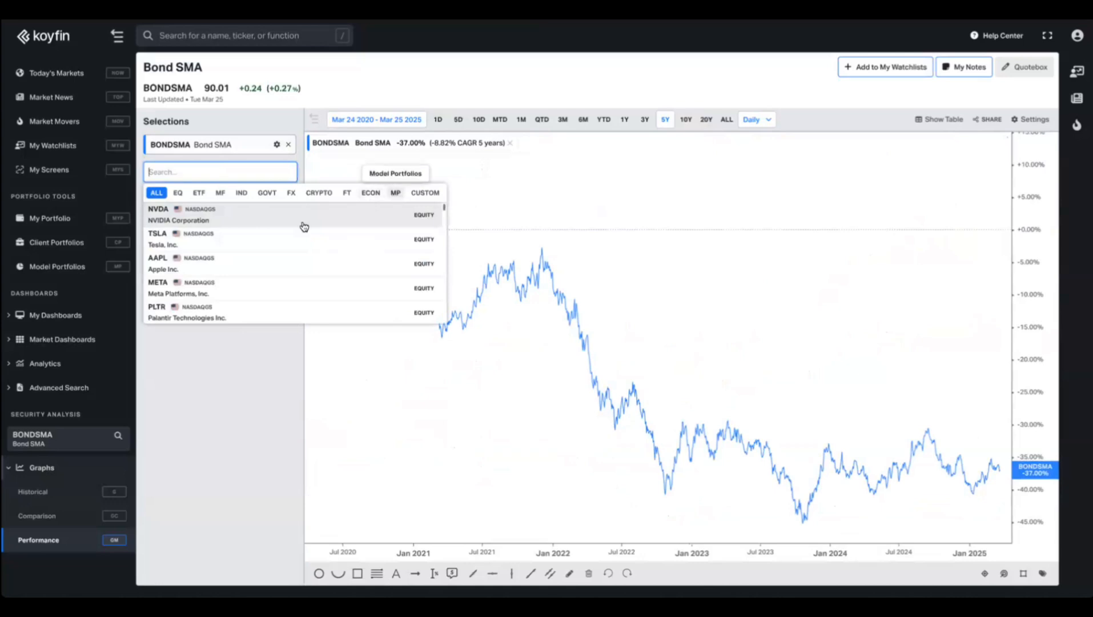
pyautogui.write('spy')
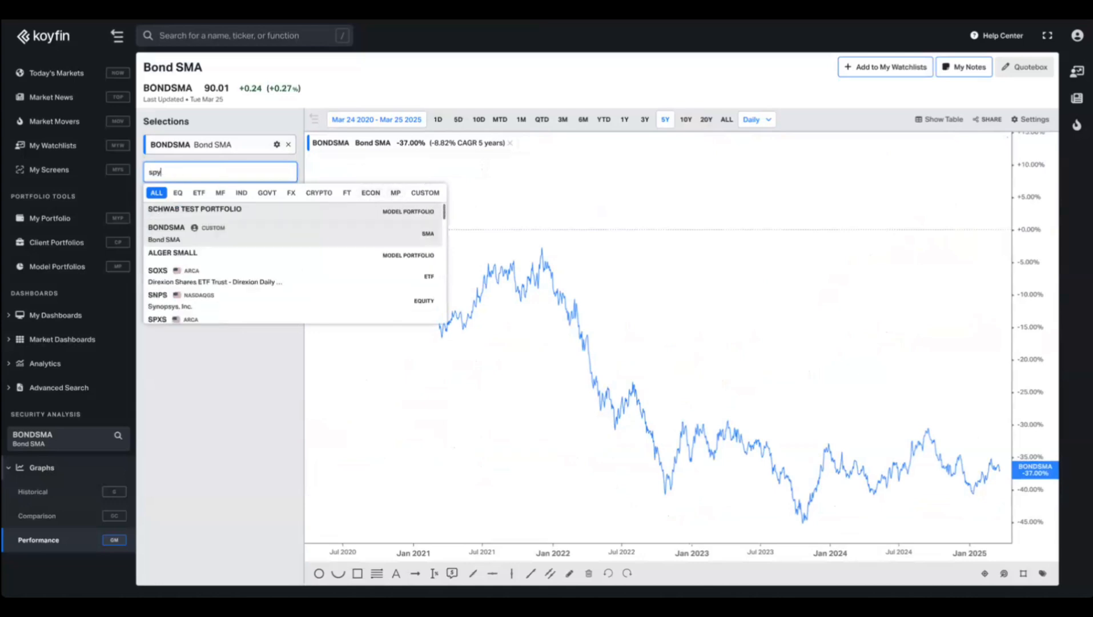
pyautogui.press('Return')
pyautogui.click(286, 454)
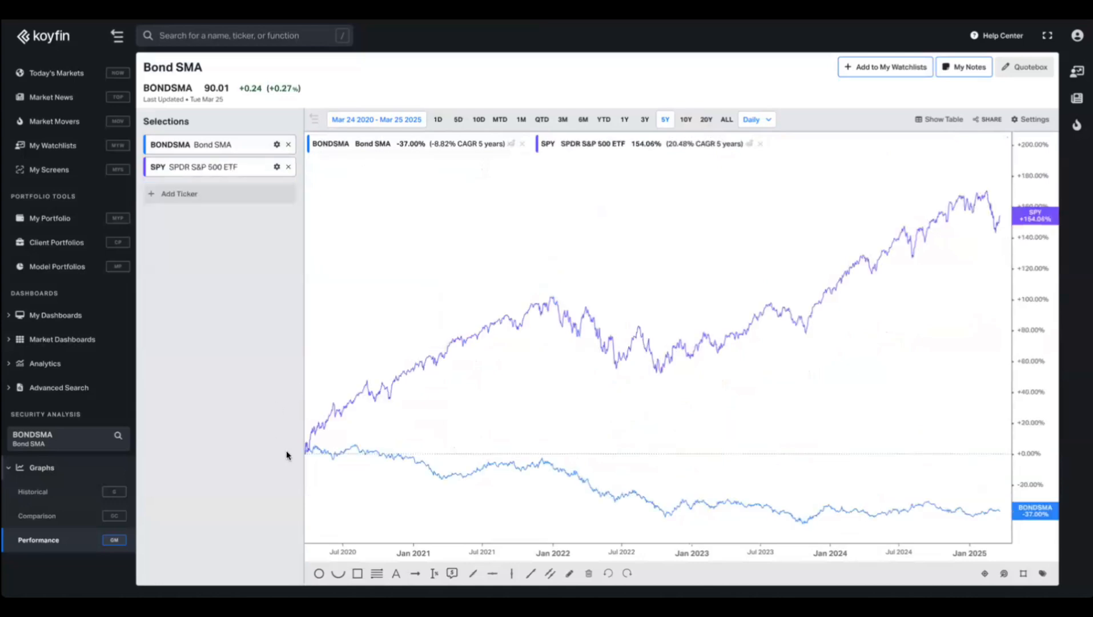
# Narrow the chart range from 1Y through 6M to the last 3 months.
pyautogui.click(626, 120)
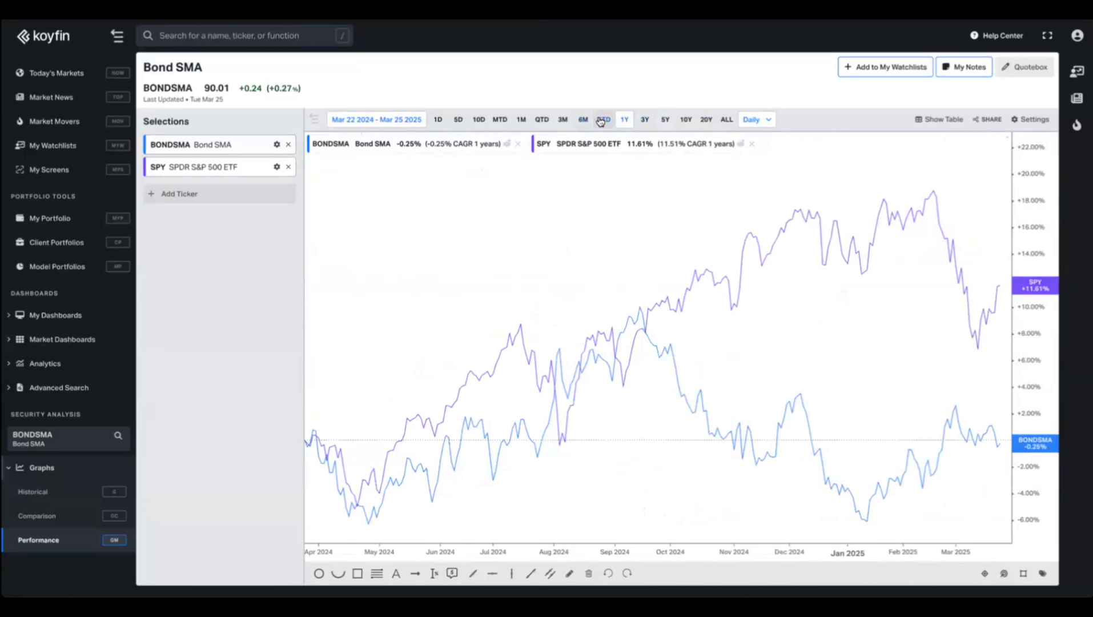
pyautogui.click(583, 120)
pyautogui.click(569, 121)
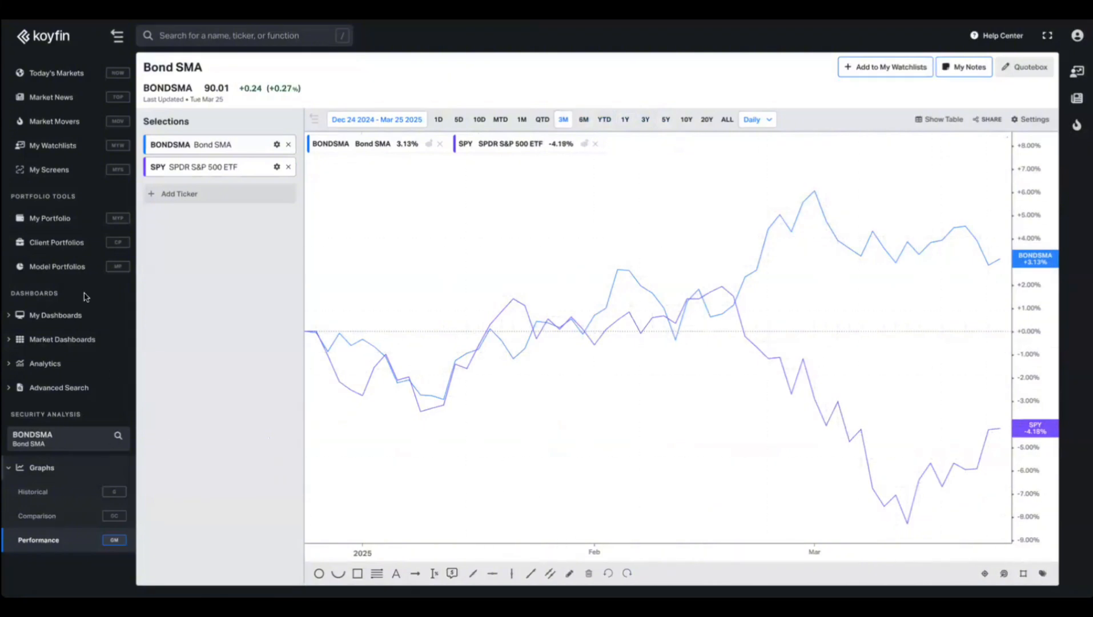
# Start a new model portfolio from scratch named 50/50.
pyautogui.click(60, 267)
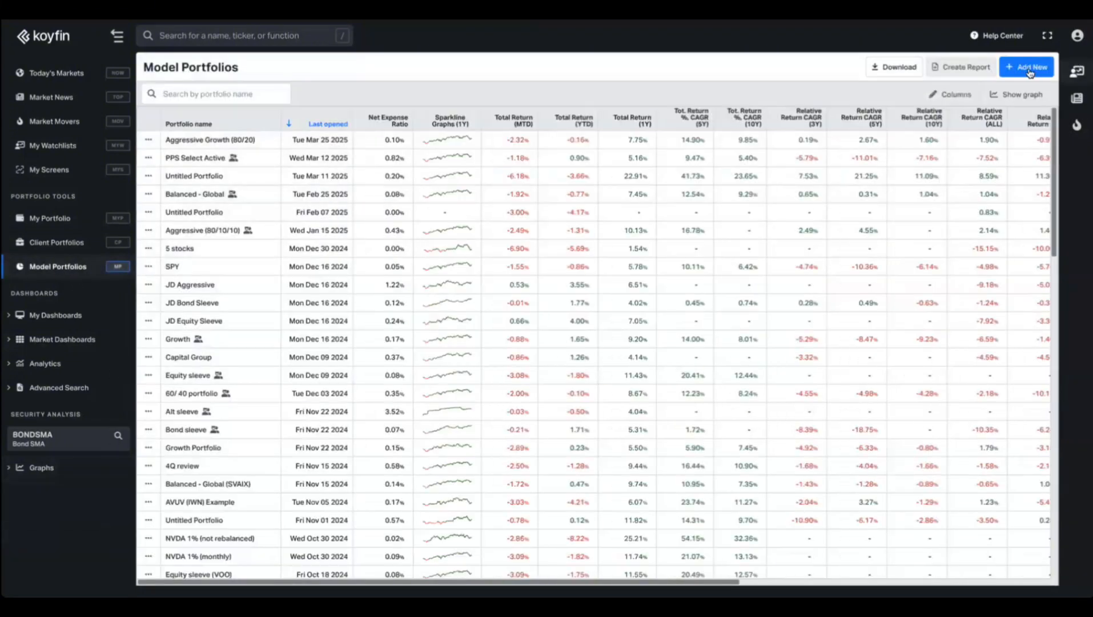
pyautogui.click(1027, 69)
pyautogui.click(349, 206)
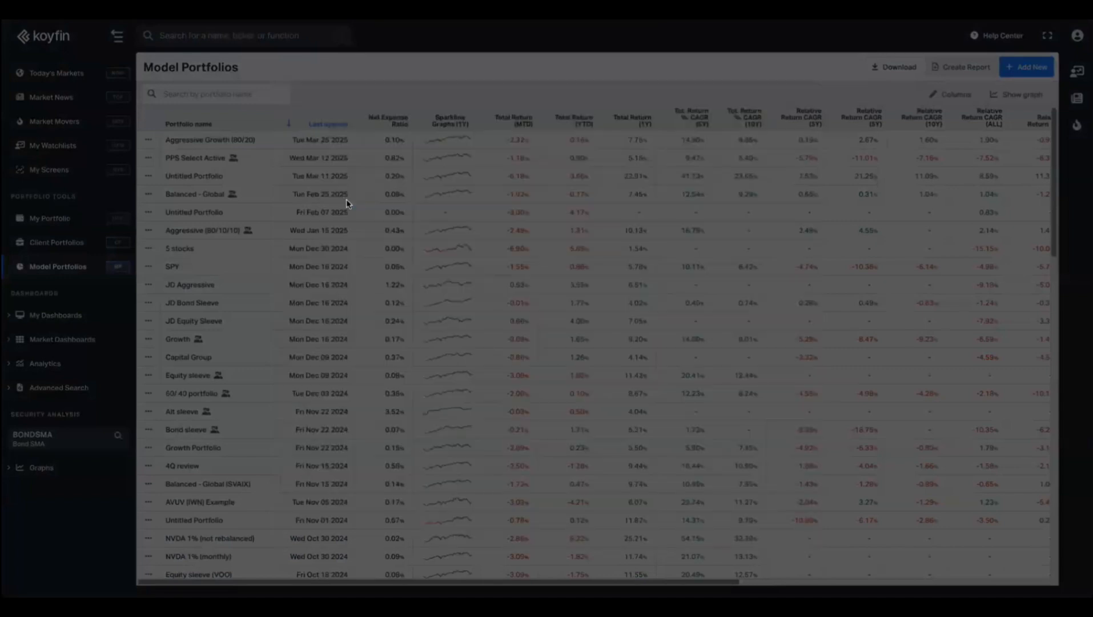
pyautogui.tripleClick(134, 151)
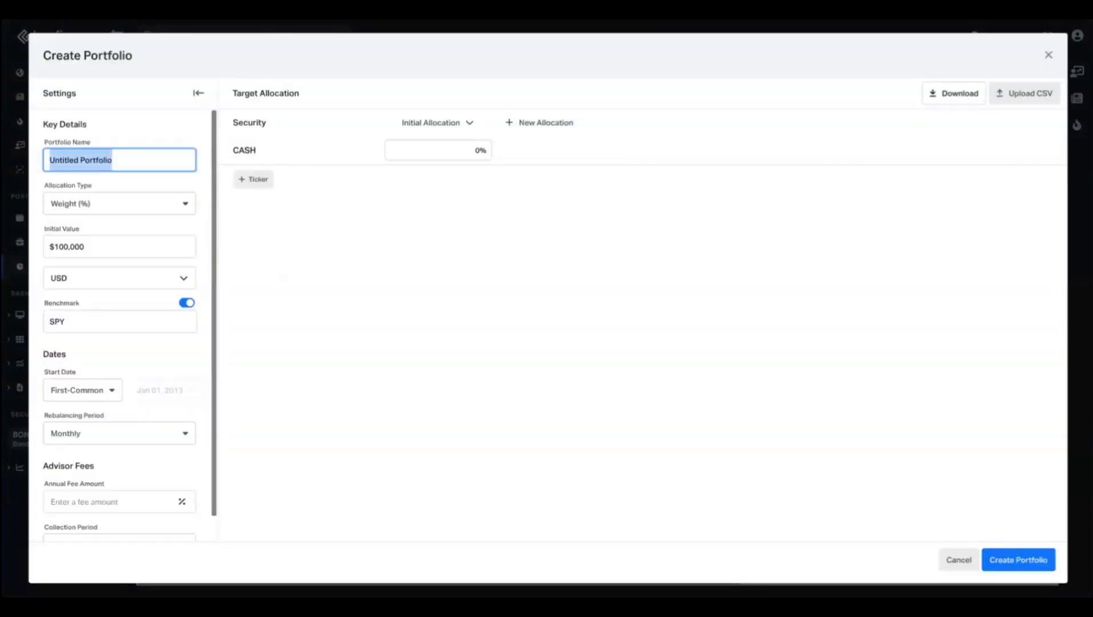
pyautogui.write('50/50')
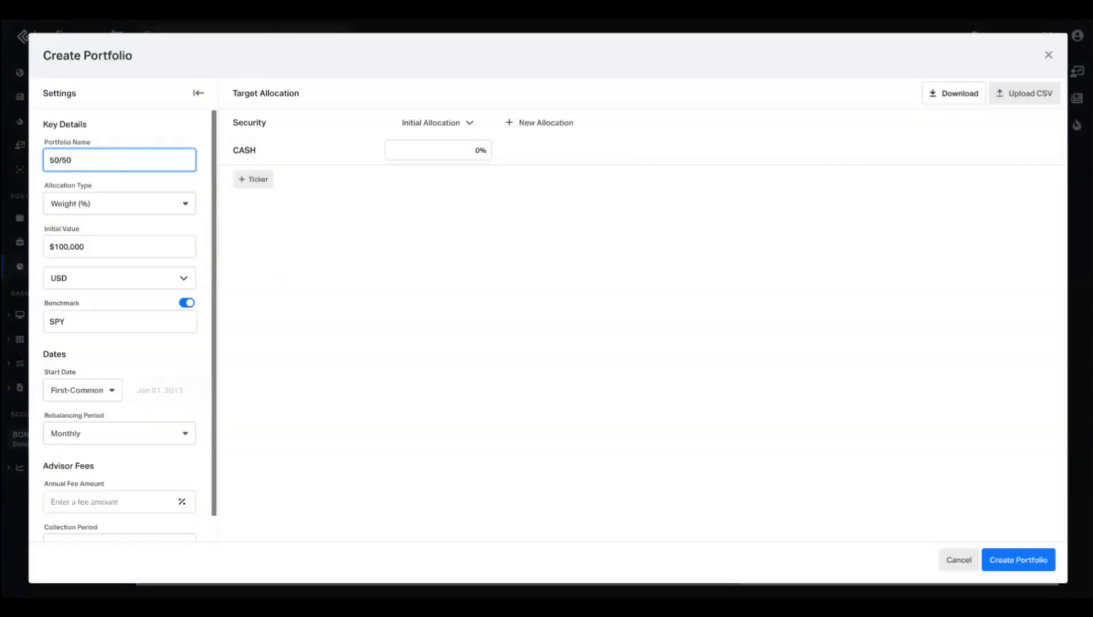
# Add SPY and the custom BONDSMA series, weighted 50% each.
pyautogui.click(267, 180)
pyautogui.write('spy')
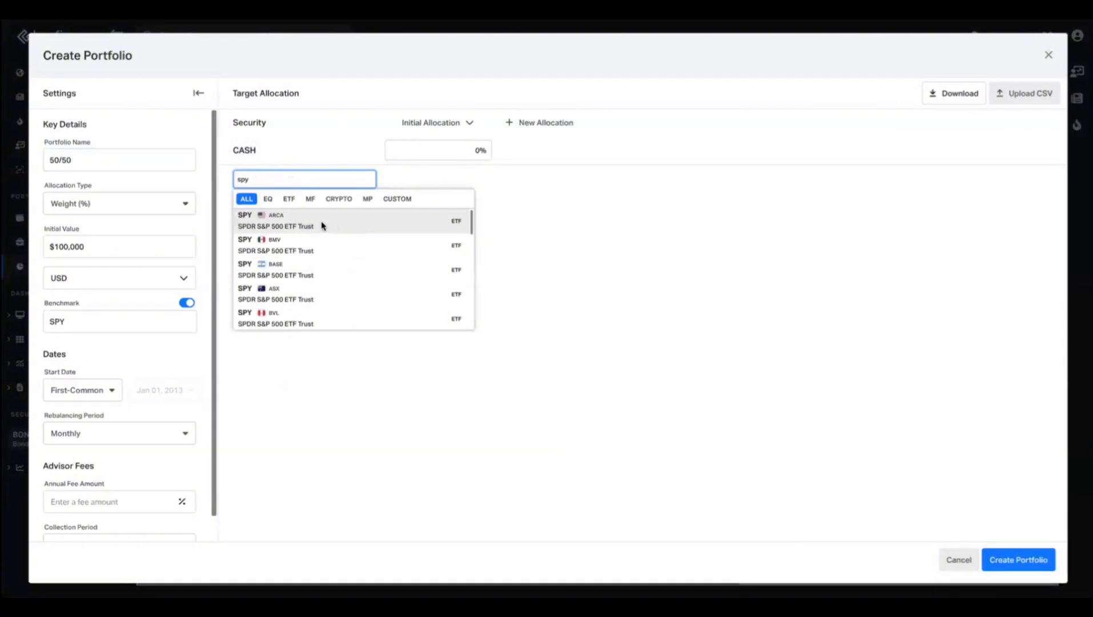
pyautogui.click(334, 226)
pyautogui.click(254, 208)
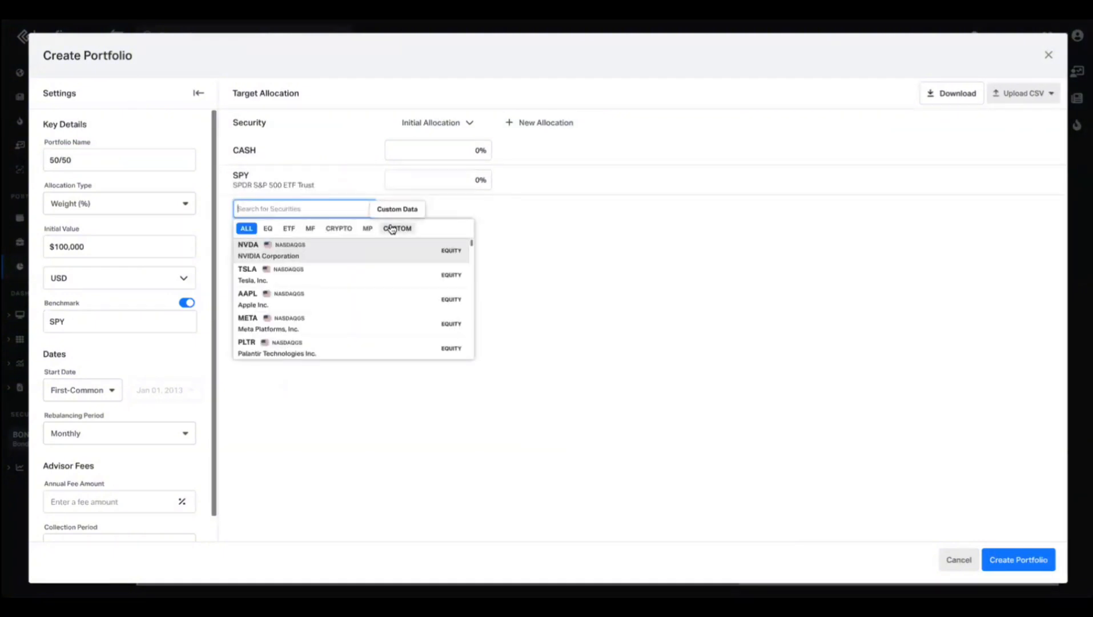
pyautogui.click(396, 228)
pyautogui.click(473, 143)
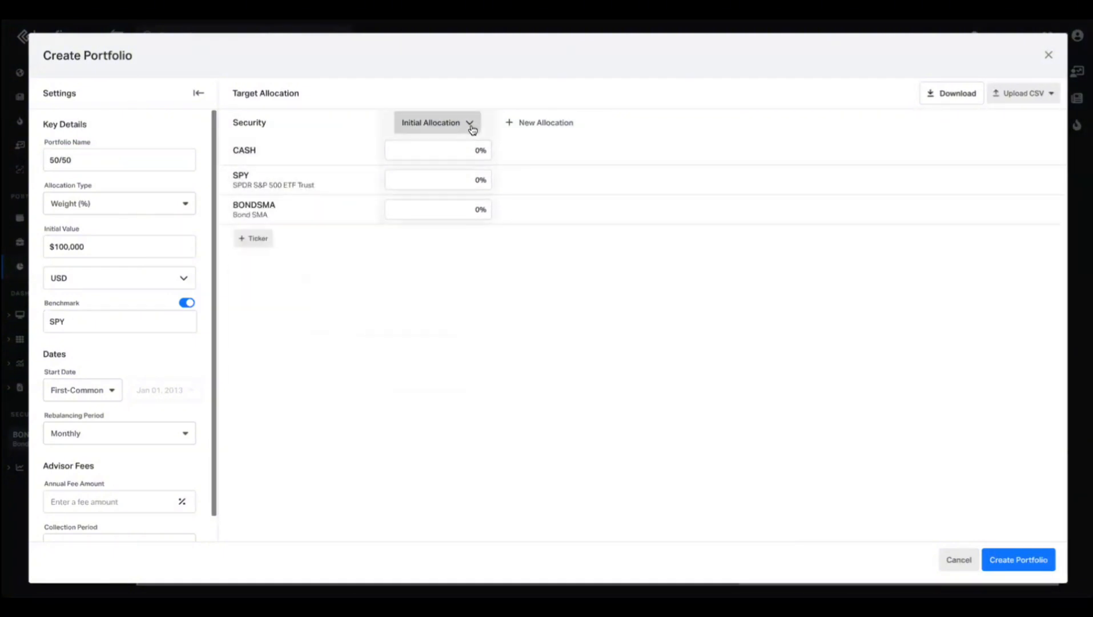
pyautogui.click(469, 124)
pyautogui.click(441, 147)
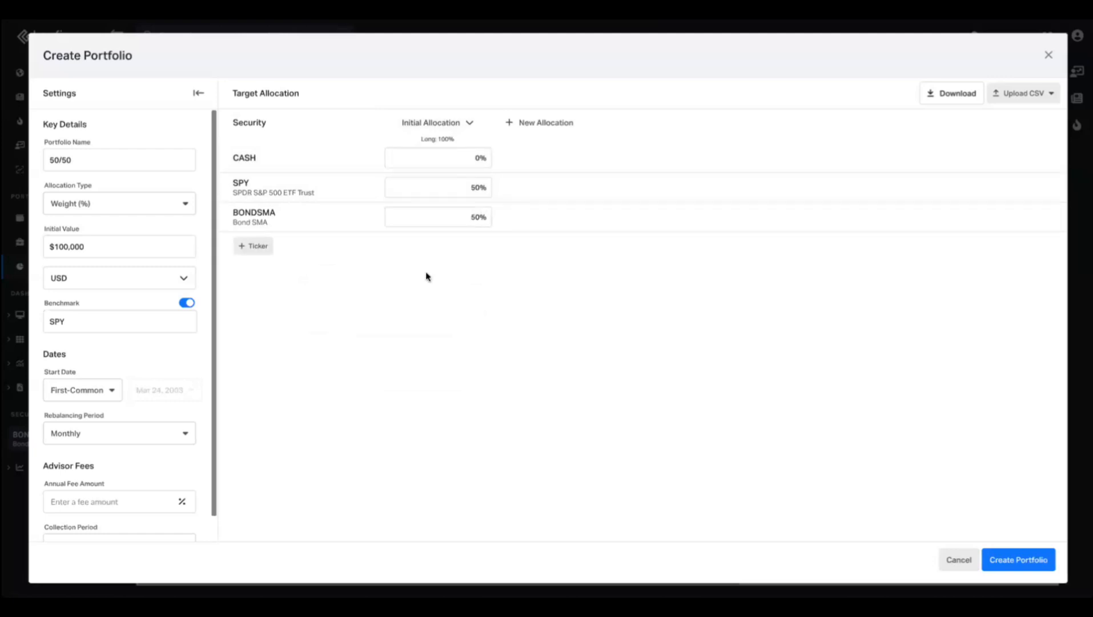
# Set the Rebalancing Period to Annually and create the portfolio.
pyautogui.click(129, 428)
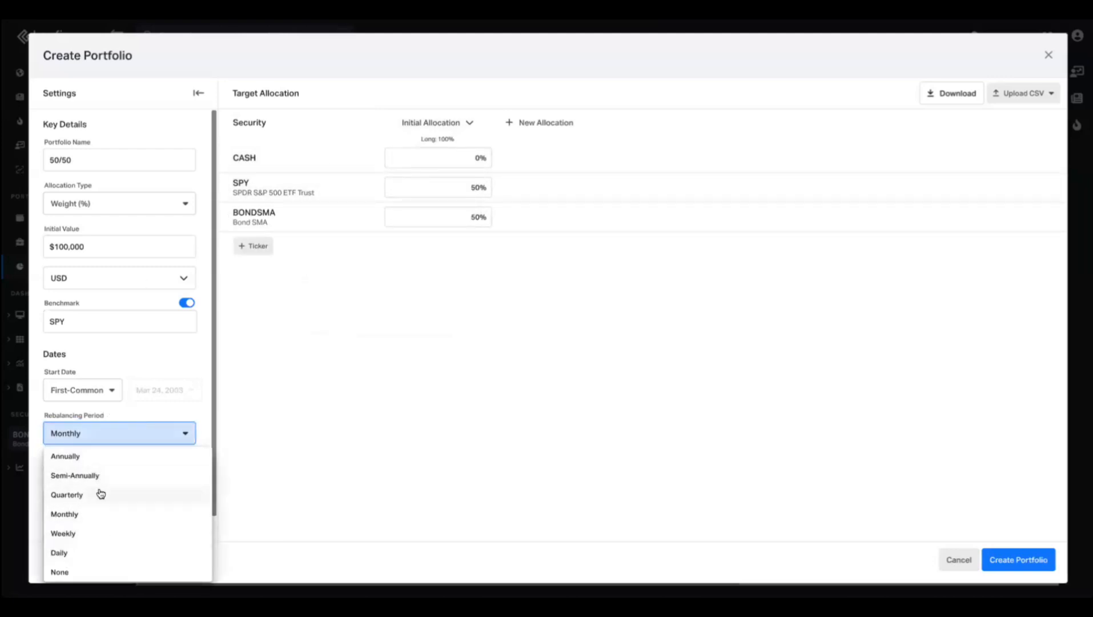
pyautogui.click(96, 464)
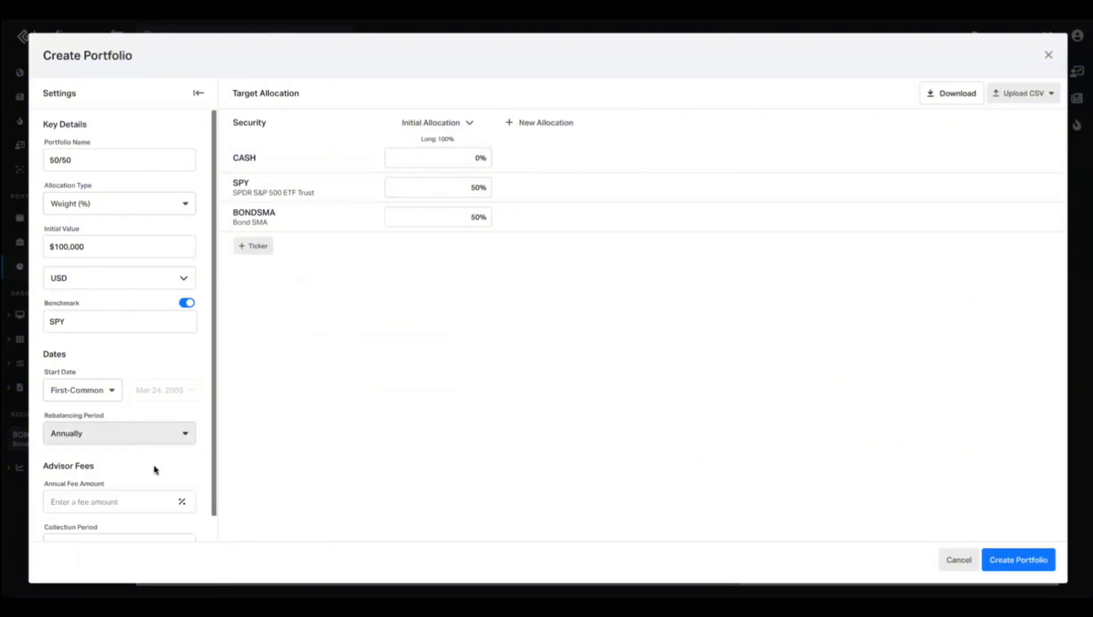
pyautogui.scroll(-1, 153, 468)
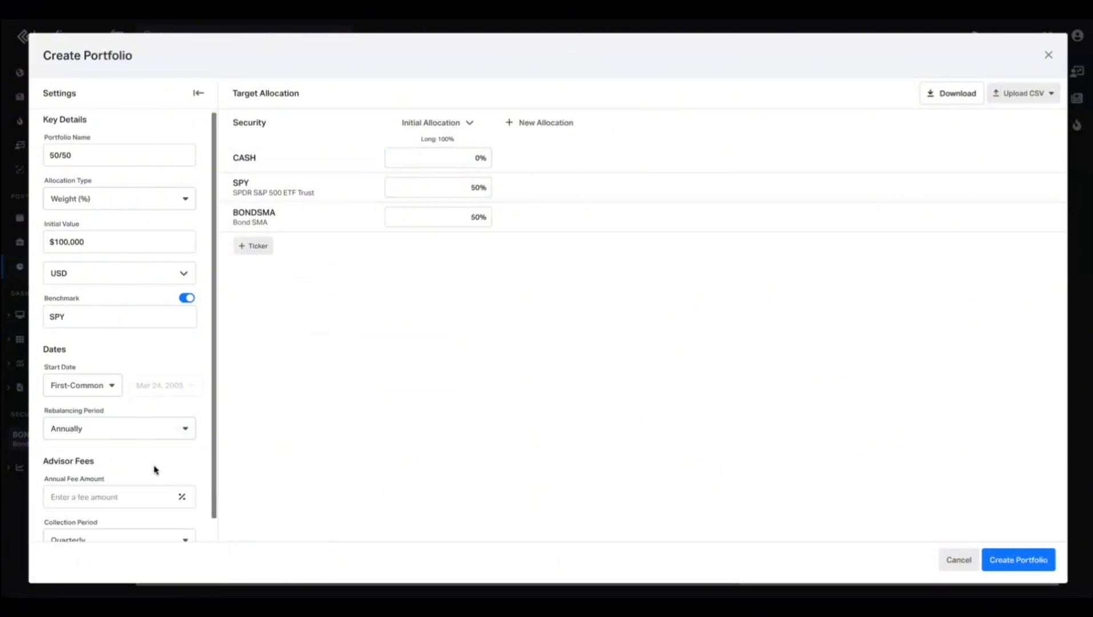
pyautogui.click(1005, 564)
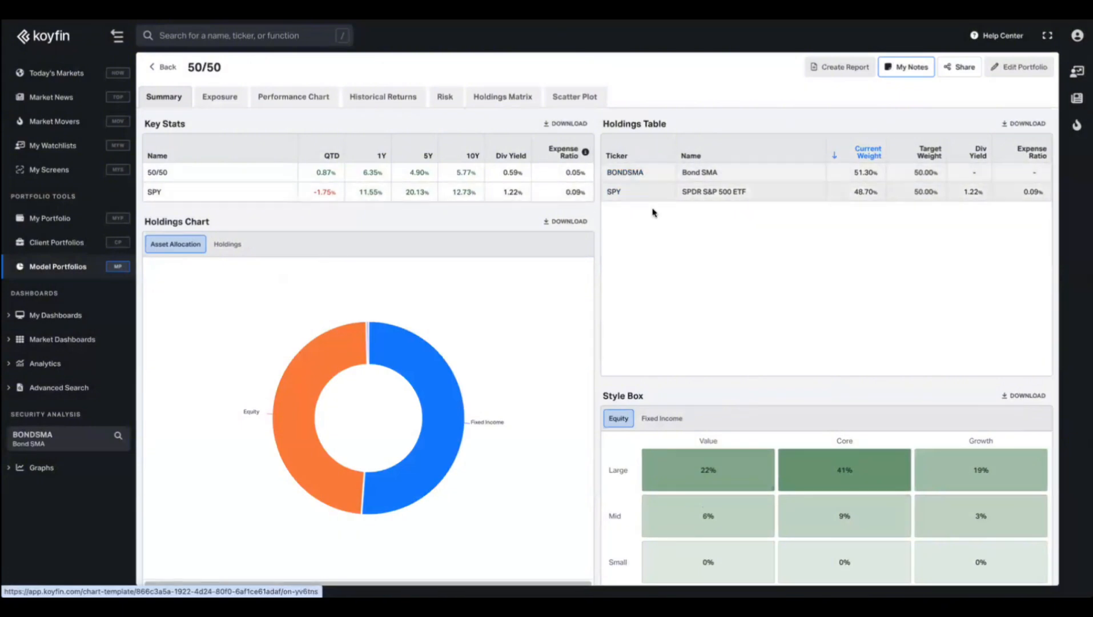
# Show the 50/50 Exposure donut with No Benchmark, then go to My Data.
pyautogui.click(212, 101)
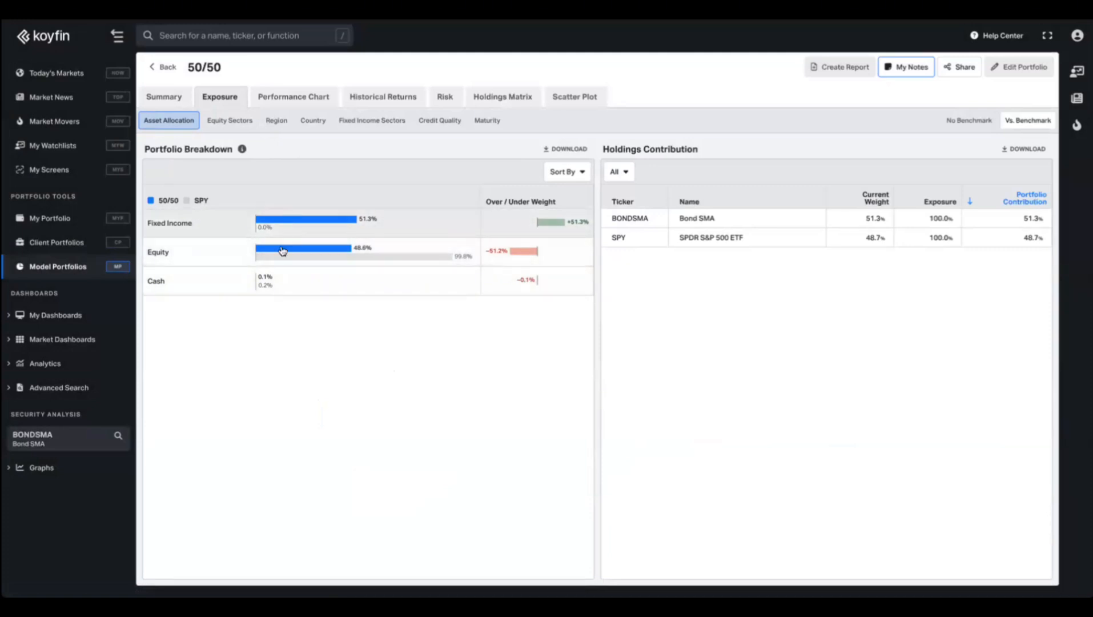
pyautogui.click(969, 121)
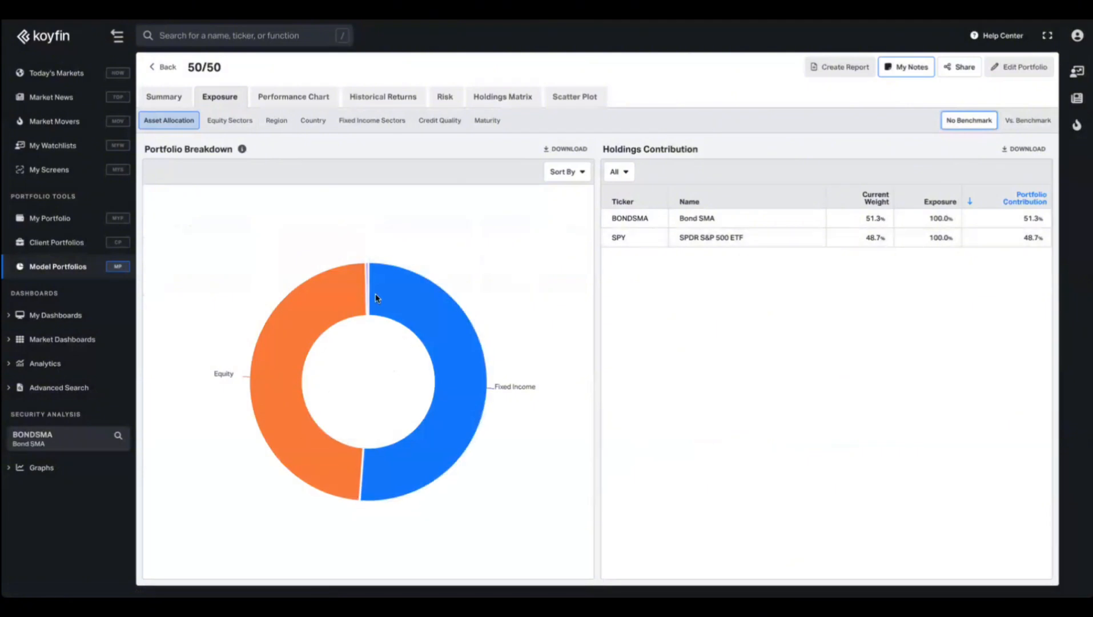
pyautogui.moveTo(306, 337)
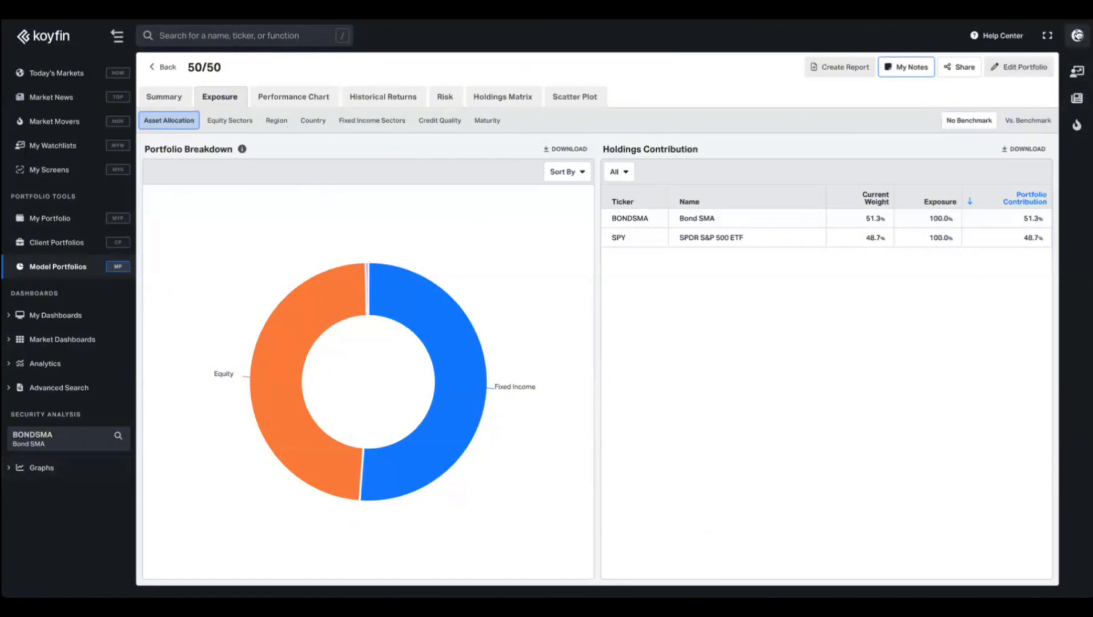
pyautogui.click(1077, 35)
pyautogui.click(1010, 170)
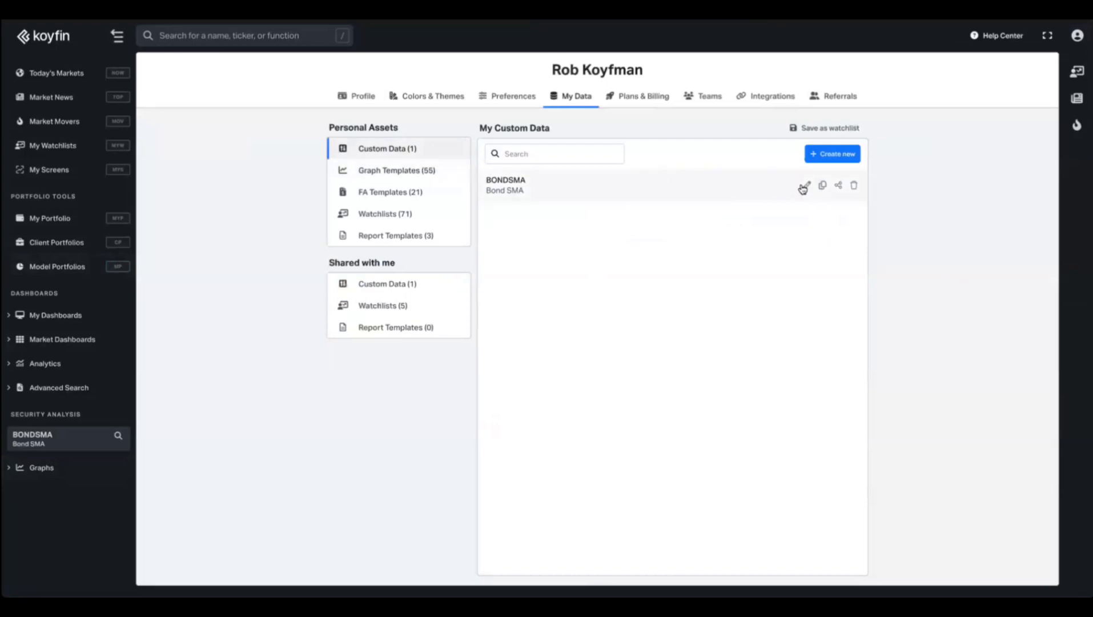
# Check who BONDSMA is shared with in the Share Custom Data dialog, then close it.
pyautogui.click(839, 186)
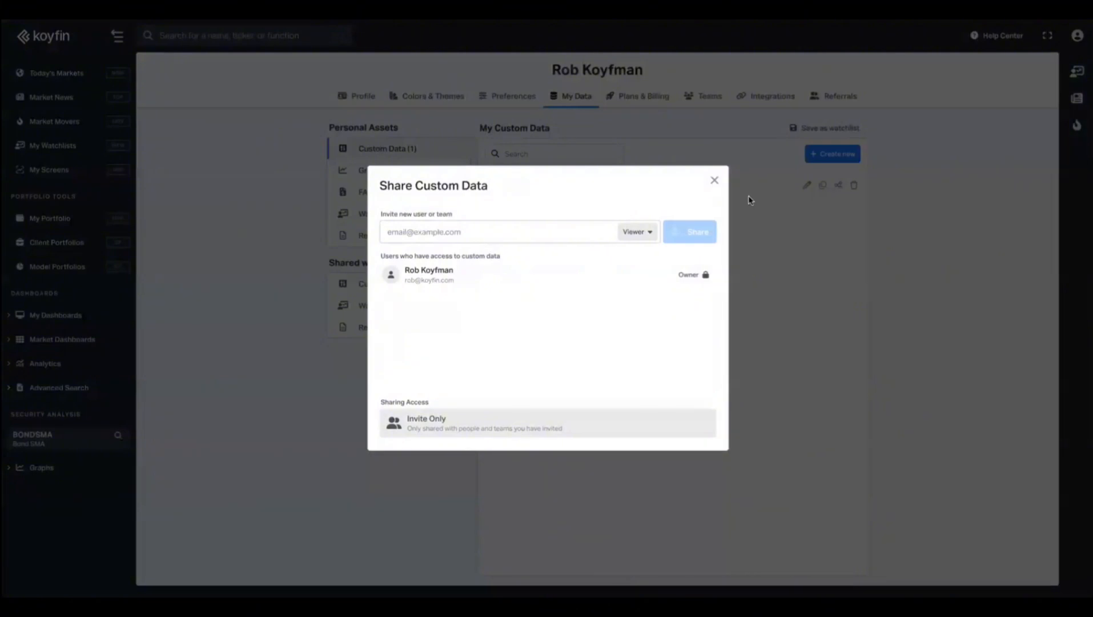
pyautogui.click(713, 181)
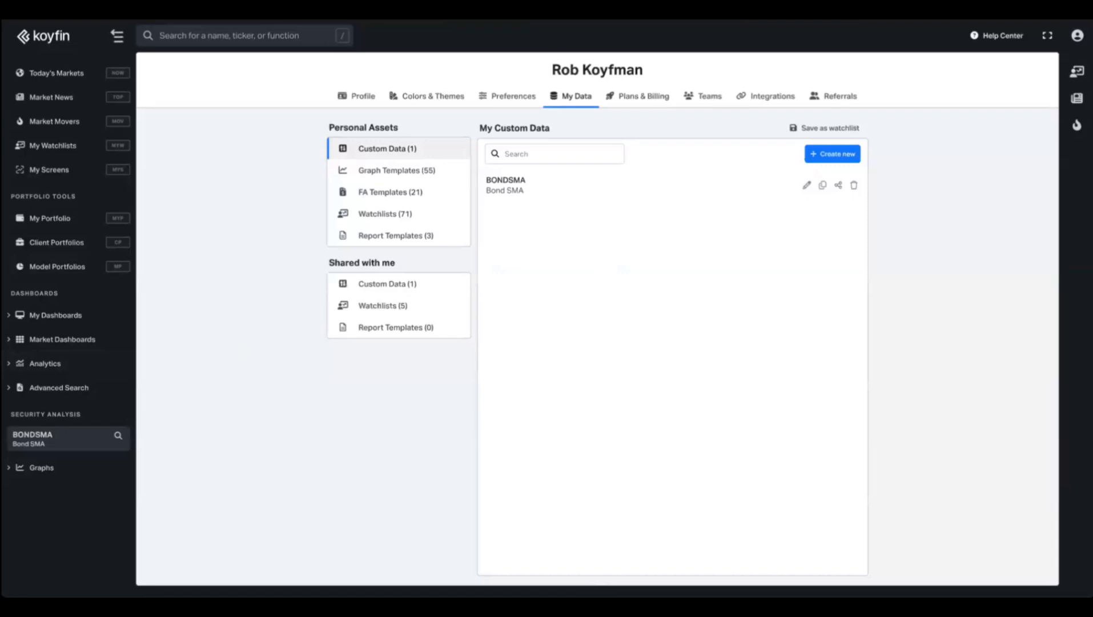
# Highlight the covered agenda items, then the Upcoming releases, on the Agenda slide.
pyautogui.hotkey('ctrl', 'Tab')
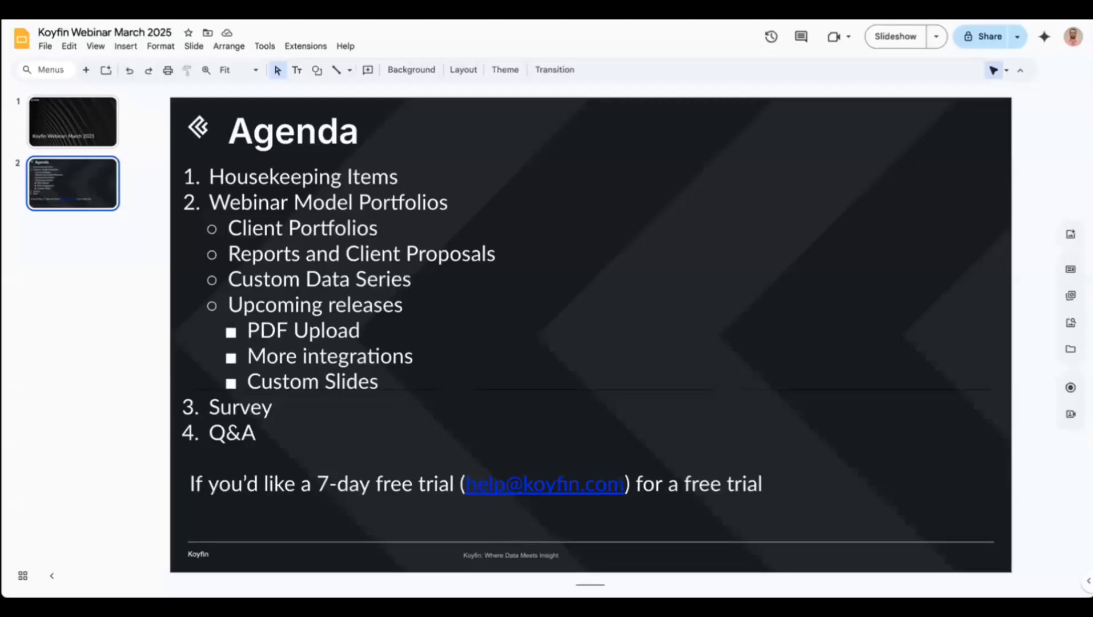
pyautogui.click(386, 383)
pyautogui.moveTo(377, 382); pyautogui.dragTo(228, 253)
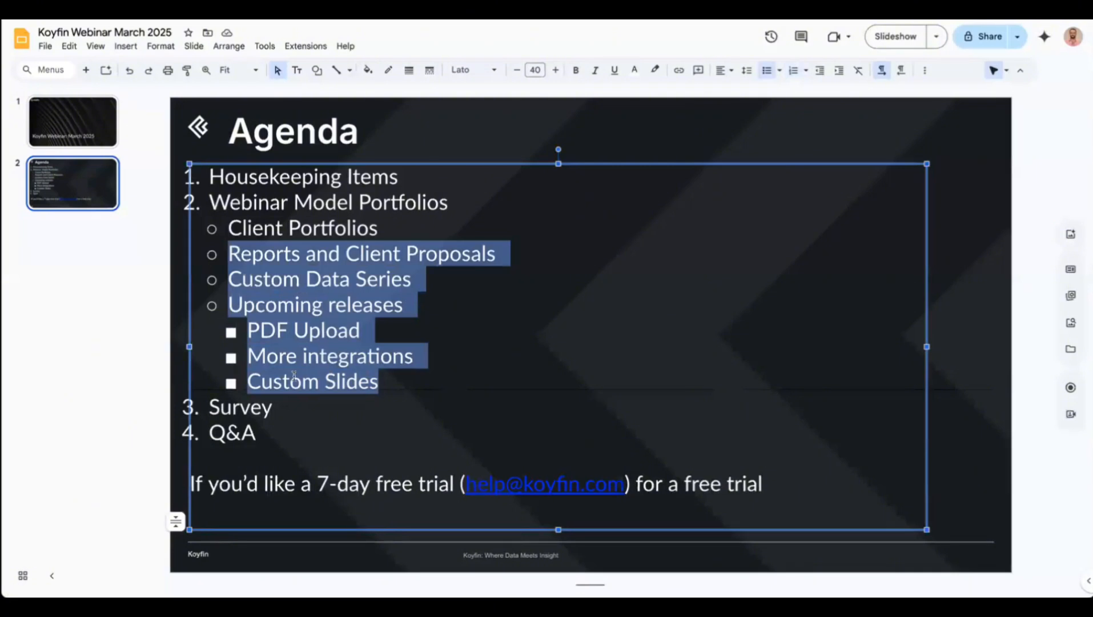
pyautogui.click(290, 329)
pyautogui.moveTo(417, 280); pyautogui.dragTo(185, 195)
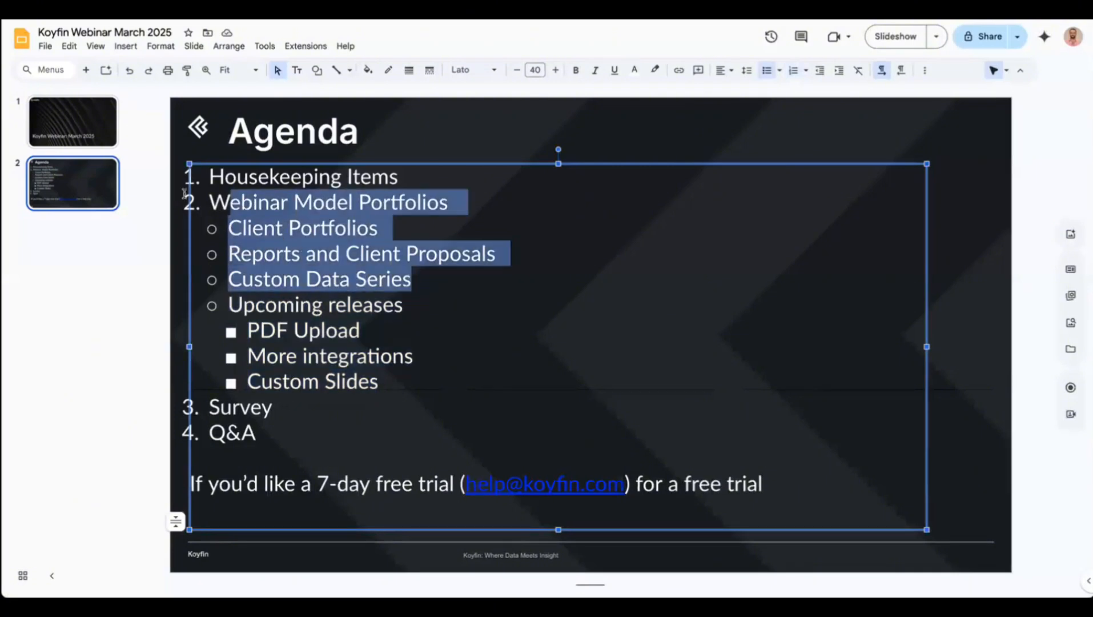
pyautogui.click(342, 307)
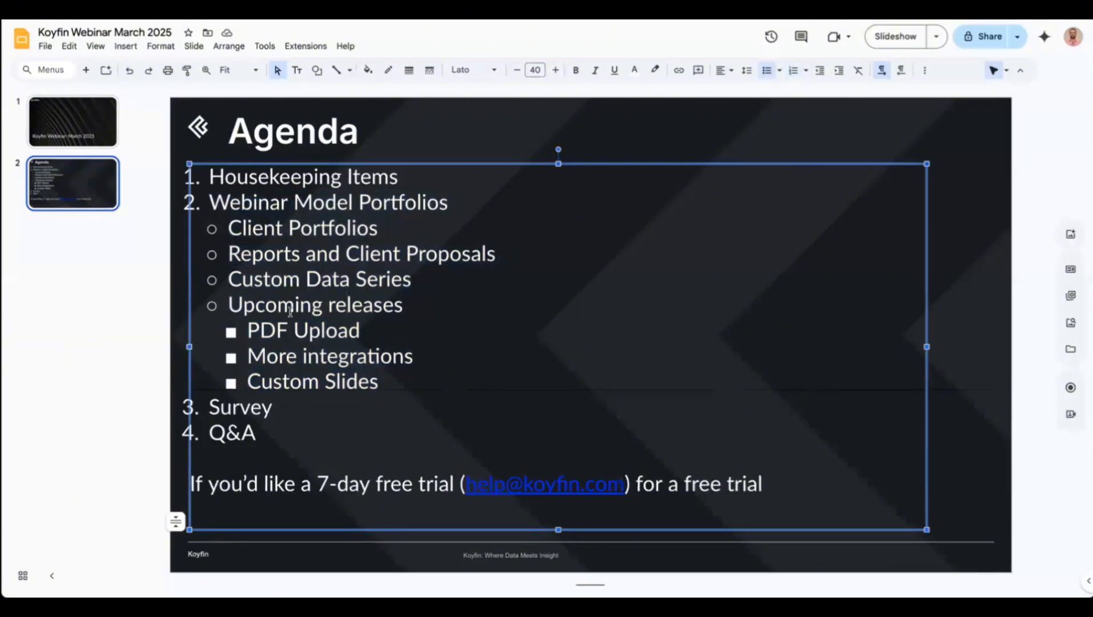
pyautogui.moveTo(242, 310); pyautogui.dragTo(414, 381)
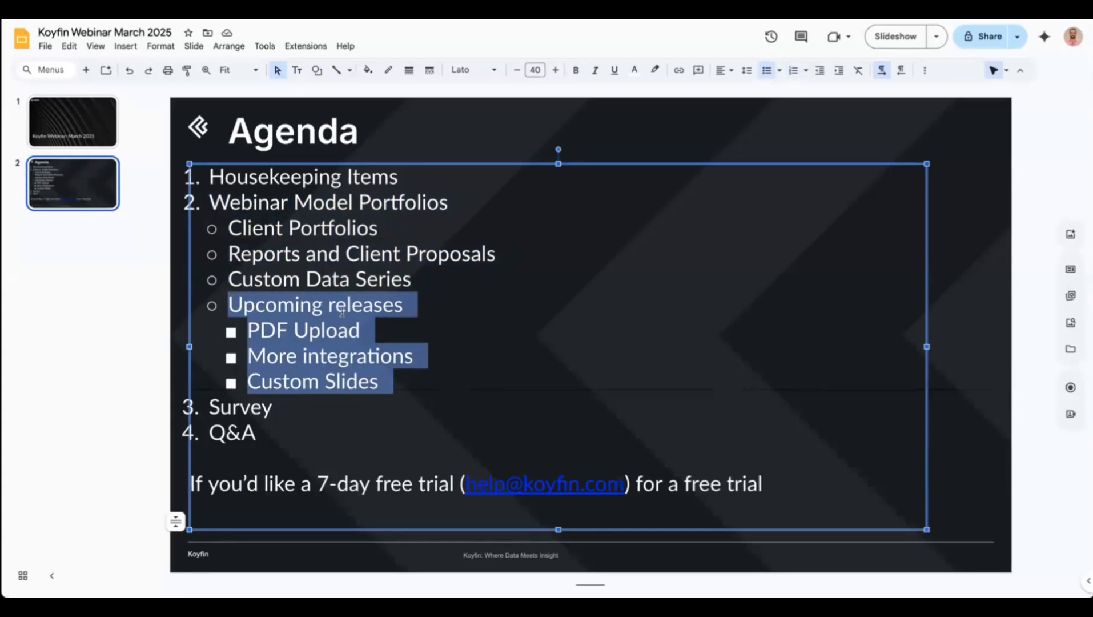
# Return to Koyfin and open Client Portfolios from the sidebar.
pyautogui.click(131, 10)
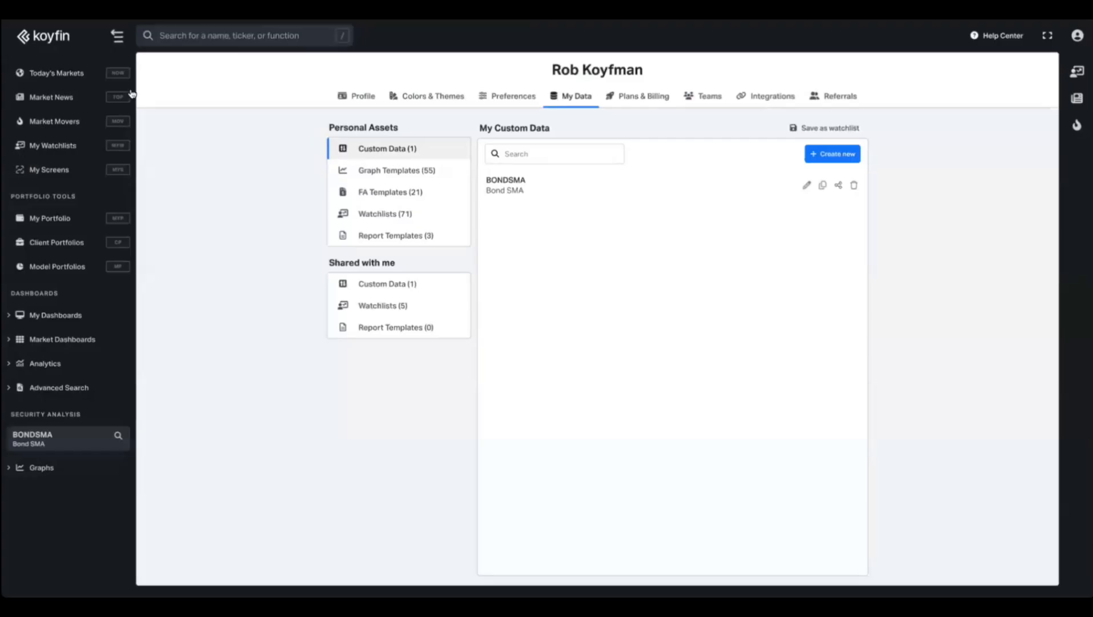
pyautogui.click(56, 243)
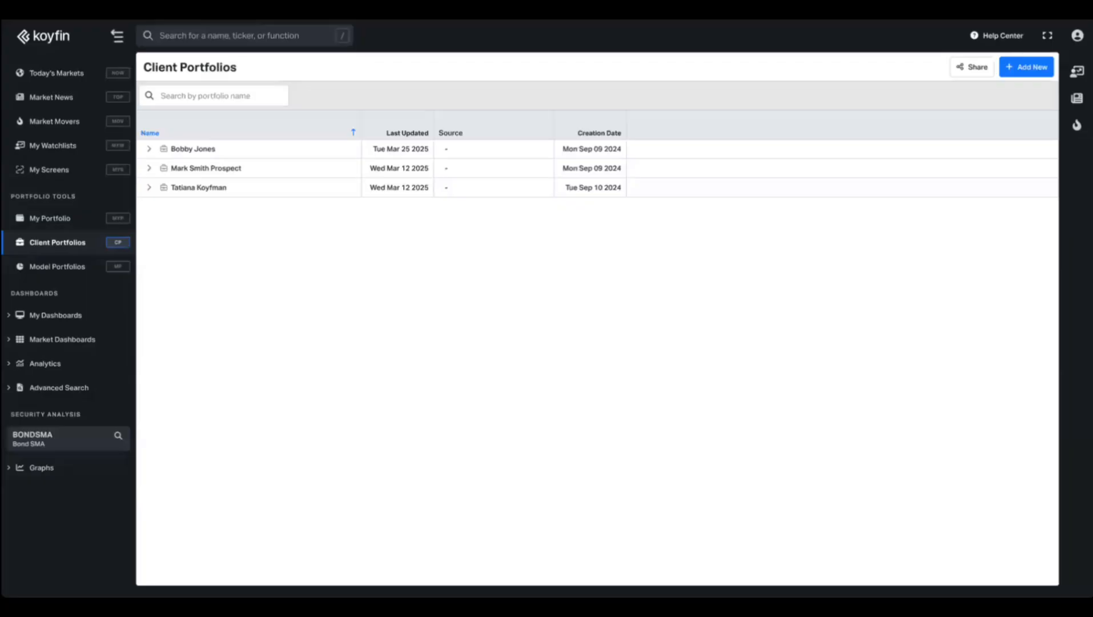
# Preview adding a new client portfolio via PDF Import, then close the Upload PDF dialog.
pyautogui.click(1022, 68)
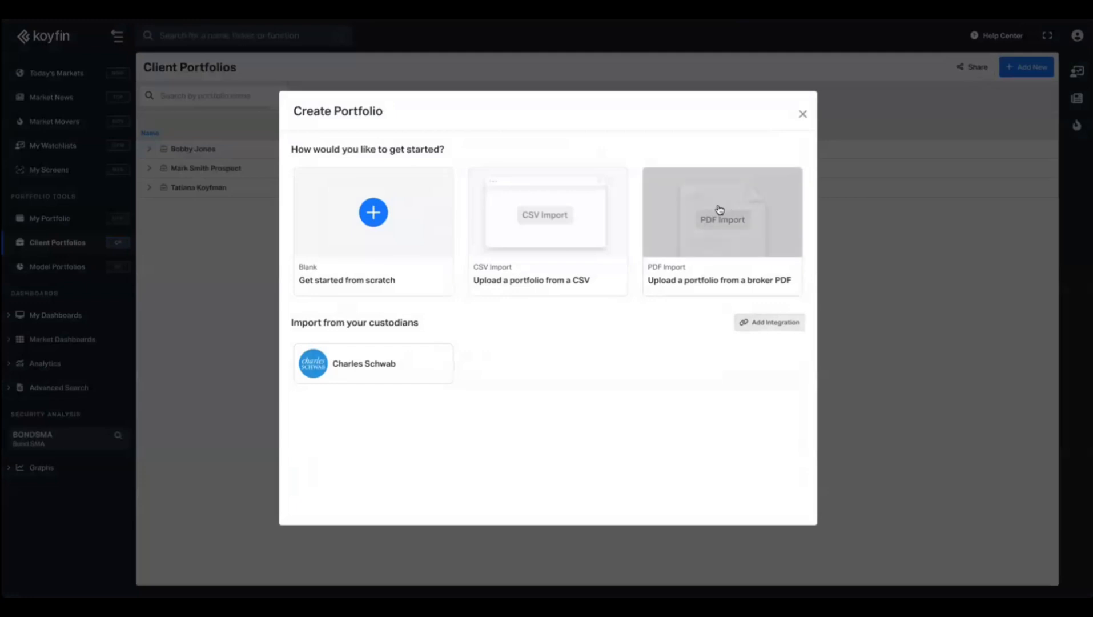
pyautogui.click(720, 210)
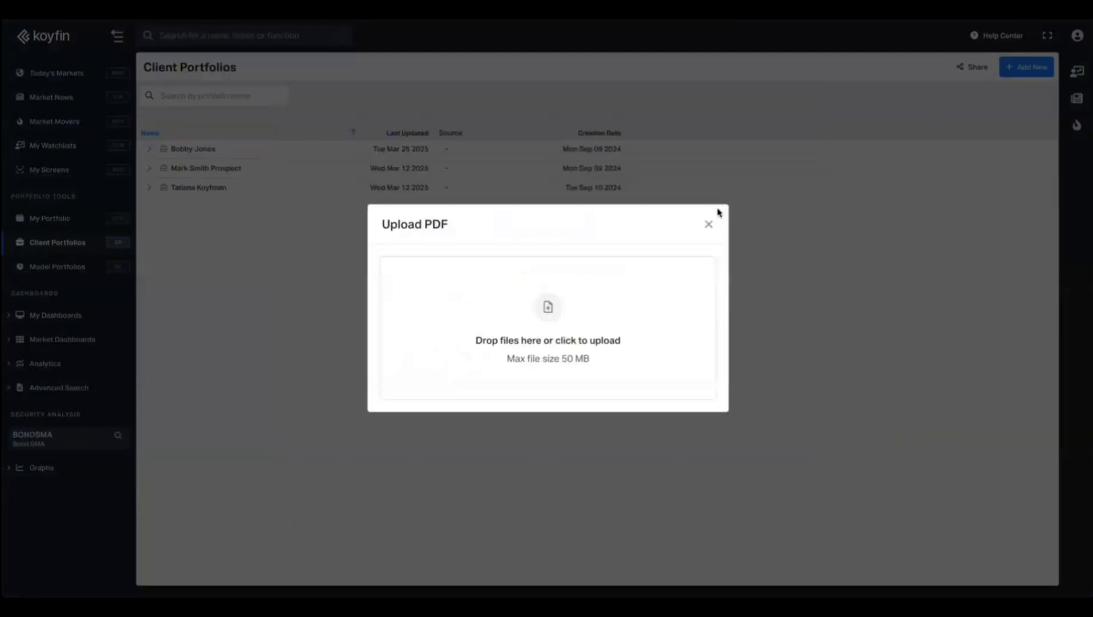
pyautogui.click(708, 224)
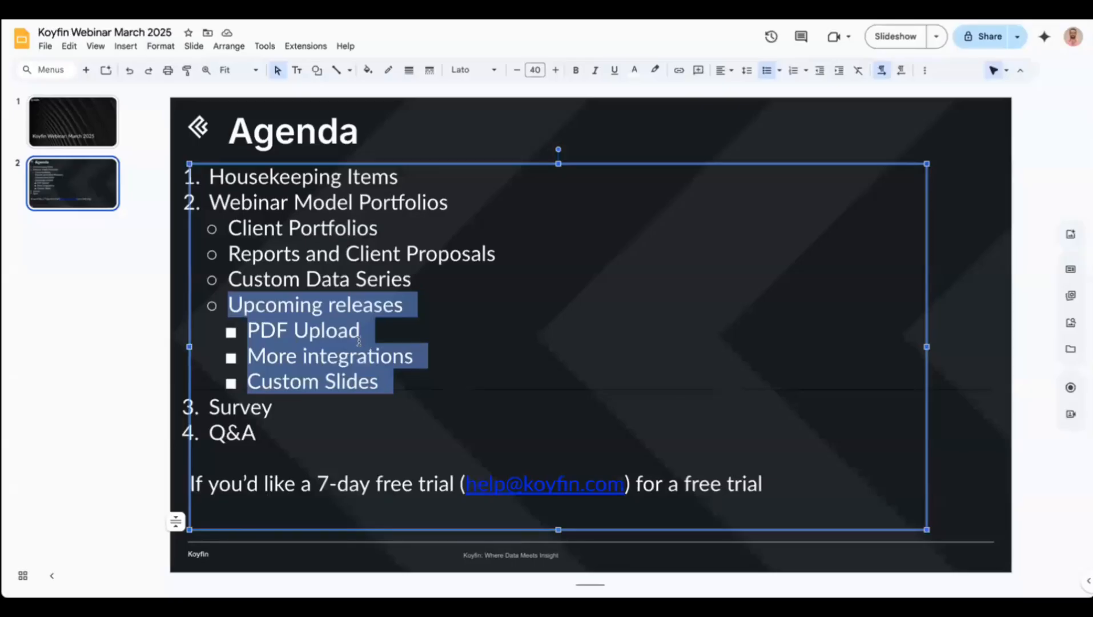
# Highlight the 'PDF Upload' and then the 'More integrations' items on the agenda slide.
pyautogui.click(369, 333)
pyautogui.moveTo(368, 333); pyautogui.dragTo(247, 332)
pyautogui.click(388, 372)
pyautogui.moveTo(424, 363); pyautogui.dragTo(250, 363)
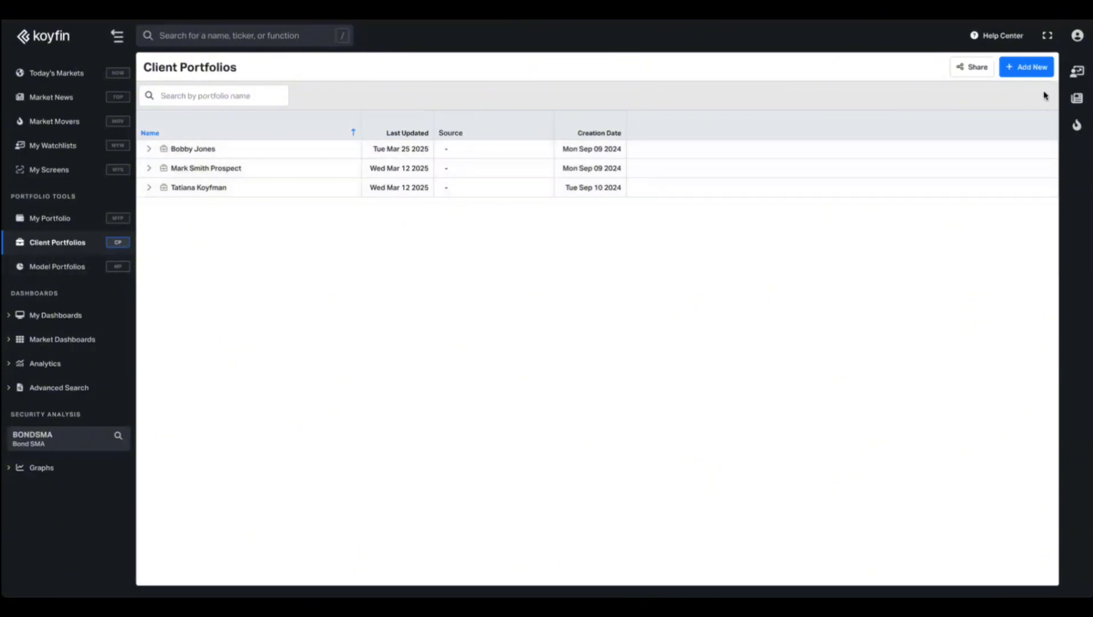
# Show the Create Portfolio options, including Charles Schwab import, then return to the agenda's Custom Slides line.
pyautogui.click(1028, 67)
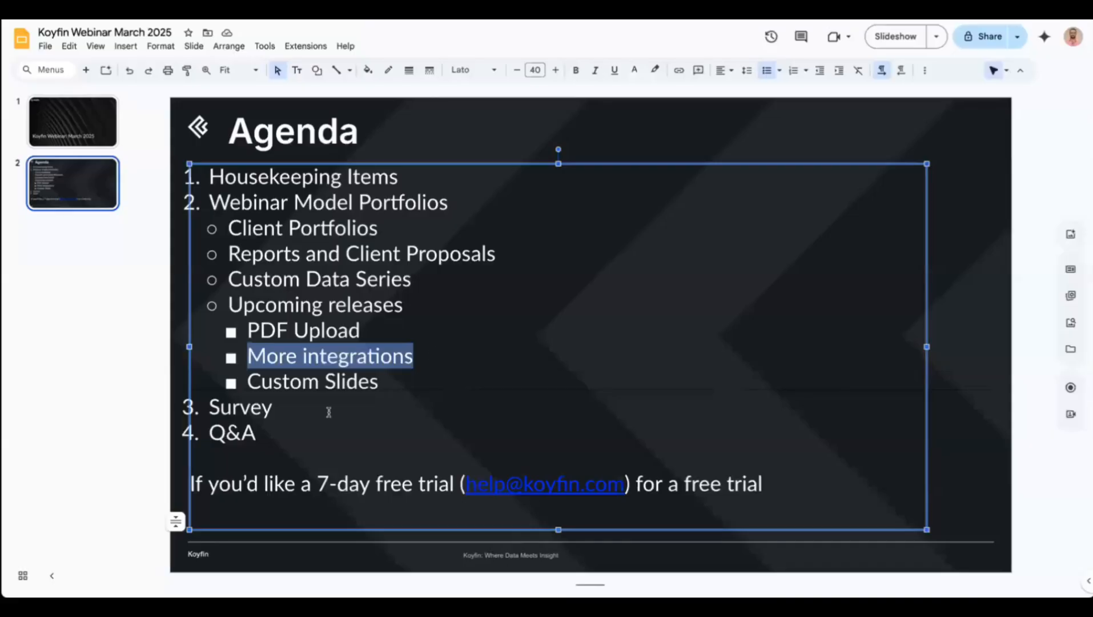
pyautogui.click(313, 388)
pyautogui.click(290, 374)
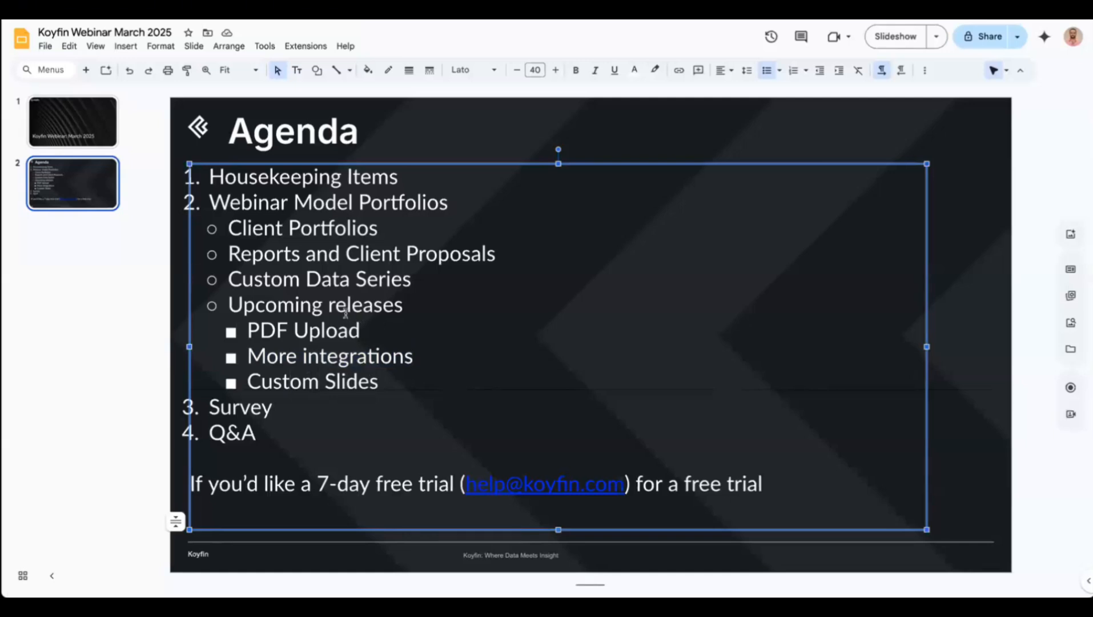
pyautogui.moveTo(415, 379); pyautogui.dragTo(246, 371)
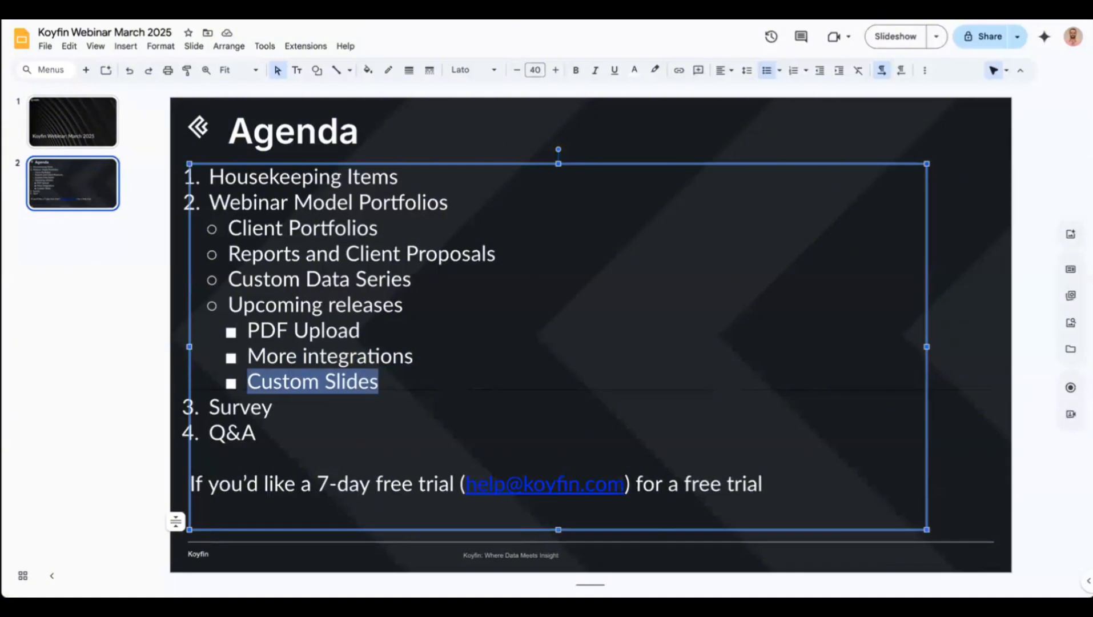
pyautogui.click(266, 583)
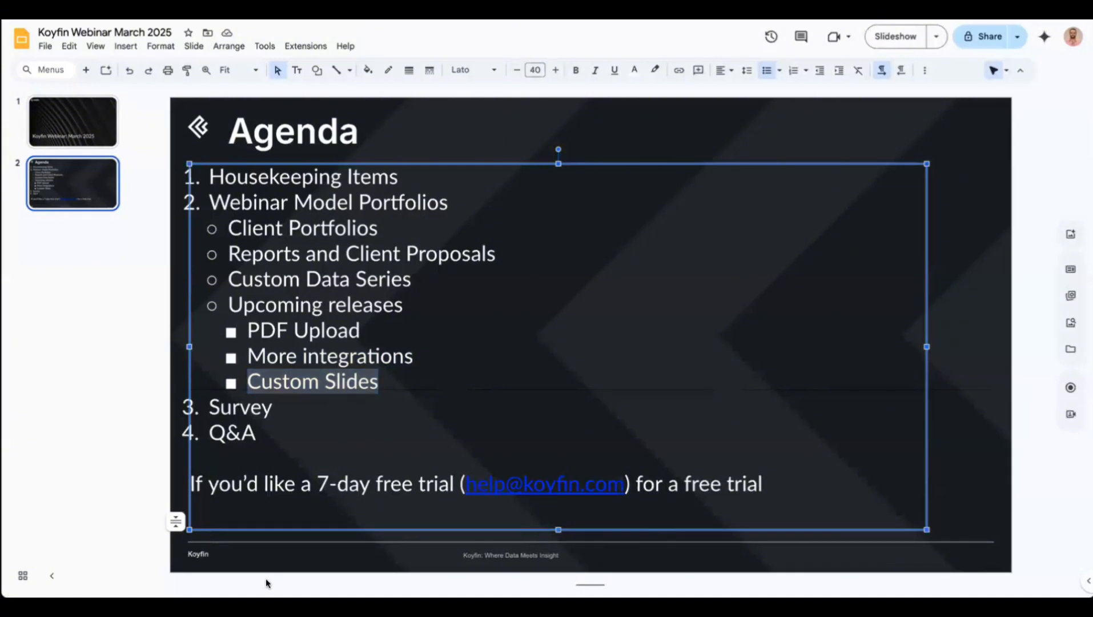
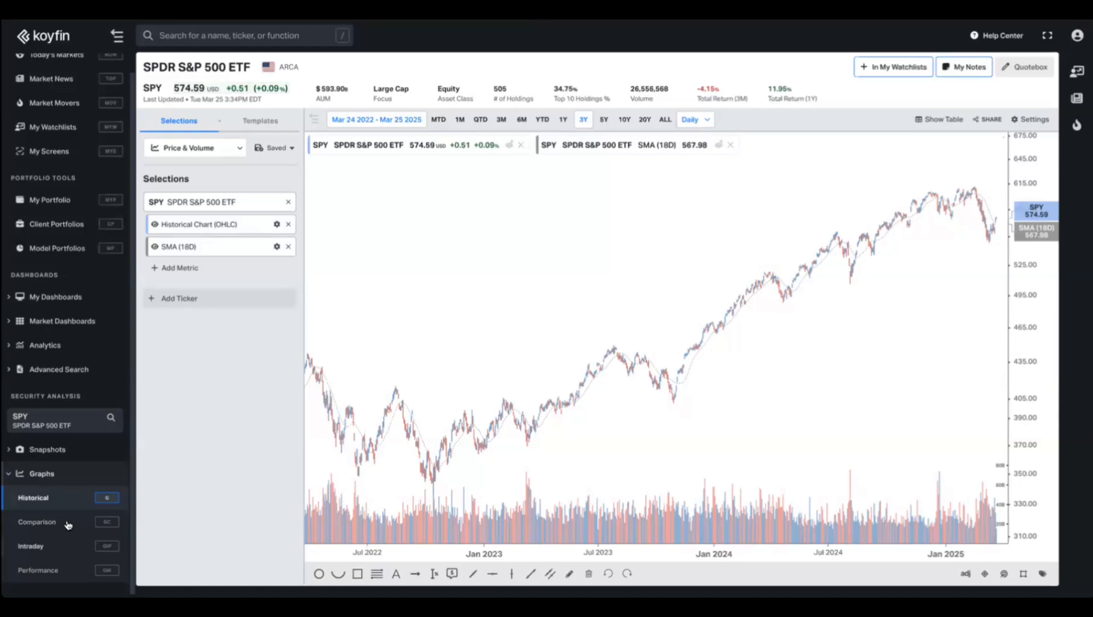
# Add TOT and TLT to SPY's performance graph.
pyautogui.click(64, 570)
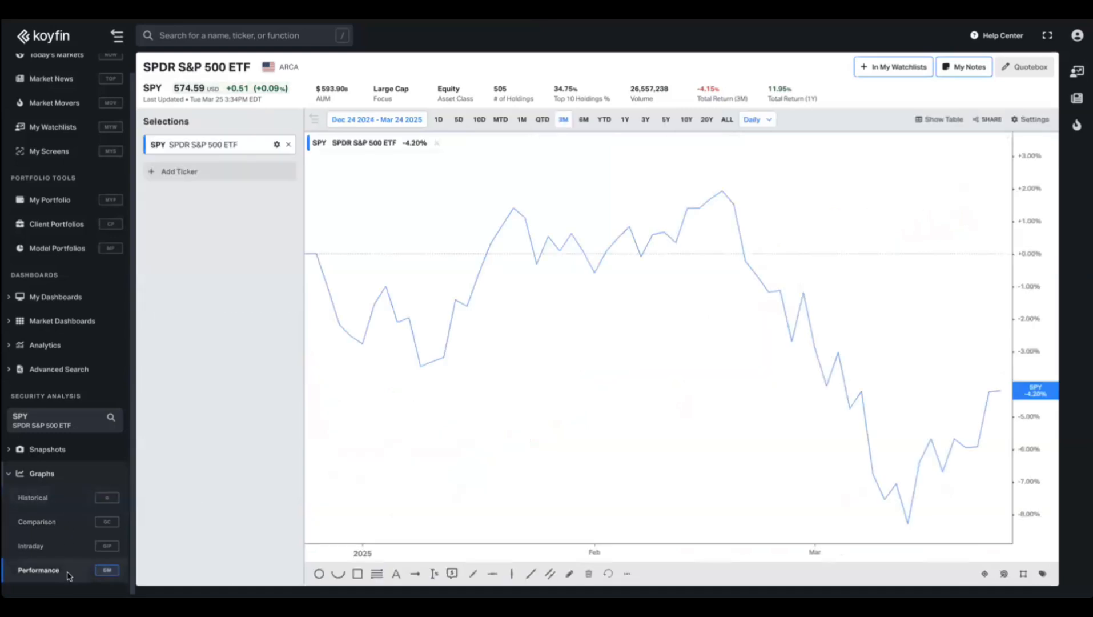
pyautogui.click(224, 173)
pyautogui.write('tot')
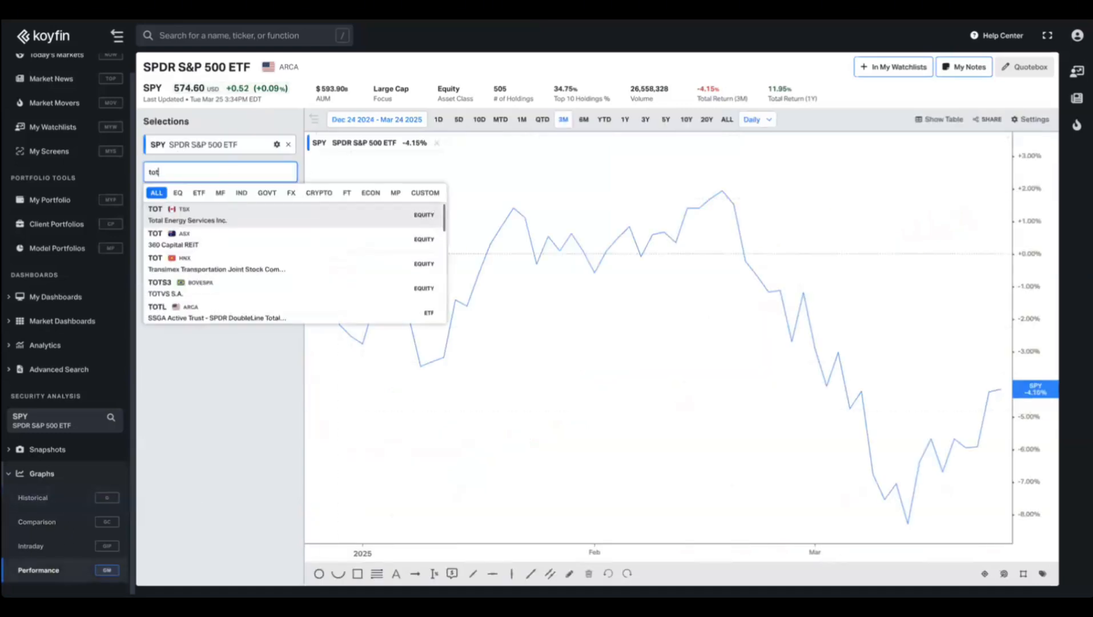
pyautogui.press('Return')
pyautogui.write('tlt')
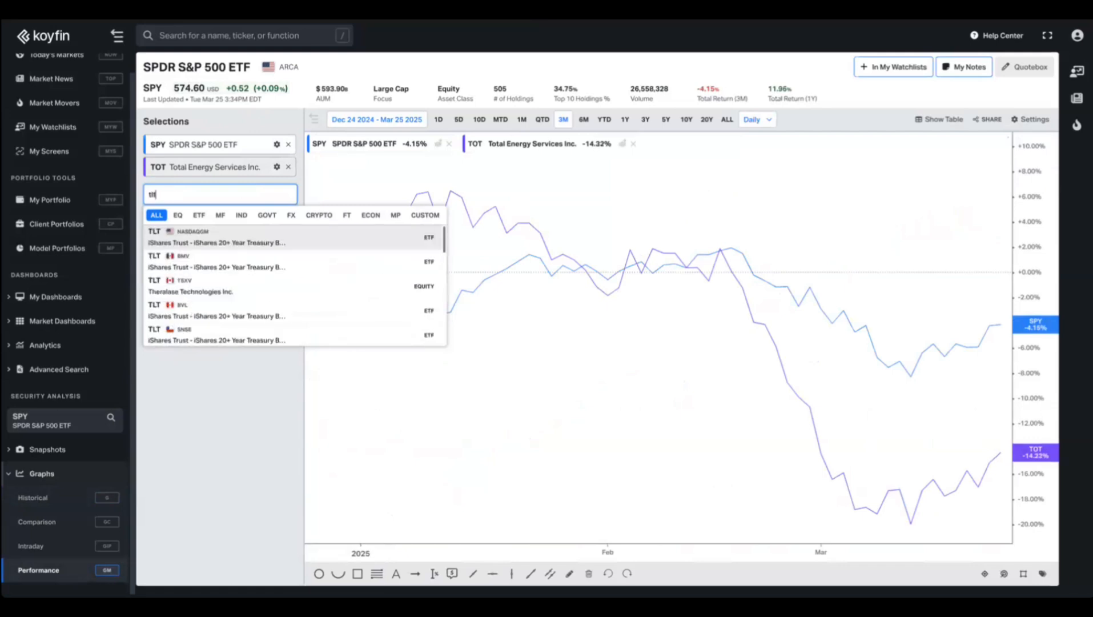
pyautogui.press('Return')
pyautogui.click(215, 469)
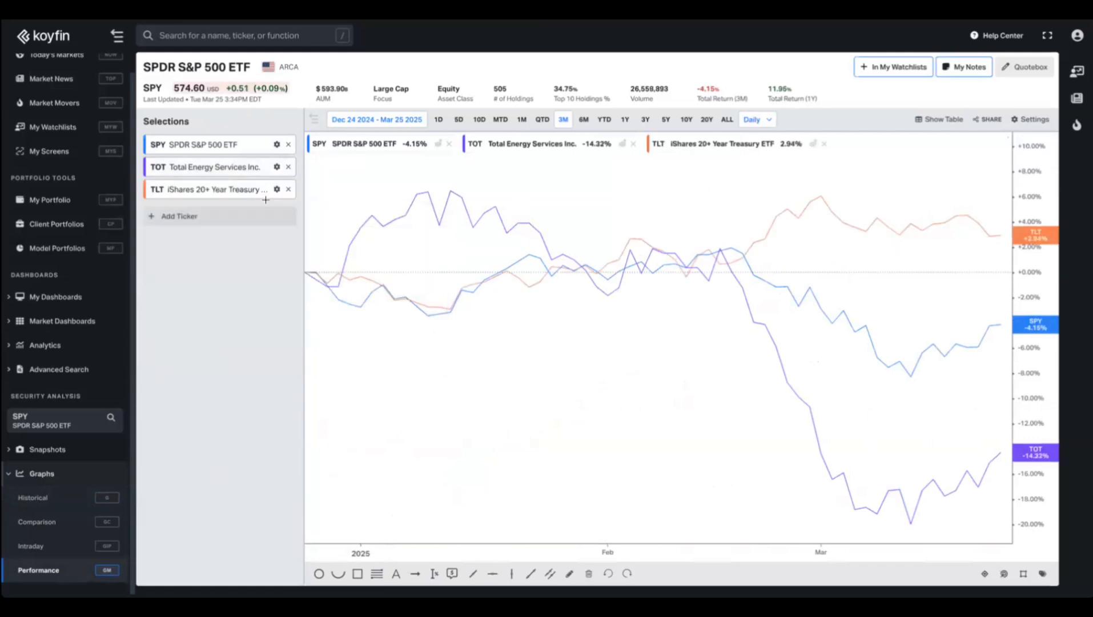
# Extend the performance chart to 20 years, then bring up SPY's comparison graph.
pyautogui.click(686, 120)
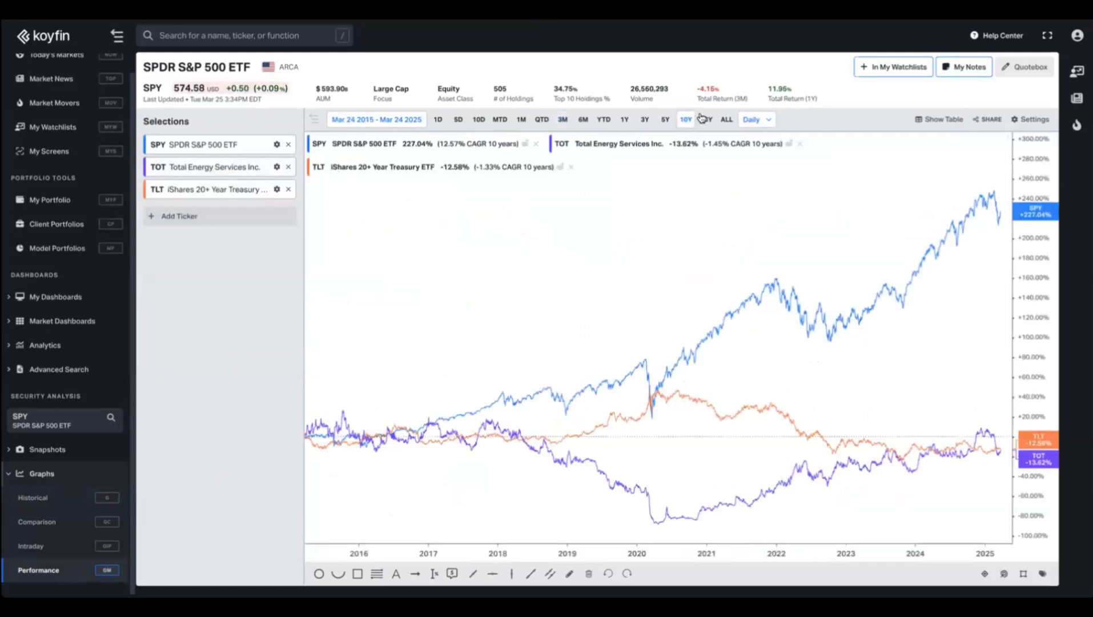
pyautogui.click(706, 120)
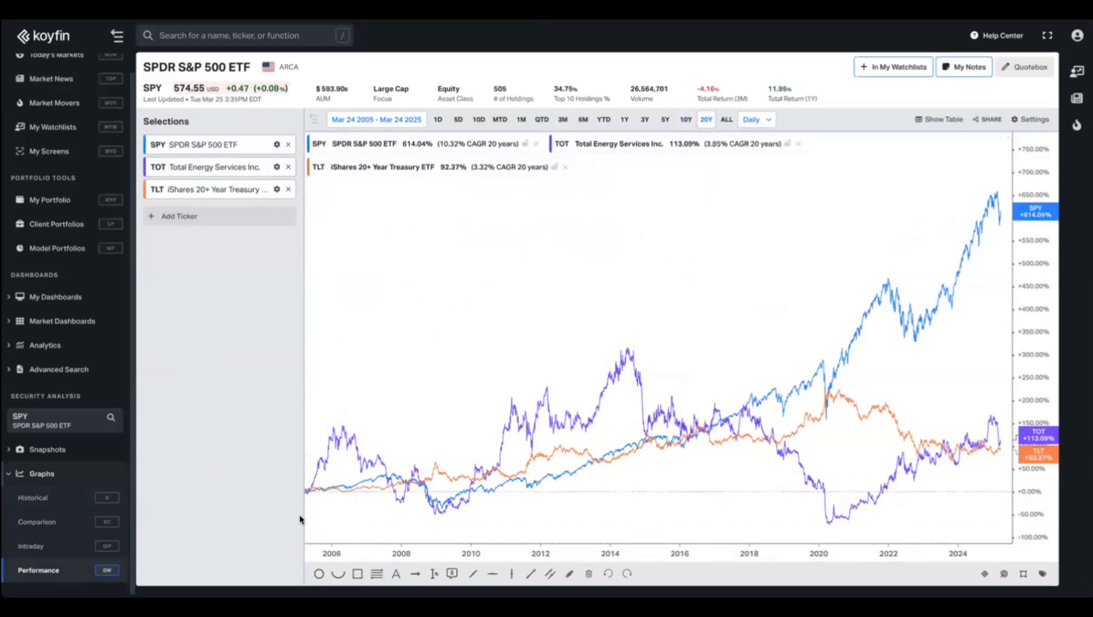
pyautogui.click(37, 523)
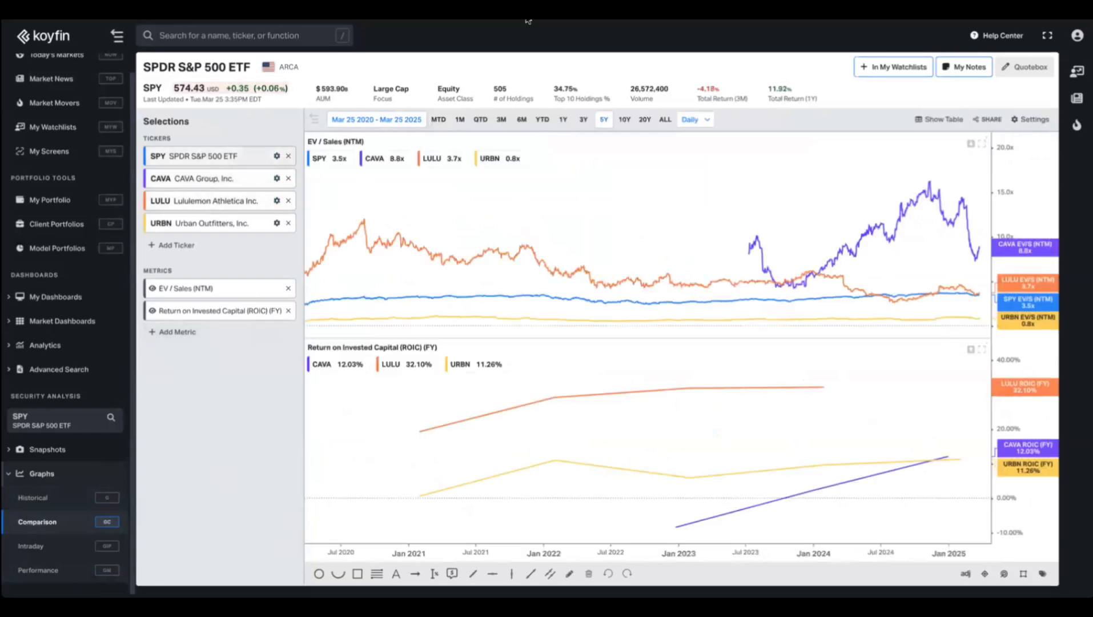
# Set the comparison to 10 years and add a Price / Earnings - P/E (NTM) panel.
pyautogui.click(625, 119)
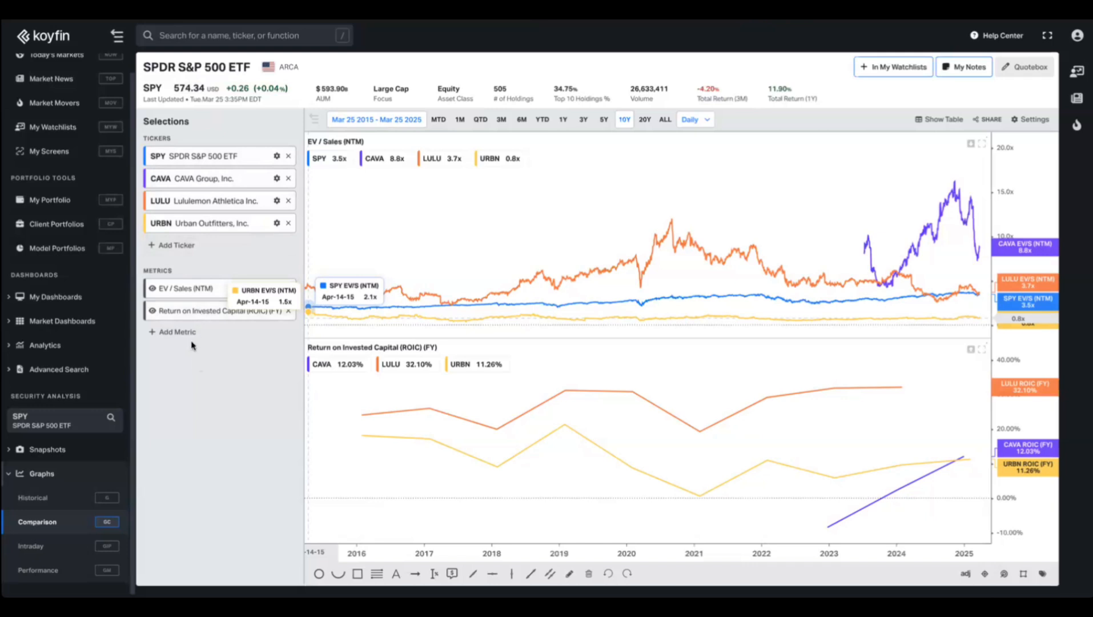
pyautogui.click(174, 332)
pyautogui.write('p/e')
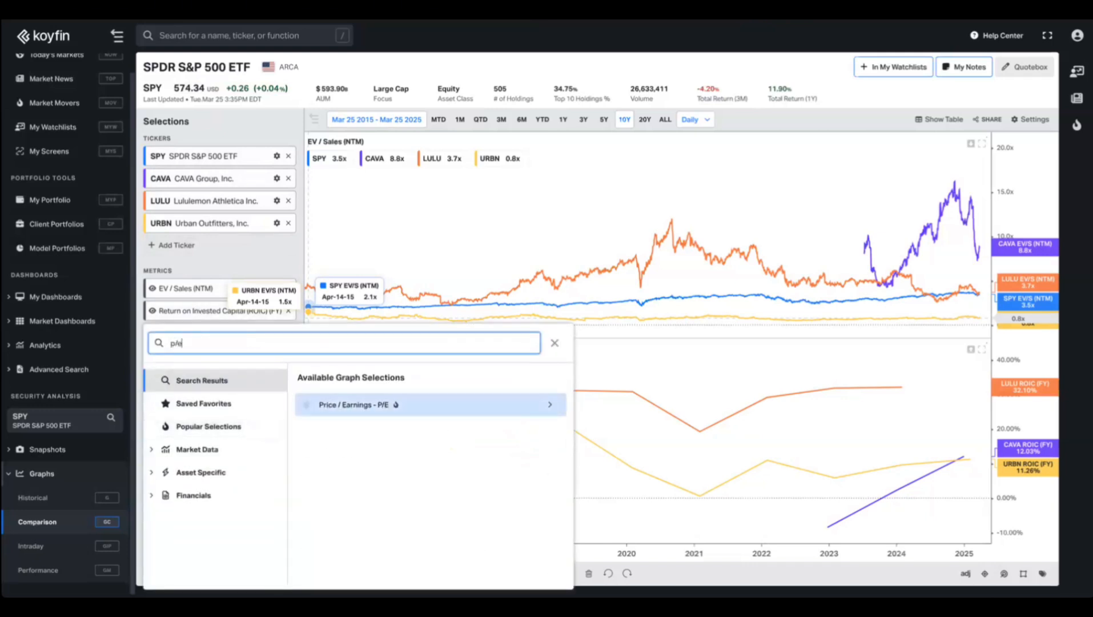
pyautogui.press('Return')
pyautogui.press('Down')
pyautogui.press('Return')
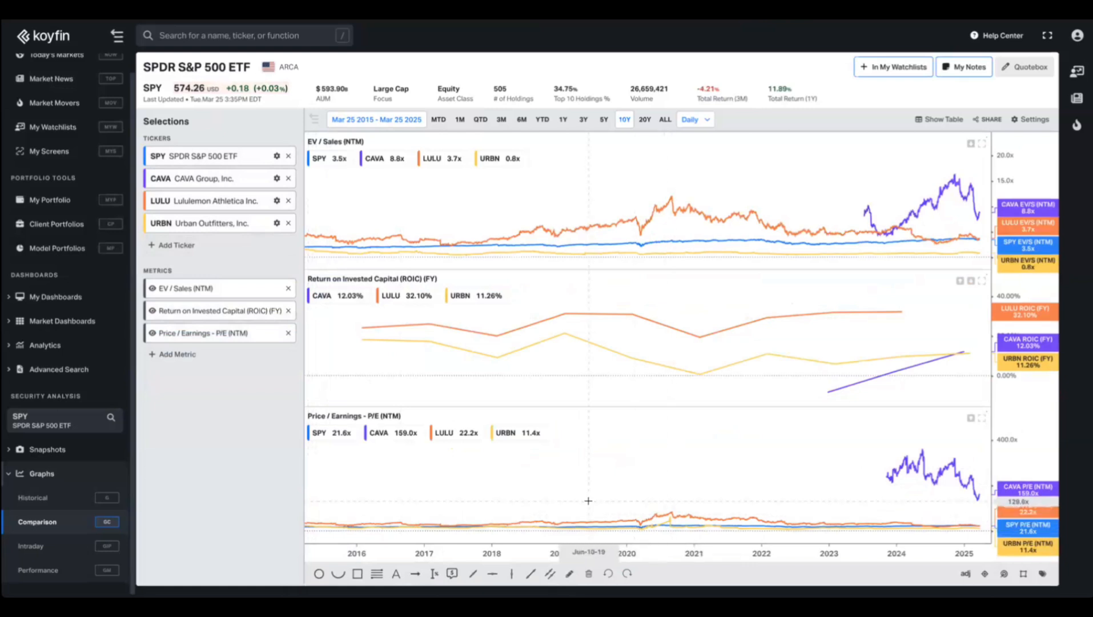
# Zoom into the comparison chart and hide the ROIC metric.
pyautogui.scroll(4, 591, 506)
pyautogui.scroll(3, 592, 507)
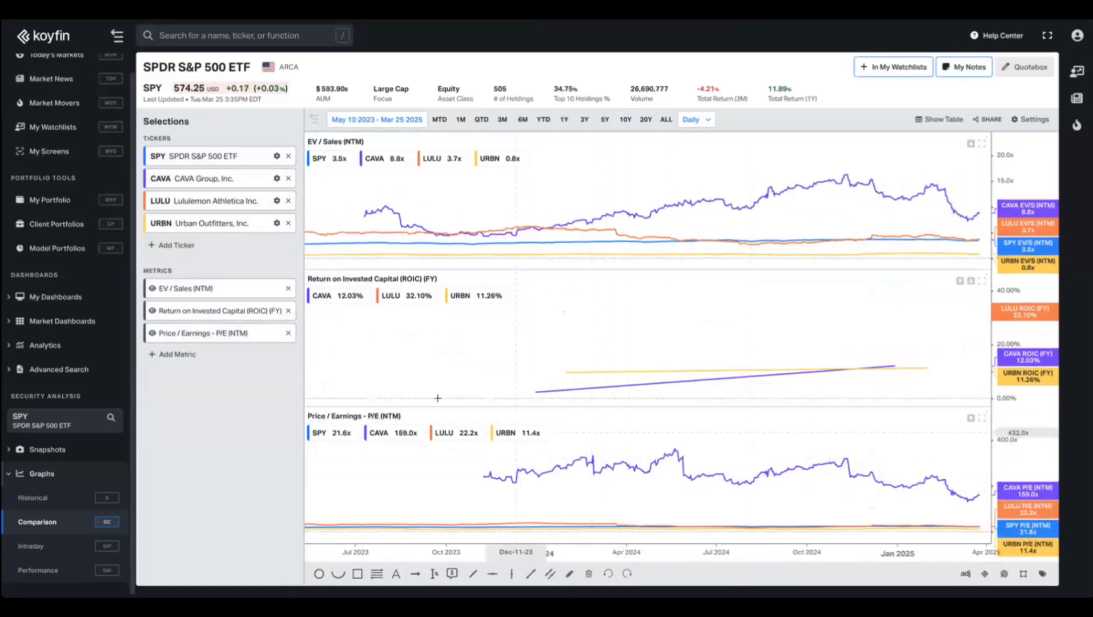
pyautogui.click(150, 311)
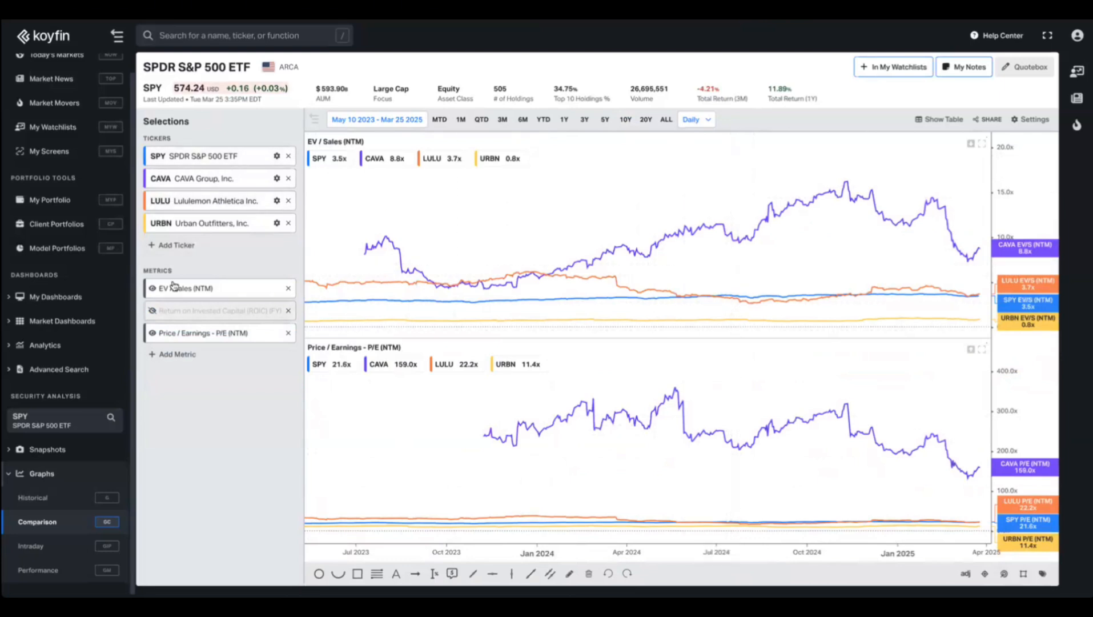
# Load the Unsaved Template on SPY's historical graph and remove CAVA, LULU, ROIC and EV/Sales.
pyautogui.click(63, 501)
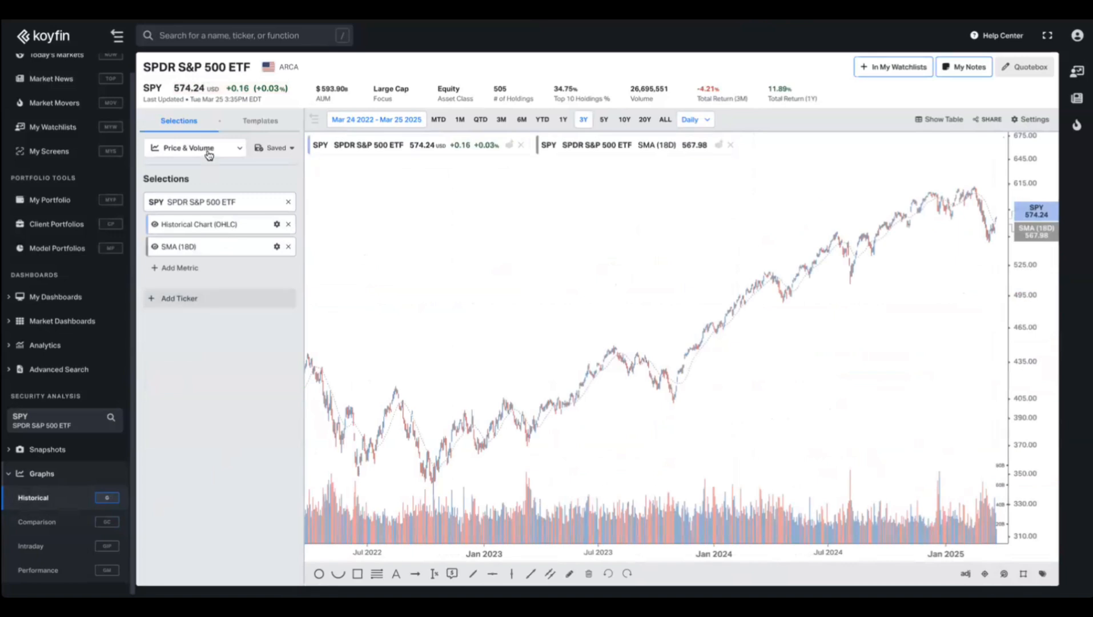
pyautogui.click(210, 150)
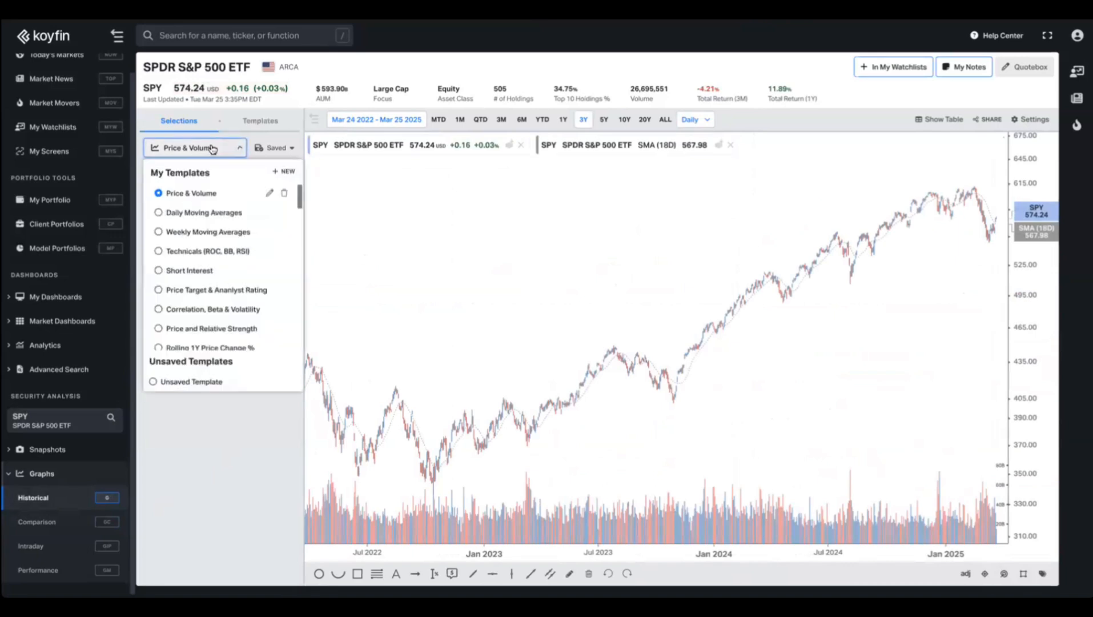
pyautogui.click(183, 383)
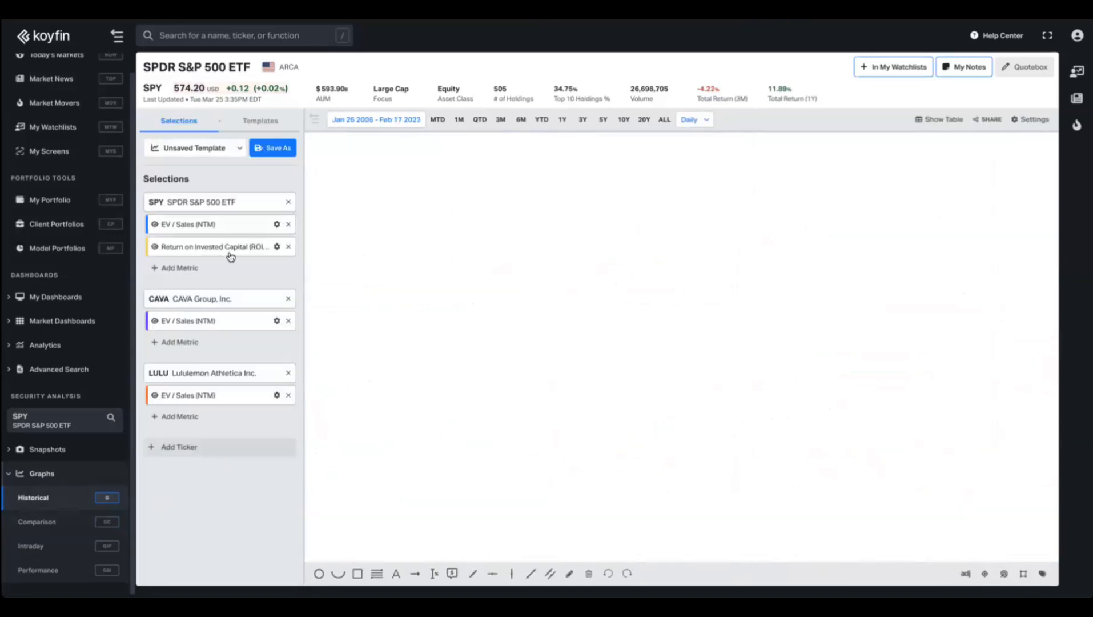
pyautogui.click(288, 299)
pyautogui.click(288, 246)
pyautogui.click(288, 277)
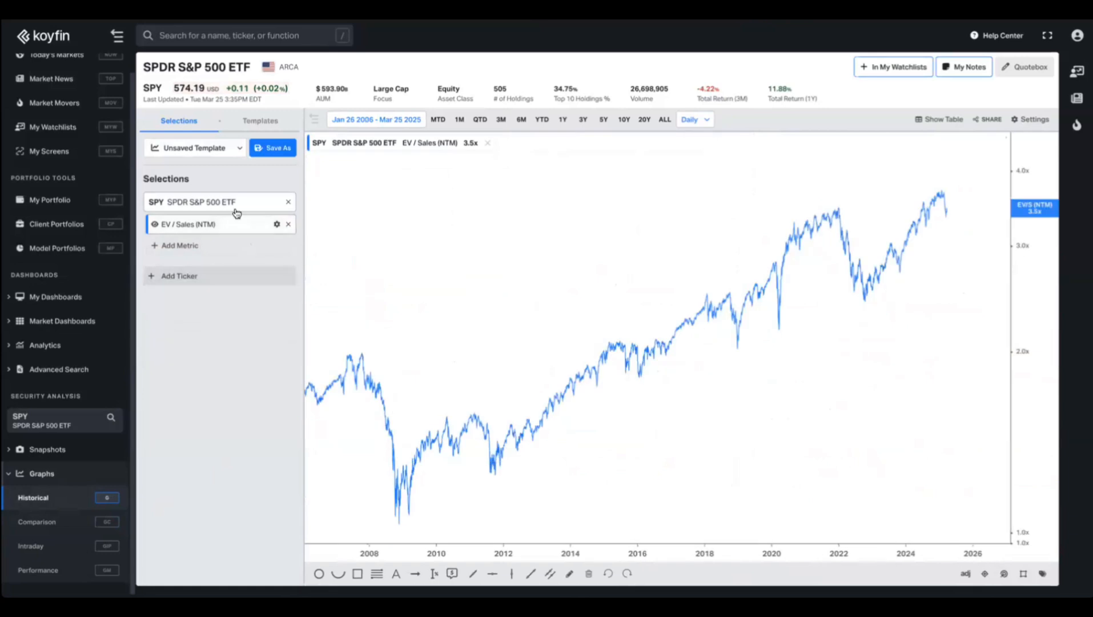
pyautogui.click(287, 224)
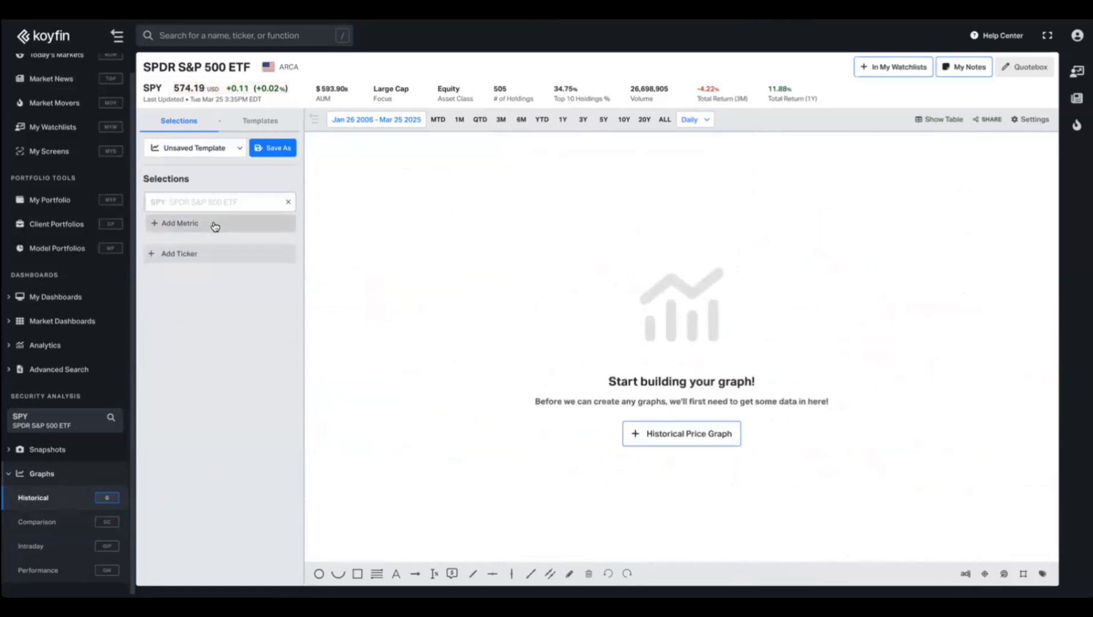
# Add a 10-year Historical Price Graph with Total Return overlaid on it.
pyautogui.click(215, 225)
pyautogui.write('hist')
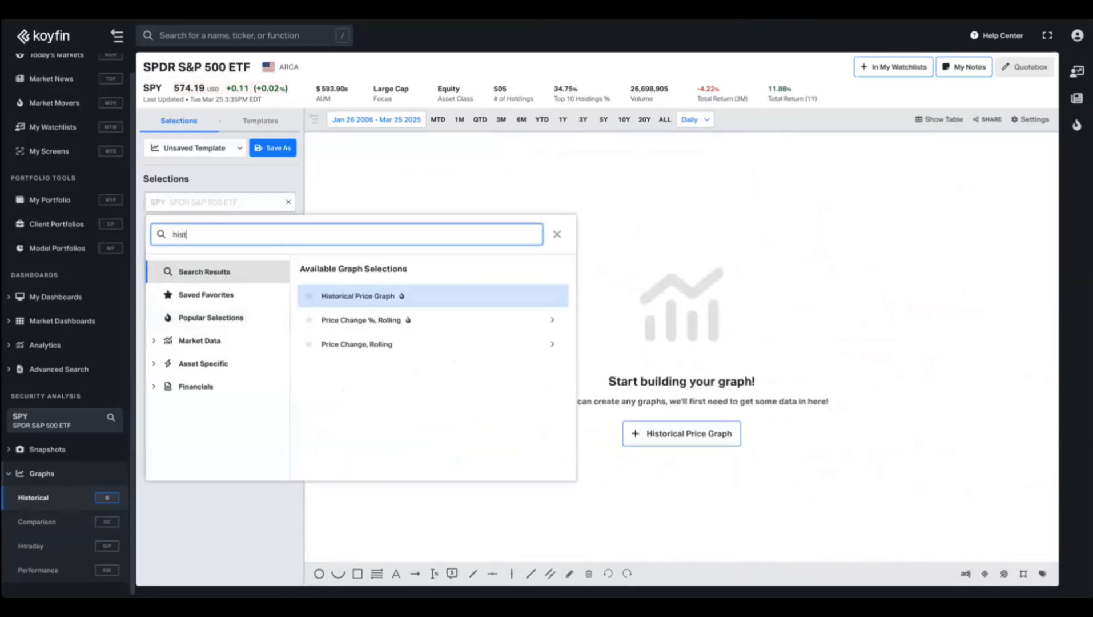
pyautogui.press('Return')
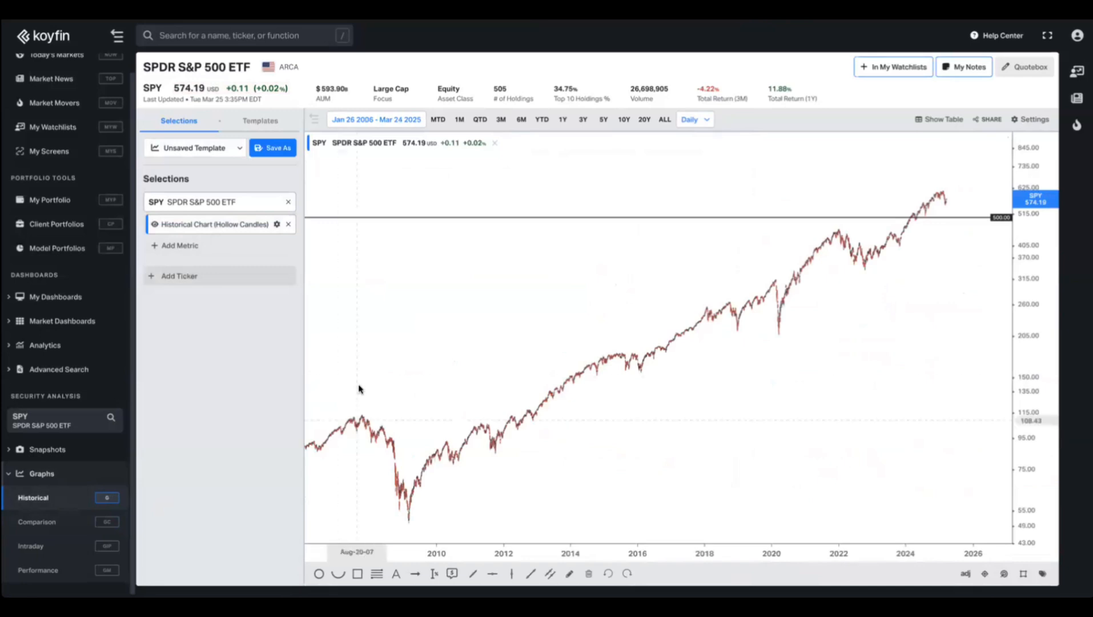
pyautogui.click(624, 119)
pyautogui.click(211, 248)
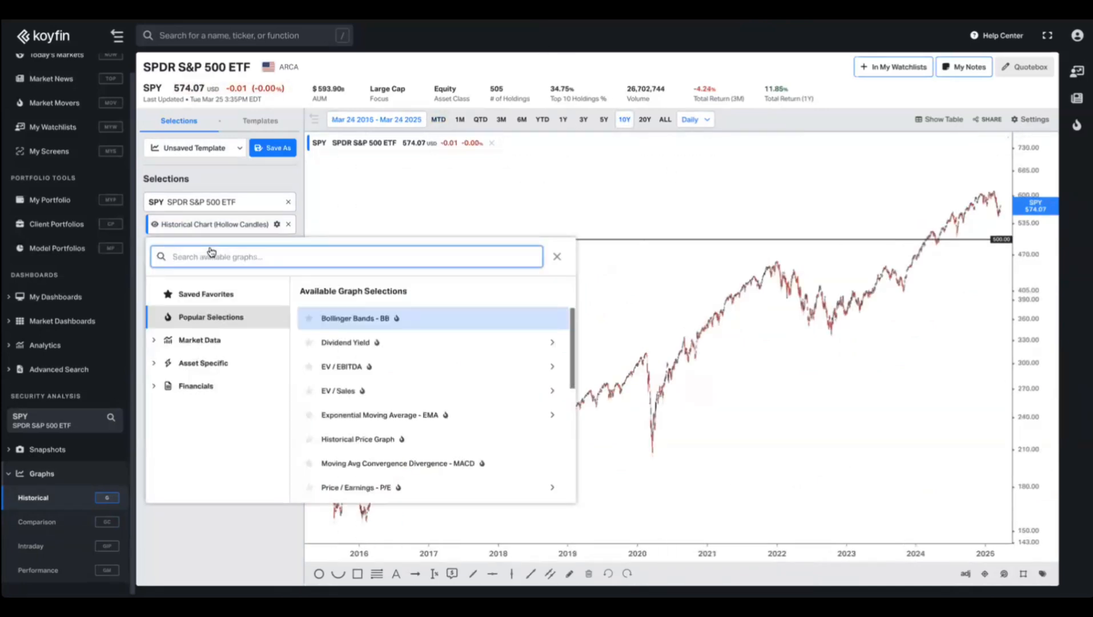
pyautogui.write('to')
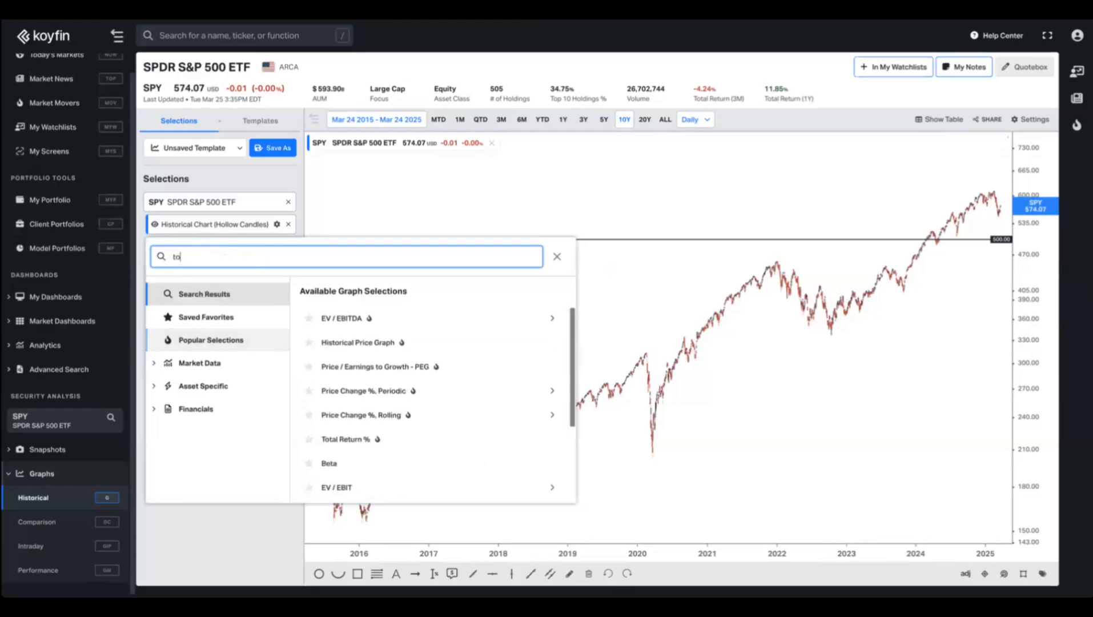
pyautogui.write('tal re')
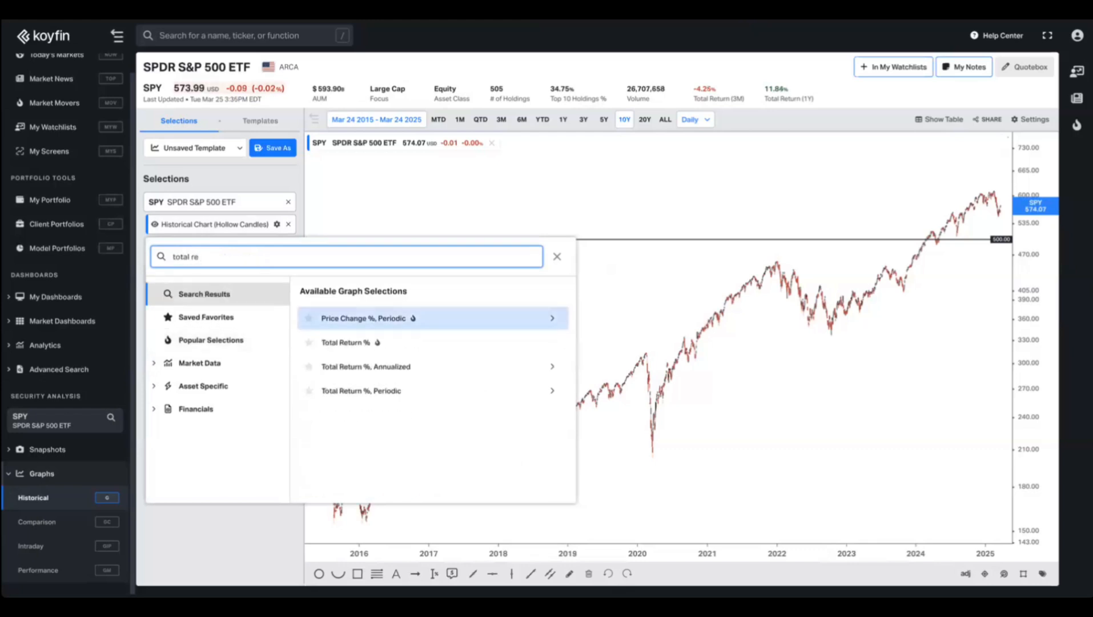
pyautogui.click(346, 342)
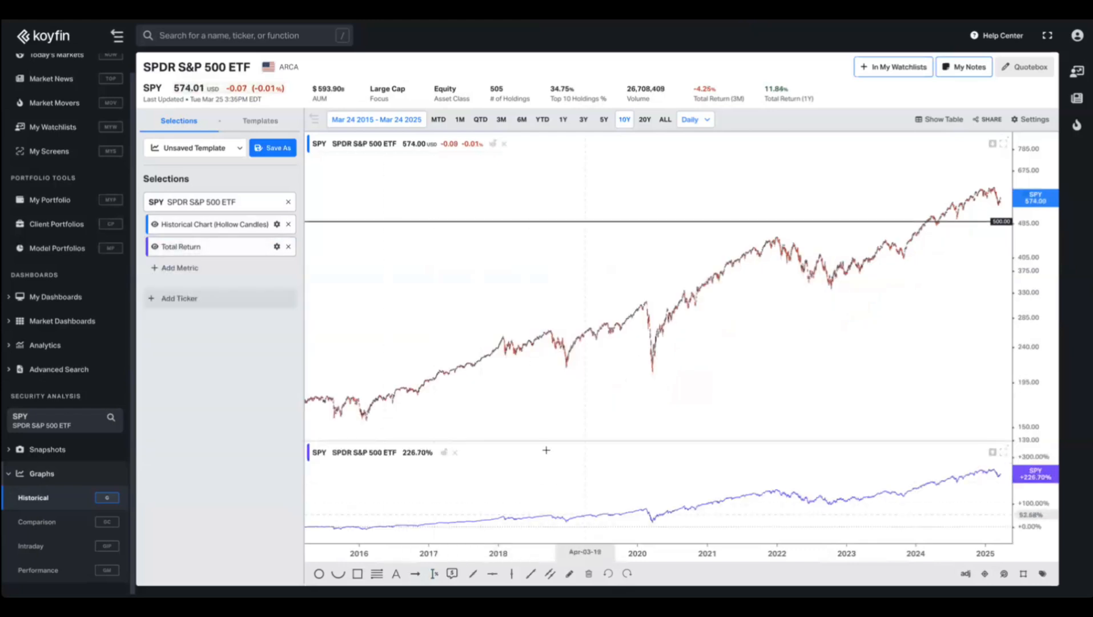
pyautogui.moveTo(546, 440); pyautogui.dragTo(539, 356)
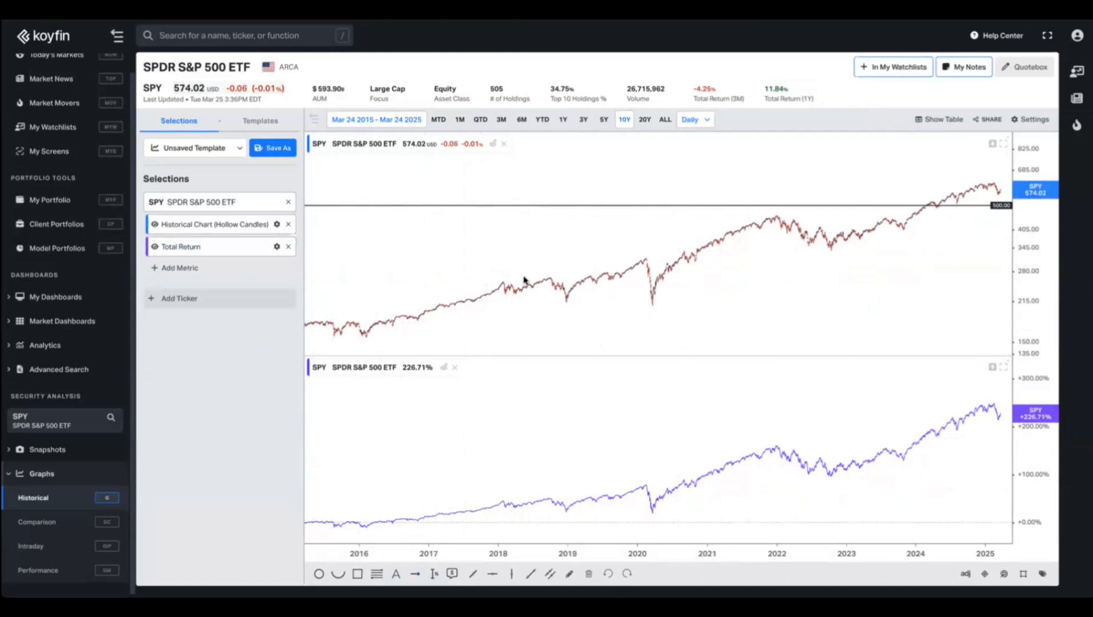
pyautogui.click(443, 367)
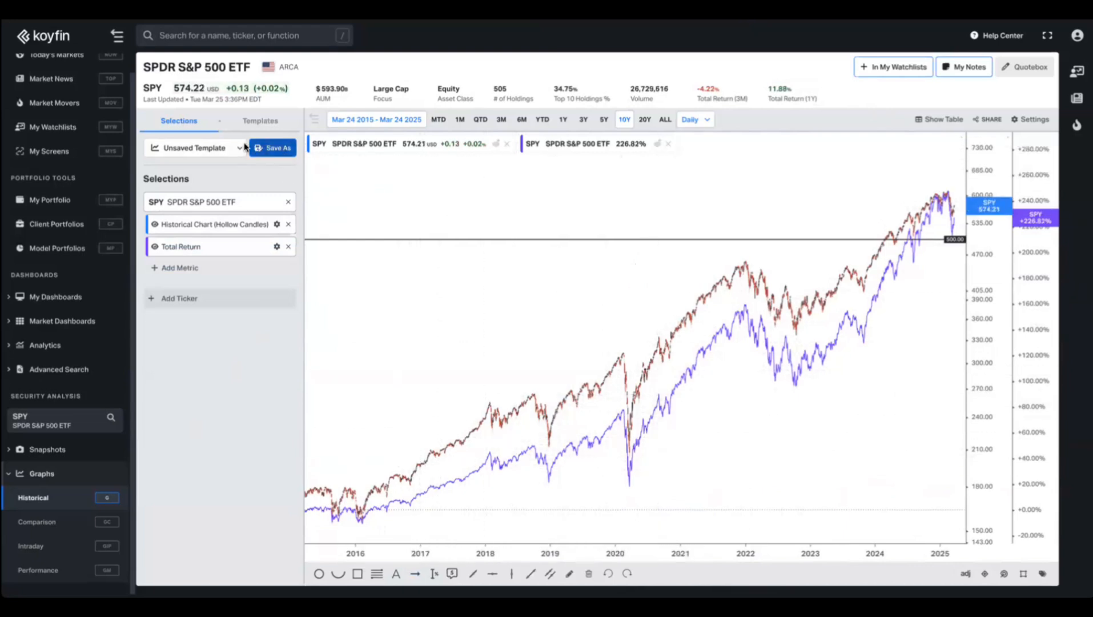
# Save the graph as the template 'Price and Total Return'.
pyautogui.click(274, 148)
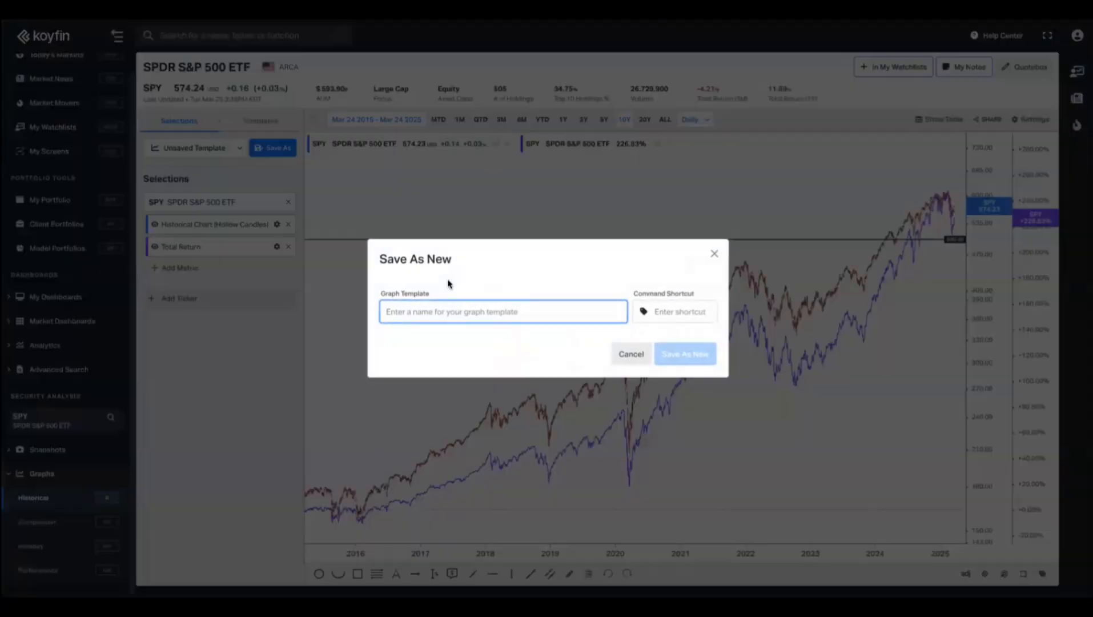
pyautogui.write('Price and Total Return')
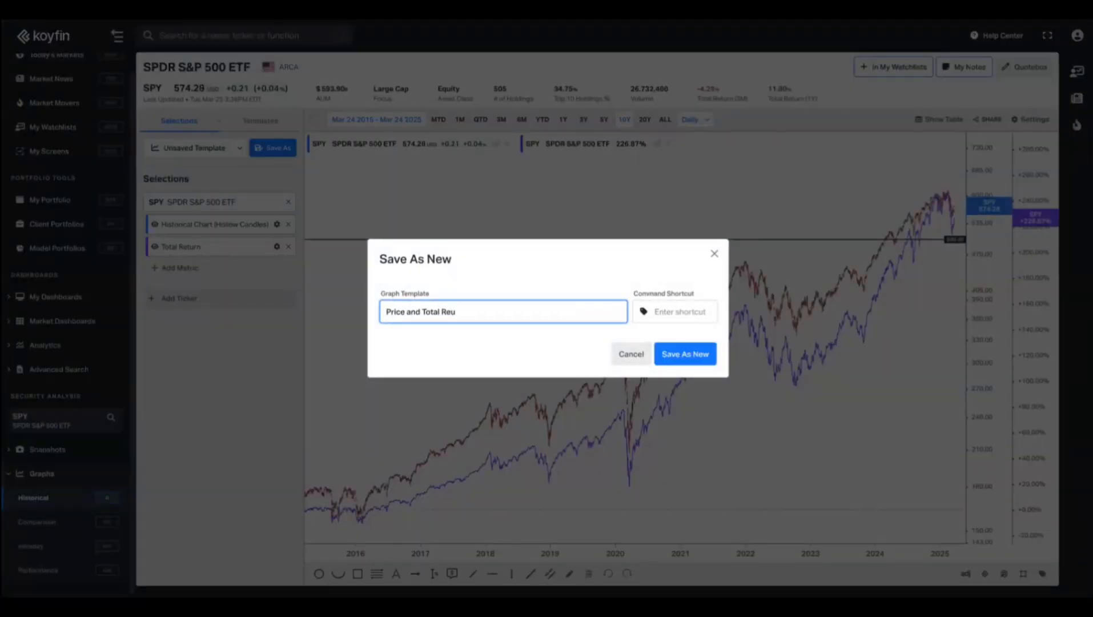
pyautogui.click(673, 366)
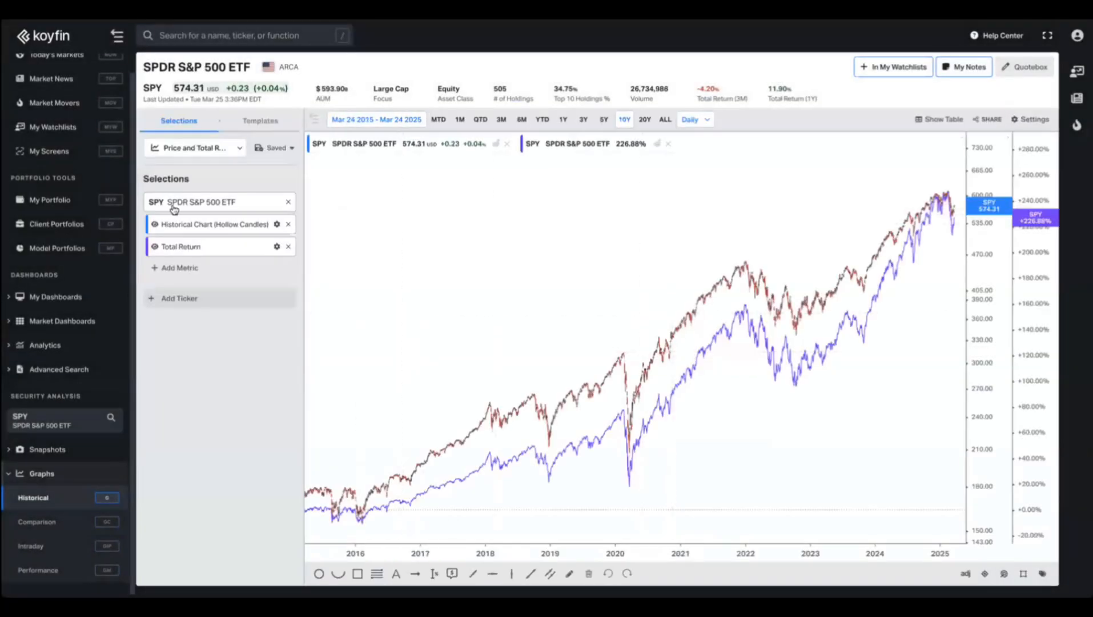
# Switch the analyzed security to XLY and open its historical graph.
pyautogui.click(56, 37)
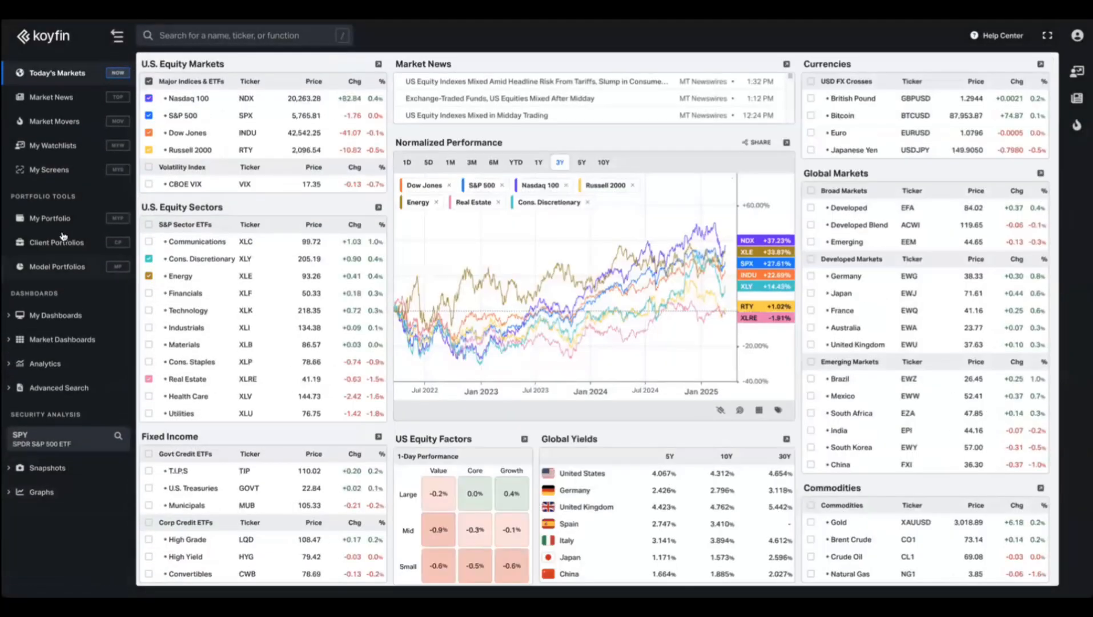
pyautogui.click(53, 437)
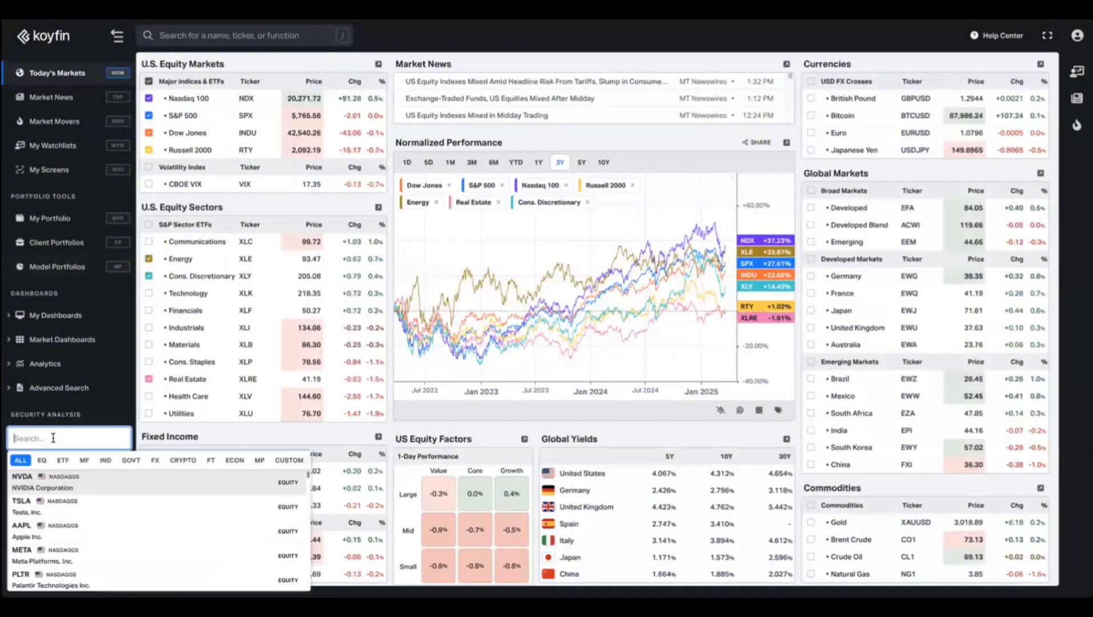
pyautogui.write('xly')
pyautogui.press('Return')
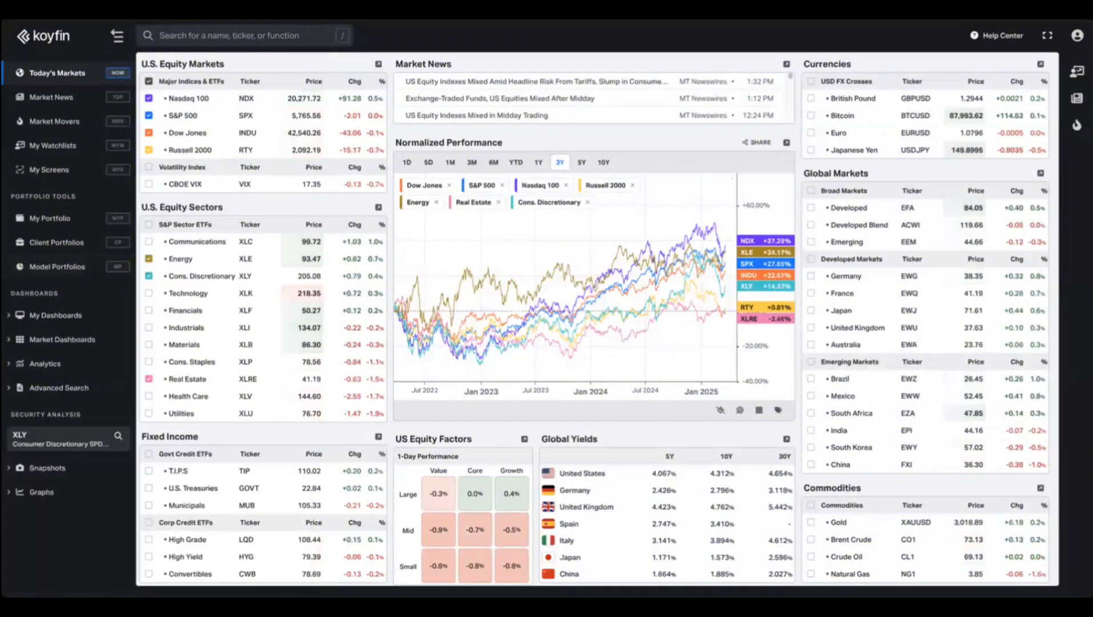
pyautogui.click(41, 491)
pyautogui.click(33, 515)
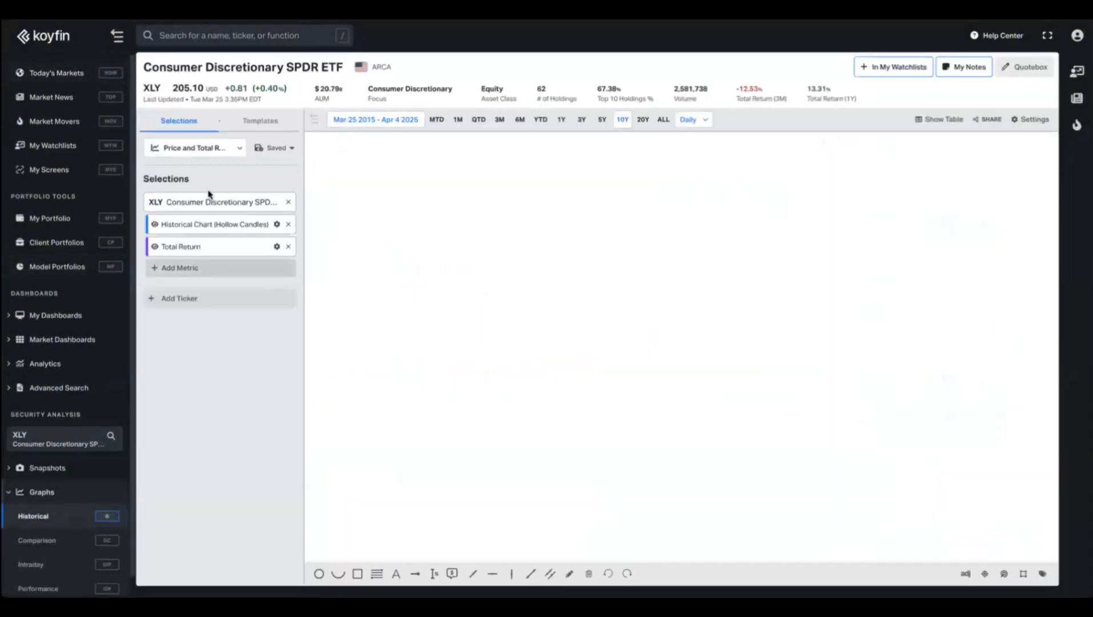
# Apply the Short Interest chart template to XLY's graph.
pyautogui.click(200, 148)
pyautogui.scroll(-5, 203, 268)
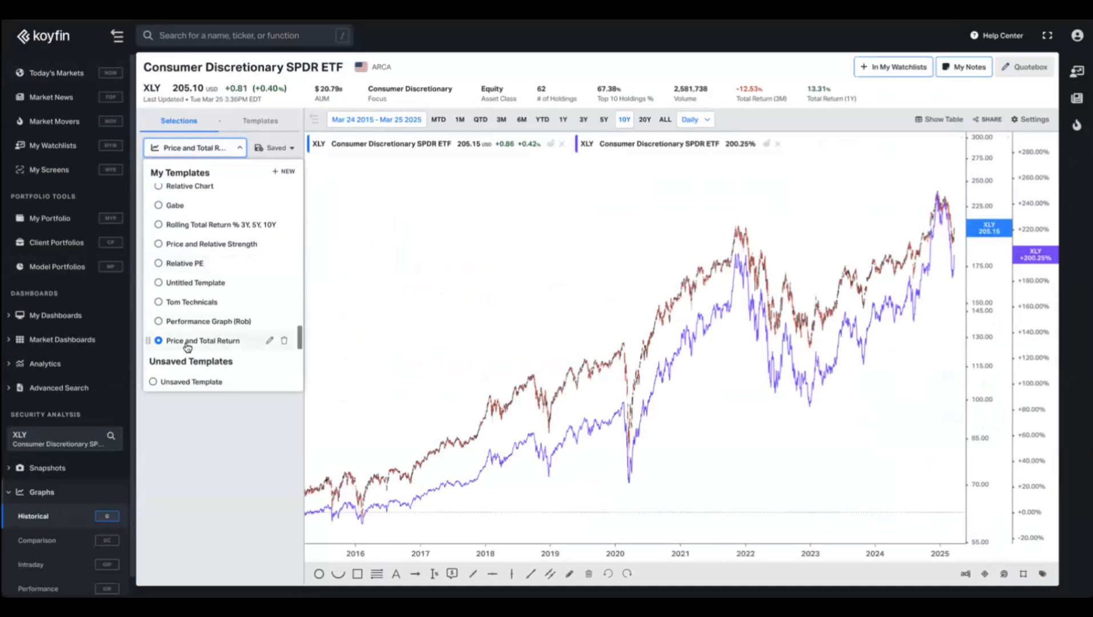
pyautogui.scroll(3, 207, 252)
pyautogui.scroll(5, 206, 252)
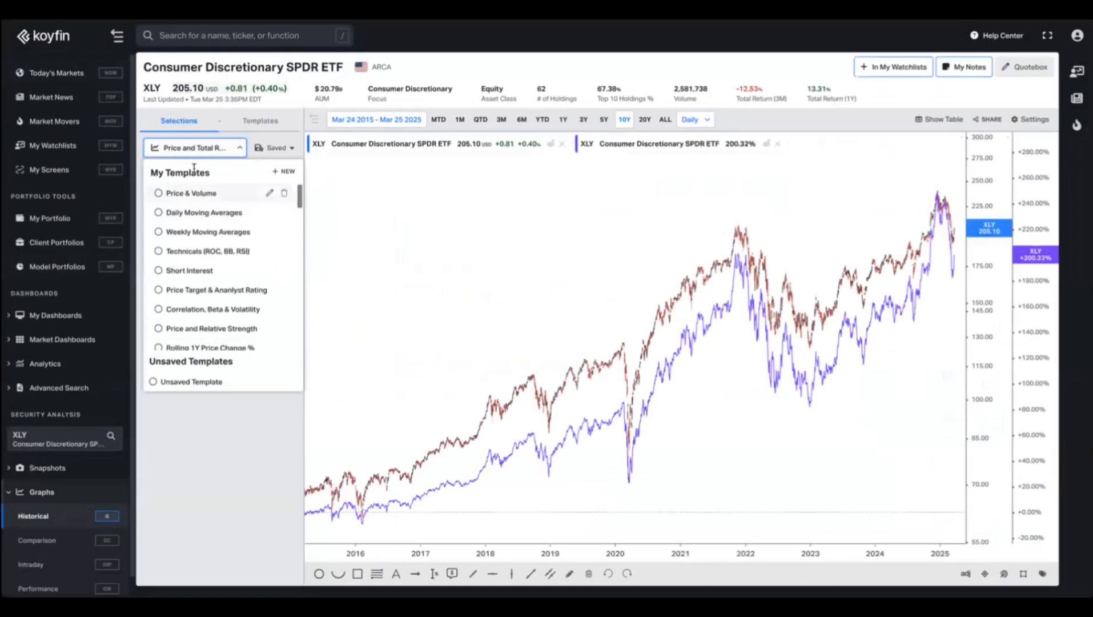
pyautogui.scroll(-2, 195, 252)
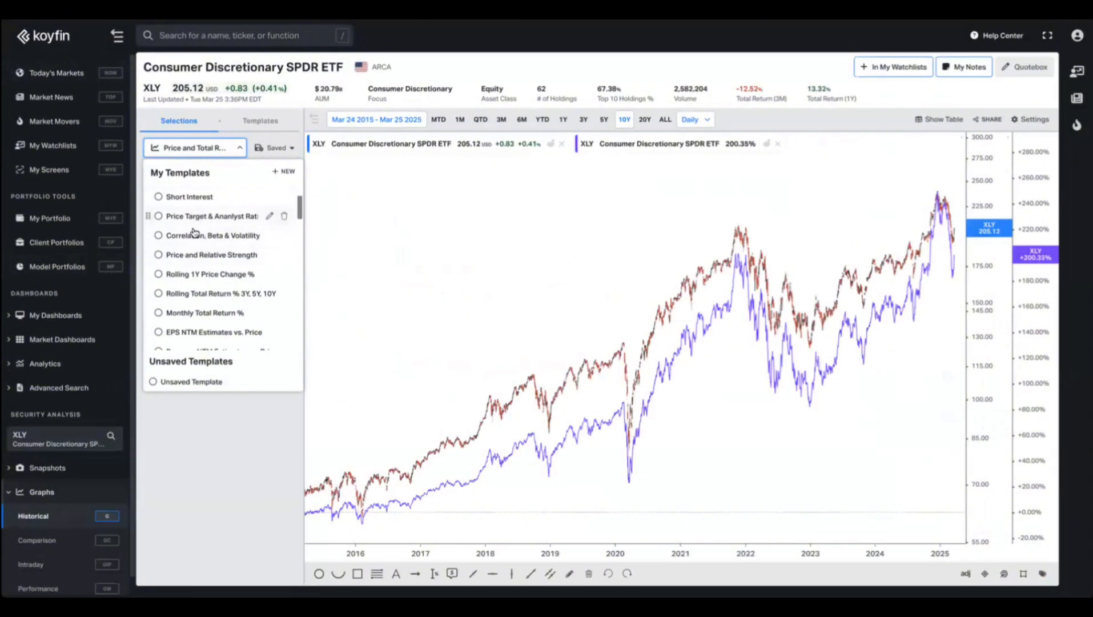
pyautogui.click(184, 197)
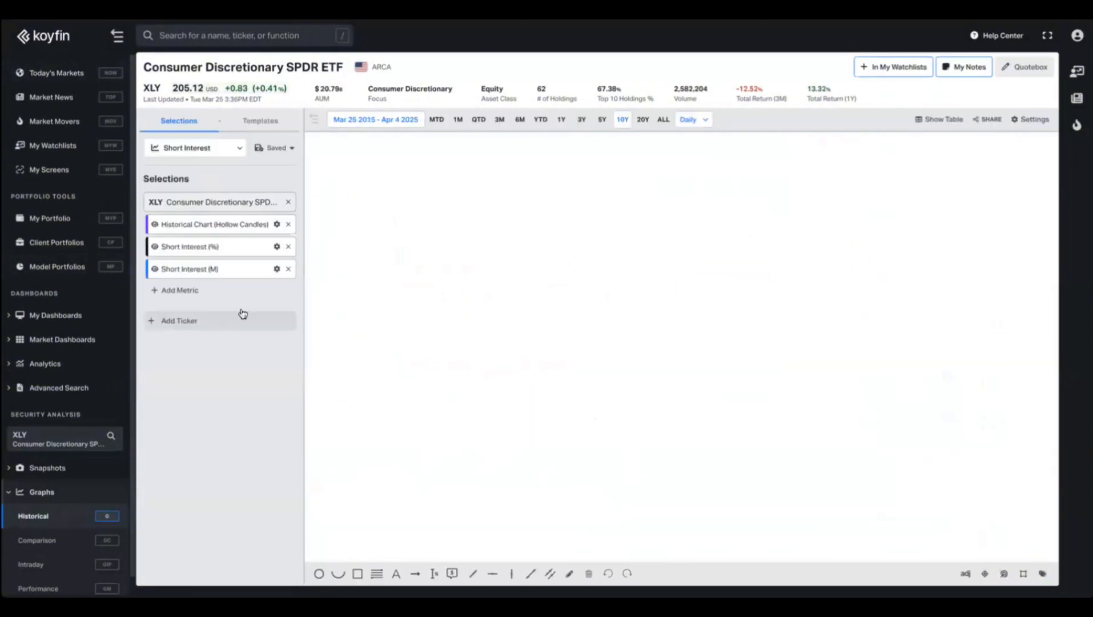
pyautogui.click(203, 149)
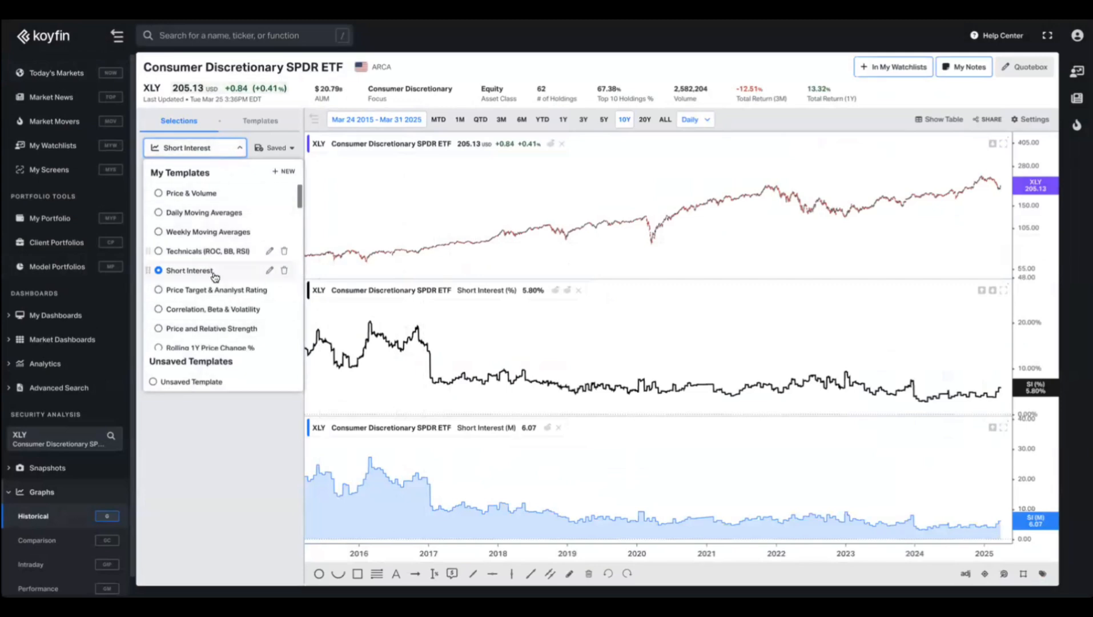
pyautogui.click(283, 172)
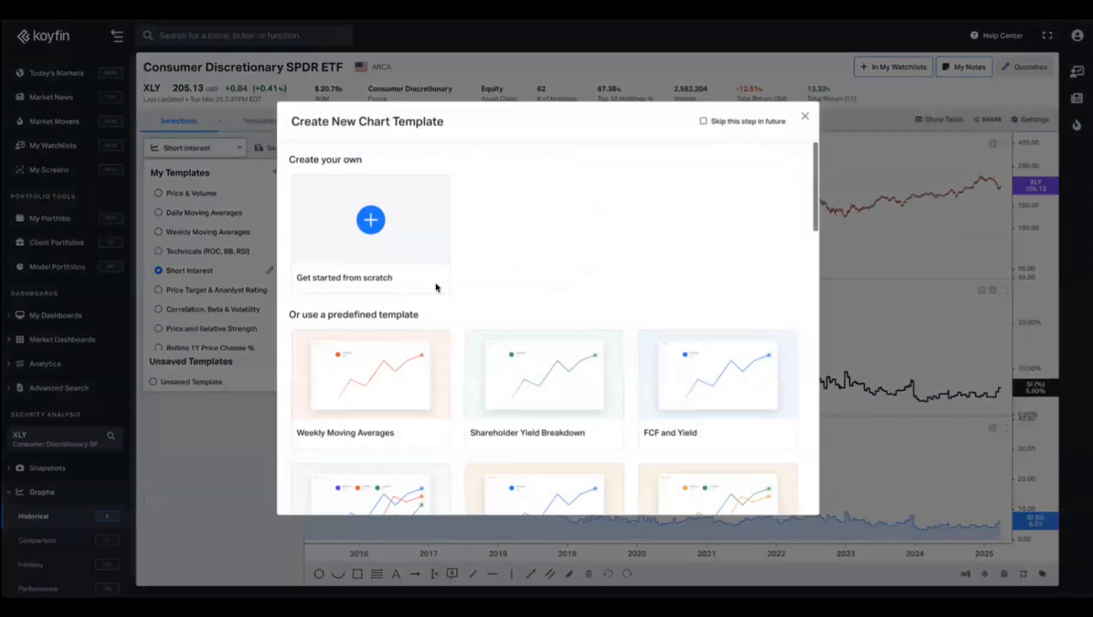
pyautogui.scroll(-2, 442, 315)
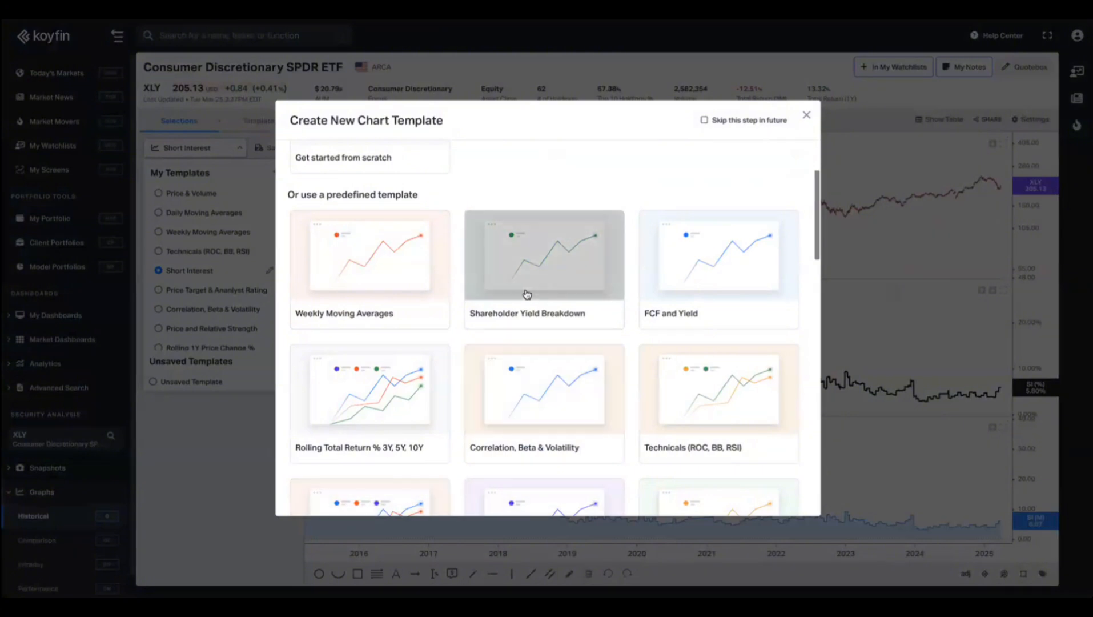
pyautogui.scroll(-3, 514, 286)
pyautogui.scroll(-1, 480, 282)
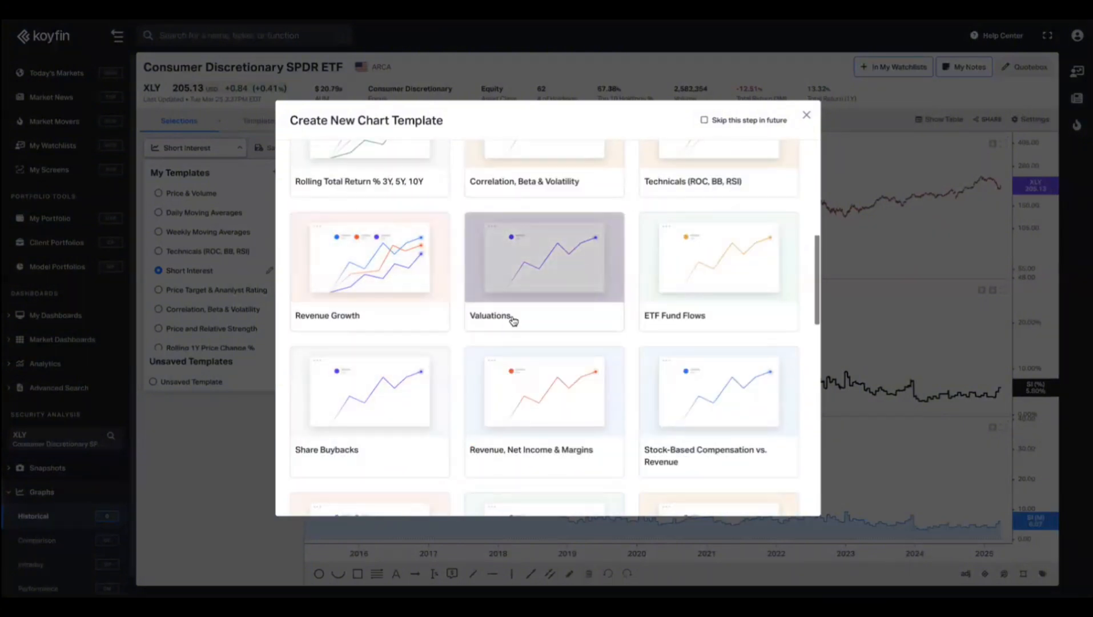
pyautogui.scroll(5, 509, 297)
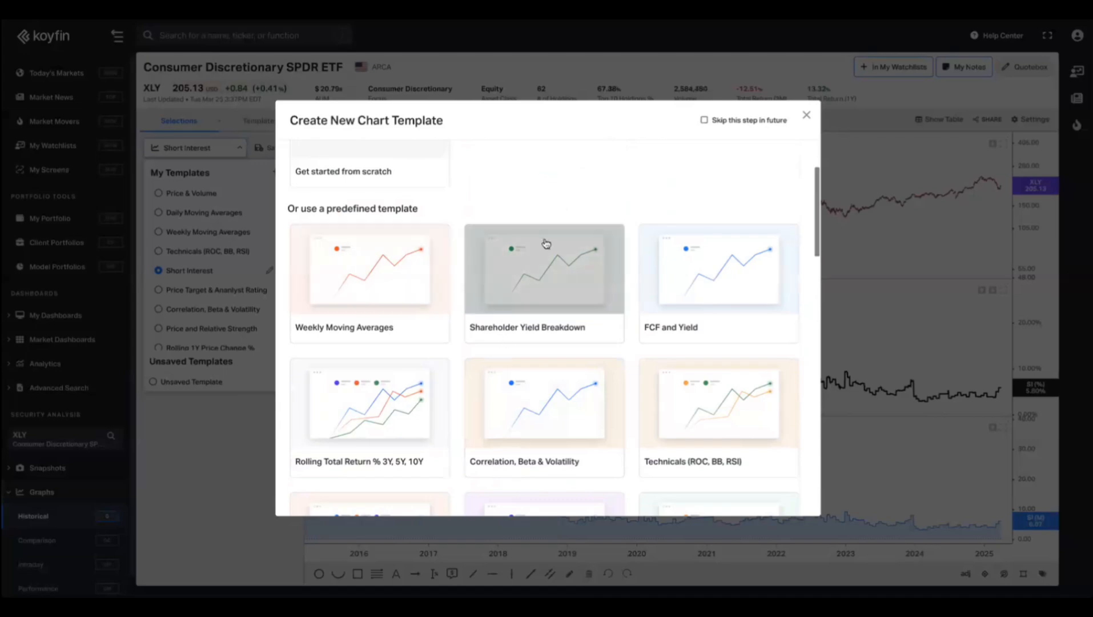
pyautogui.click(806, 115)
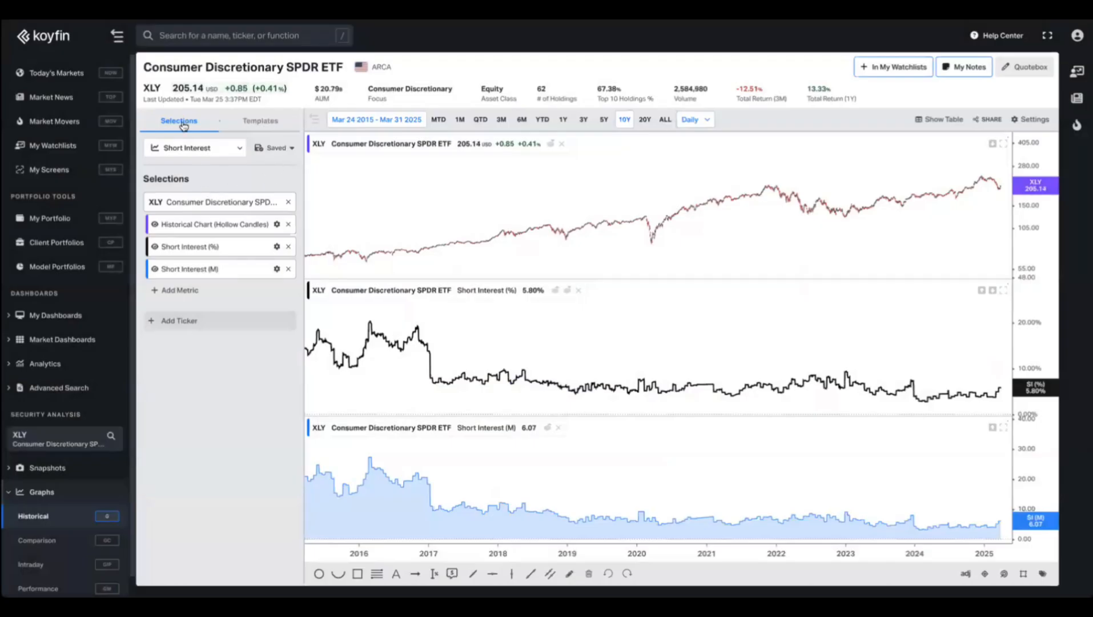
# Show all saved chart templates and preview the Create New Chart Template dialog without saving.
pyautogui.click(275, 148)
pyautogui.click(245, 137)
pyautogui.click(260, 122)
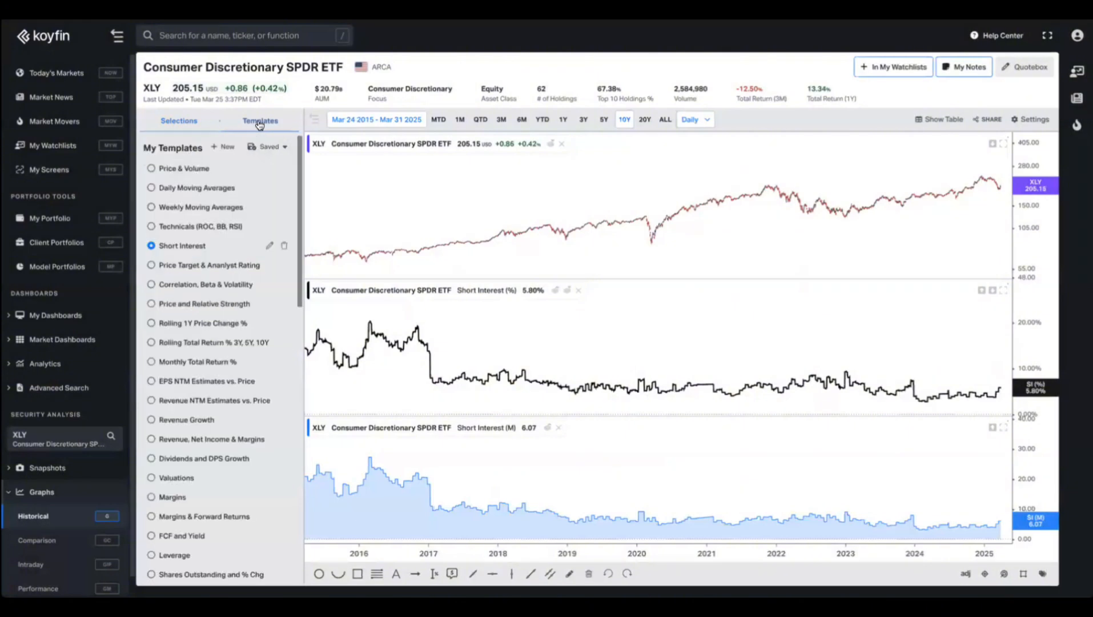
pyautogui.click(224, 148)
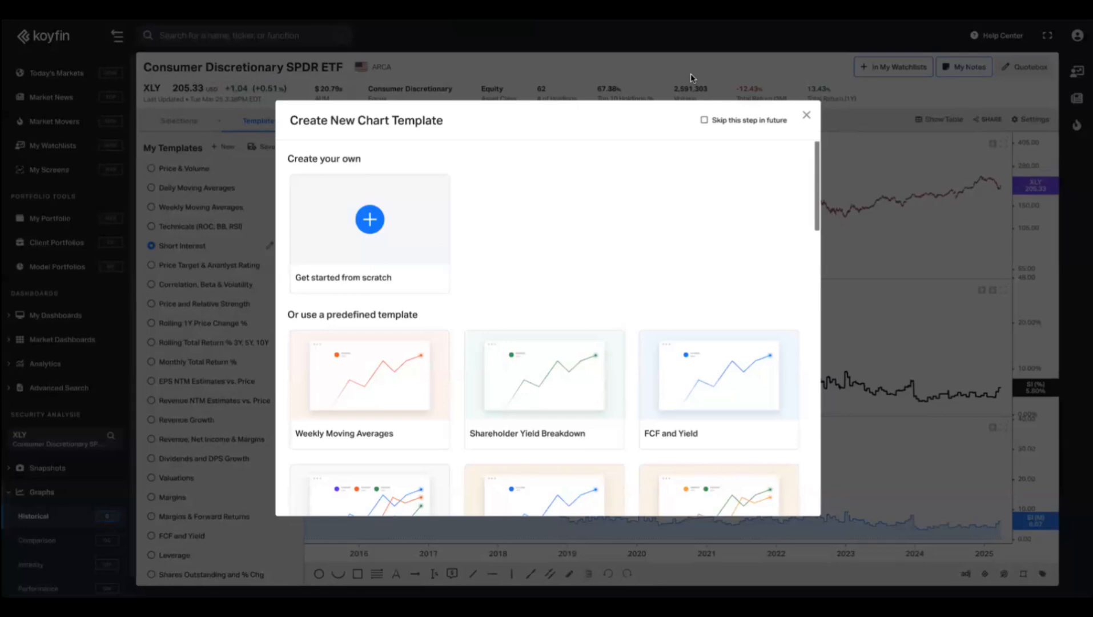
pyautogui.click(806, 116)
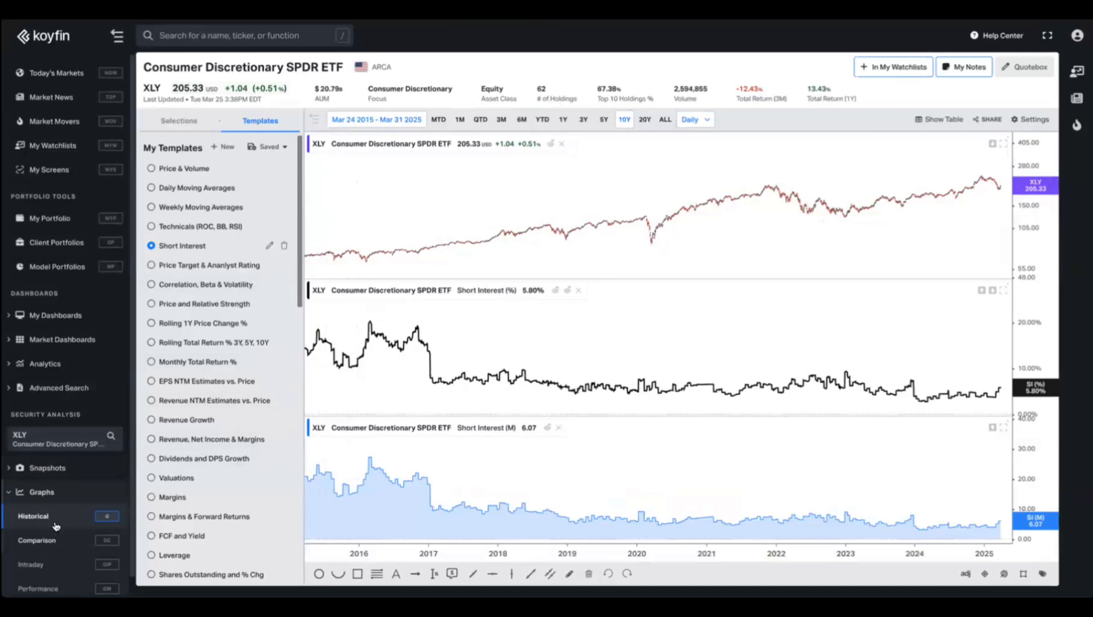
# Switch the analyzed security to NVIDIA (NVDA).
pyautogui.scroll(-1, 56, 525)
pyautogui.click(61, 421)
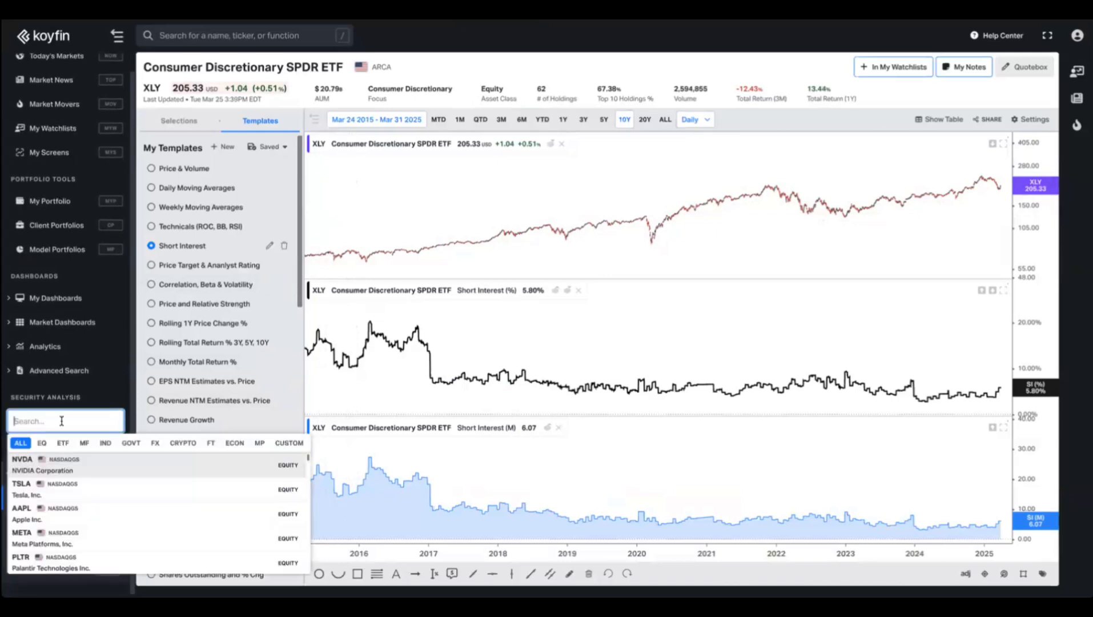
pyautogui.write('nvda')
pyautogui.press('Return')
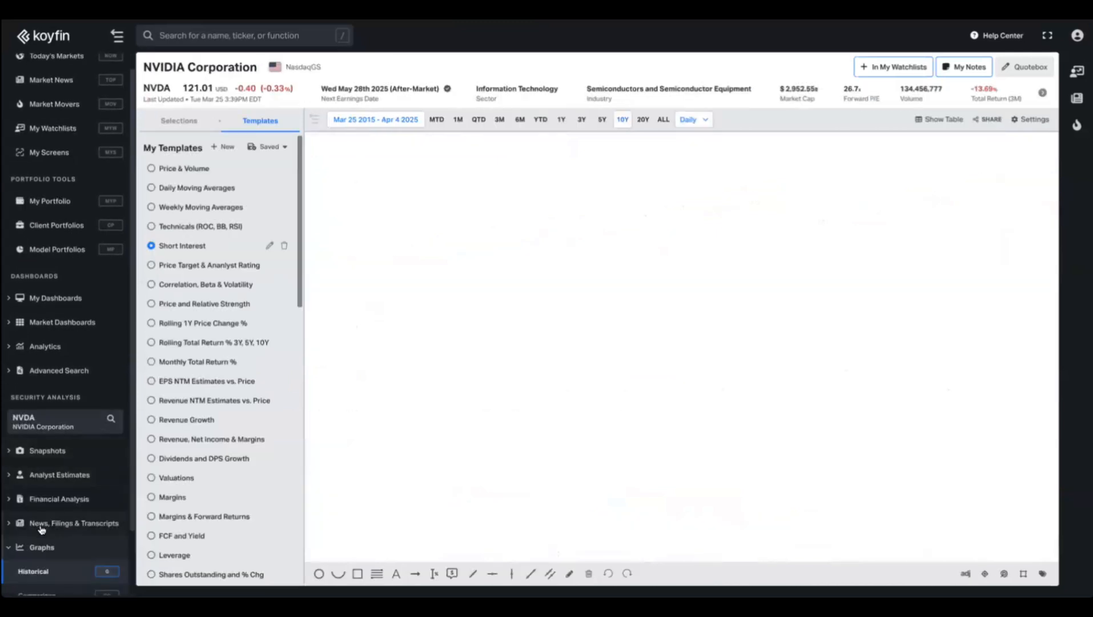
# Load the Unsaved Template for NVDA and remove its Total Return line.
pyautogui.scroll(-2, 41, 530)
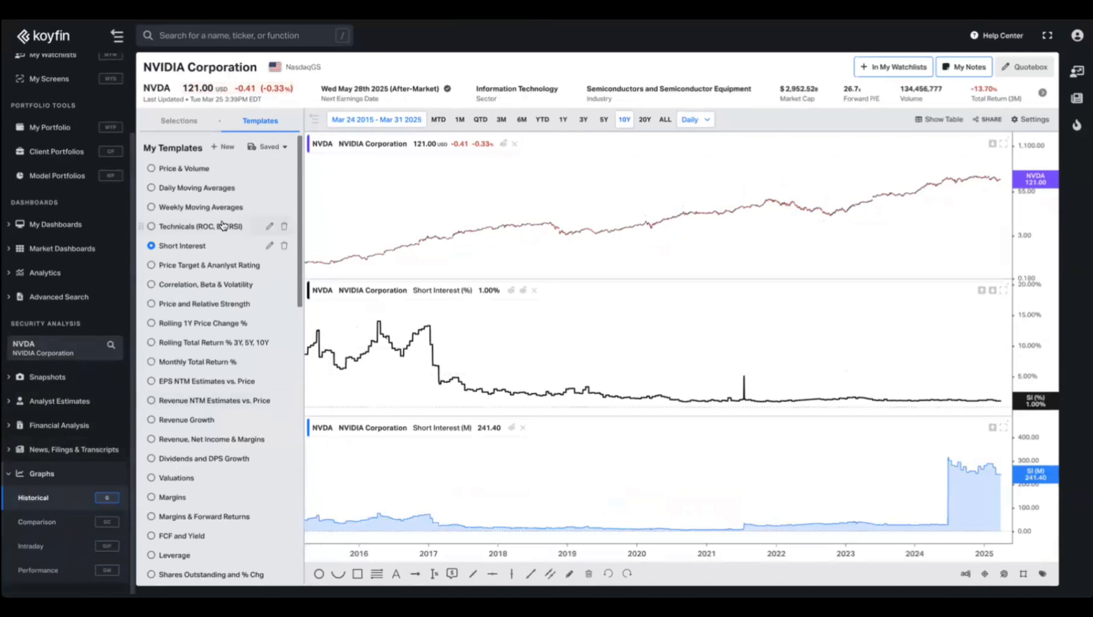
pyautogui.click(179, 120)
pyautogui.click(194, 147)
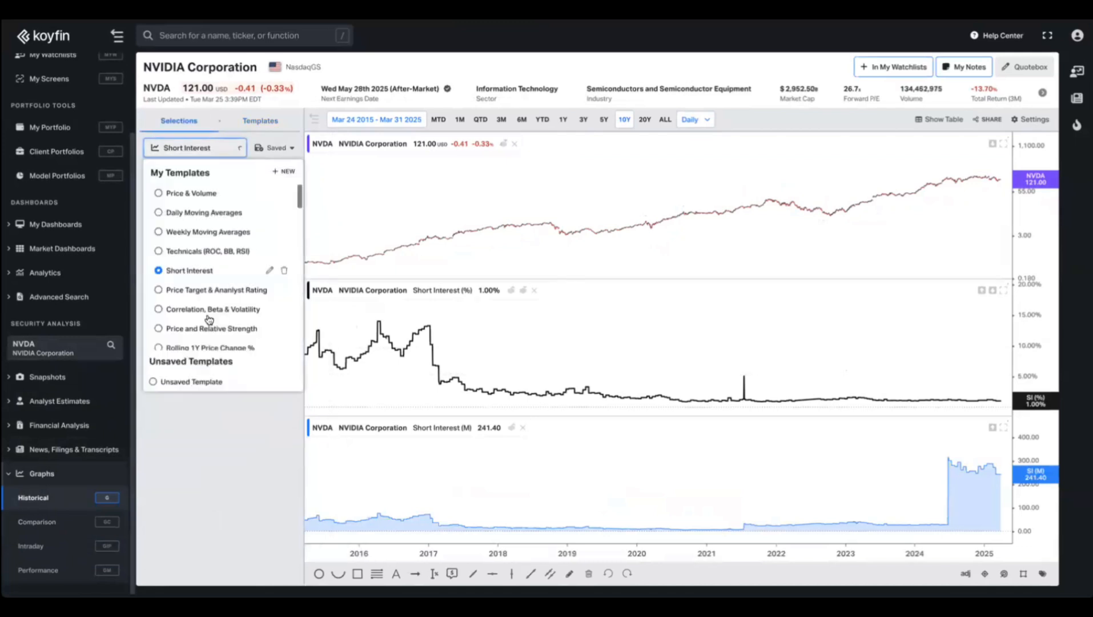
pyautogui.click(194, 382)
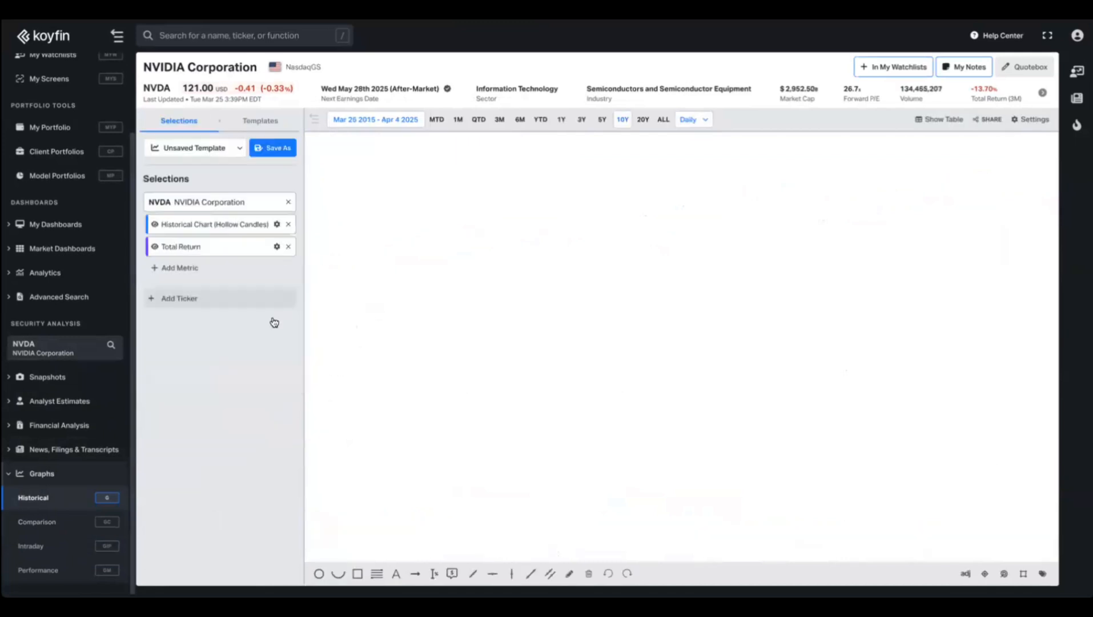
pyautogui.click(286, 247)
# Add EPS Normalized Consensus Average (NTM) from Analyst Estimates > Forward Estimates below NVDA's price.
pyautogui.click(207, 248)
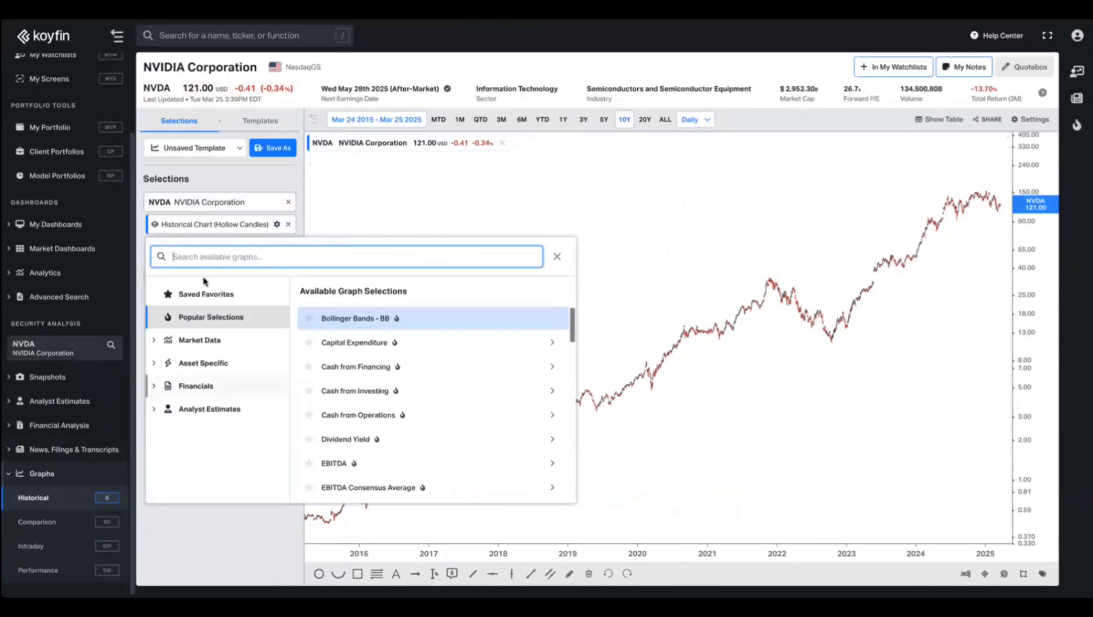
pyautogui.click(215, 408)
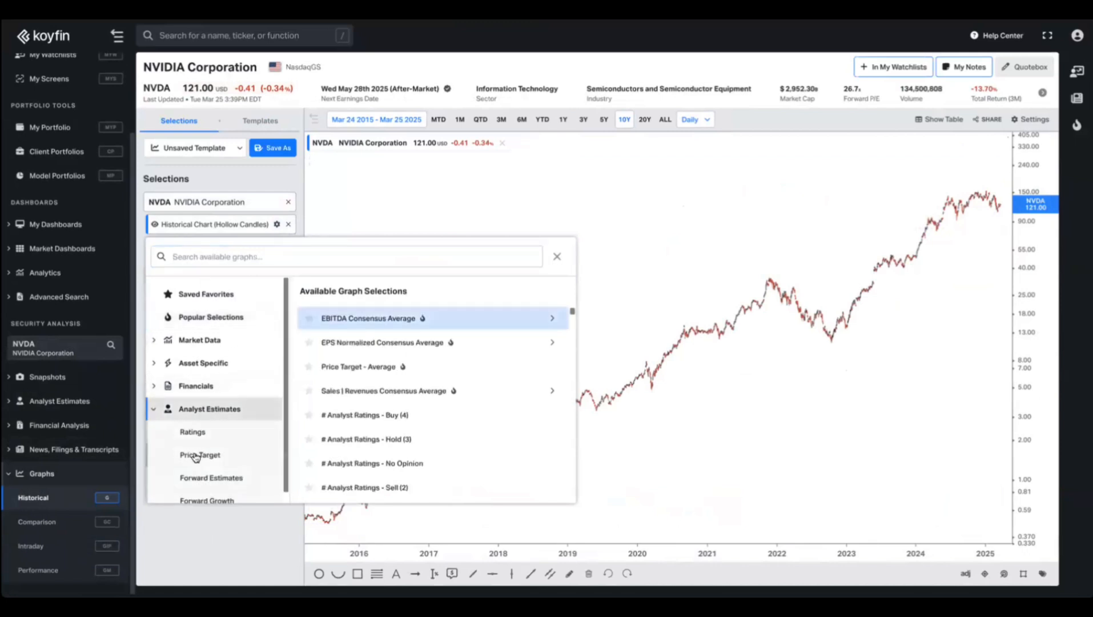
pyautogui.click(210, 469)
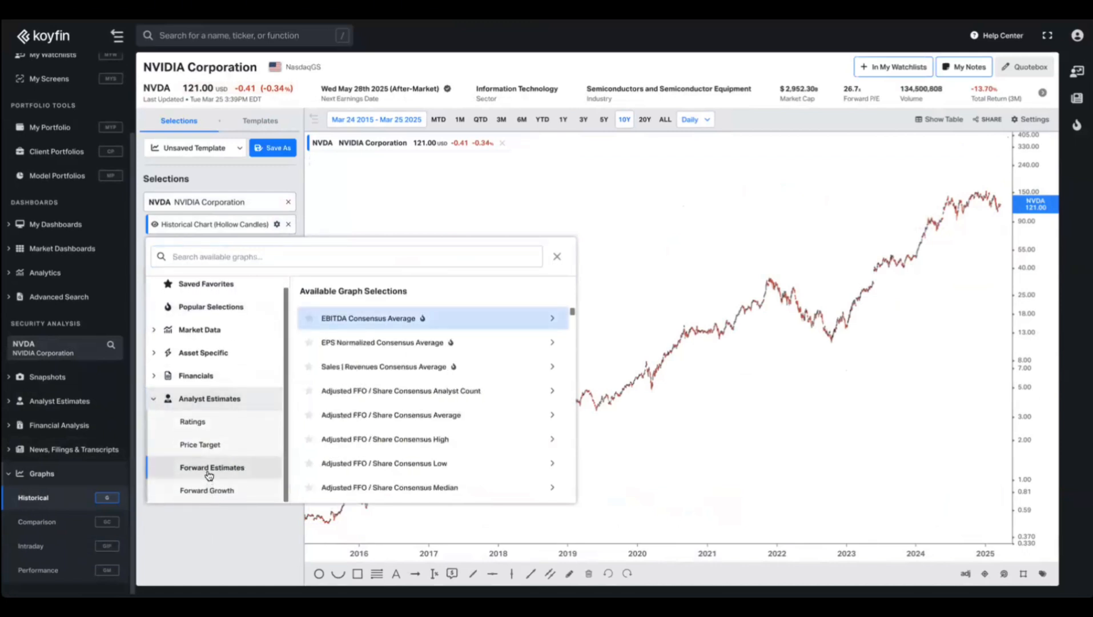
pyautogui.click(372, 346)
pyautogui.click(377, 321)
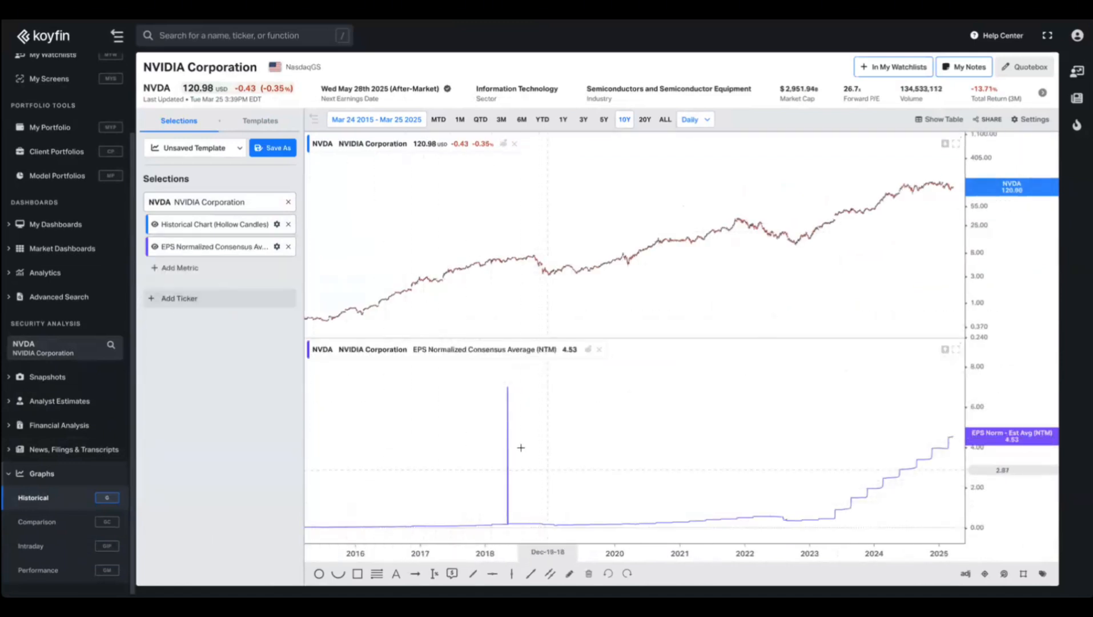
# Zoom NVDA's charts to Mar 4, 2024 – Mar 25, 2025 and expand Analyst Estimates.
pyautogui.scroll(3, 520, 457)
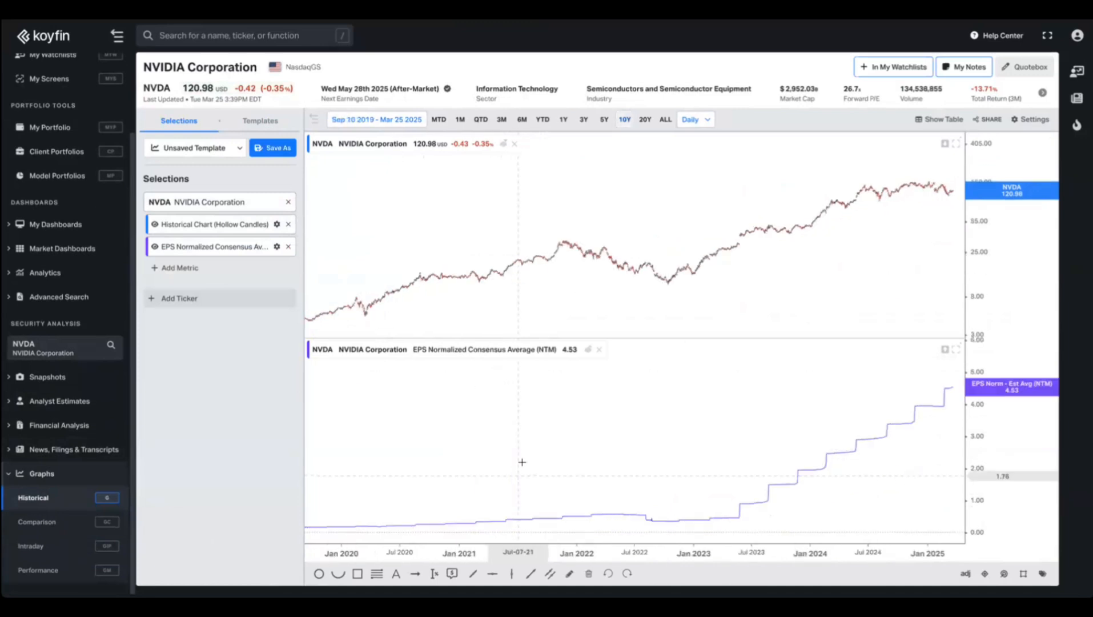
pyautogui.scroll(3, 522, 462)
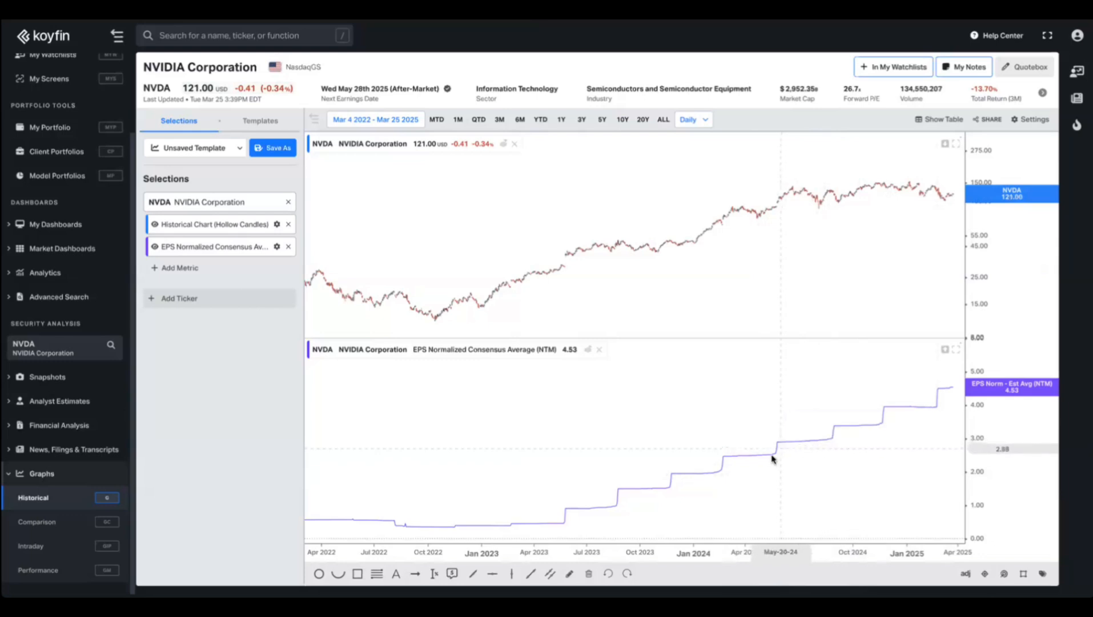
pyautogui.moveTo(771, 457)
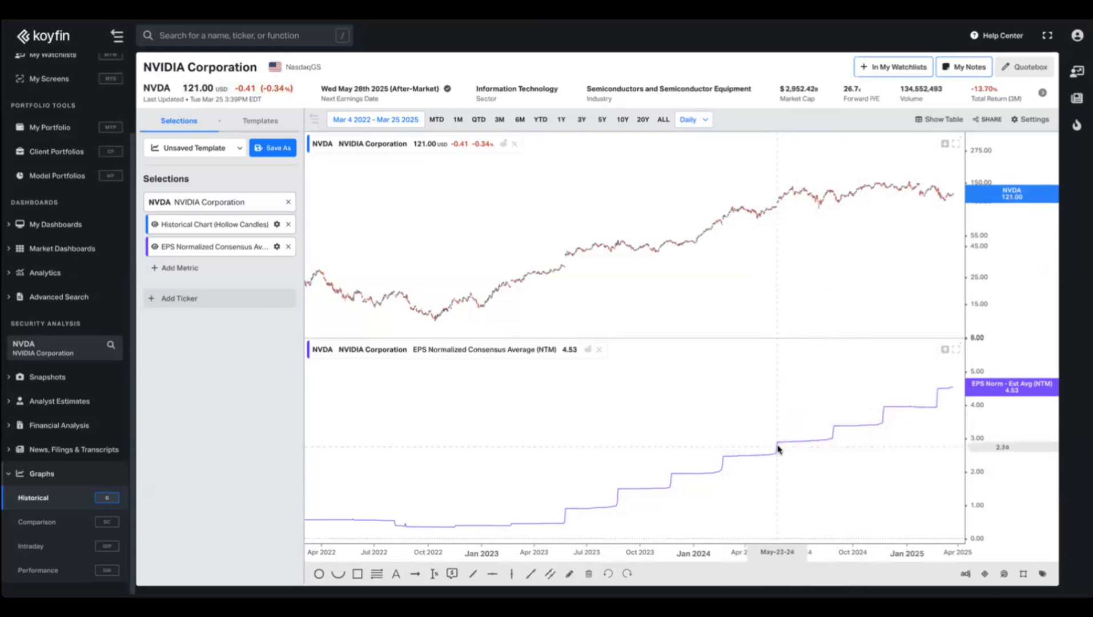
pyautogui.scroll(3, 868, 446)
pyautogui.scroll(2, 857, 449)
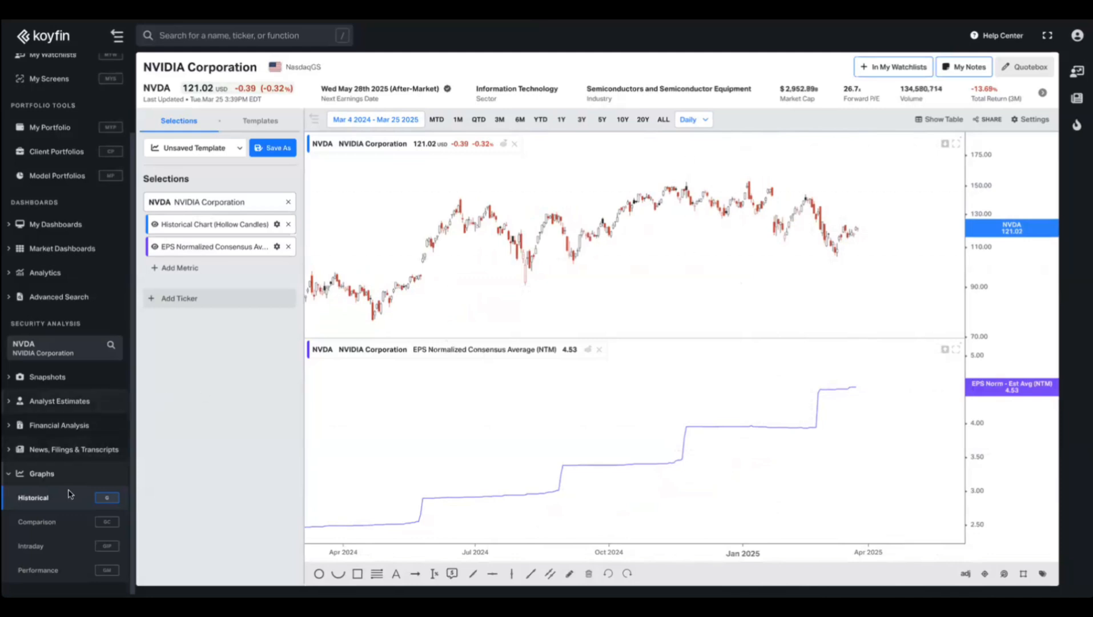
pyautogui.click(66, 403)
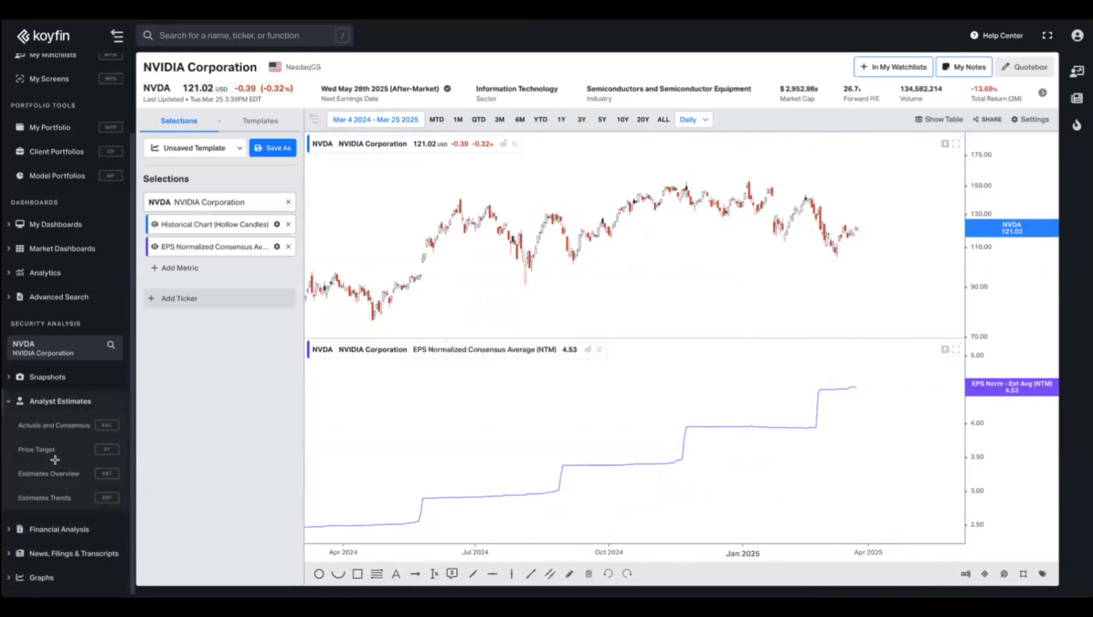
# Open NVDA's Estimates Trends page and switch its chart from Sales to EPS.
pyautogui.click(56, 497)
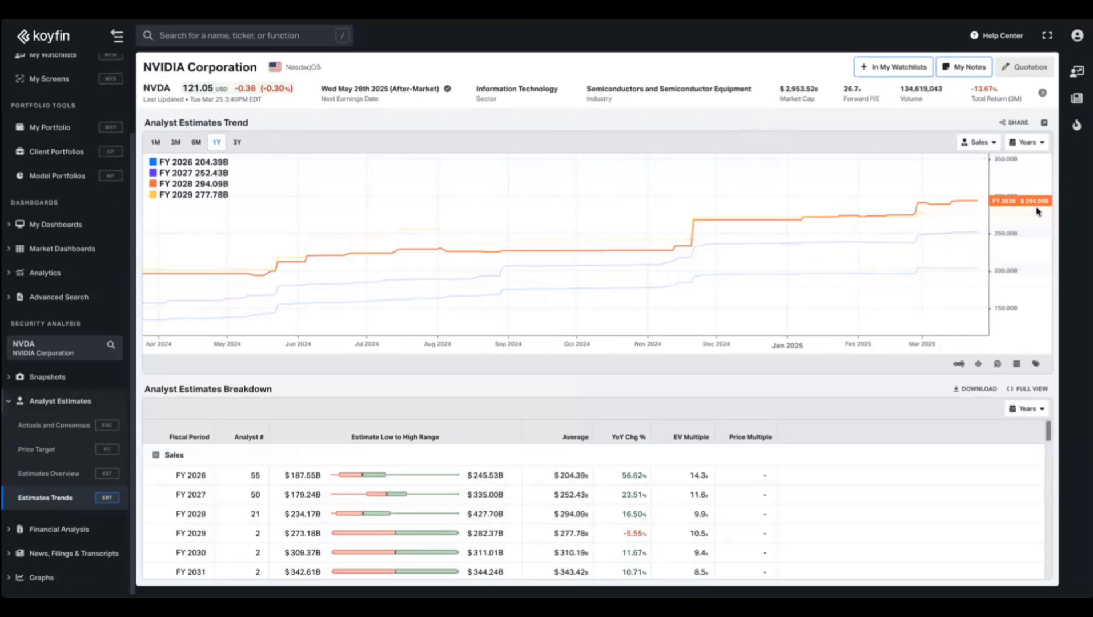
pyautogui.click(980, 142)
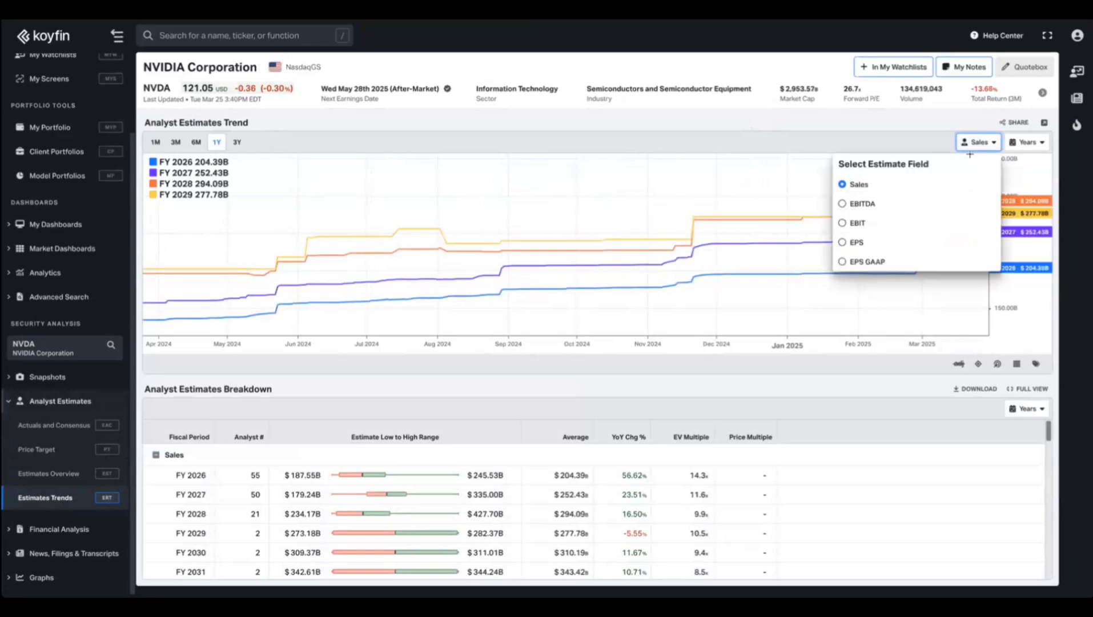
pyautogui.click(865, 243)
pyautogui.click(774, 157)
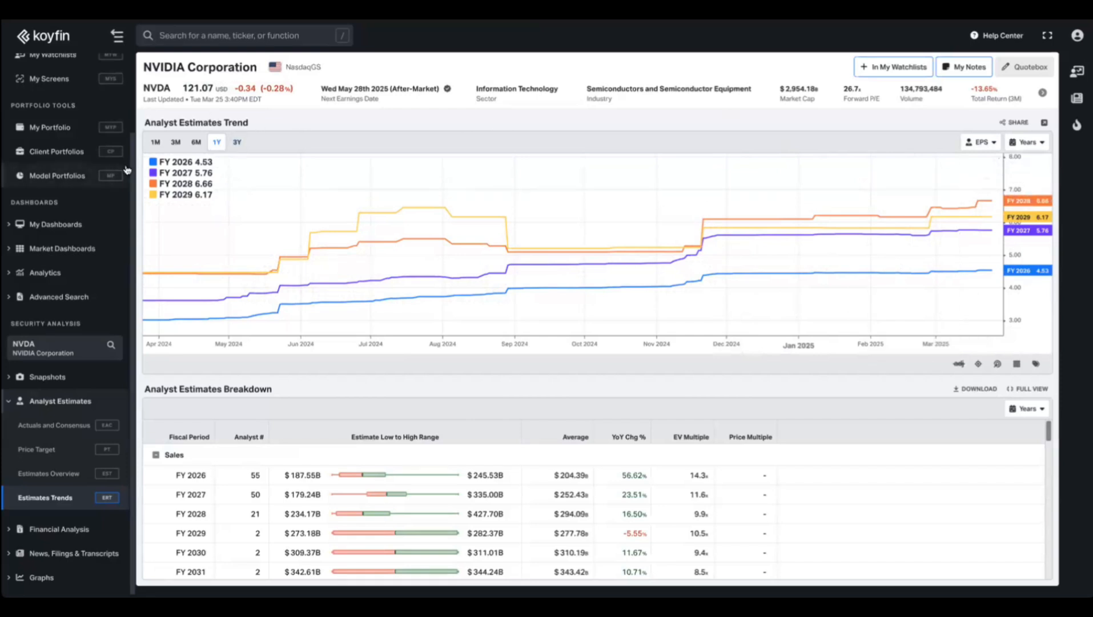
pyautogui.scroll(2, 77, 269)
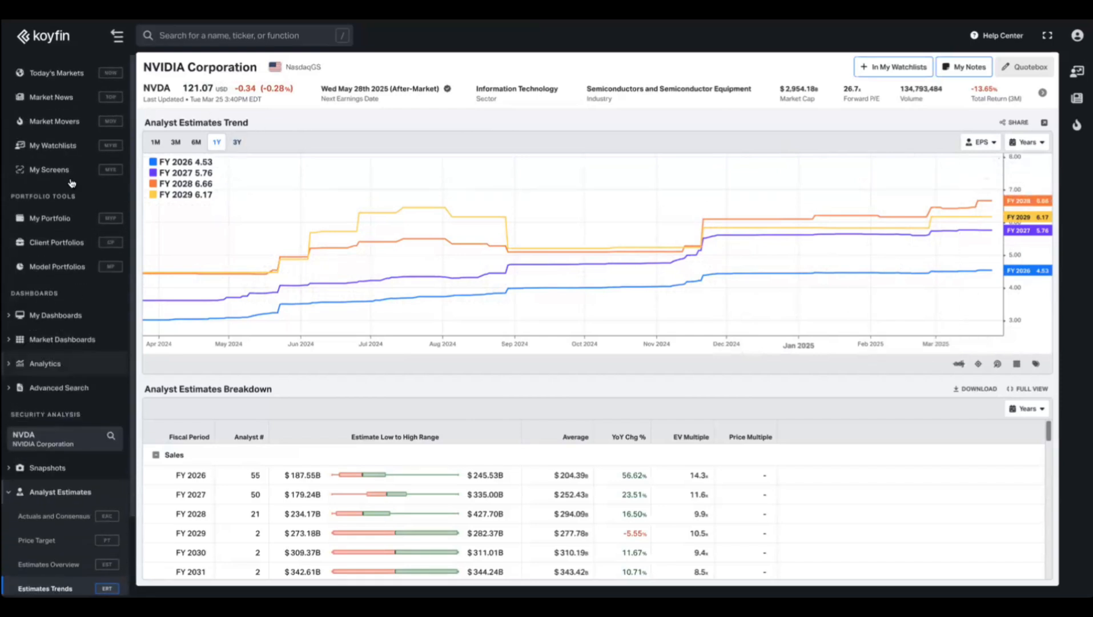
# Add the EPS Consensus Average Revision % (FY2E - 3M) column to the watchlist.
pyautogui.click(53, 145)
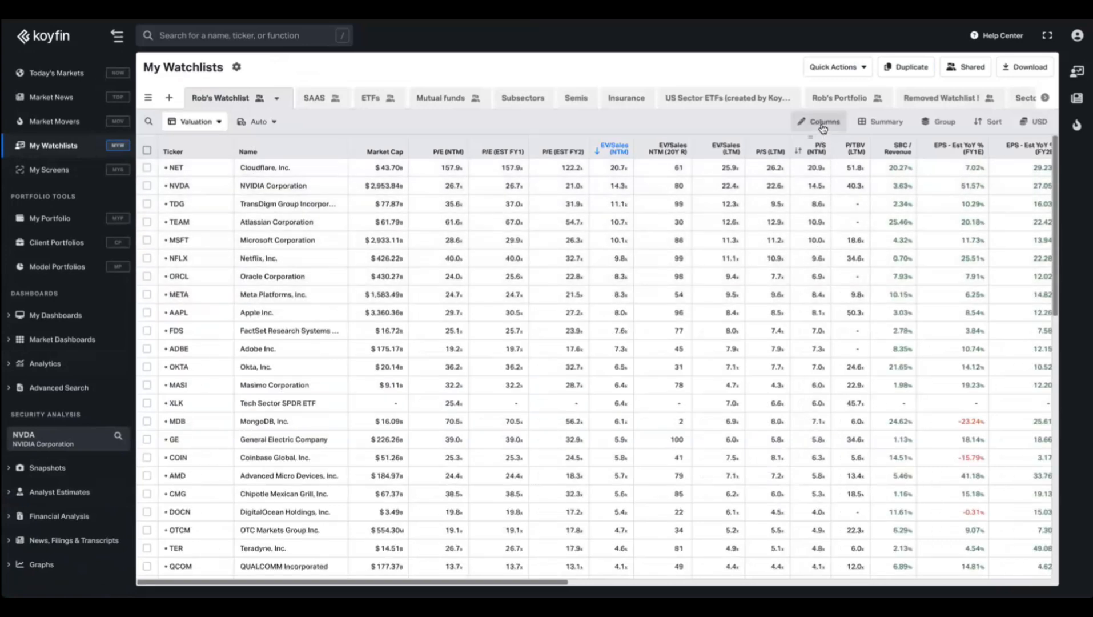
pyautogui.click(820, 122)
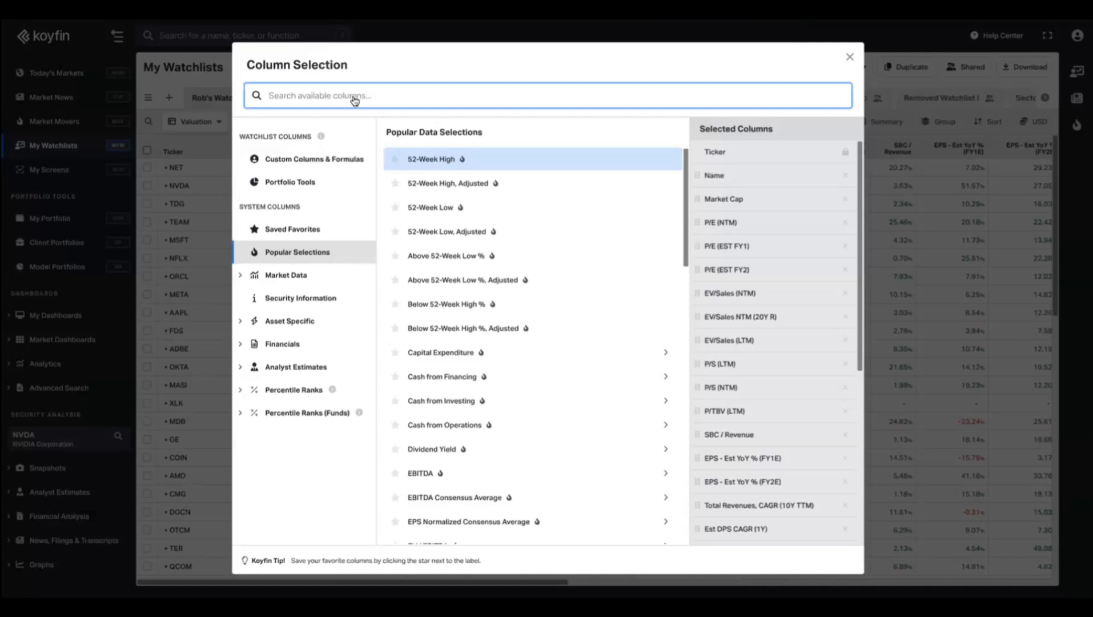
pyautogui.click(295, 369)
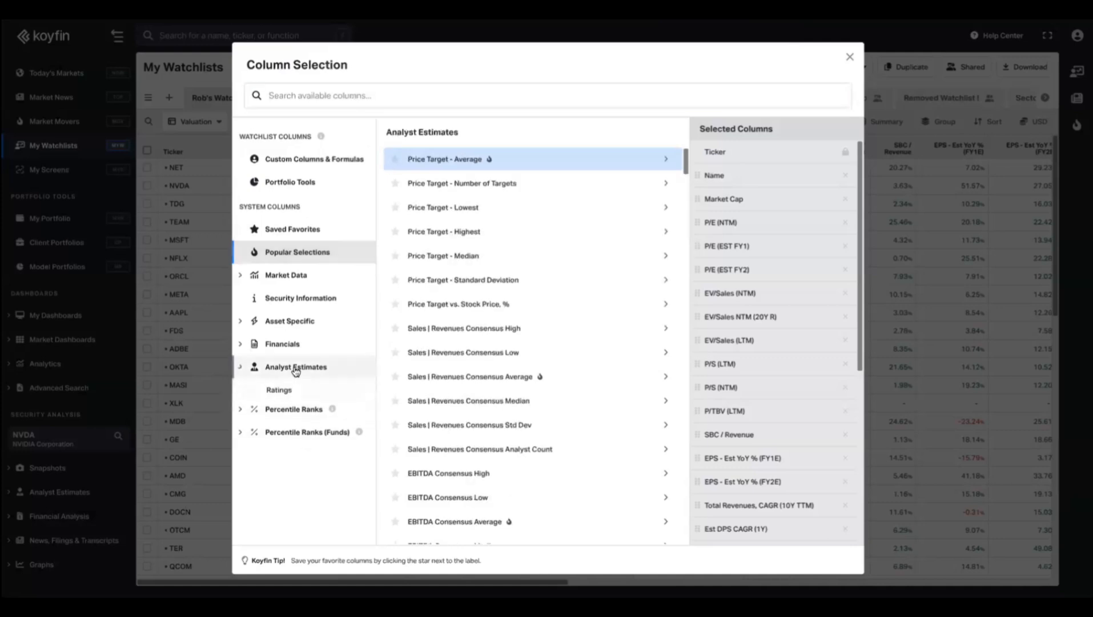
pyautogui.click(299, 484)
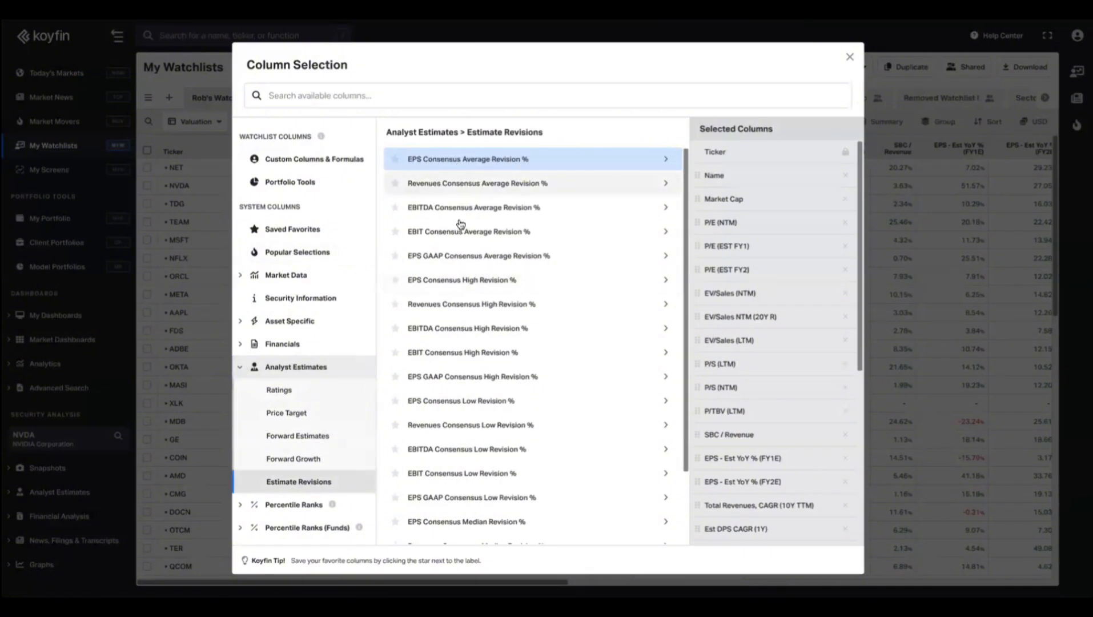
pyautogui.click(474, 162)
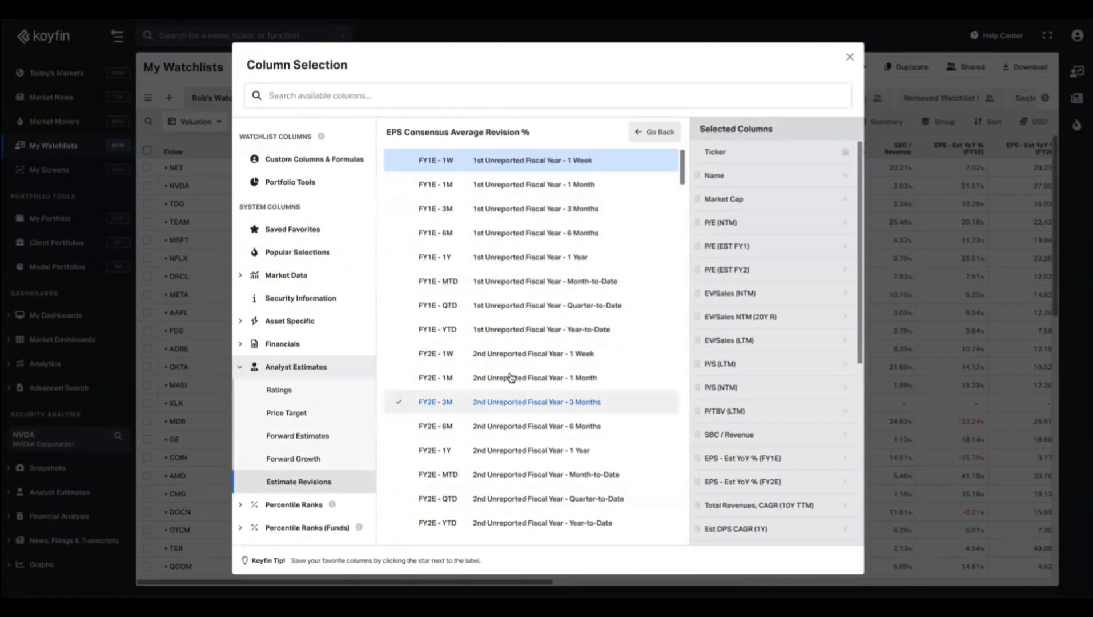
pyautogui.click(476, 404)
pyautogui.click(850, 57)
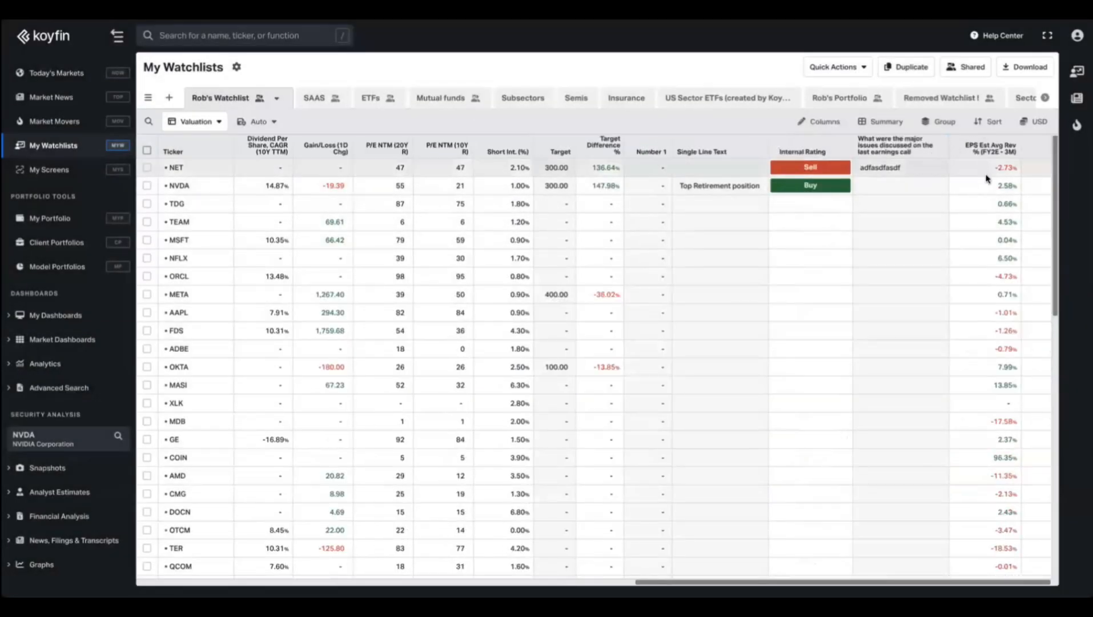
# Sort the watchlist by EPS Est Avg Rev % (FY2E - 3M) descending, putting COIN (96.35%) first.
pyautogui.click(993, 150)
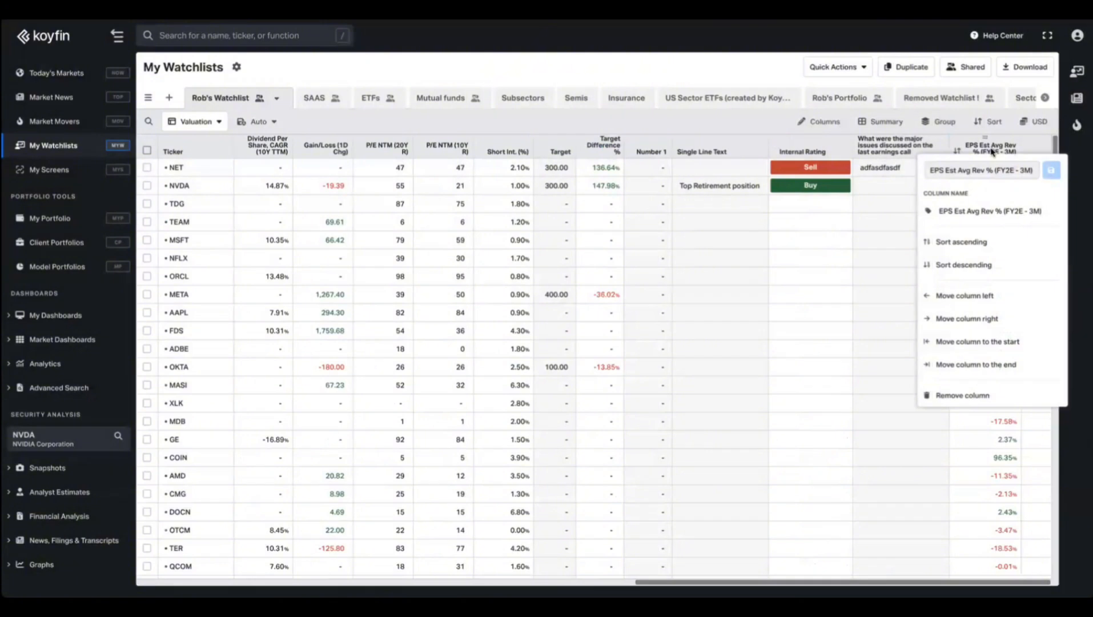
pyautogui.click(963, 264)
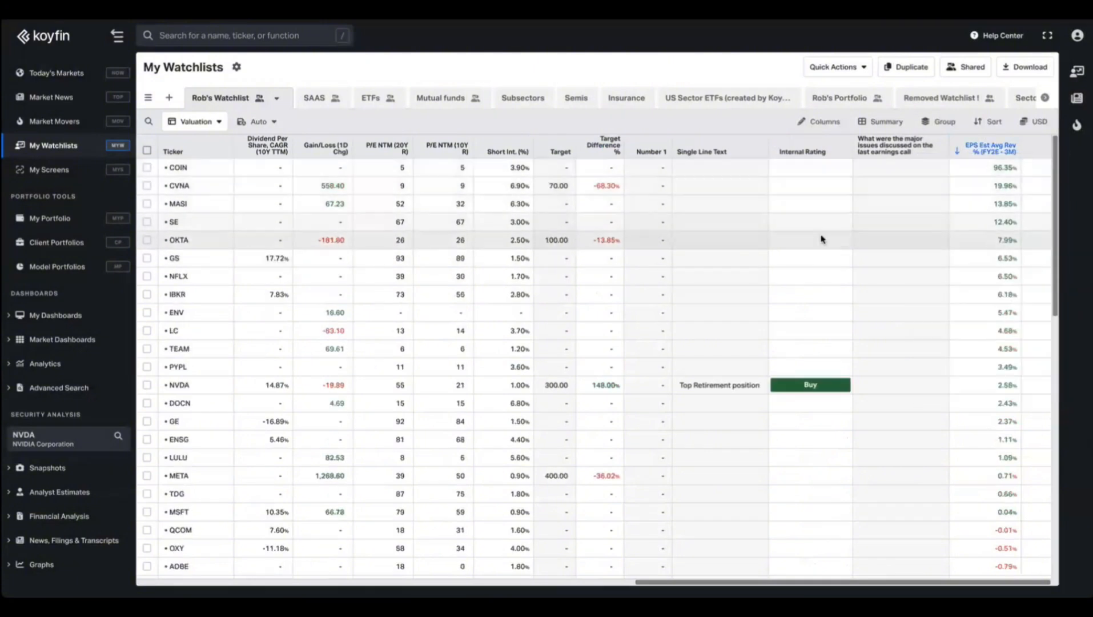
pyautogui.hscroll(-10, 823, 237)
pyautogui.hscroll(-5, 822, 239)
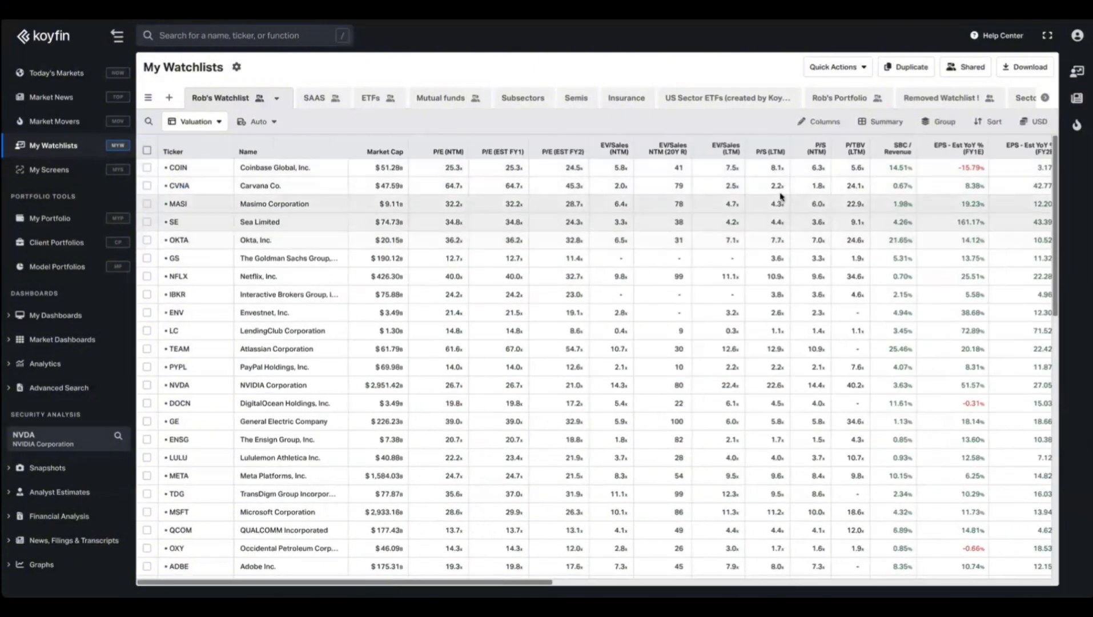
pyautogui.hscroll(15, 788, 194)
pyautogui.scroll(-10, 811, 189)
pyautogui.scroll(10, 826, 200)
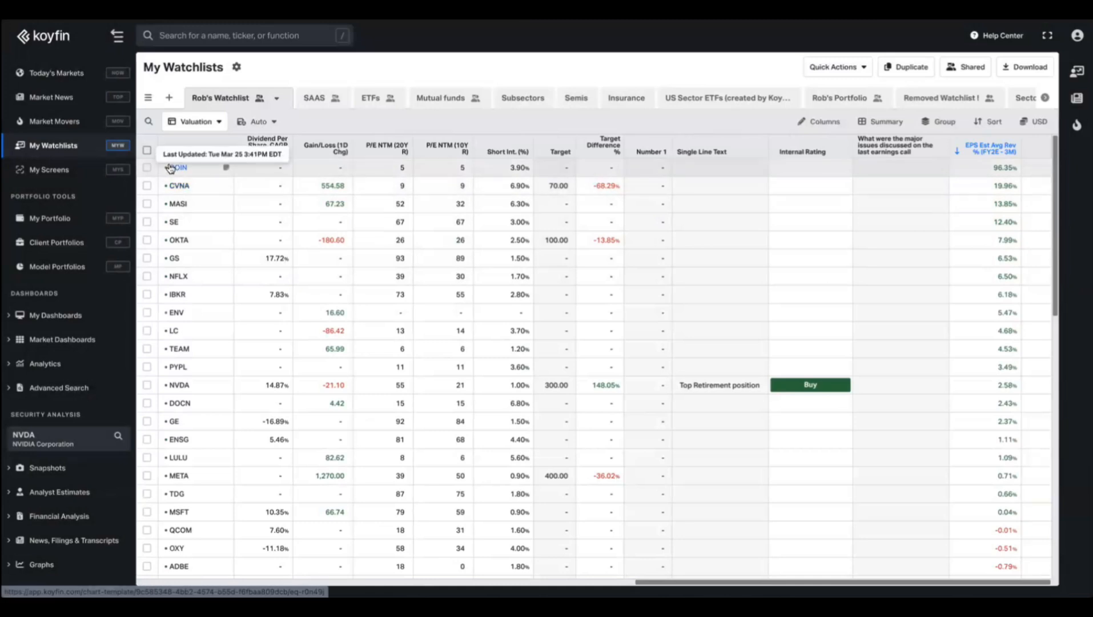
# Open Coinbase (COIN) and bring up its Estimates Trends page showing FY2025–FY2028 EPS estimates.
pyautogui.click(170, 167)
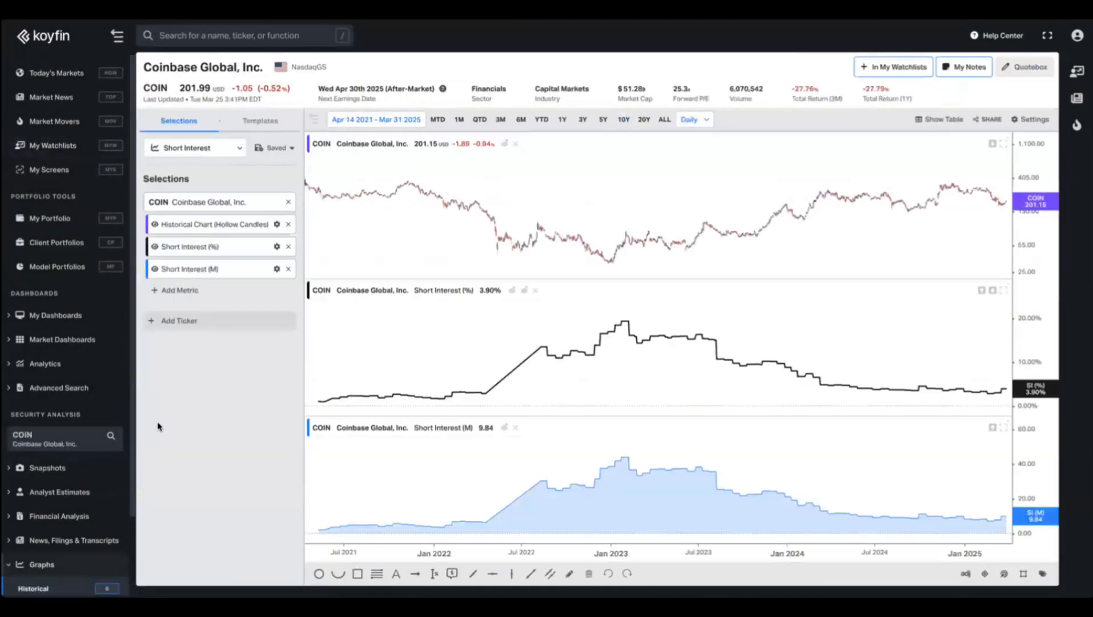
pyautogui.click(86, 469)
pyautogui.scroll(-3, 52, 497)
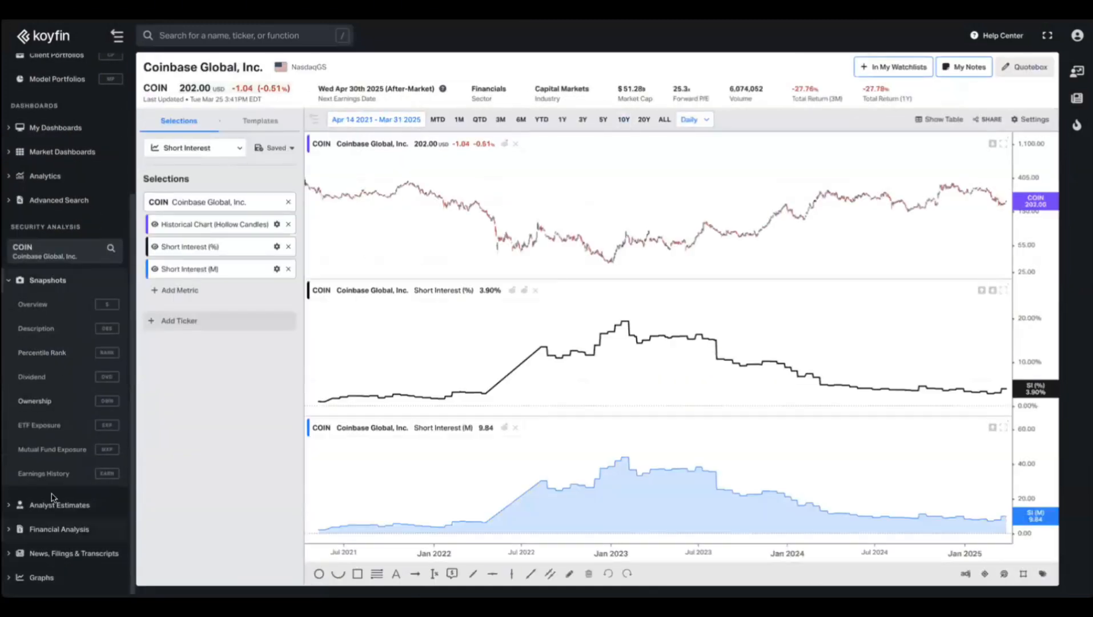
pyautogui.click(52, 505)
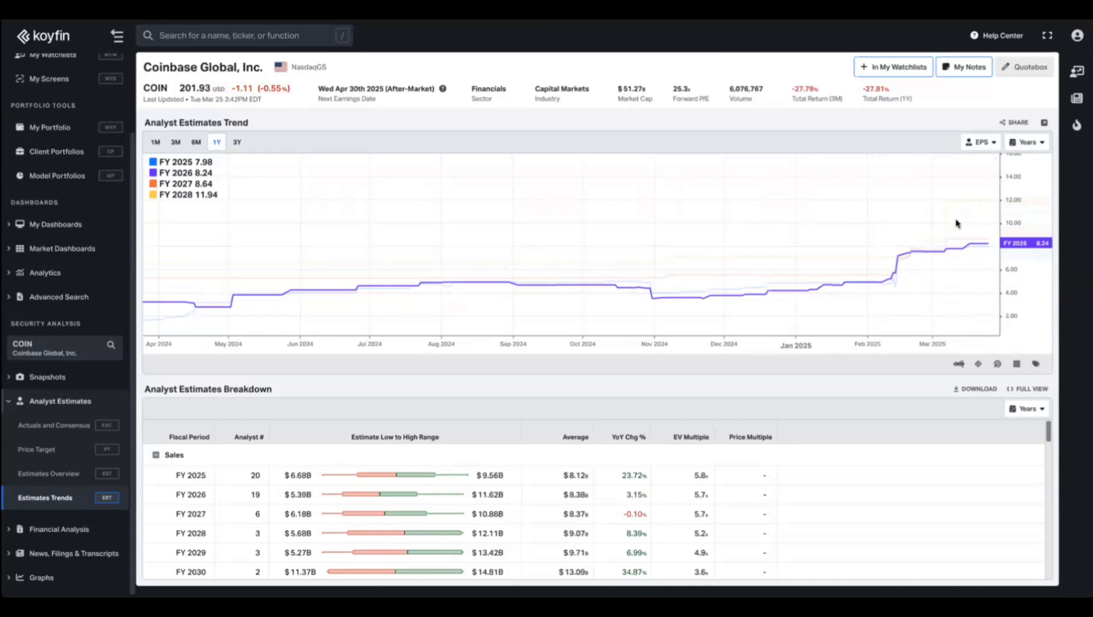
pyautogui.click(56, 273)
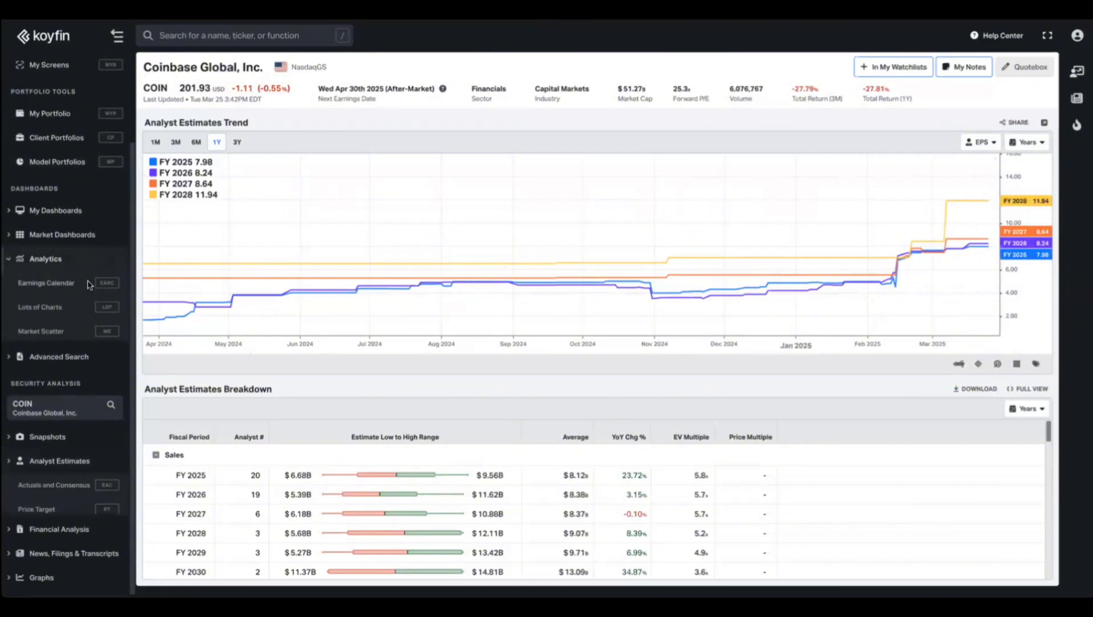
# Collapse the Analytics pages and open My Screens with the US Tech GARP screen results.
pyautogui.click(45, 249)
pyautogui.click(55, 170)
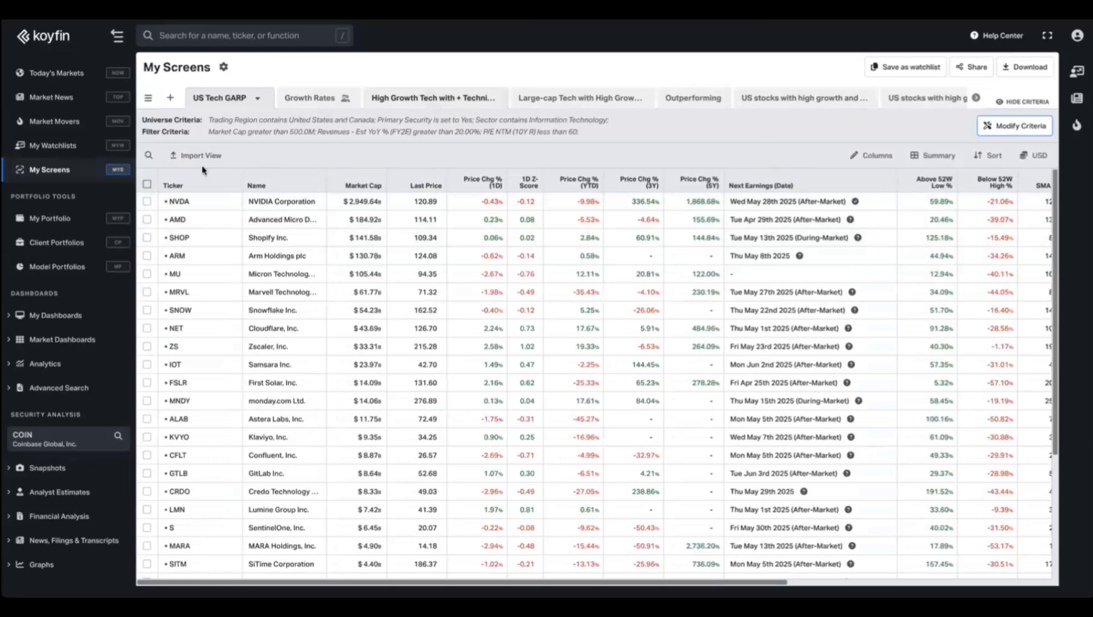
# Open the Aggressive Growth (80/20) model portfolio on its Exposure breakdown.
pyautogui.click(57, 266)
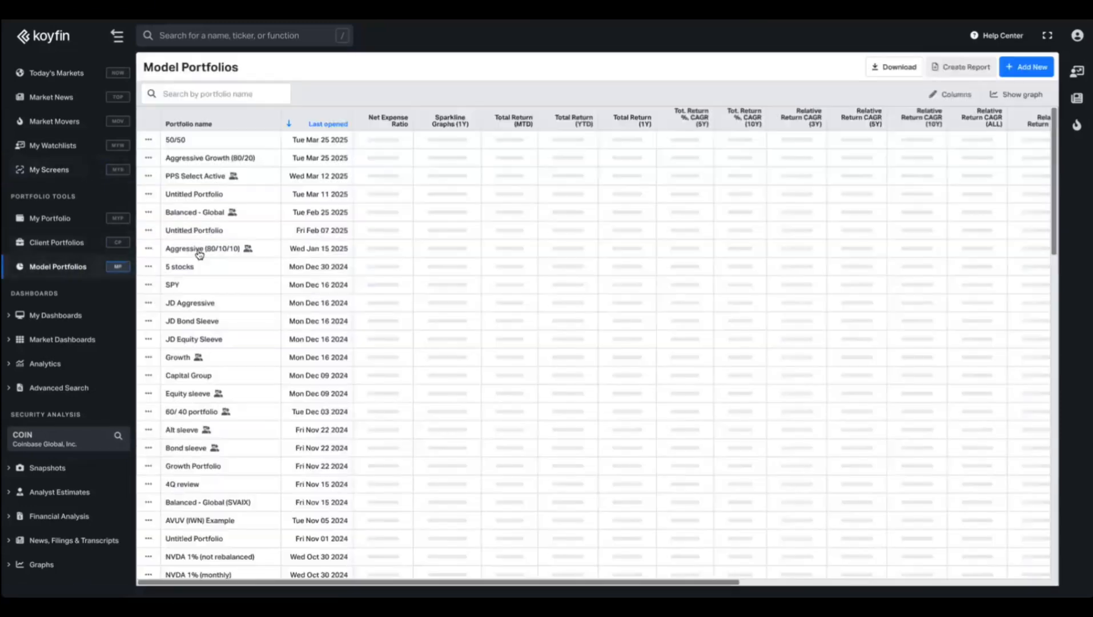
pyautogui.click(194, 158)
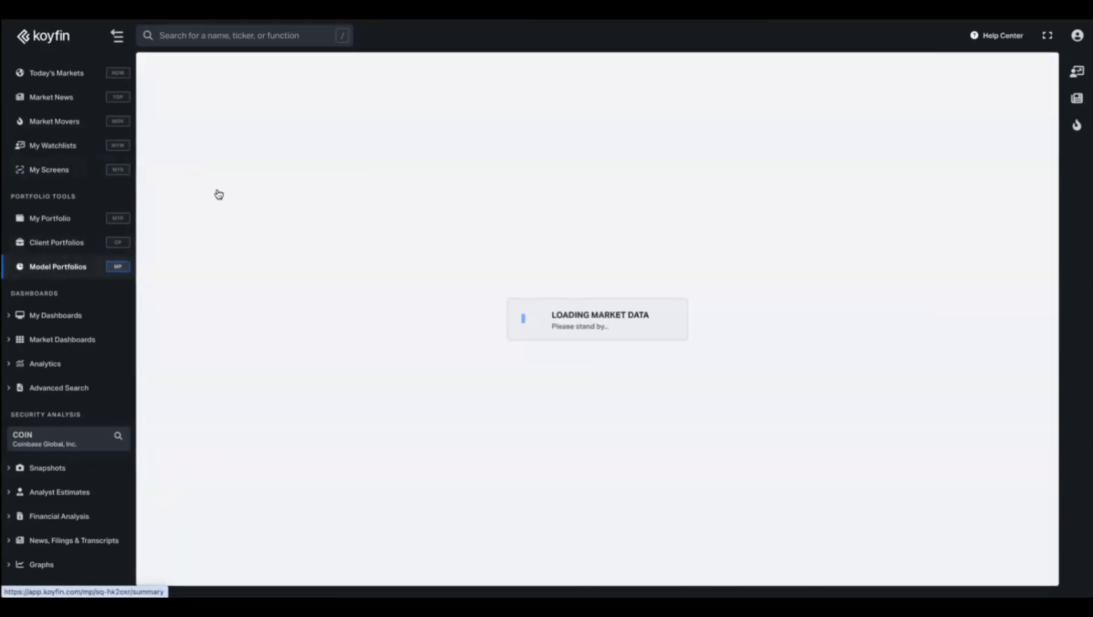
pyautogui.click(220, 97)
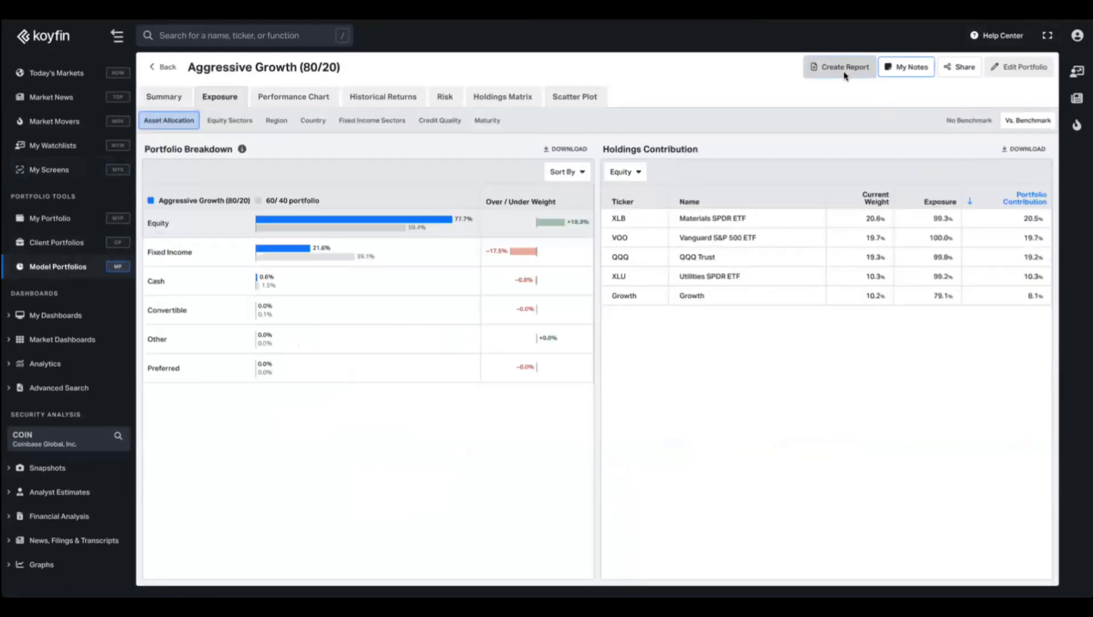
# Start a report from scratch, preview the Comparison Summary and Holdings Summary pages, then close the builder.
pyautogui.click(843, 69)
pyautogui.click(382, 240)
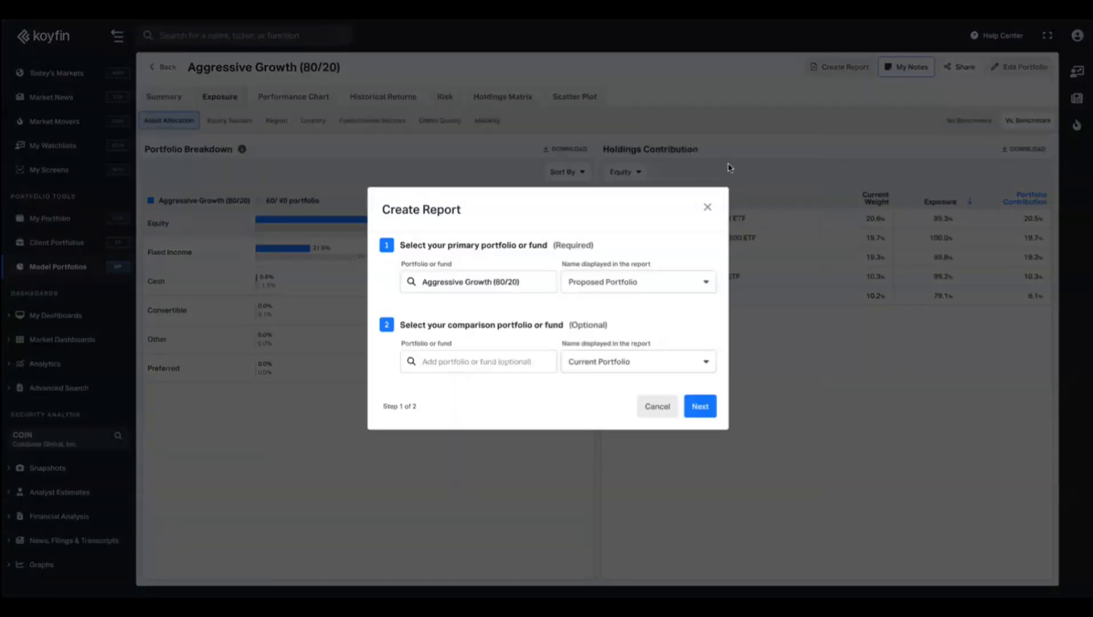
pyautogui.click(700, 406)
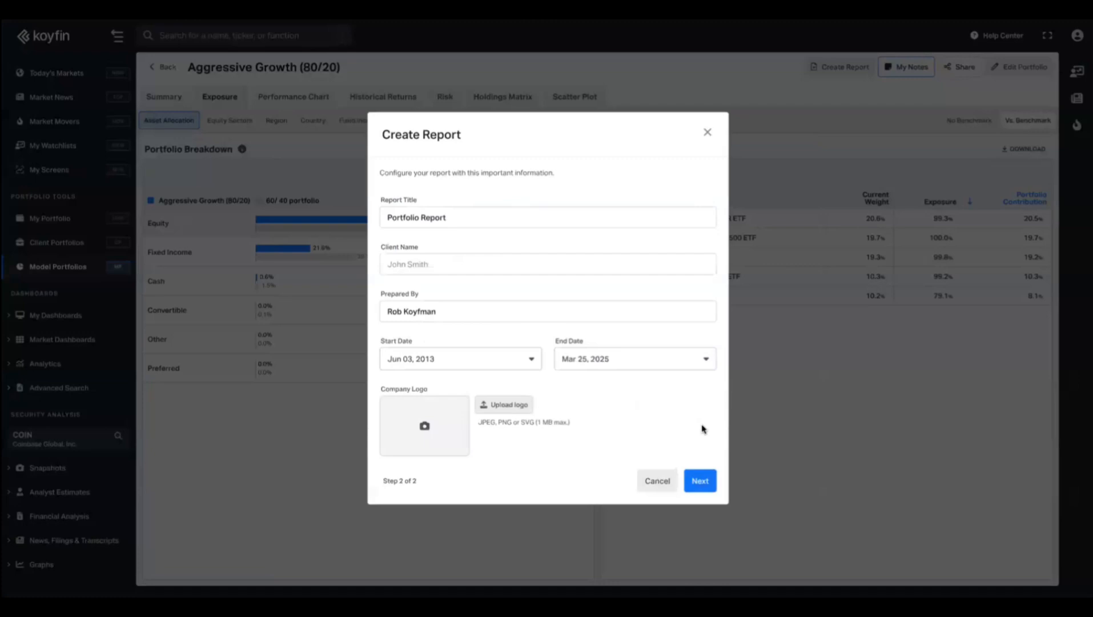
pyautogui.click(700, 482)
pyautogui.click(184, 200)
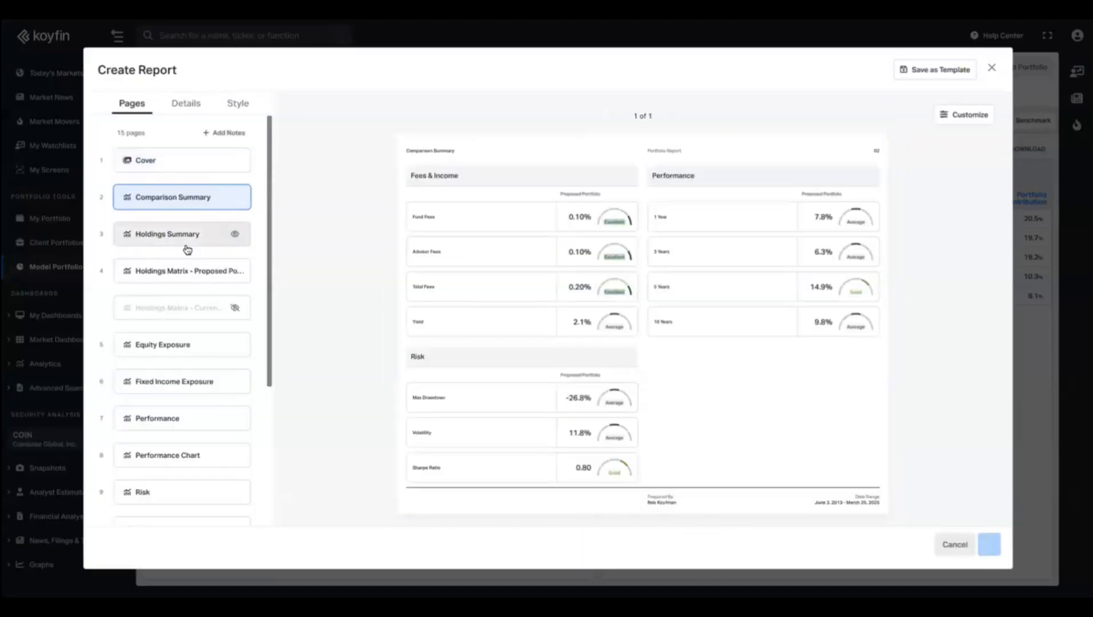
pyautogui.click(186, 250)
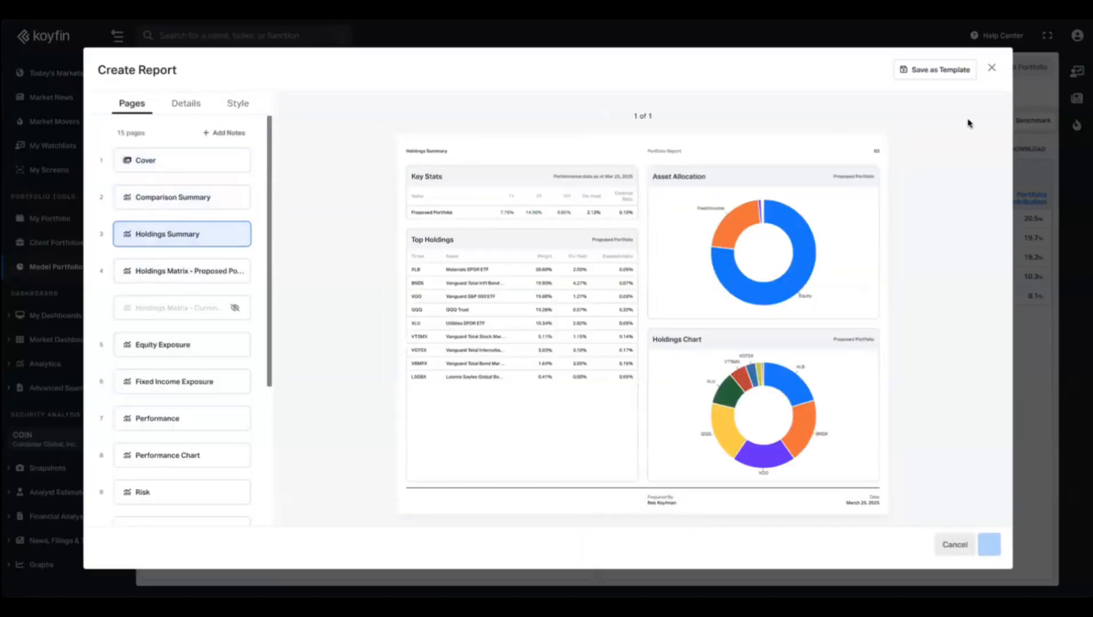
pyautogui.click(991, 68)
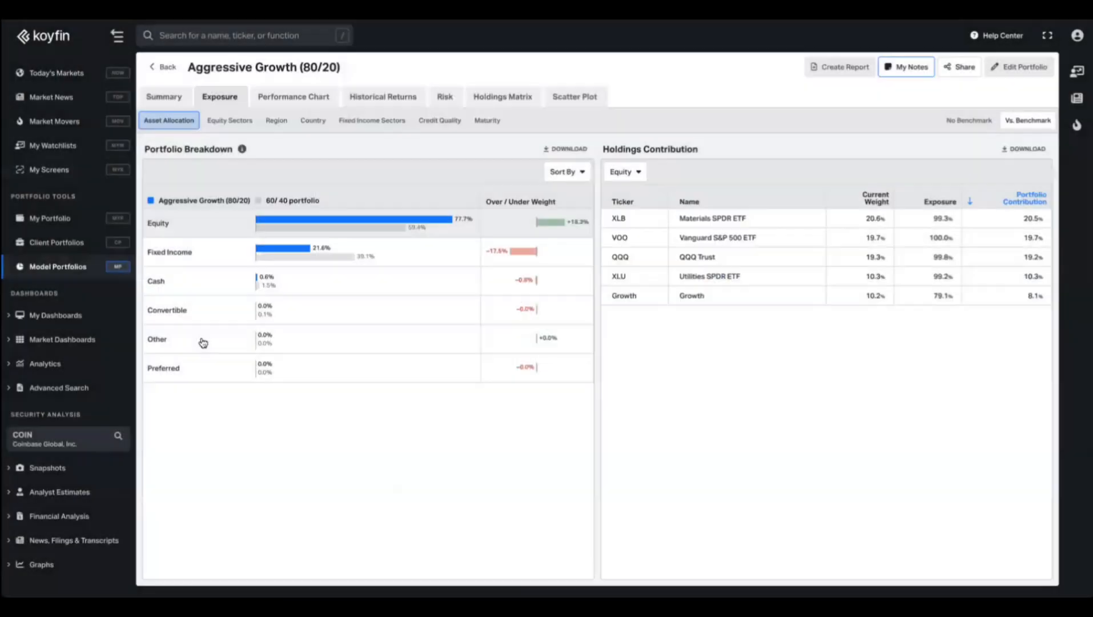
# Load the Aggressive Growth (80/20) model portfolio via an 'ag' model-portfolio search and open its Comparison graph.
pyautogui.click(61, 440)
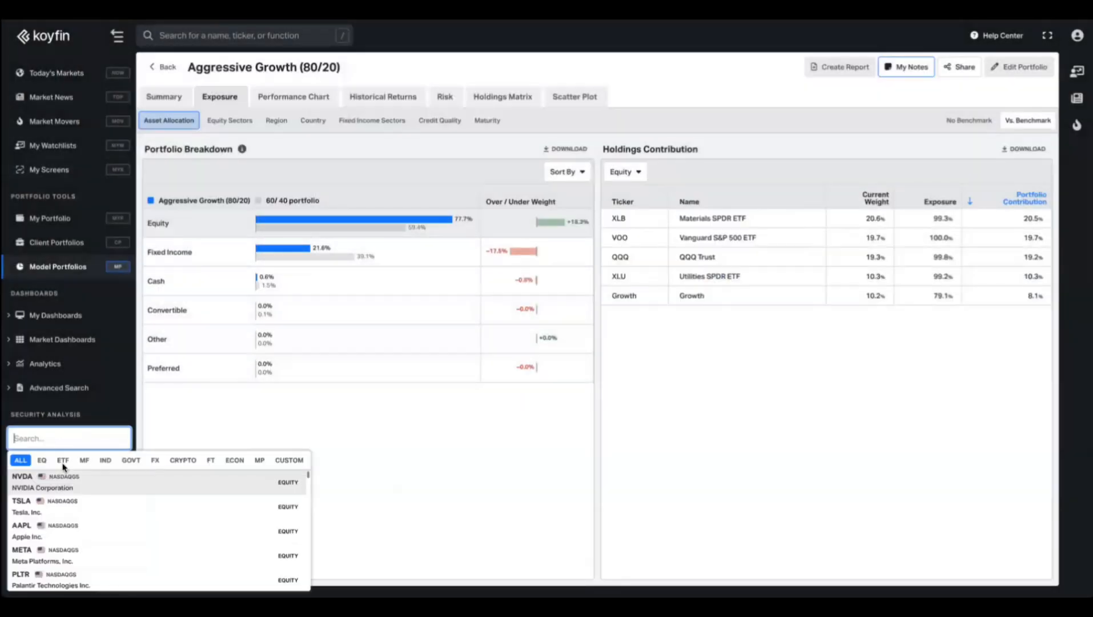
pyautogui.click(264, 464)
pyautogui.press('Escape')
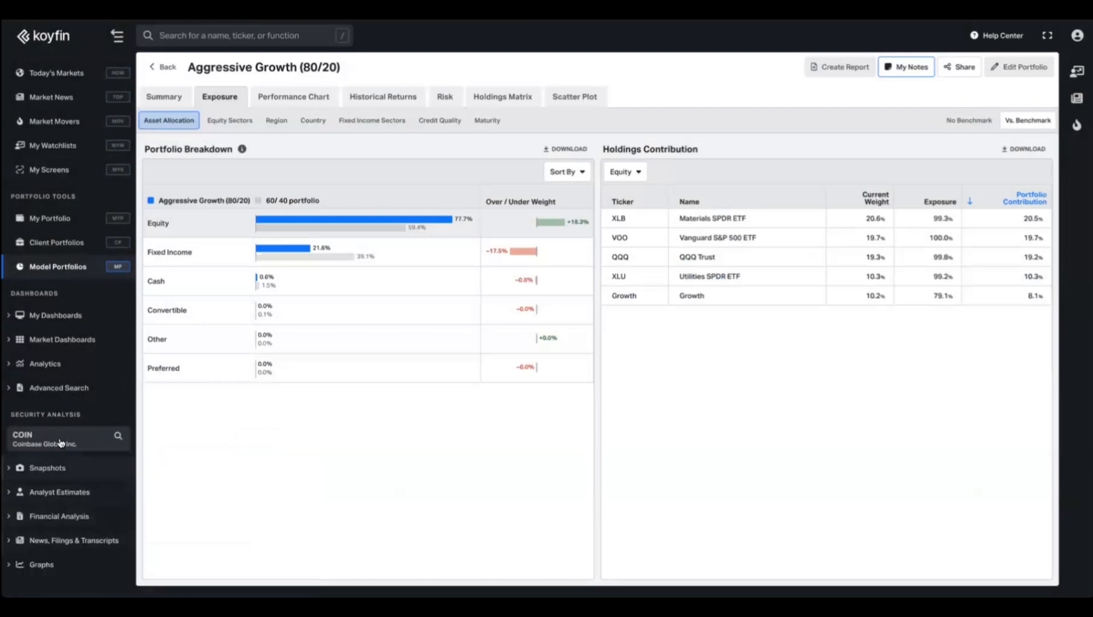
pyautogui.click(79, 438)
pyautogui.click(260, 461)
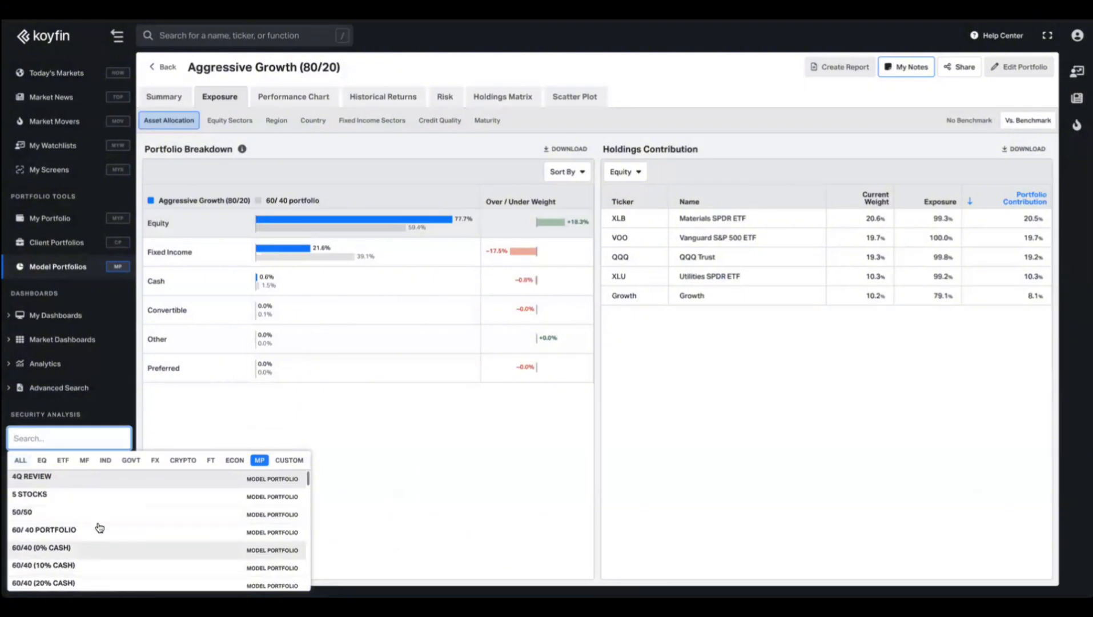
pyautogui.write('ag')
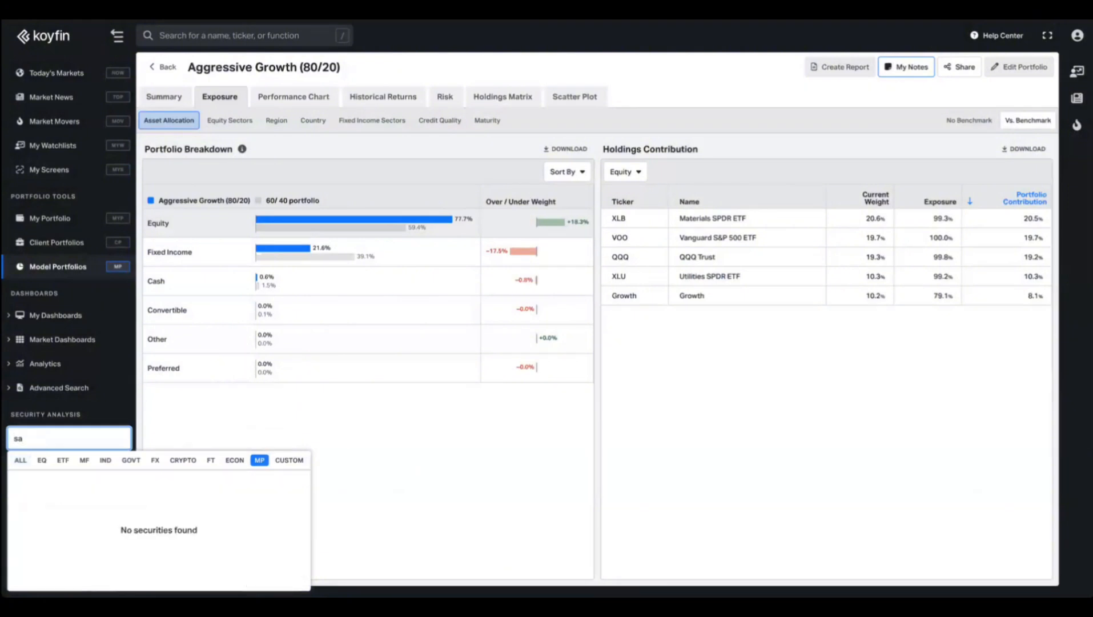
pyautogui.press('BackSpace')
pyautogui.press('BackSpace')
pyautogui.write('agg')
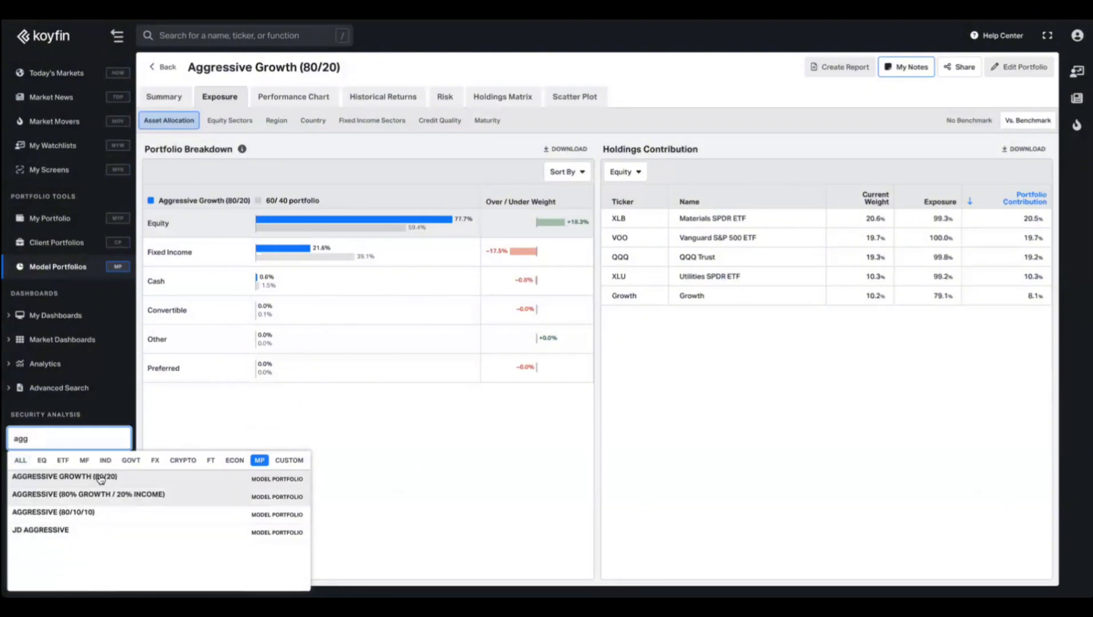
pyautogui.click(99, 479)
pyautogui.click(50, 470)
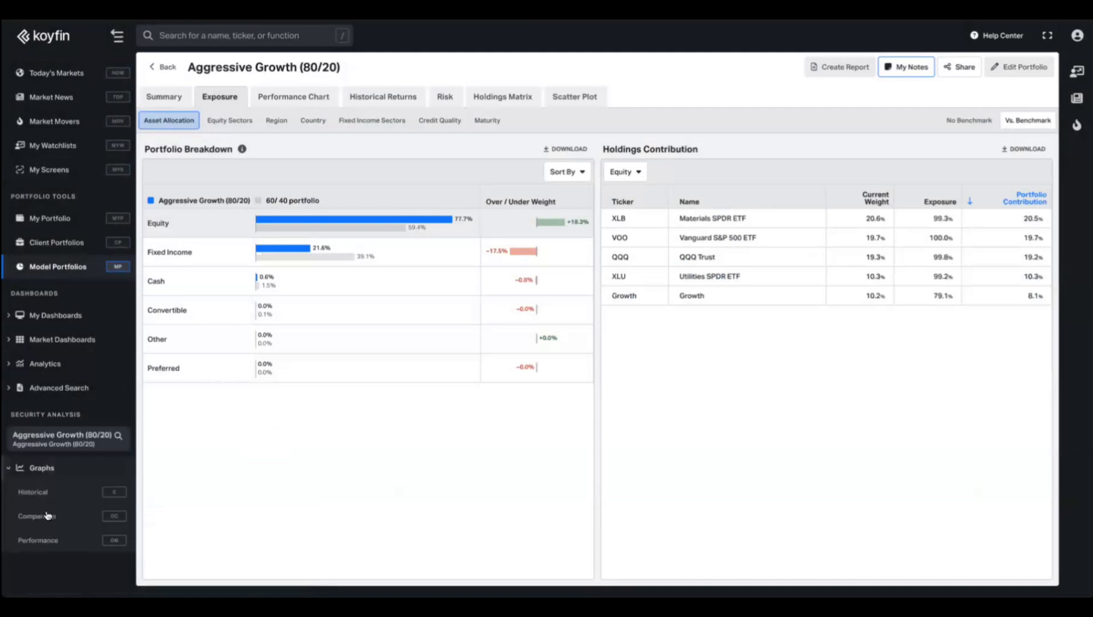
pyautogui.click(37, 516)
# Remove the CAVA, LULU and URBN tickers and the old metrics from the comparison.
pyautogui.click(289, 178)
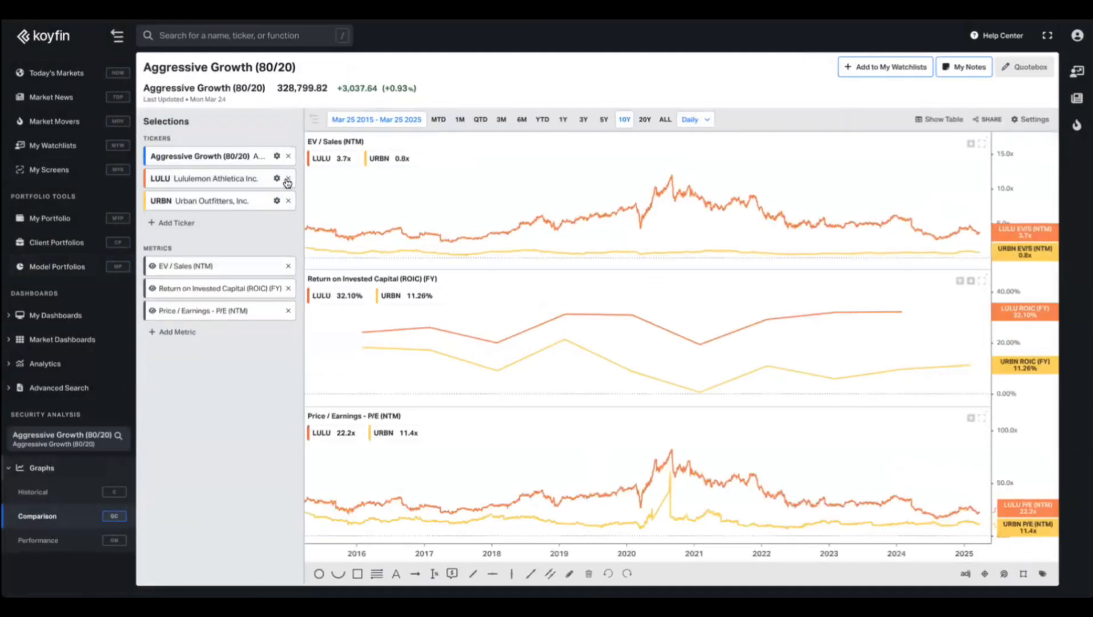
pyautogui.click(288, 178)
pyautogui.click(288, 178)
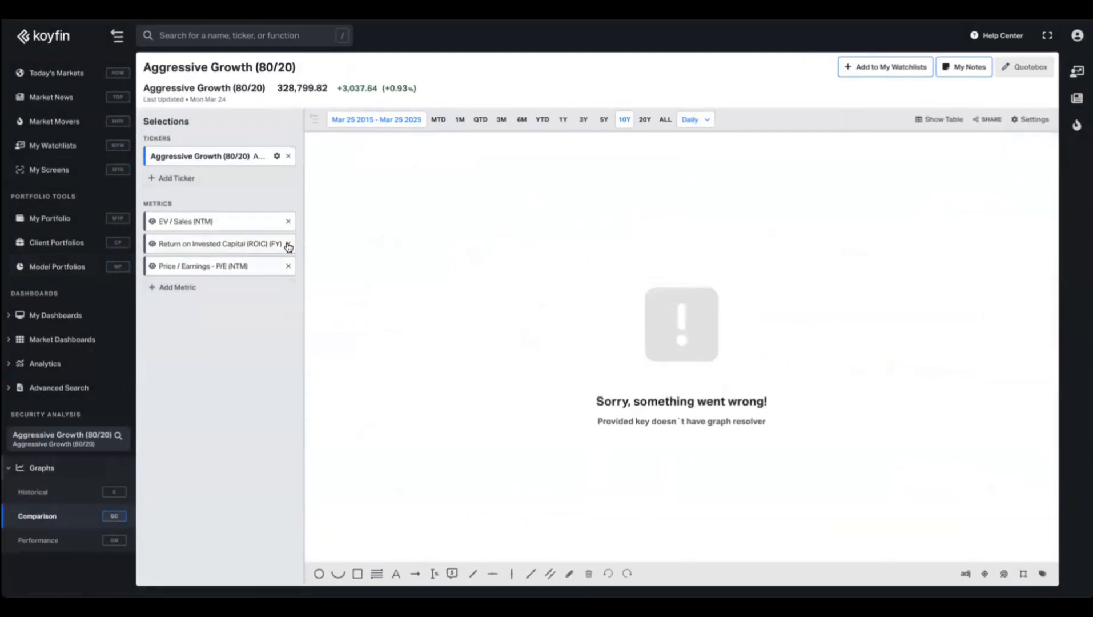
pyautogui.click(289, 222)
pyautogui.click(288, 221)
pyautogui.click(289, 221)
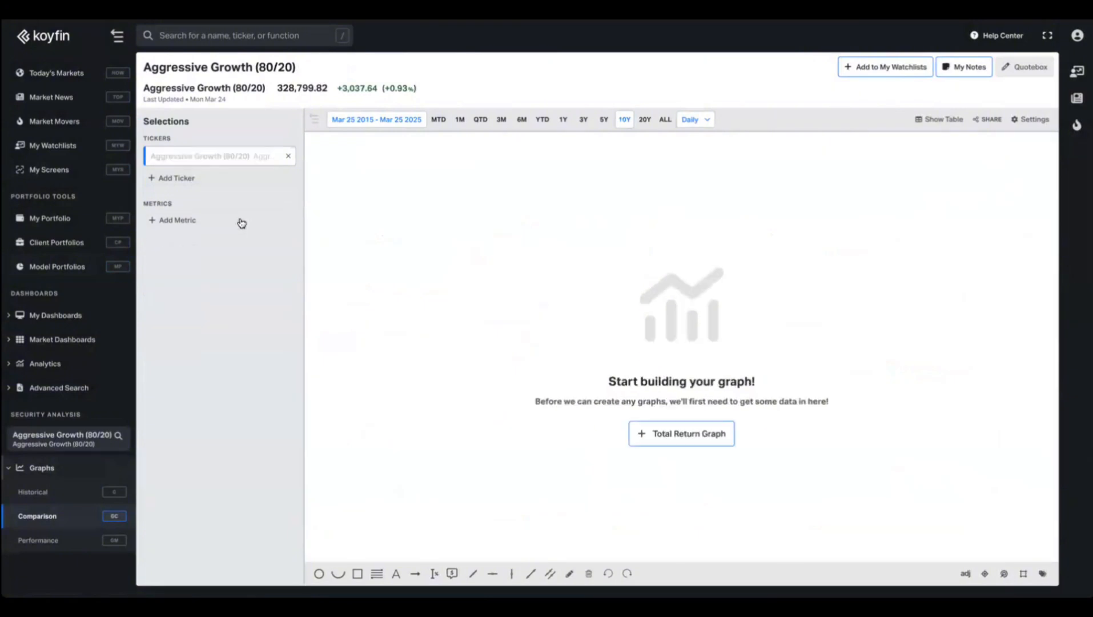
# Add Total Return % and Drawdown % from peak as graph metrics.
pyautogui.click(239, 222)
pyautogui.write('total ret')
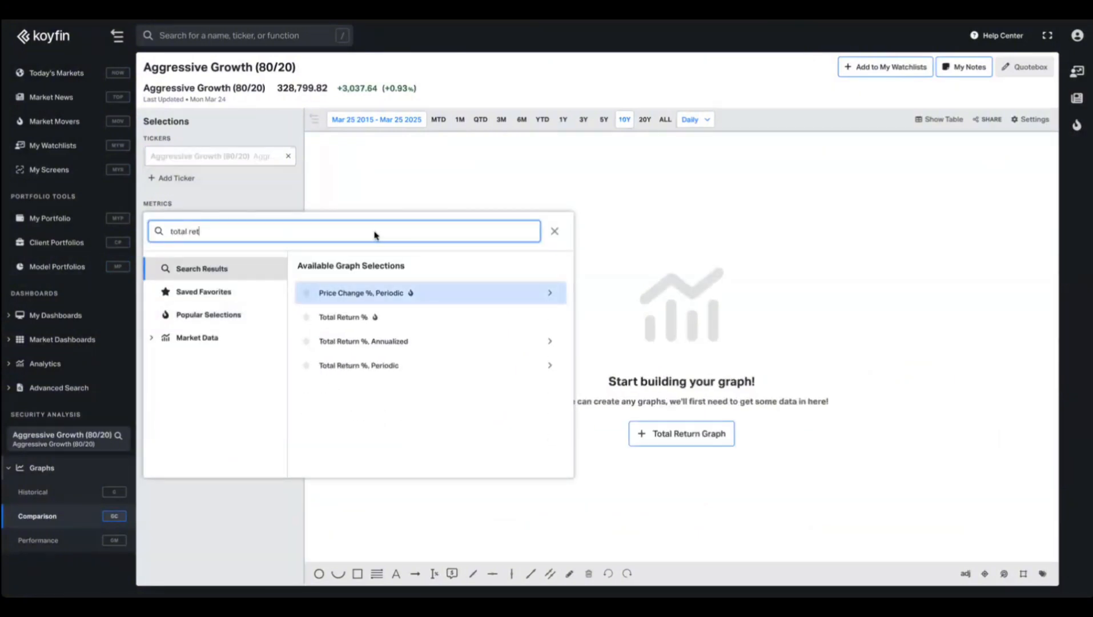
pyautogui.click(341, 317)
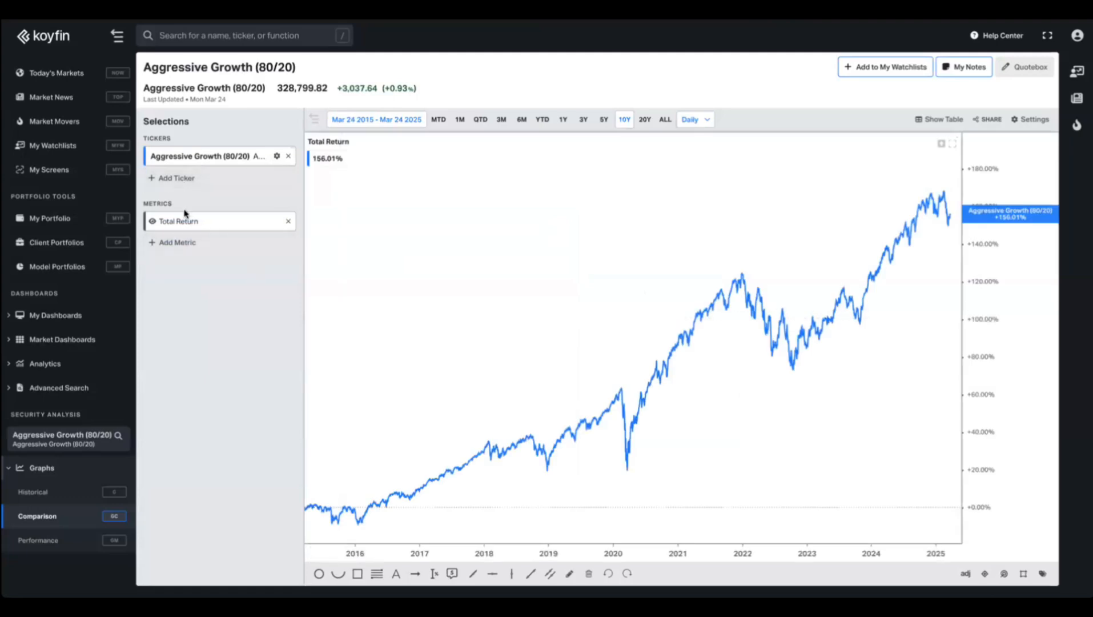
pyautogui.click(178, 245)
pyautogui.write('dra')
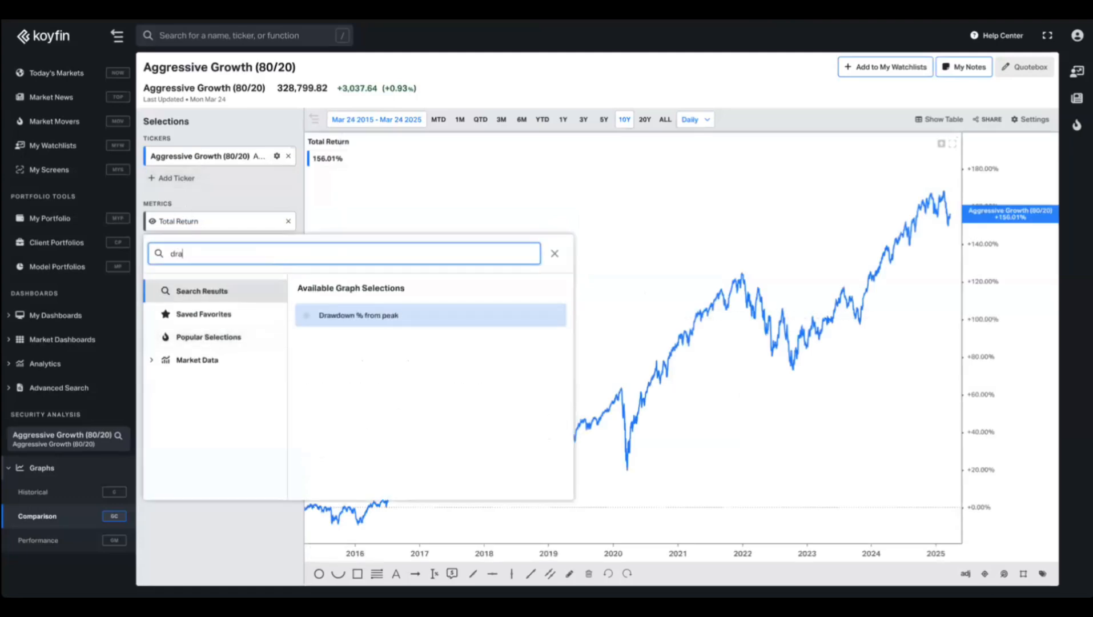
pyautogui.write('w')
pyautogui.click(401, 316)
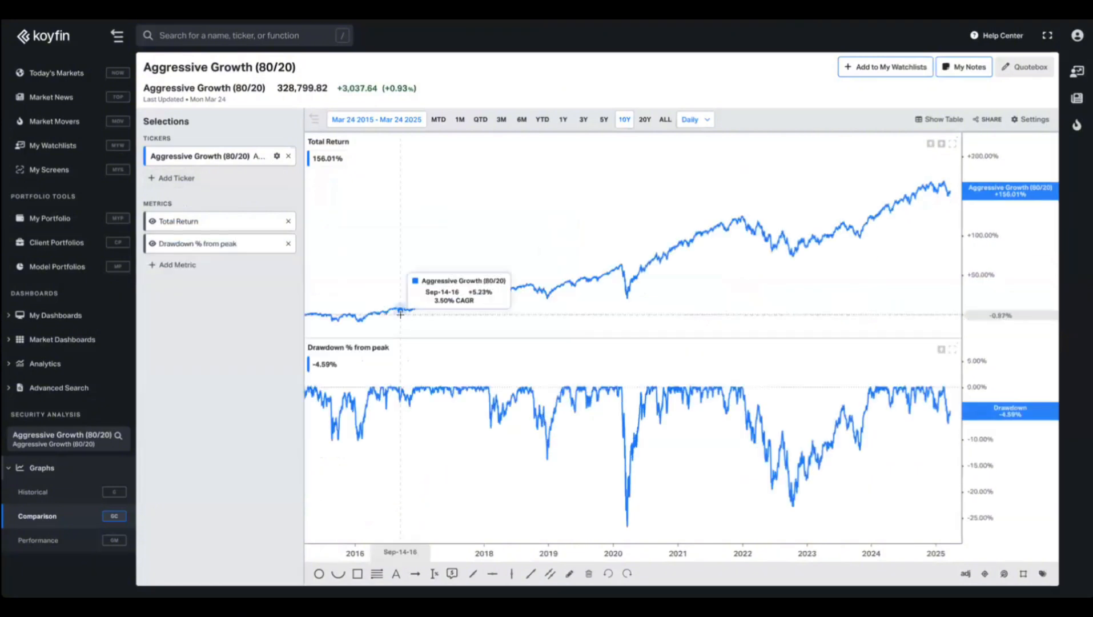
pyautogui.click(182, 264)
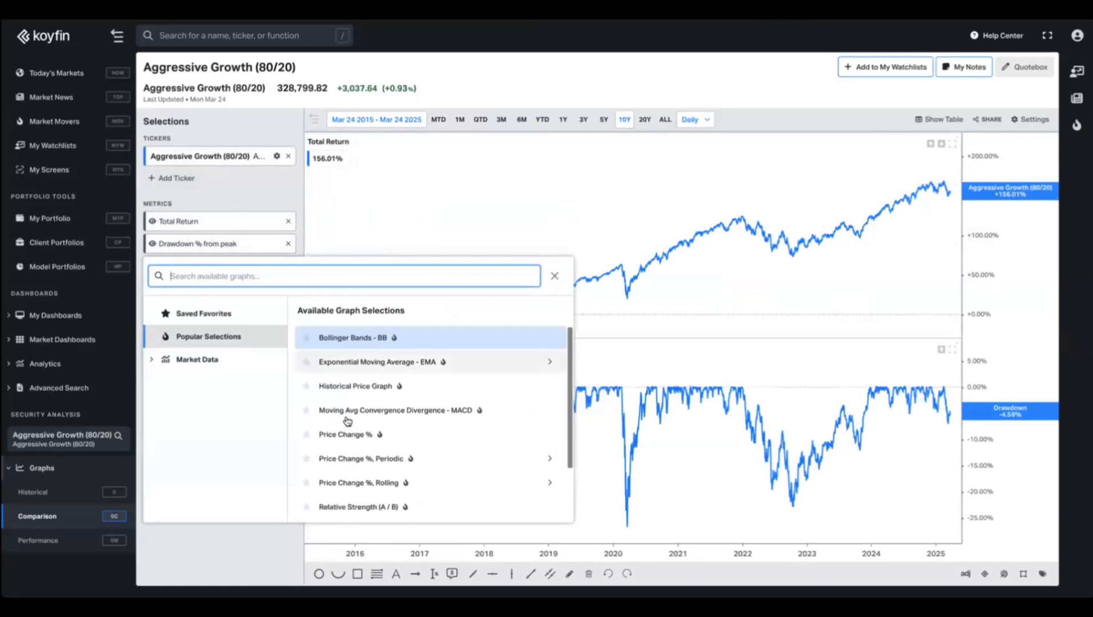
pyautogui.scroll(-3, 357, 422)
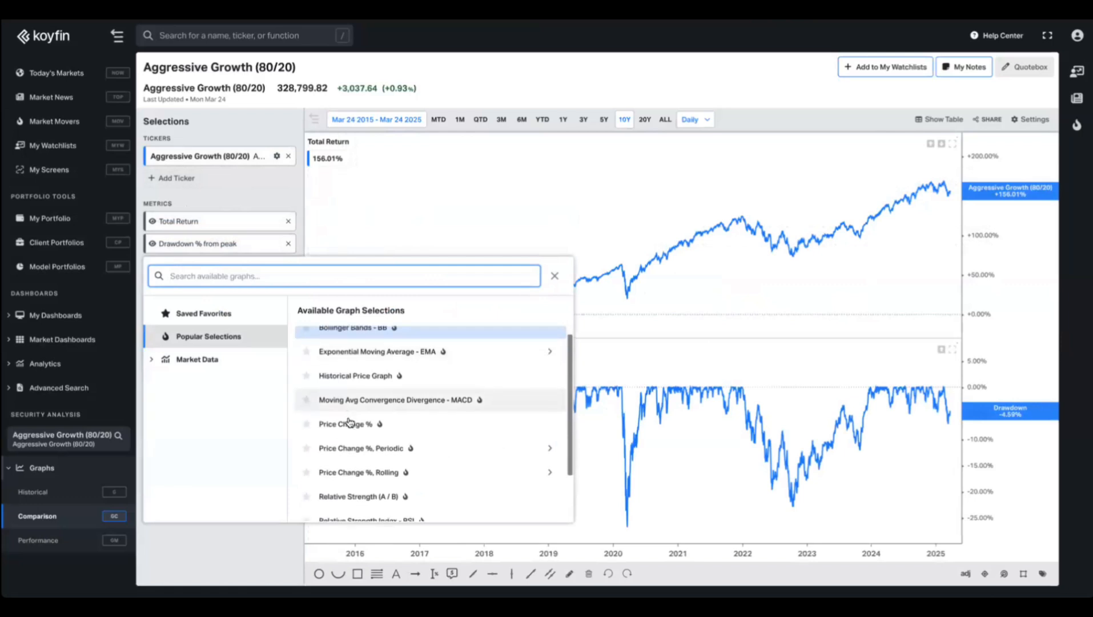
pyautogui.click(216, 540)
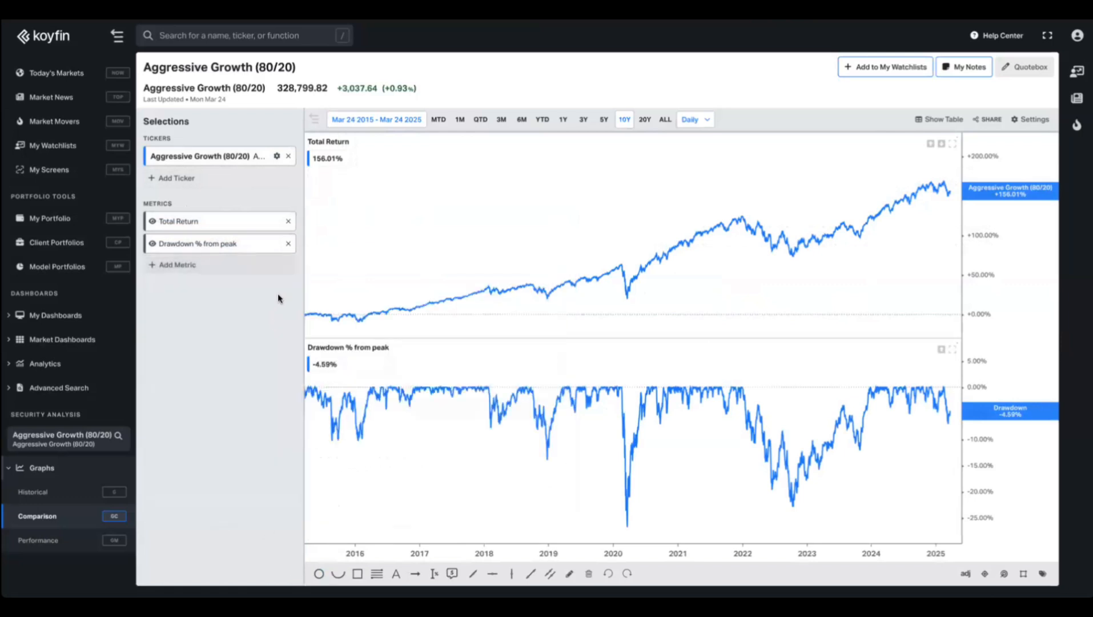
# Add the Growth model portfolio and SPY to the comparison and set the range to 5 years.
pyautogui.click(169, 178)
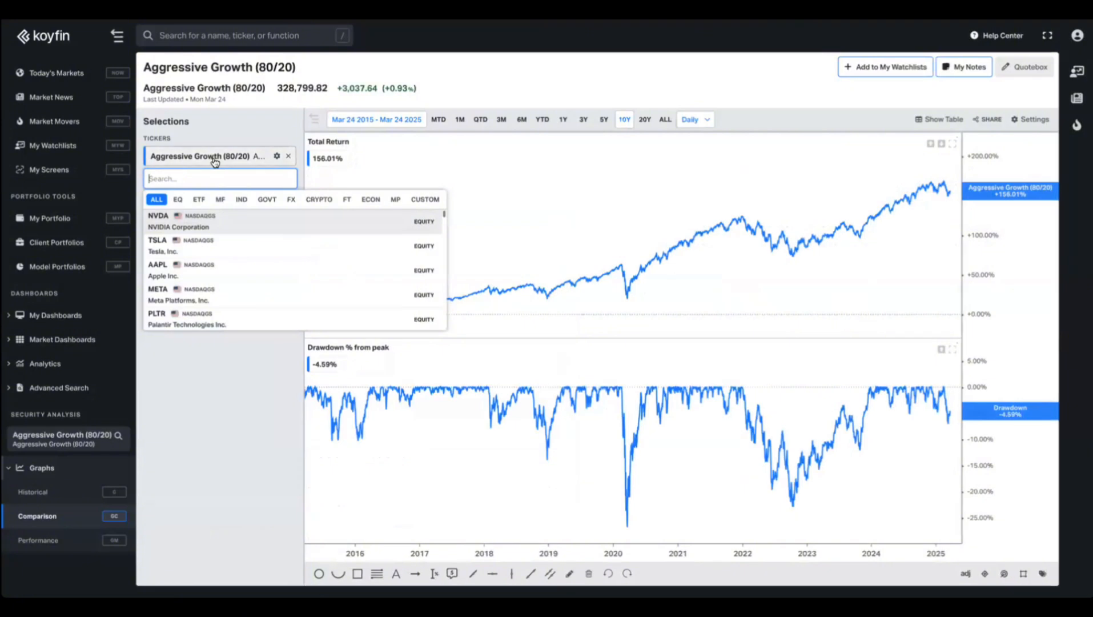
pyautogui.click(396, 201)
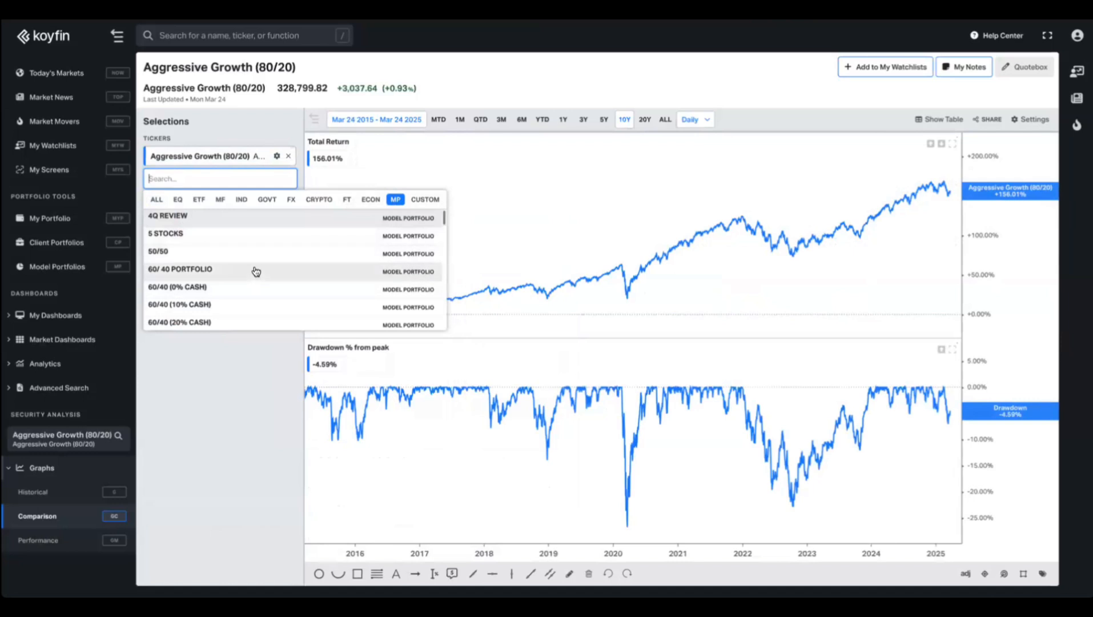
pyautogui.scroll(-3, 241, 256)
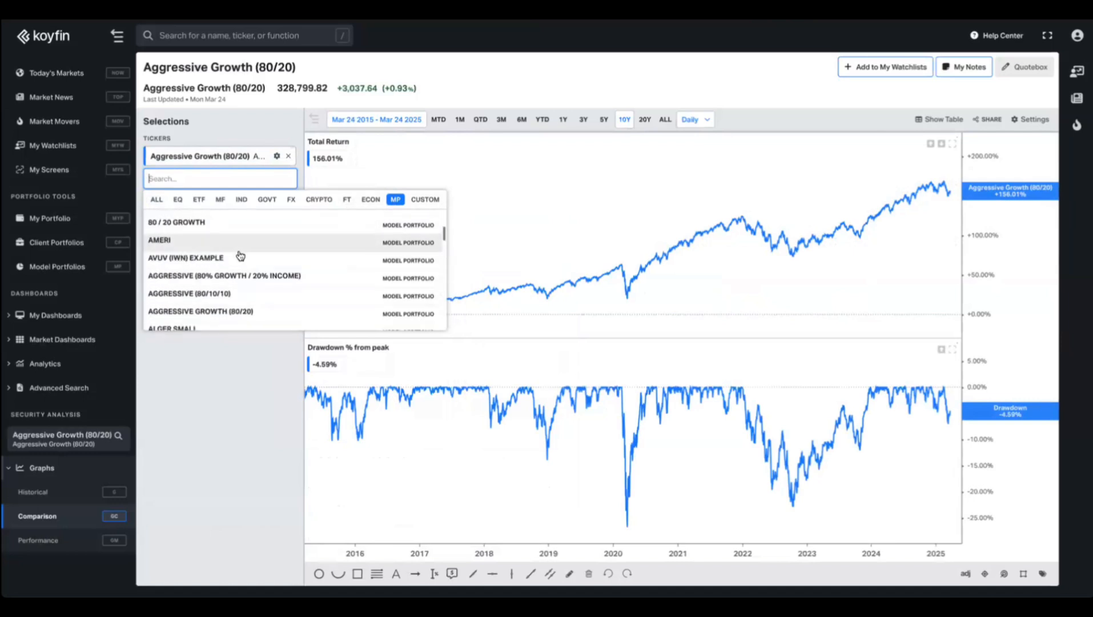
pyautogui.write('gr')
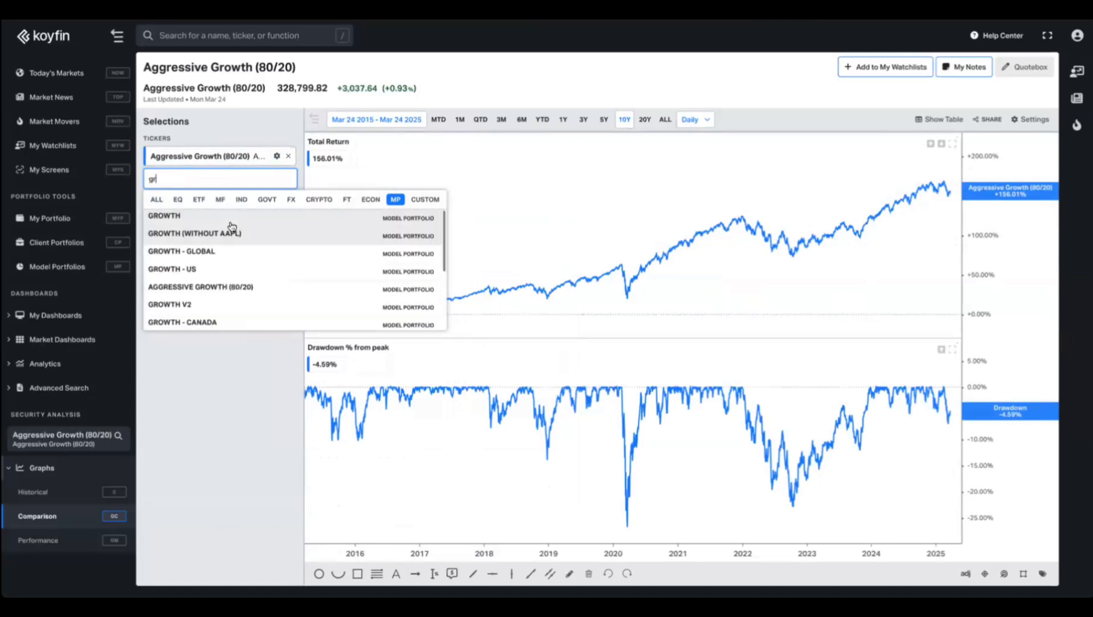
pyautogui.click(229, 218)
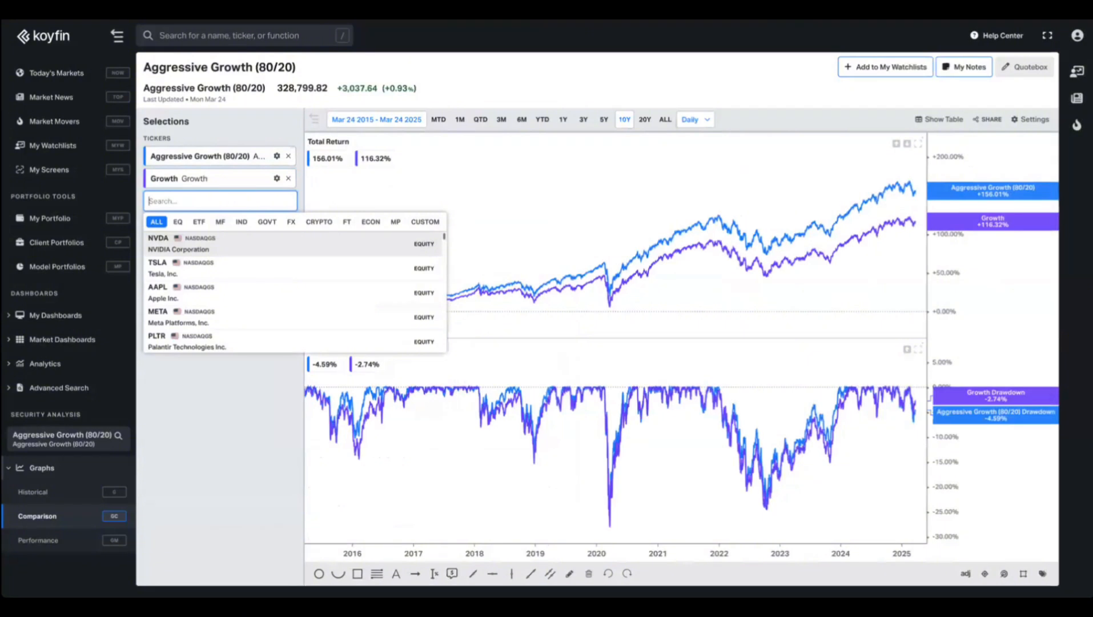
pyautogui.write('spy')
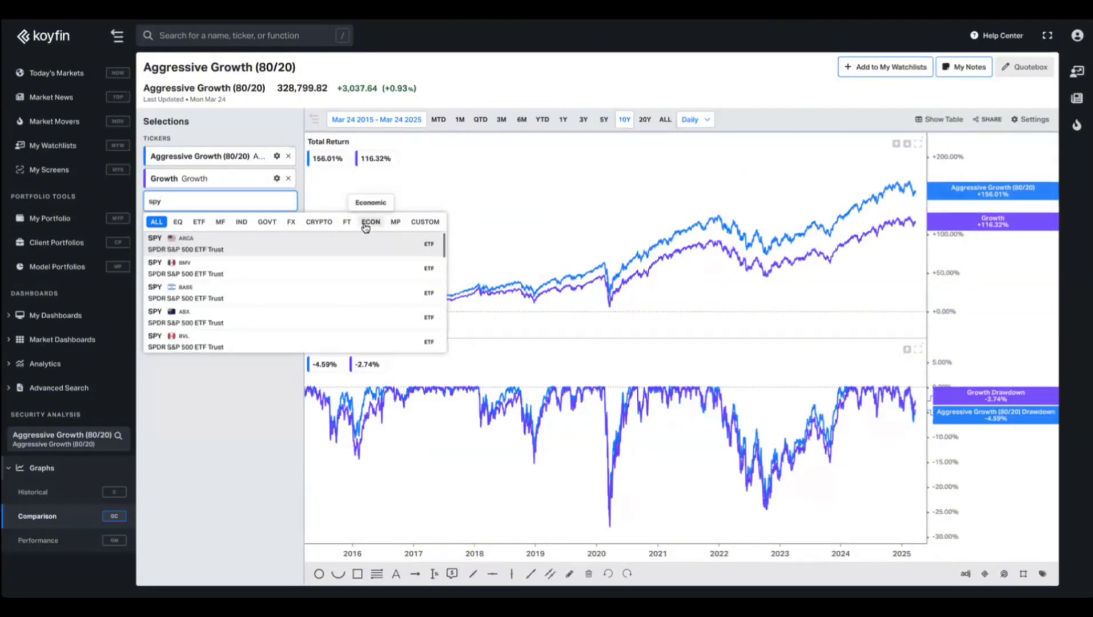
pyautogui.click(254, 245)
pyautogui.click(218, 408)
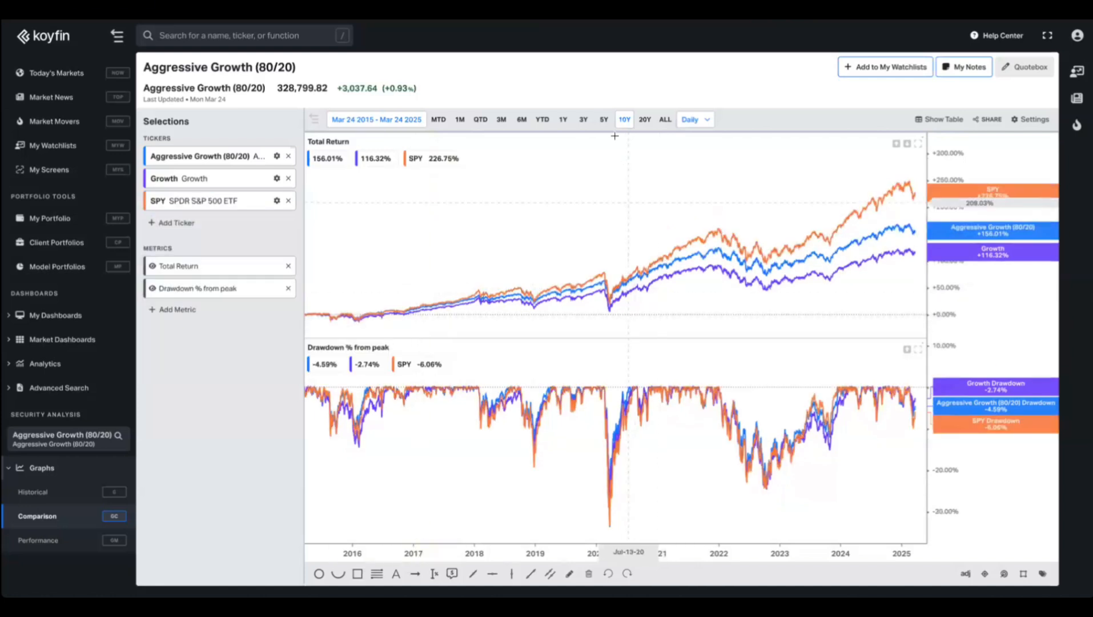
pyautogui.click(604, 121)
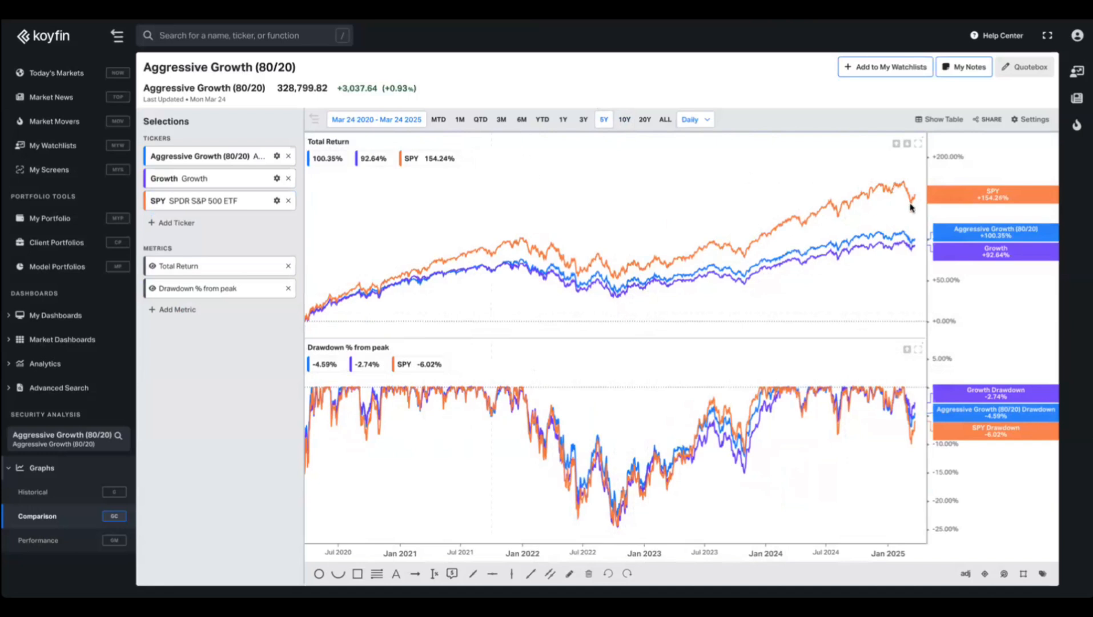
# Switch to the Historical graph and load Apple (AAPL) with its Short Interest panes.
pyautogui.click(45, 496)
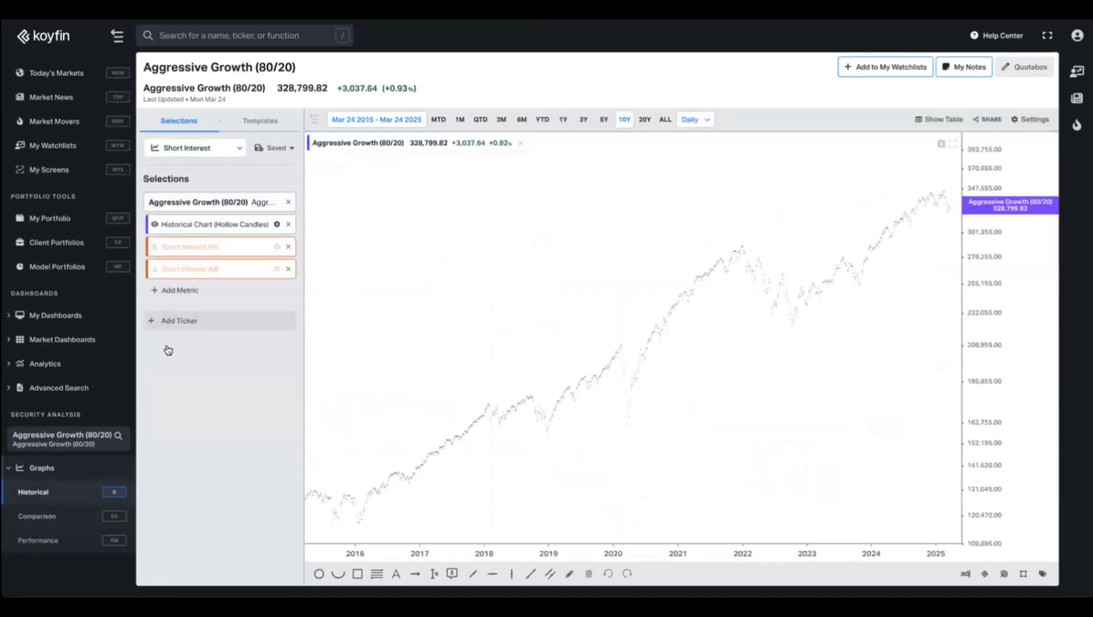
pyautogui.click(78, 435)
pyautogui.write('aapl')
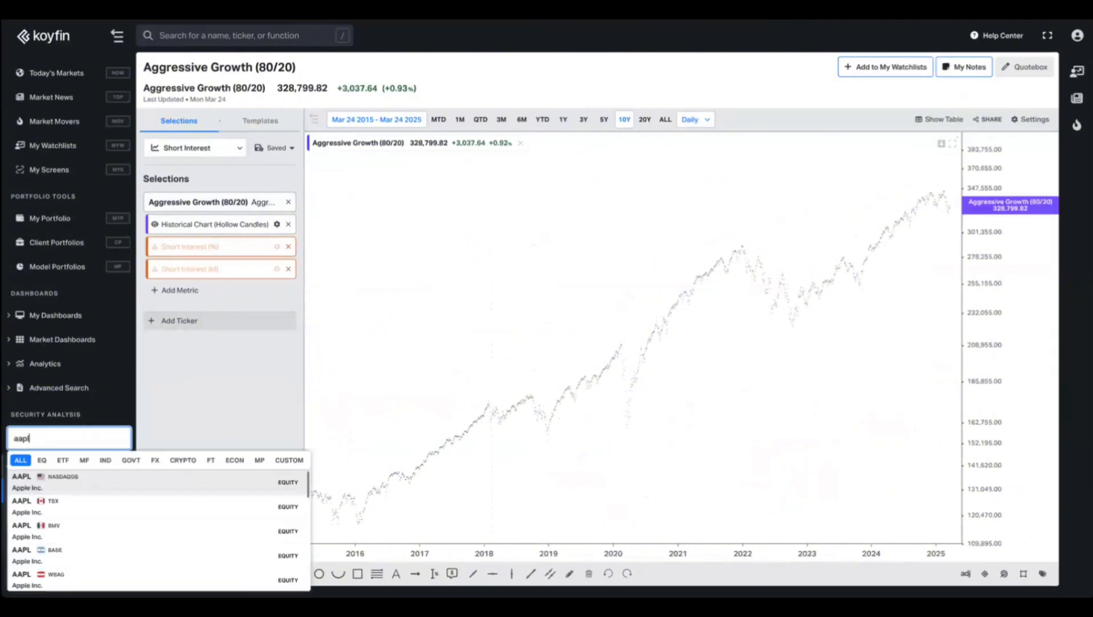
pyautogui.press('Return')
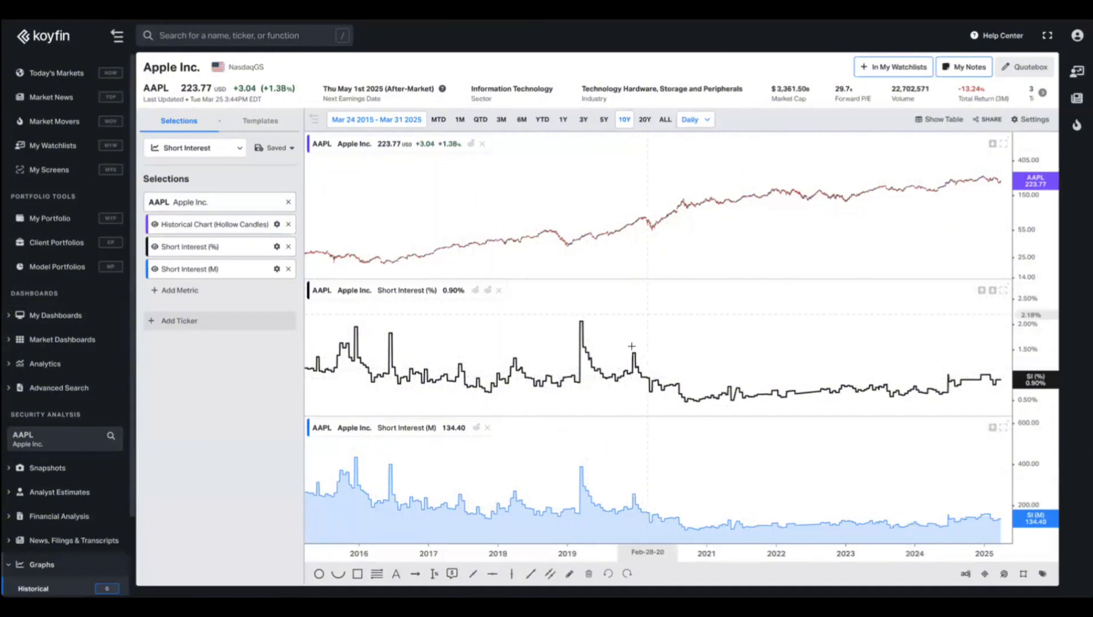
# Rearrange Apple's Short Interest (%) and Short Interest (M) panes, then return to Model Portfolios.
pyautogui.click(476, 291)
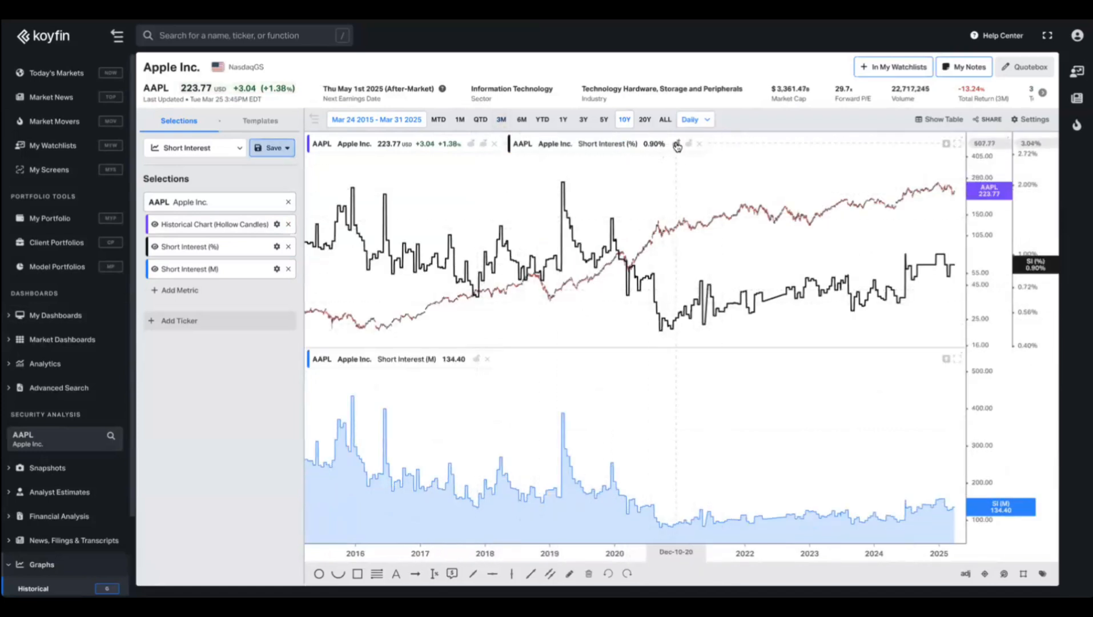
pyautogui.click(676, 144)
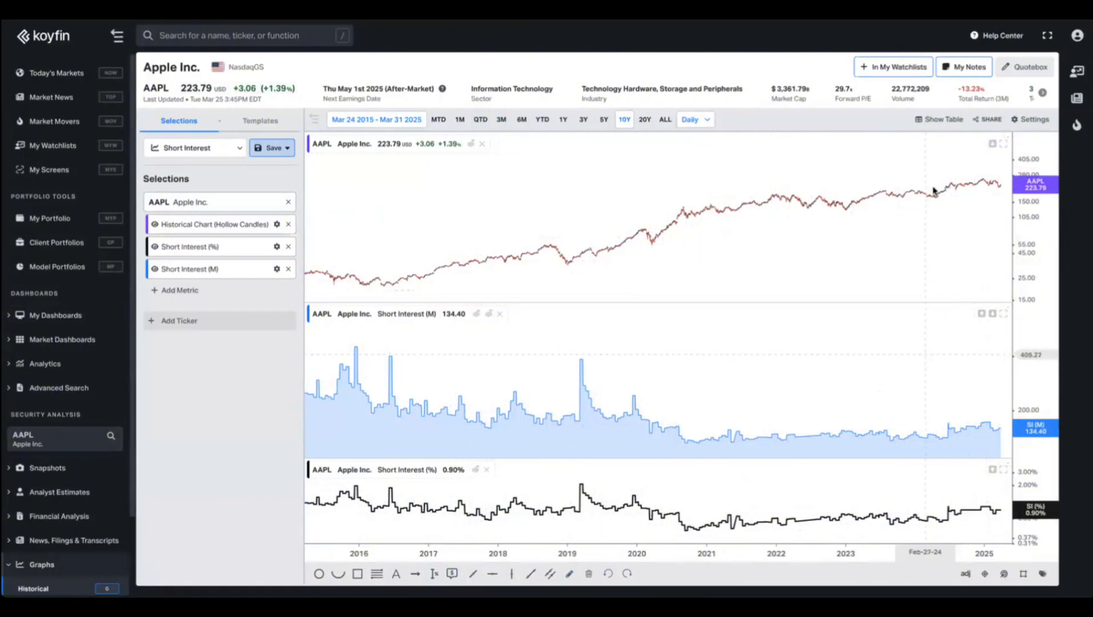
pyautogui.click(982, 313)
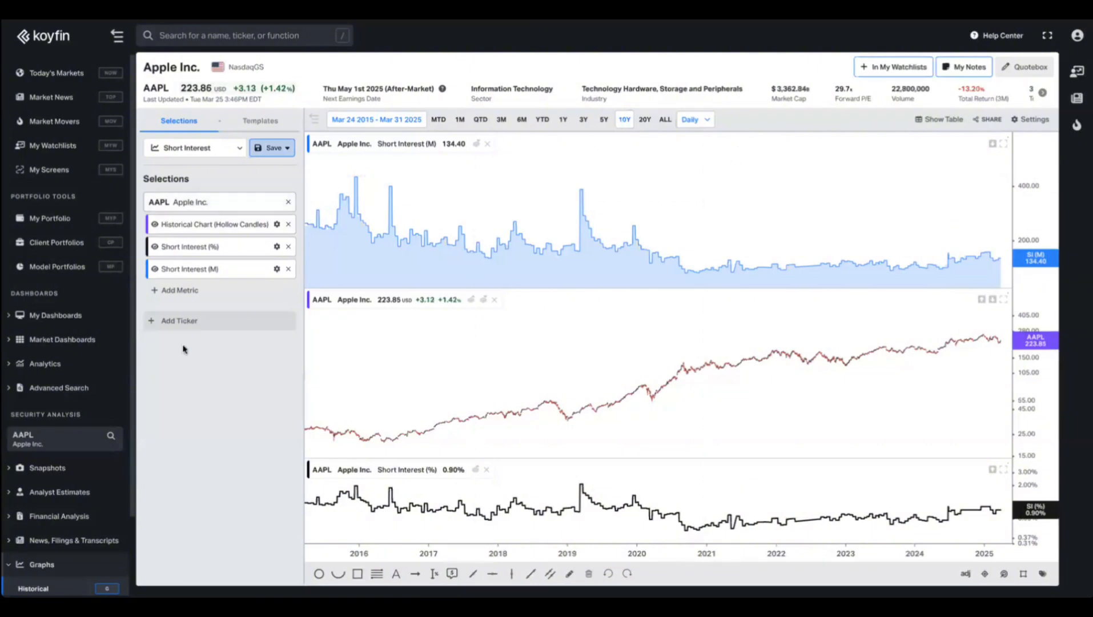
pyautogui.click(87, 266)
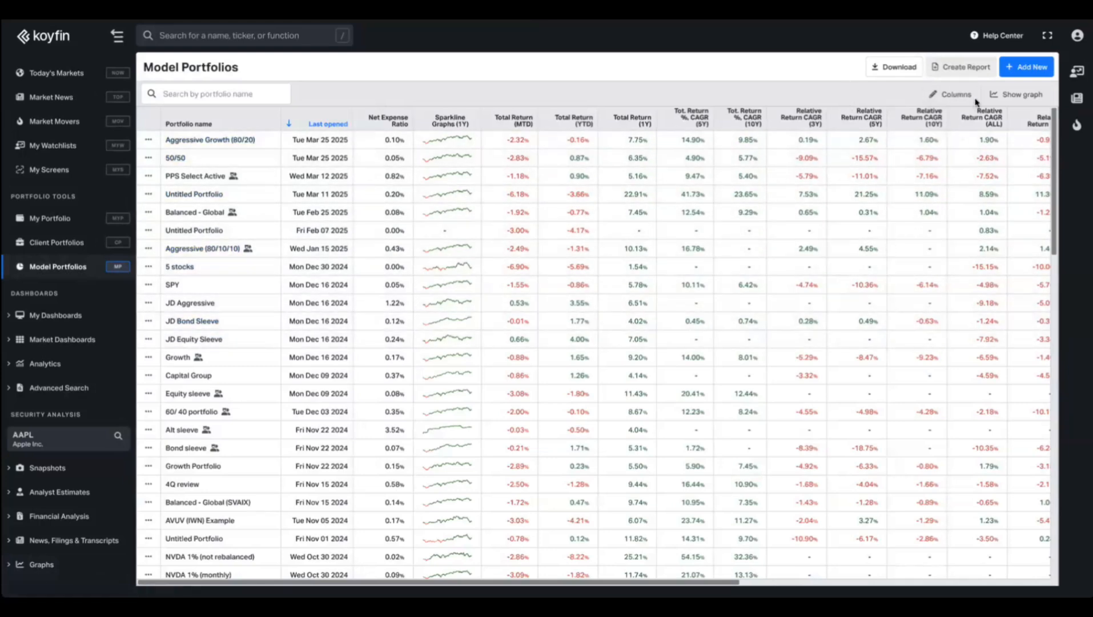
# Start a new model portfolio from scratch named '90/10 Equity Bonds'.
pyautogui.click(1022, 69)
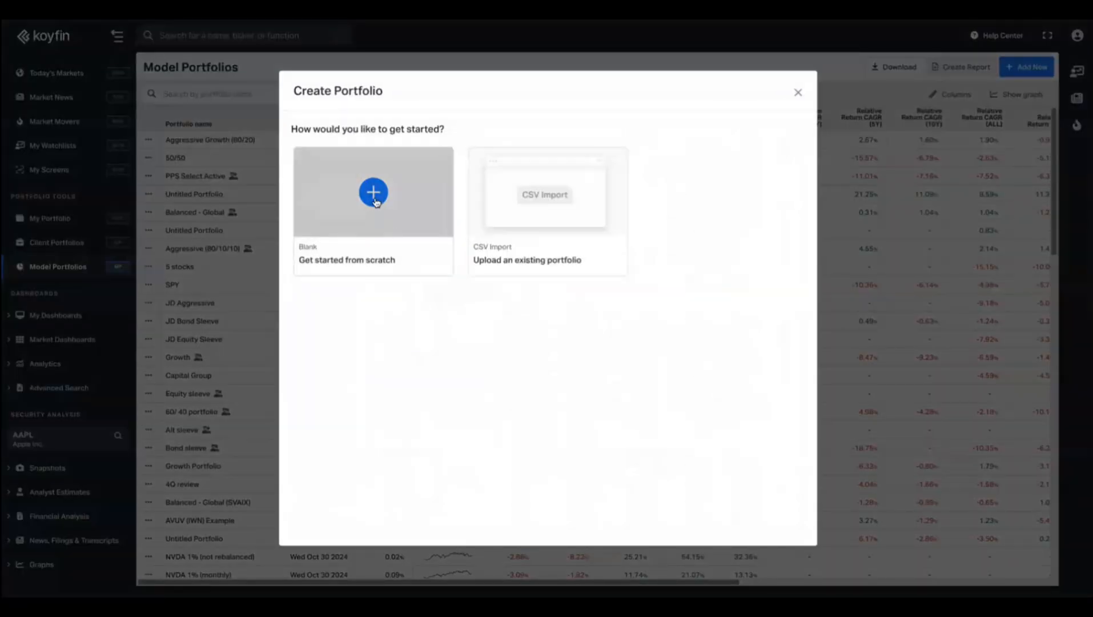
pyautogui.click(374, 193)
pyautogui.tripleClick(131, 164)
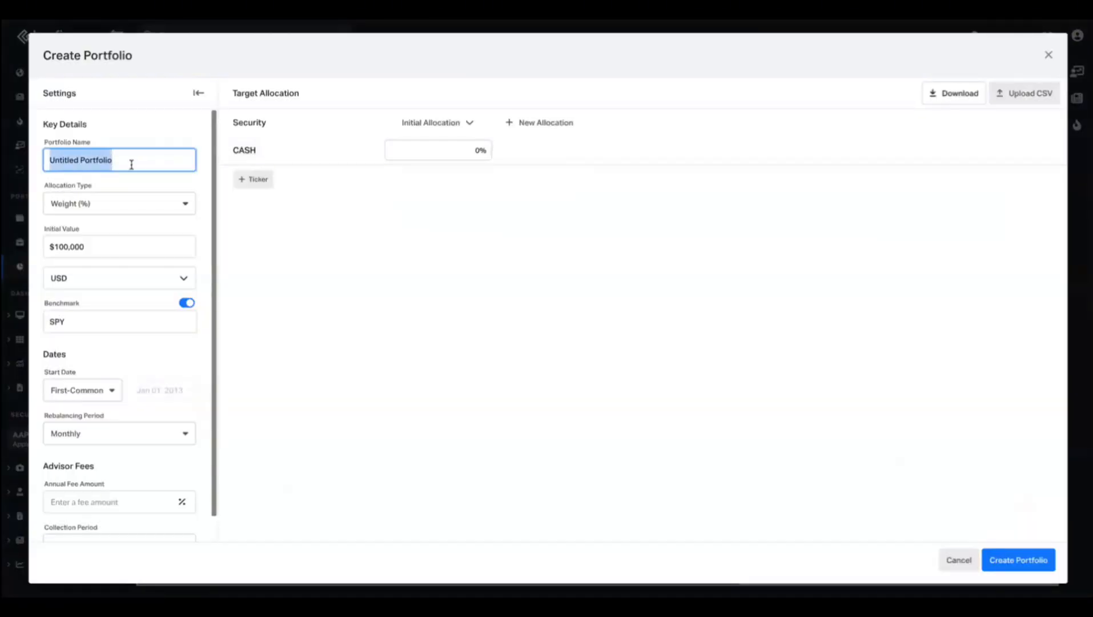
pyautogui.write('g')
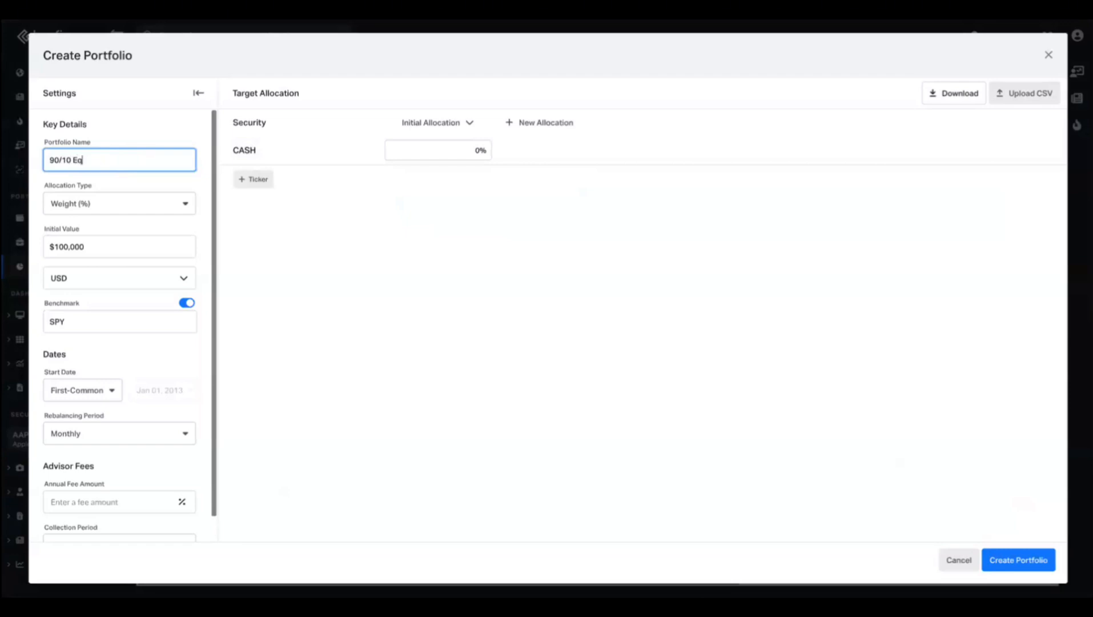
pyautogui.write('0/10 Equity Bonds')
# Allocate 90% to SPY and 10% to BND.
pyautogui.click(255, 180)
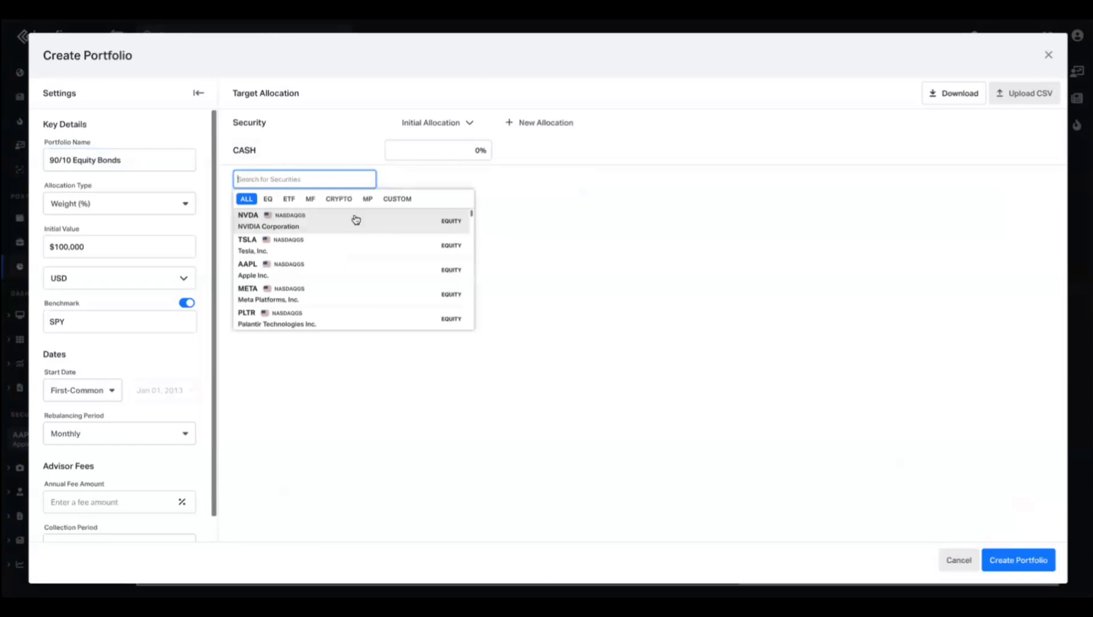
pyautogui.write('spy')
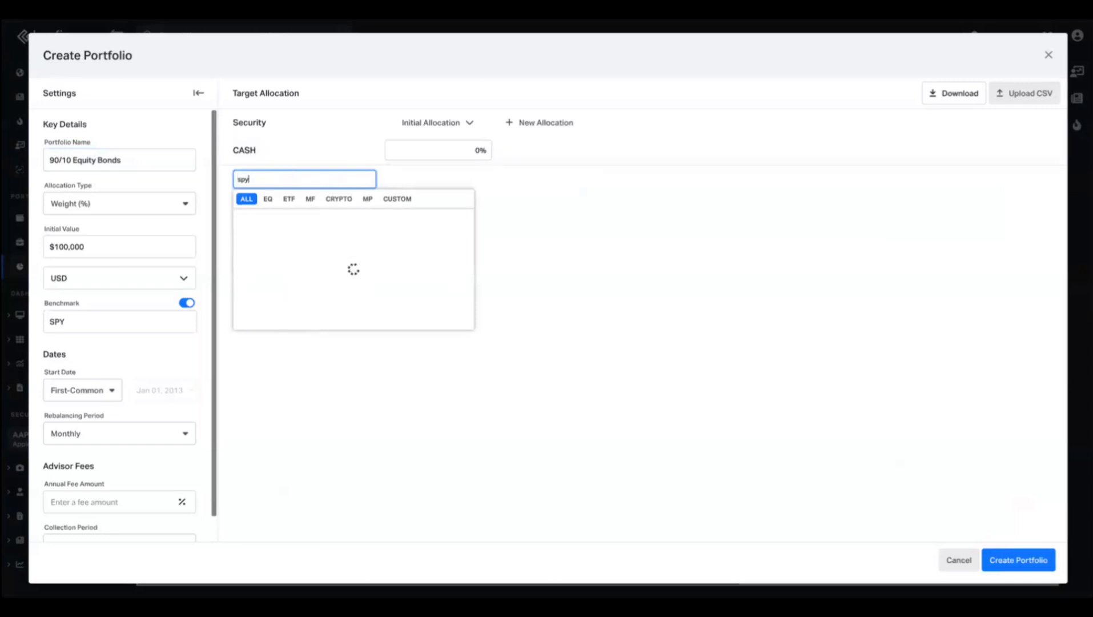
pyautogui.click(316, 230)
pyautogui.click(262, 211)
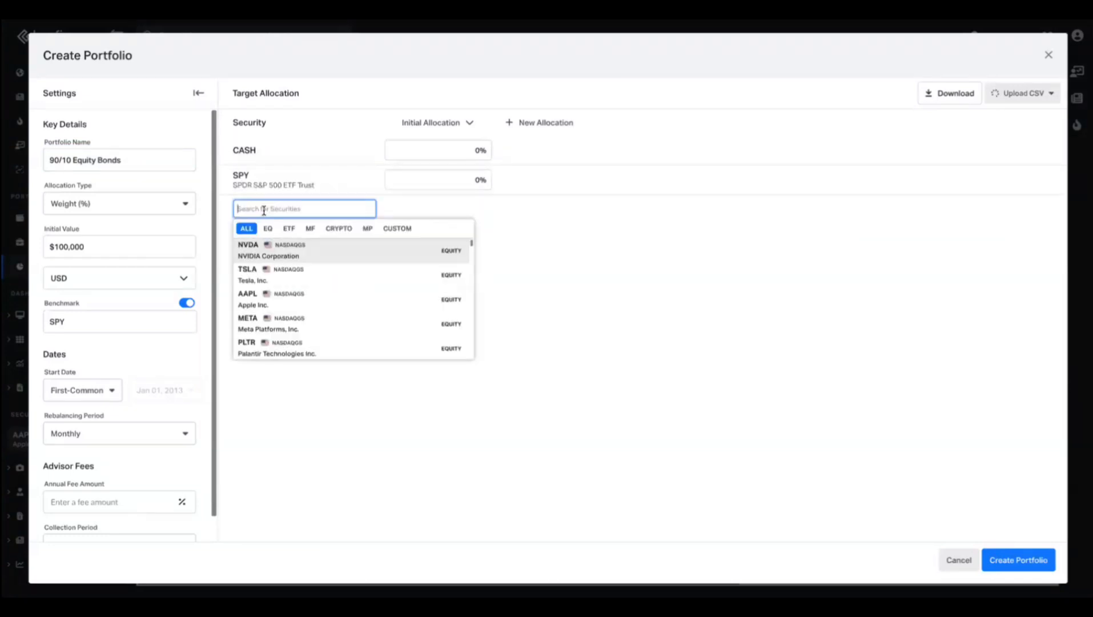
pyautogui.write('bnd')
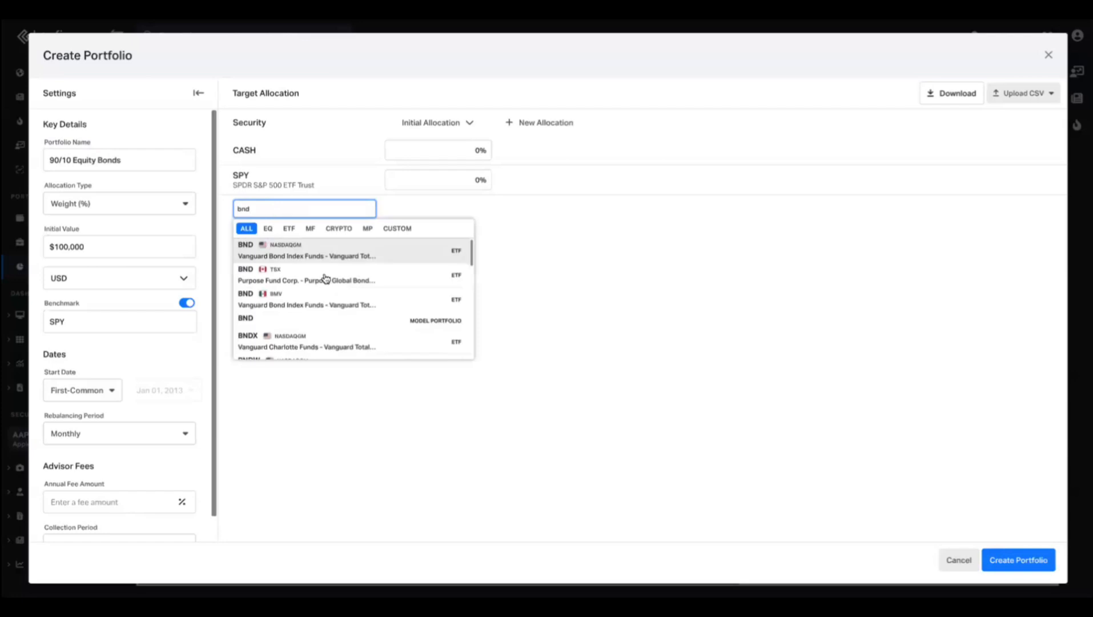
pyautogui.click(322, 246)
pyautogui.click(442, 180)
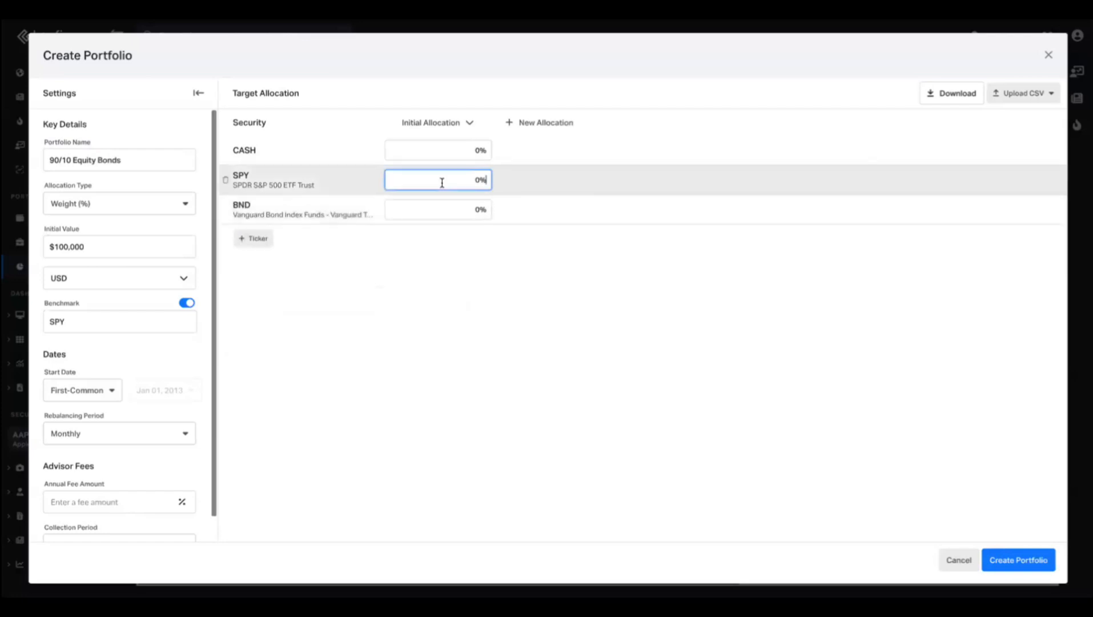
pyautogui.write('90')
pyautogui.click(467, 215)
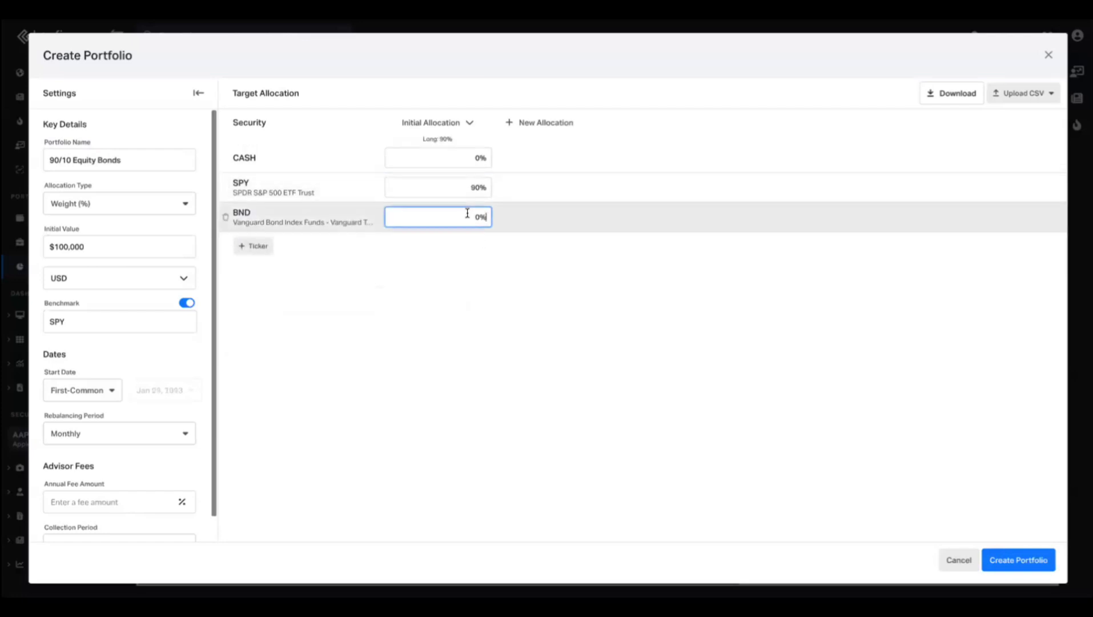
pyautogui.write('10')
# Set the rebalancing period to Daily and create the portfolio.
pyautogui.scroll(-1, 114, 411)
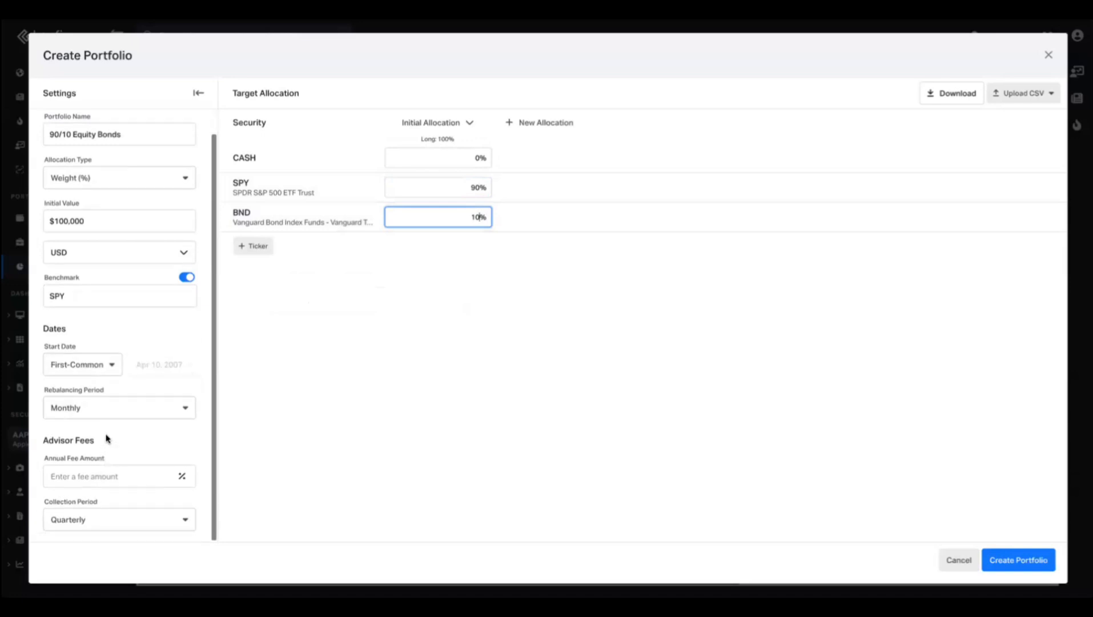
pyautogui.click(105, 406)
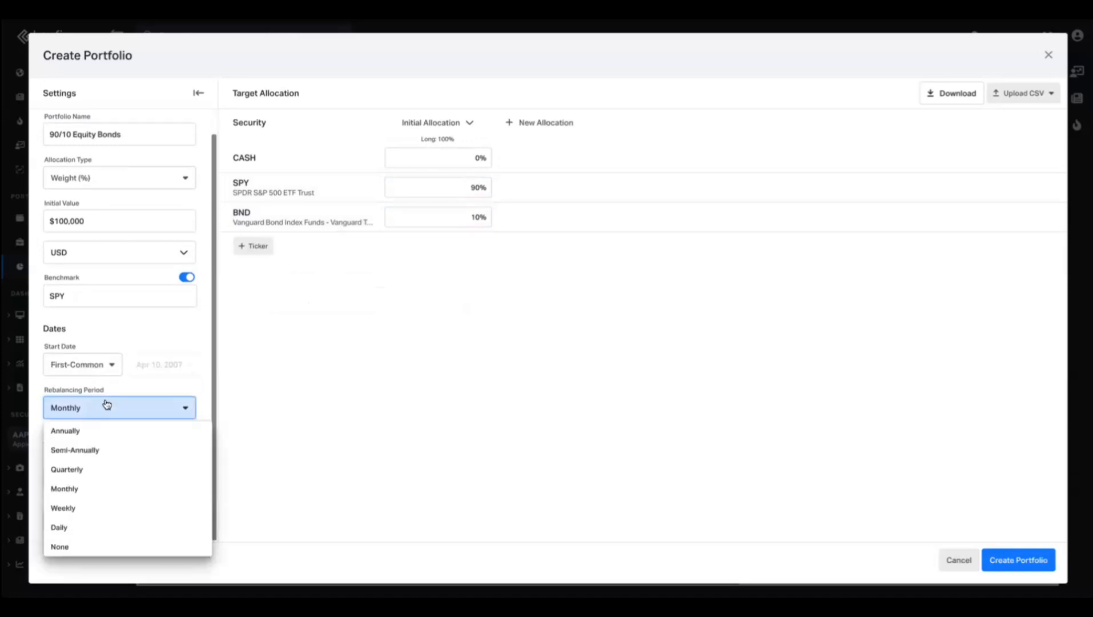
pyautogui.click(88, 534)
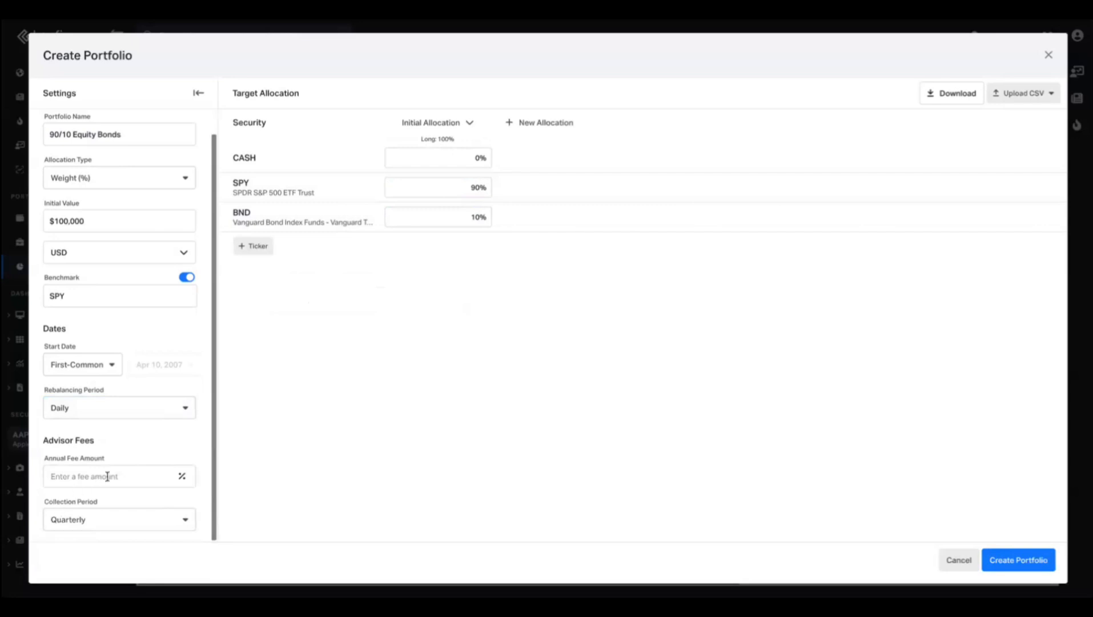
pyautogui.scroll(1, 102, 246)
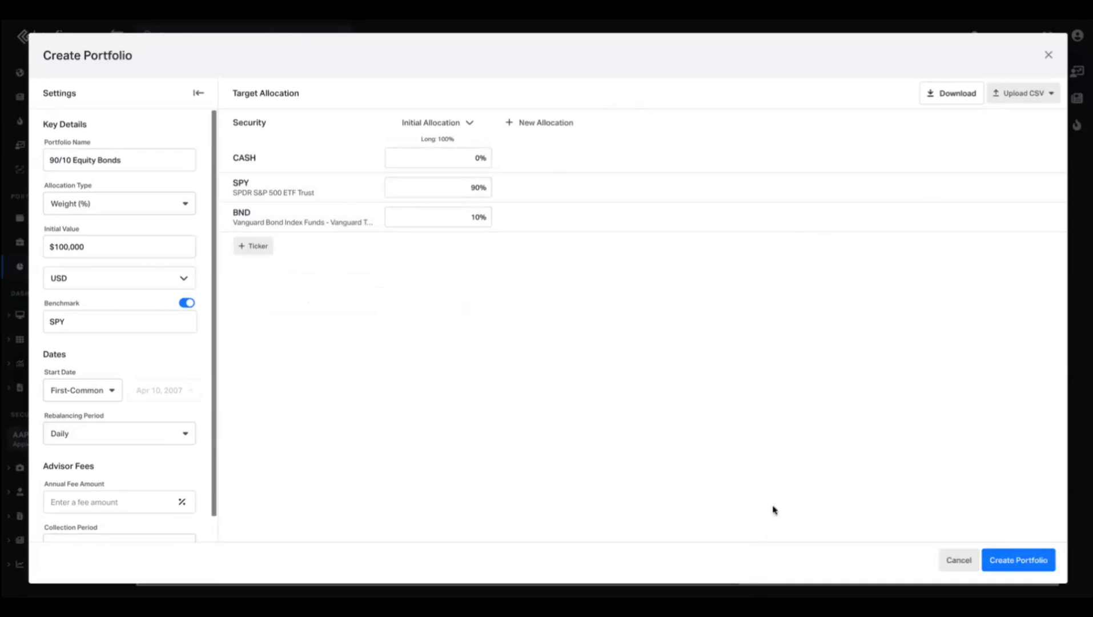
pyautogui.click(1001, 569)
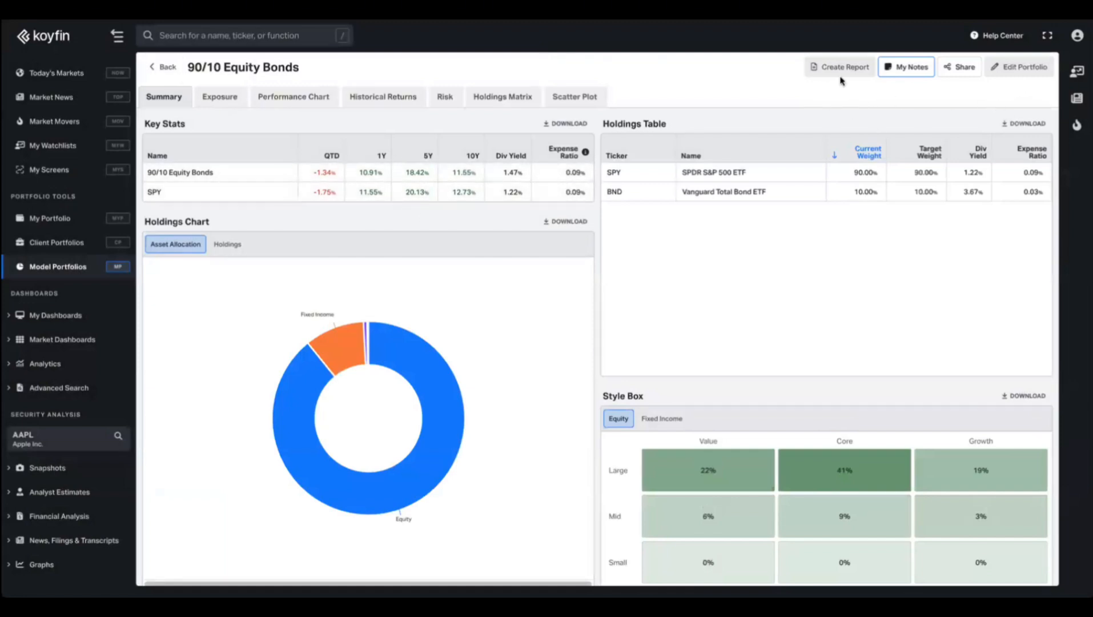
# Start a new blank model portfolio and name it 'Model'.
pyautogui.click(167, 68)
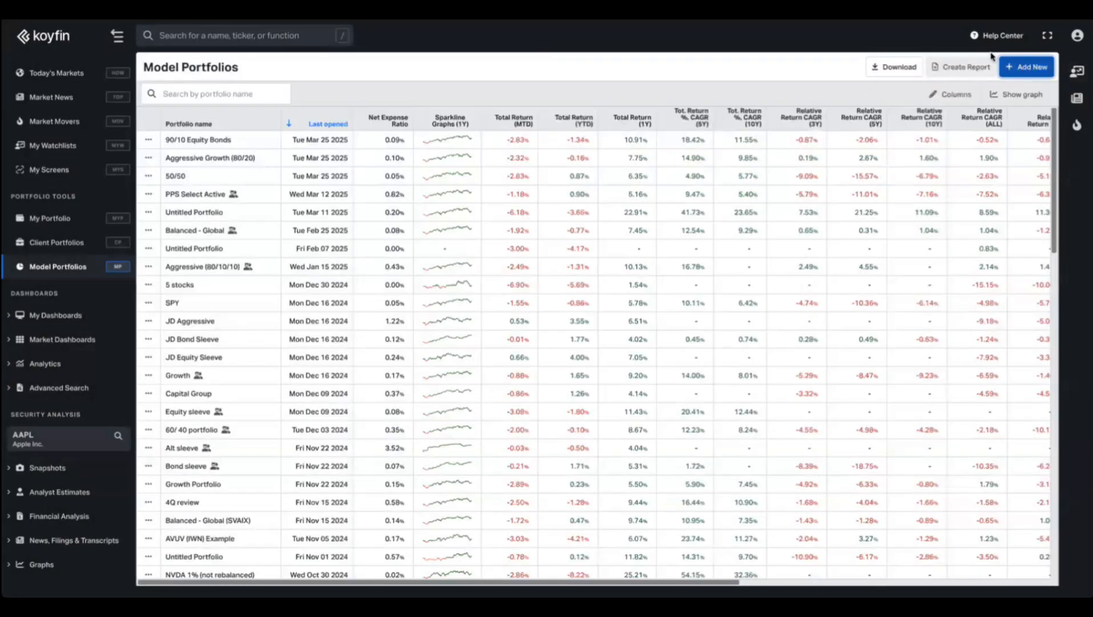
pyautogui.click(1027, 67)
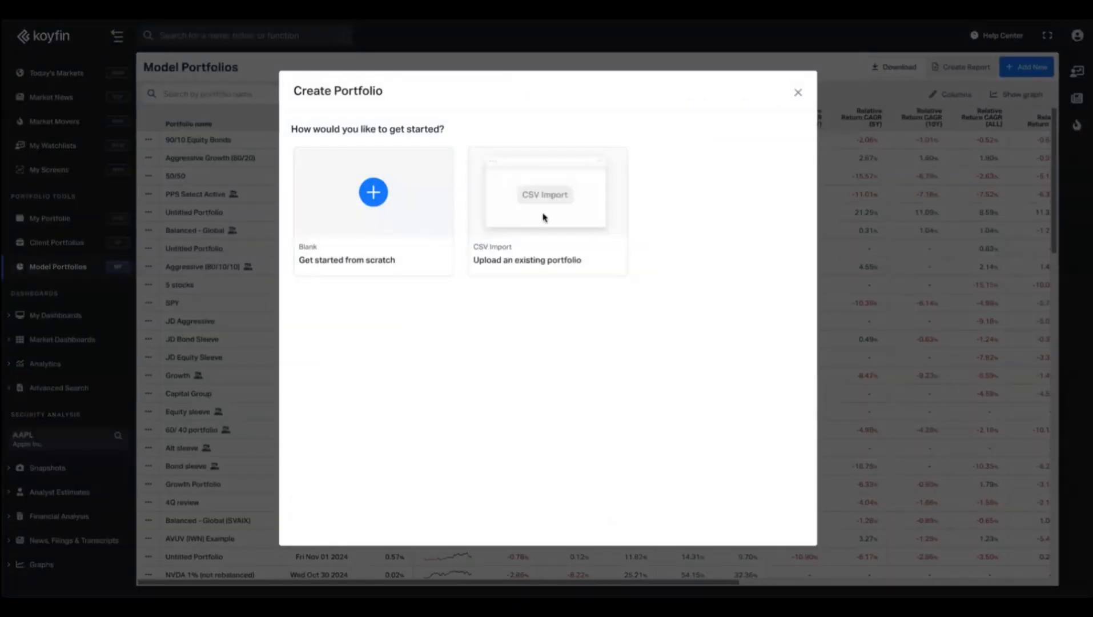
pyautogui.click(392, 200)
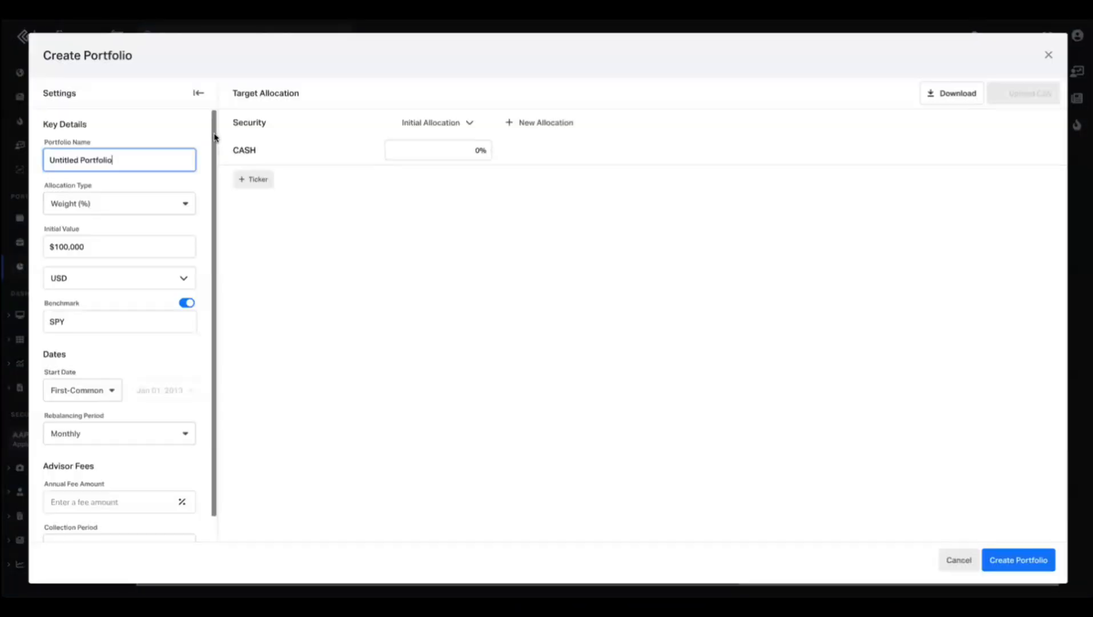
pyautogui.tripleClick(108, 160)
pyautogui.write('Model')
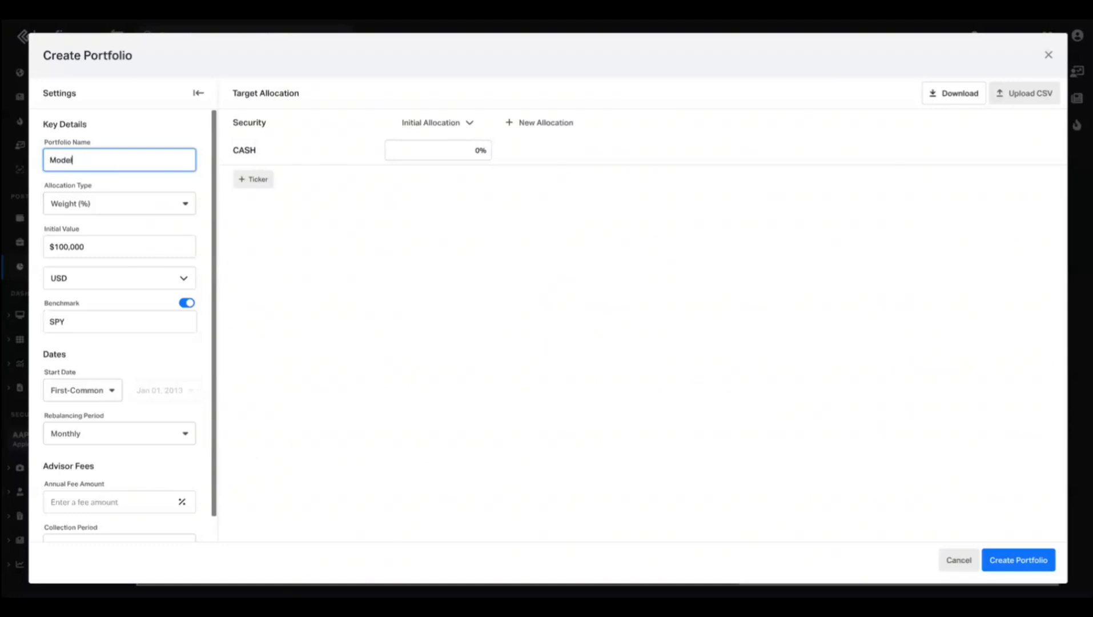
# Add AAPL and TLT to the allocation and equalize their weights at 50% each.
pyautogui.click(251, 179)
pyautogui.write('aapl')
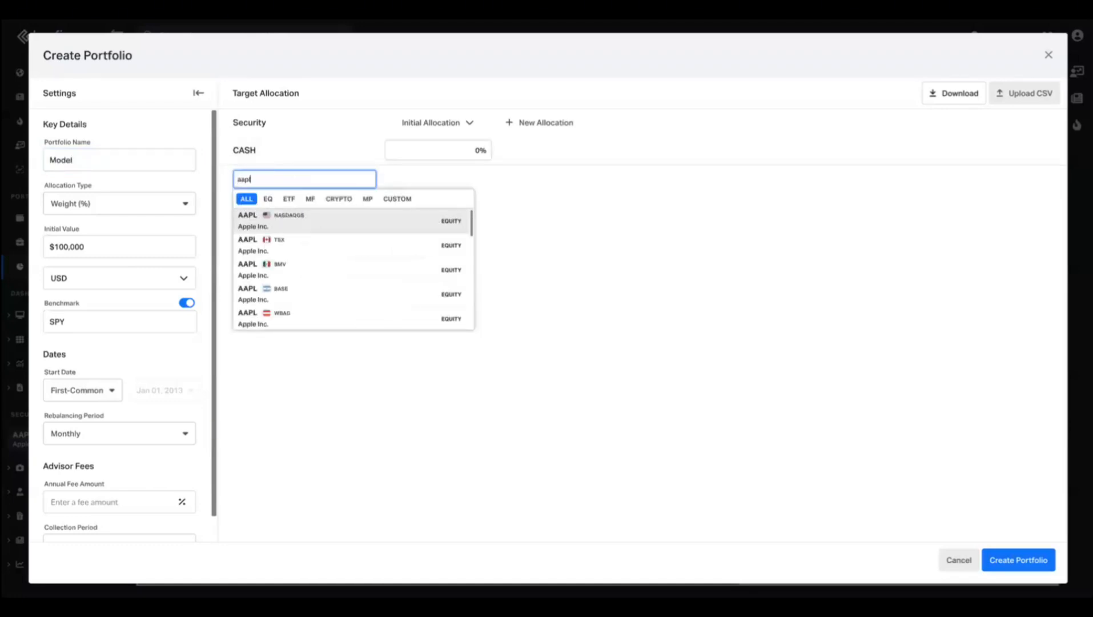
pyautogui.click(273, 223)
pyautogui.click(259, 209)
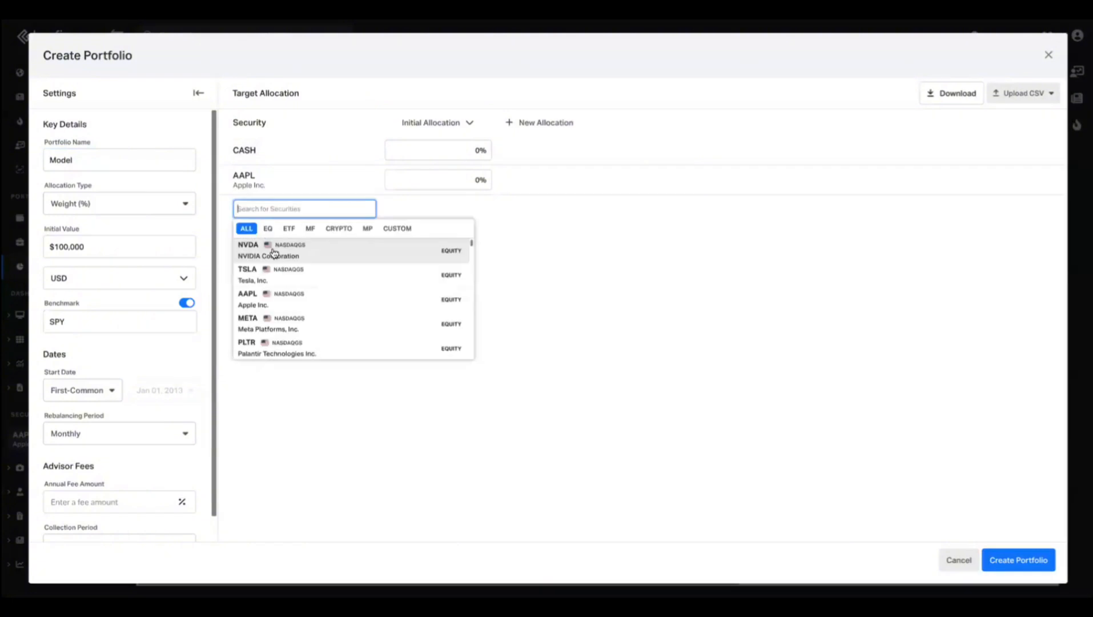
pyautogui.write('tlt')
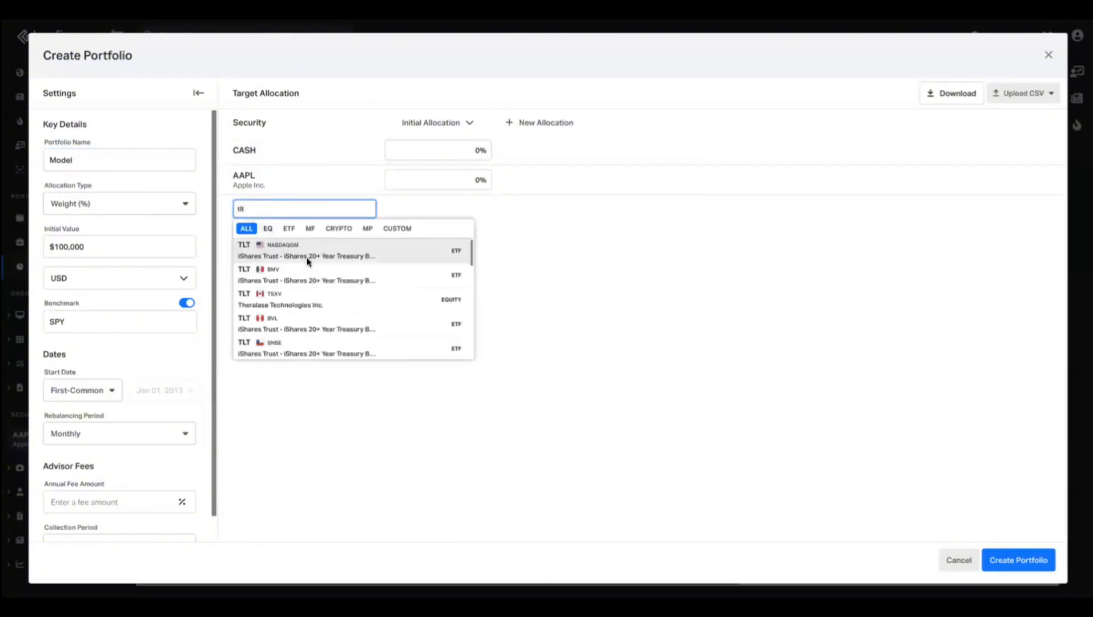
pyautogui.click(309, 260)
pyautogui.click(450, 127)
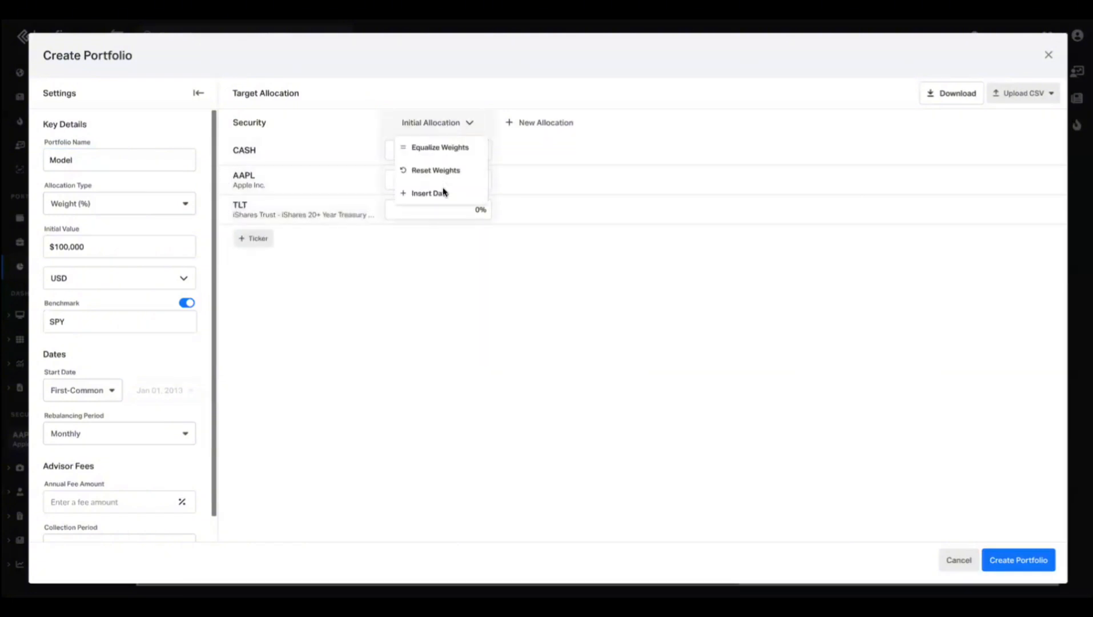
pyautogui.click(441, 147)
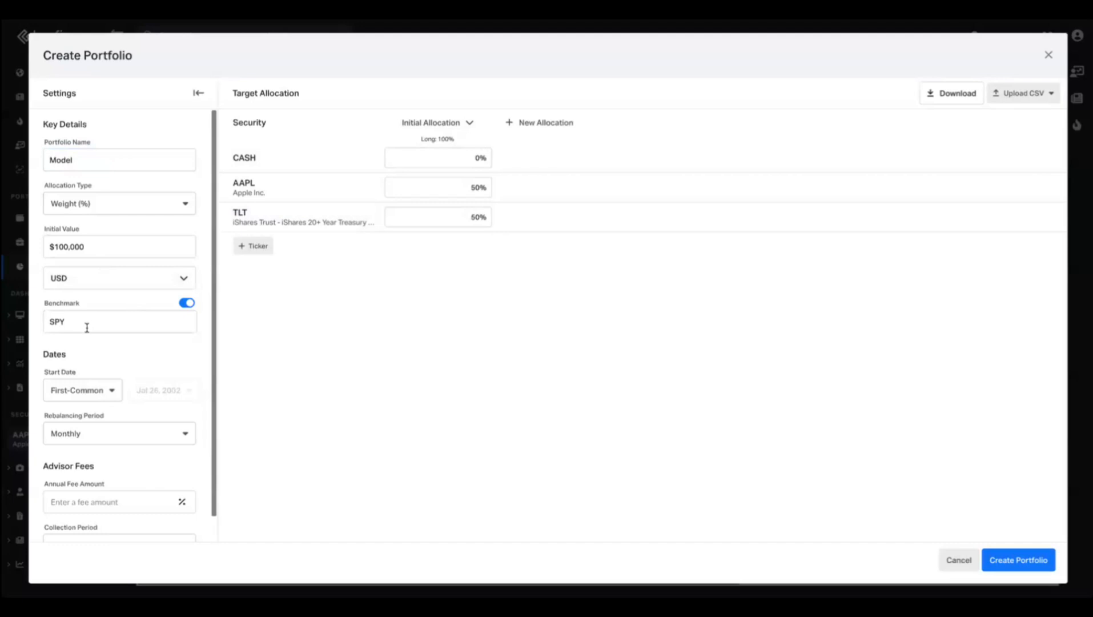
pyautogui.click(87, 327)
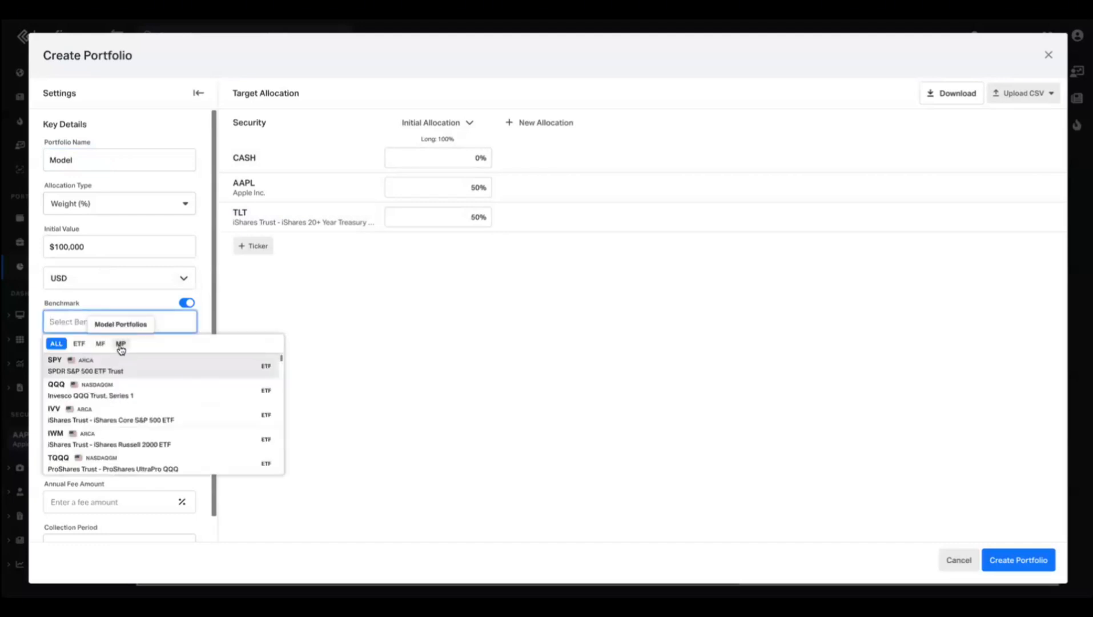
# Set the benchmark to the 90/10 Equity Bonds model portfolio, then discard the draft.
pyautogui.click(120, 345)
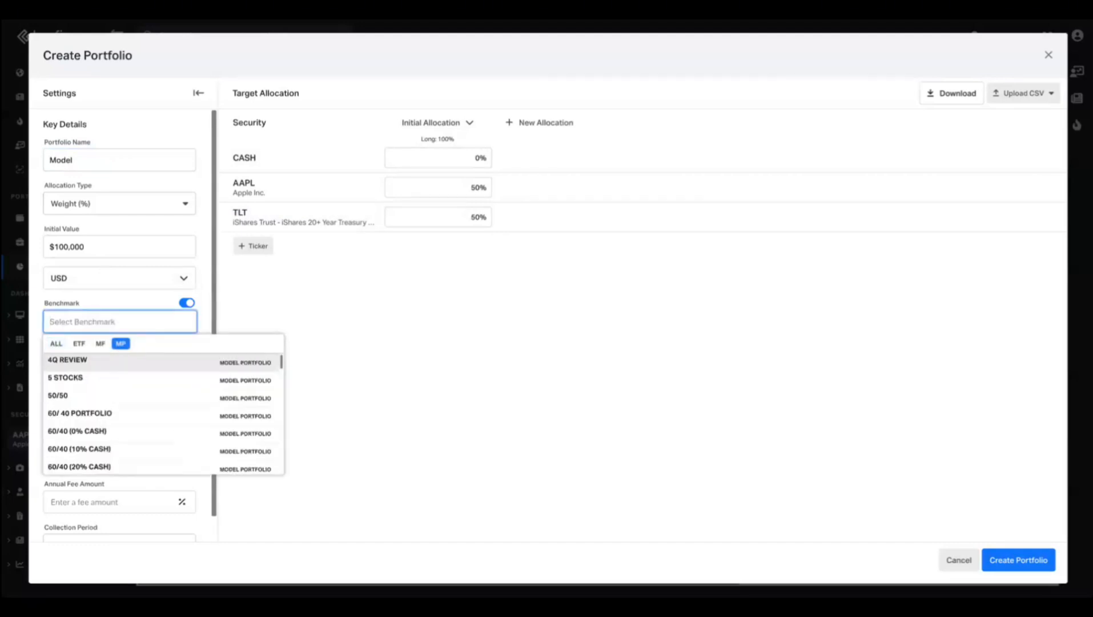
pyautogui.write('90')
pyautogui.click(112, 361)
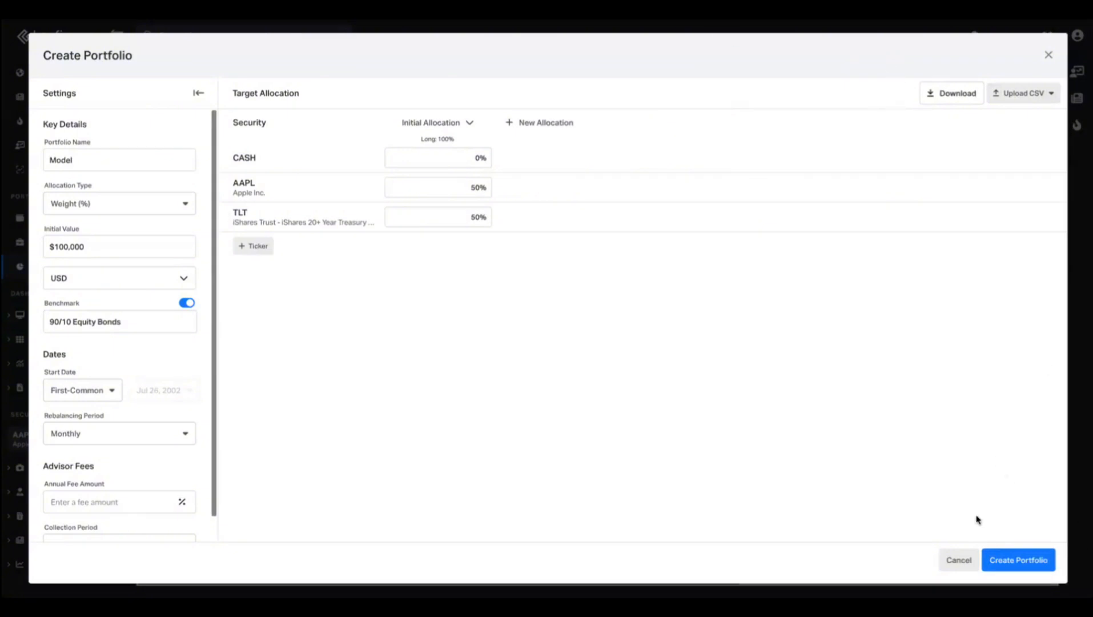
pyautogui.click(958, 559)
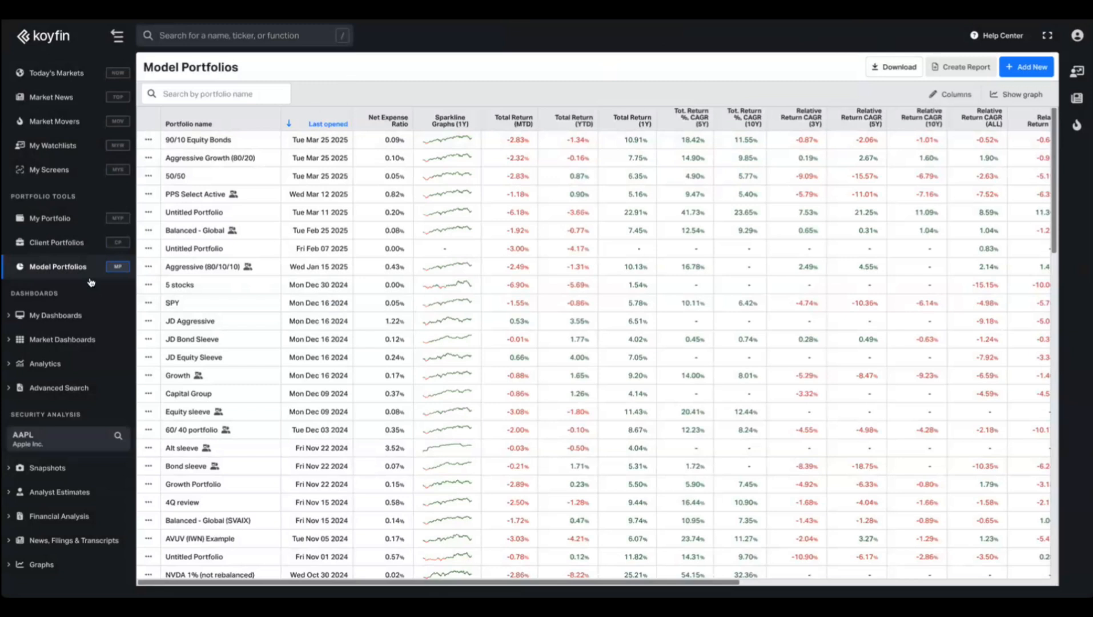
# Go to Client Portfolios and start a new blank client portfolio.
pyautogui.click(73, 249)
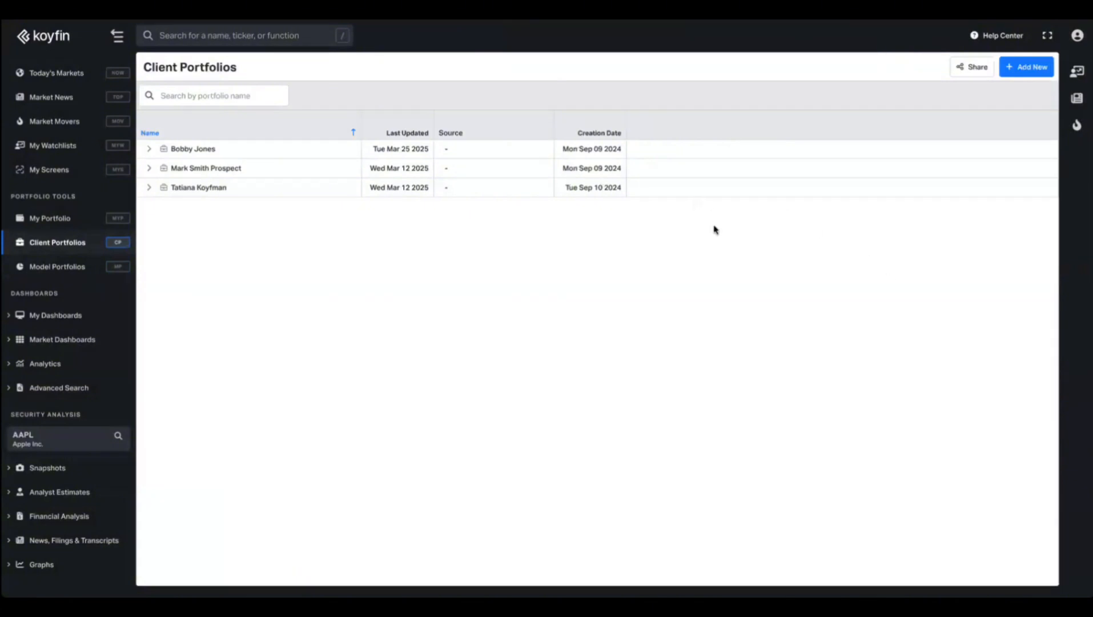
pyautogui.click(1038, 75)
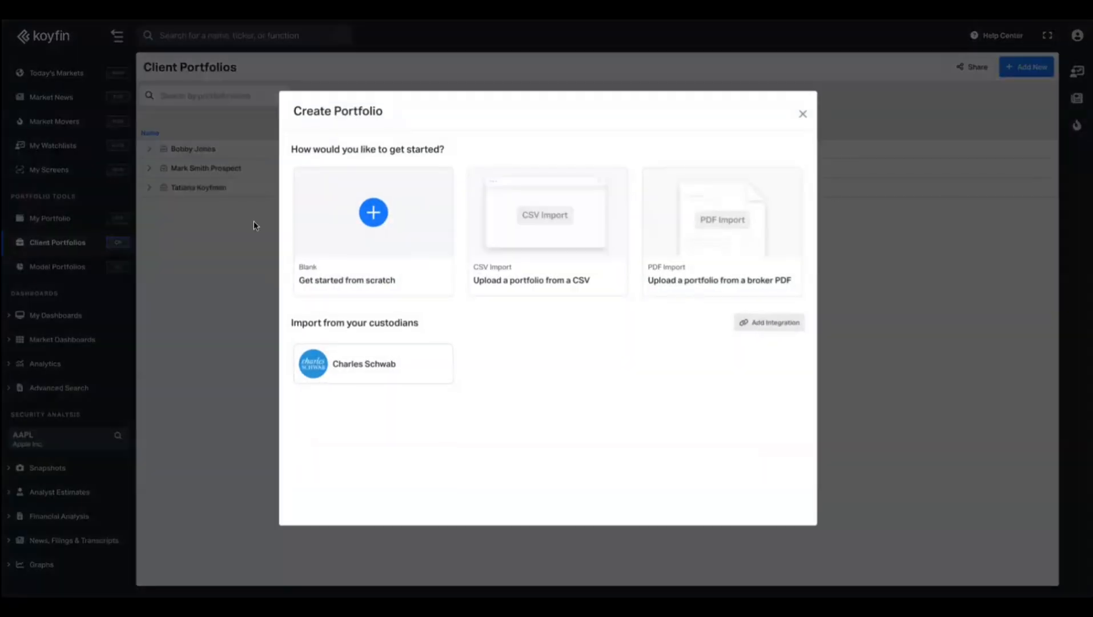
pyautogui.click(342, 224)
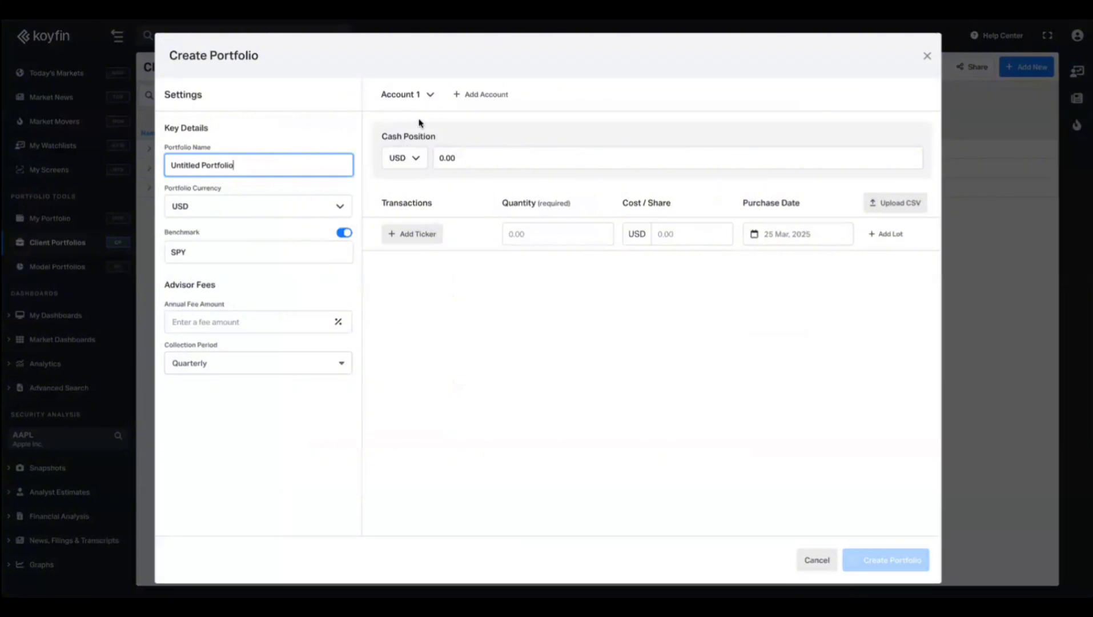
# Add NVDA to Account 1 and create Accounts 2, 3 and 4.
pyautogui.click(412, 234)
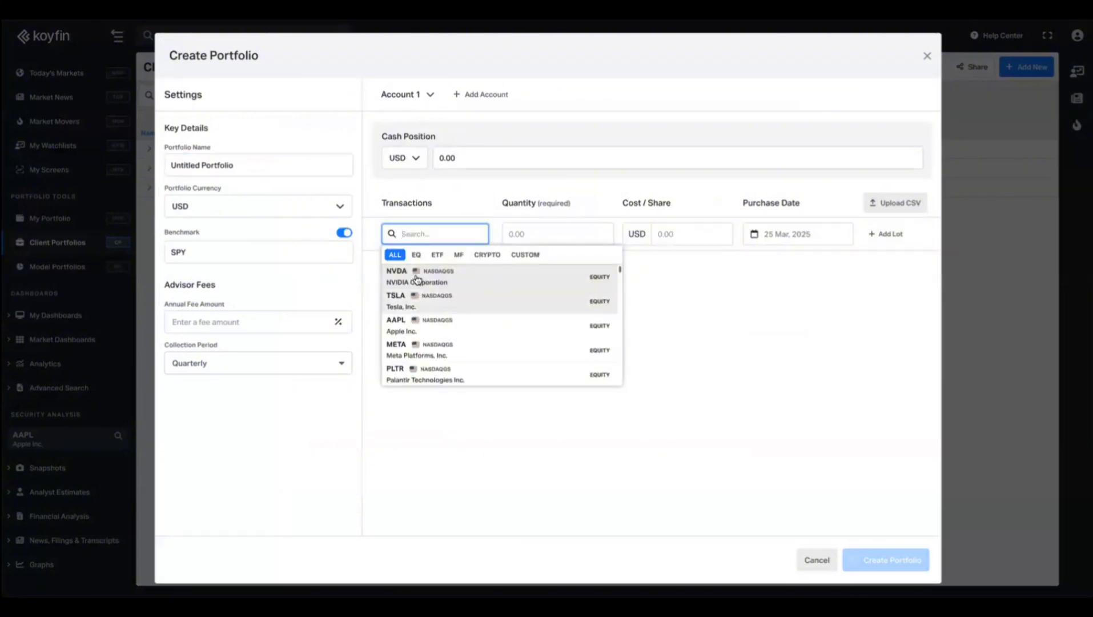
pyautogui.click(418, 274)
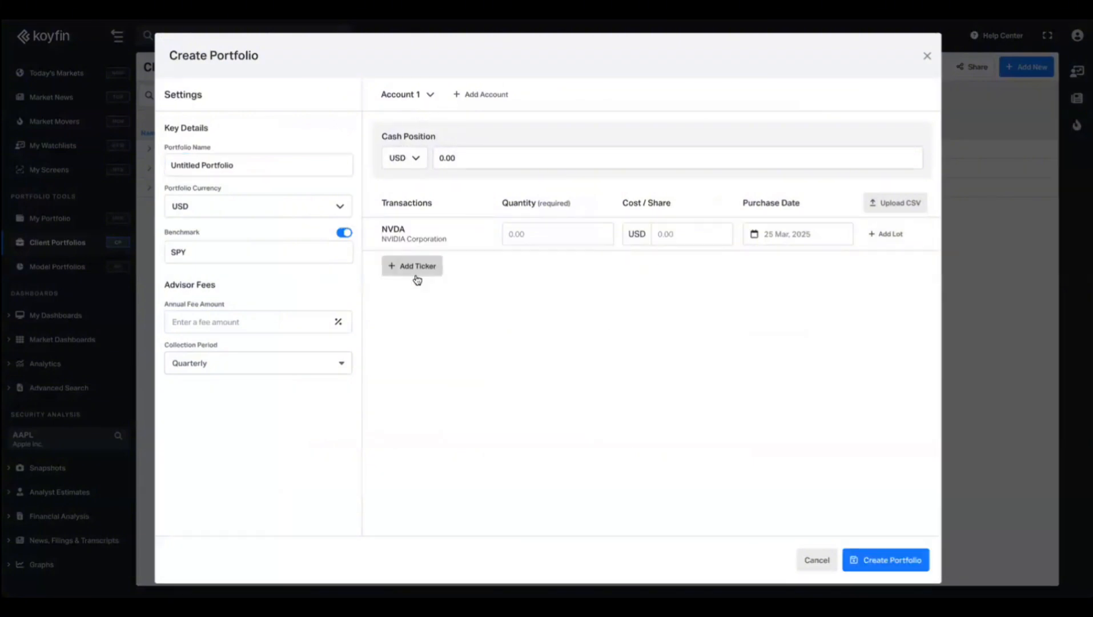
pyautogui.click(484, 87)
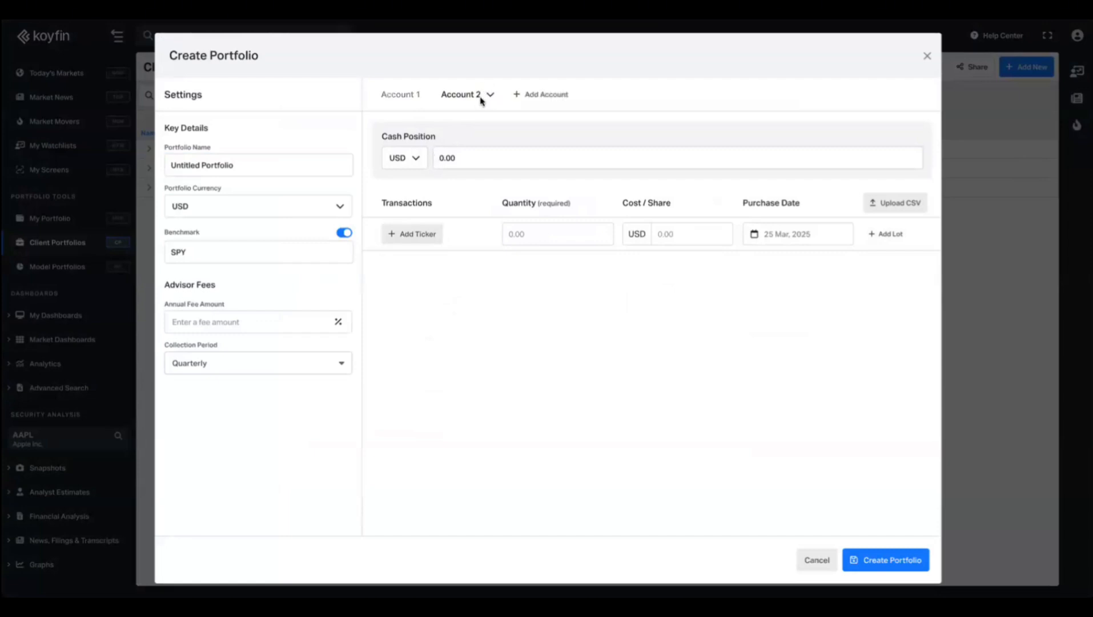
pyautogui.click(535, 95)
pyautogui.click(612, 97)
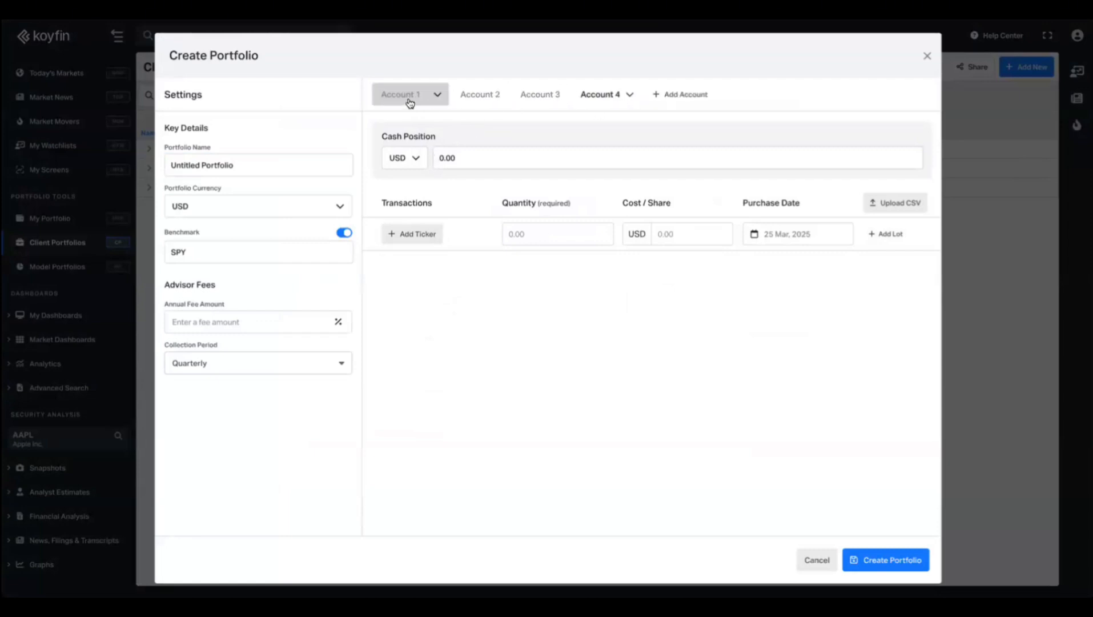
pyautogui.click(409, 103)
# Add AAPL to Accounts 2 and 3, and PLTR to Account 4.
pyautogui.click(465, 96)
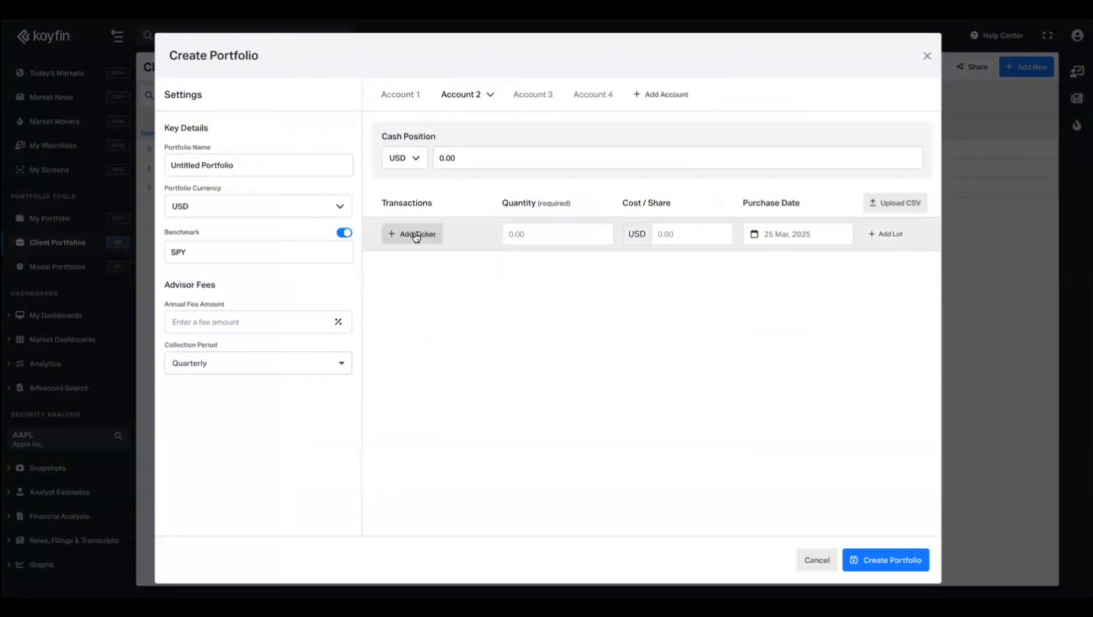
pyautogui.click(415, 234)
pyautogui.click(405, 325)
pyautogui.click(526, 104)
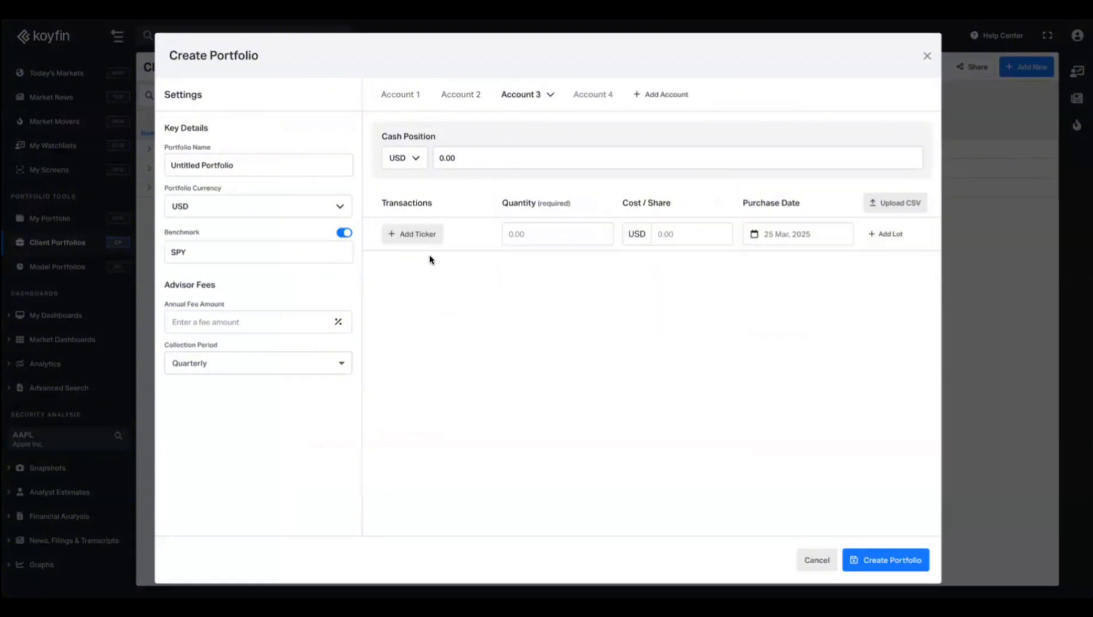
pyautogui.click(422, 239)
pyautogui.click(433, 327)
pyautogui.click(578, 98)
pyautogui.click(433, 246)
pyautogui.click(434, 370)
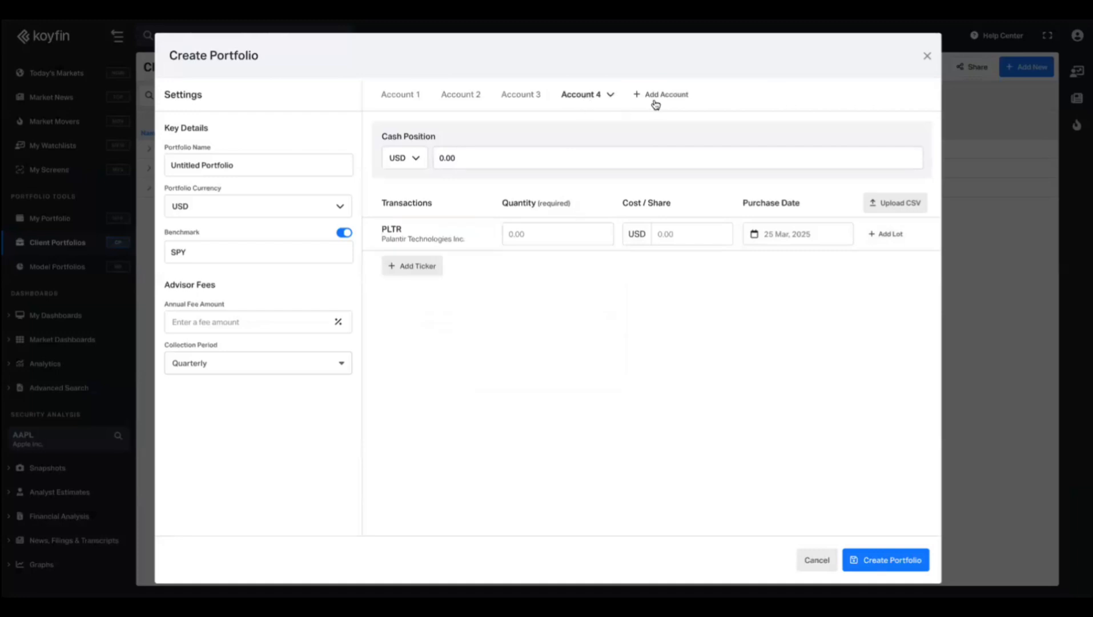
pyautogui.click(400, 94)
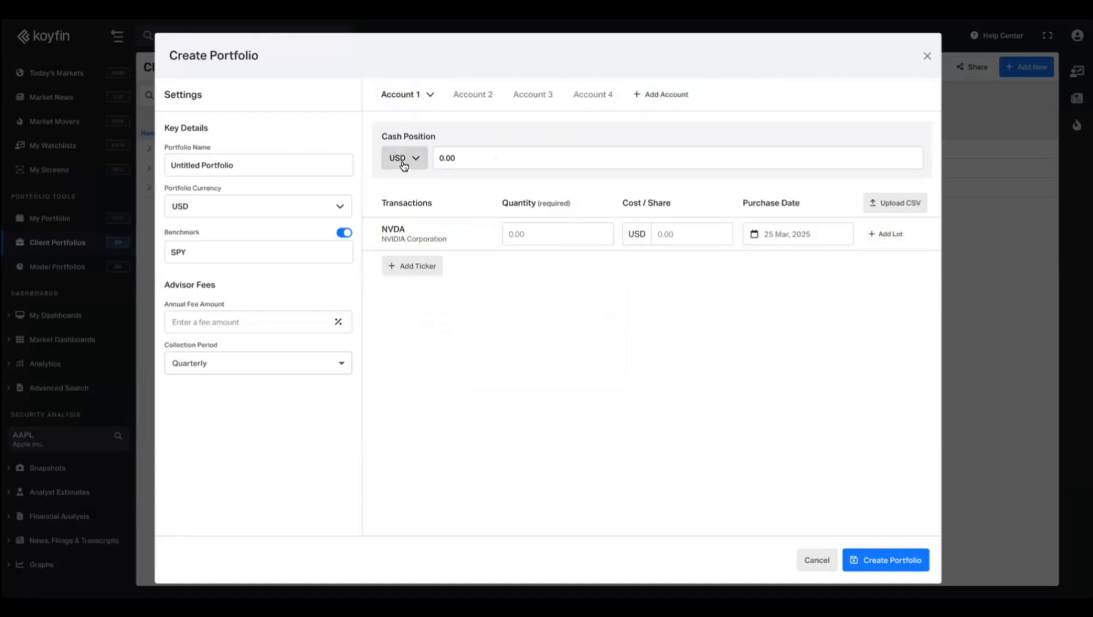
# Set cash positions of 1000, 2000, 3000 and 4000 USD in Accounts 1 through 4.
pyautogui.click(514, 154)
pyautogui.write('1000')
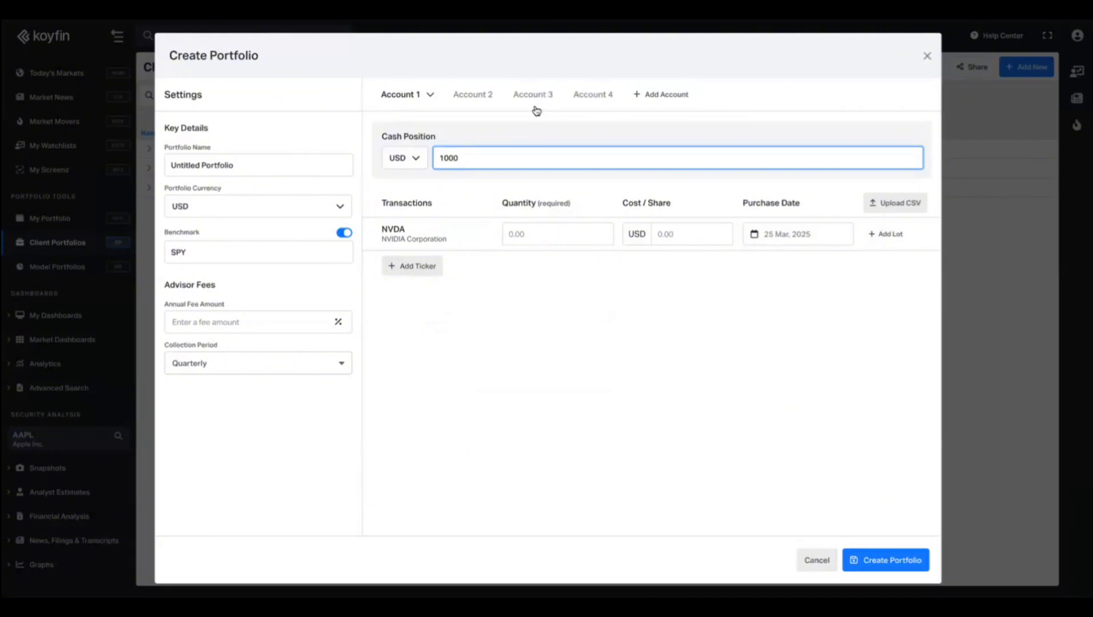
pyautogui.click(484, 93)
pyautogui.click(484, 161)
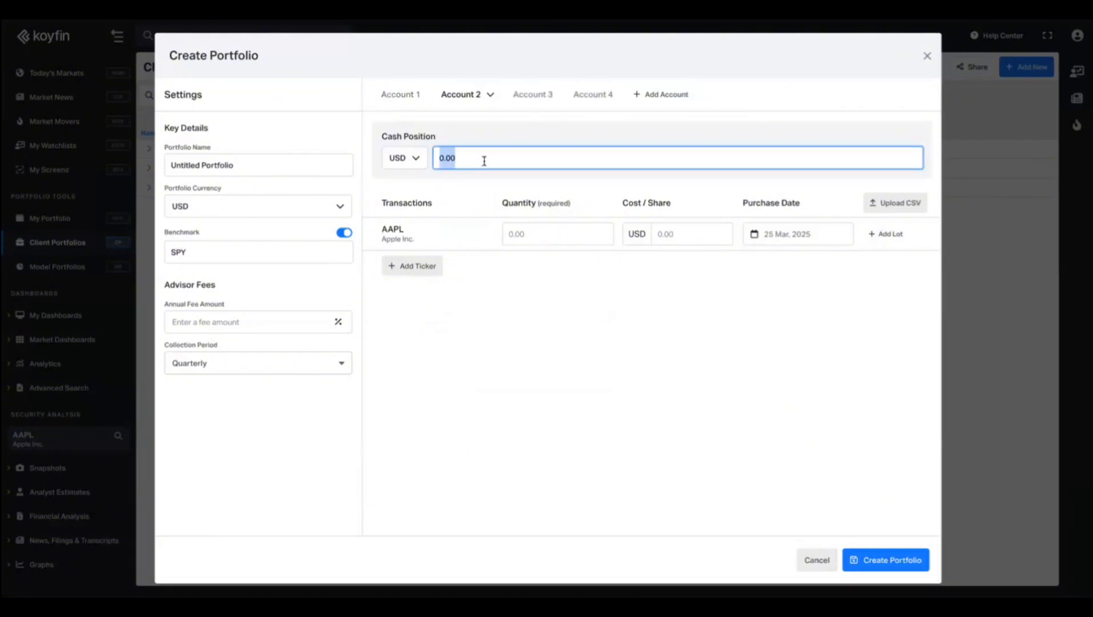
pyautogui.write('20')
pyautogui.click(498, 212)
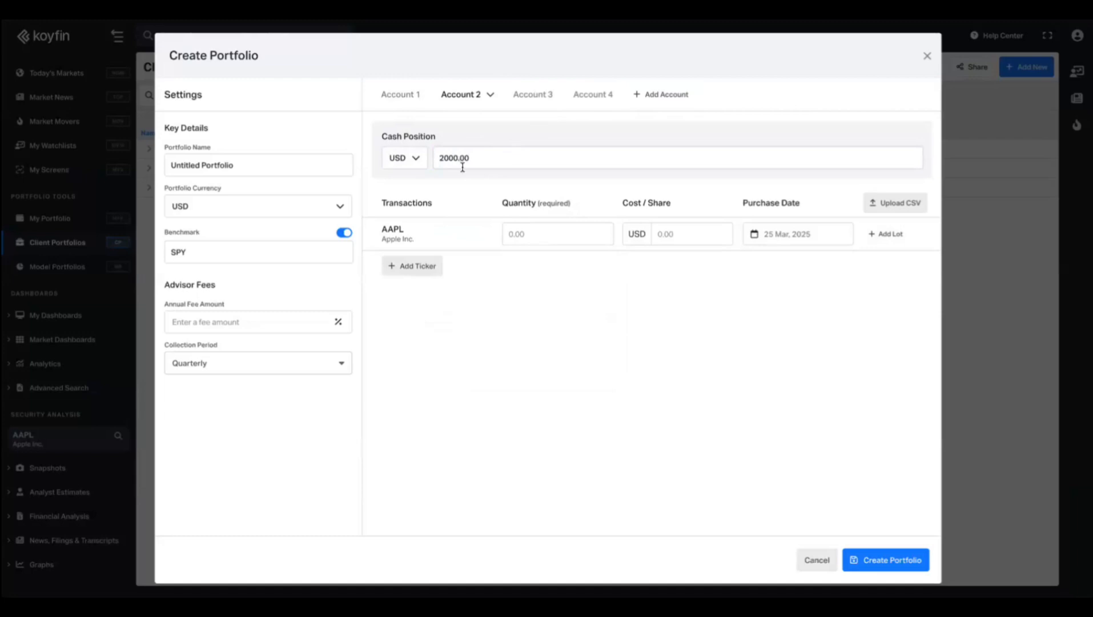
pyautogui.click(531, 94)
pyautogui.click(491, 159)
pyautogui.write('39')
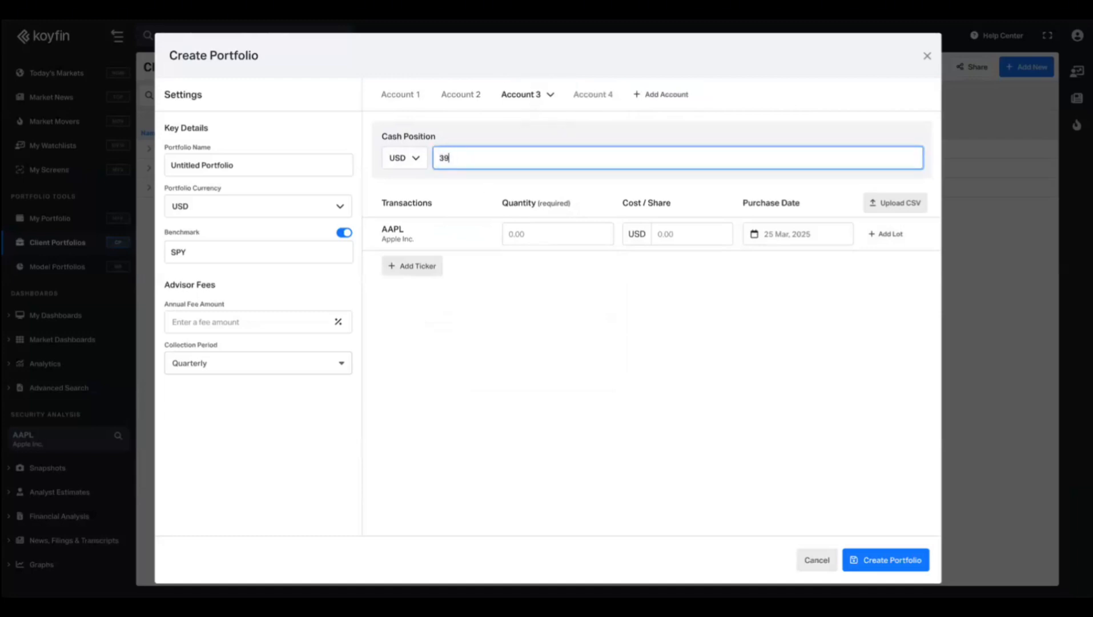
pyautogui.click(589, 96)
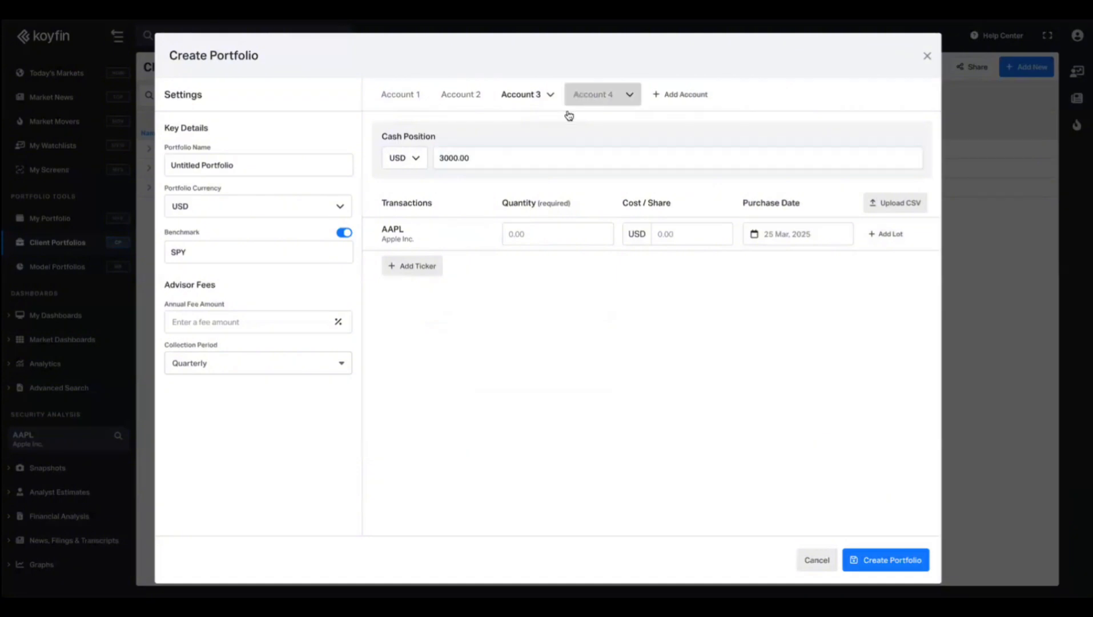
pyautogui.click(488, 163)
pyautogui.write('40')
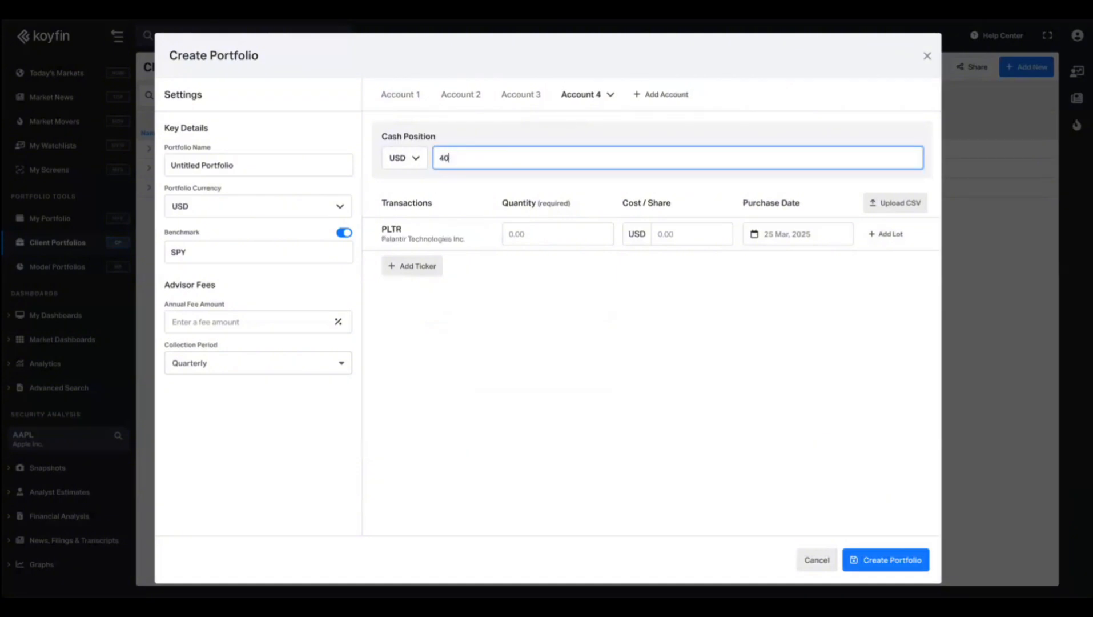
pyautogui.write('00')
pyautogui.click(493, 320)
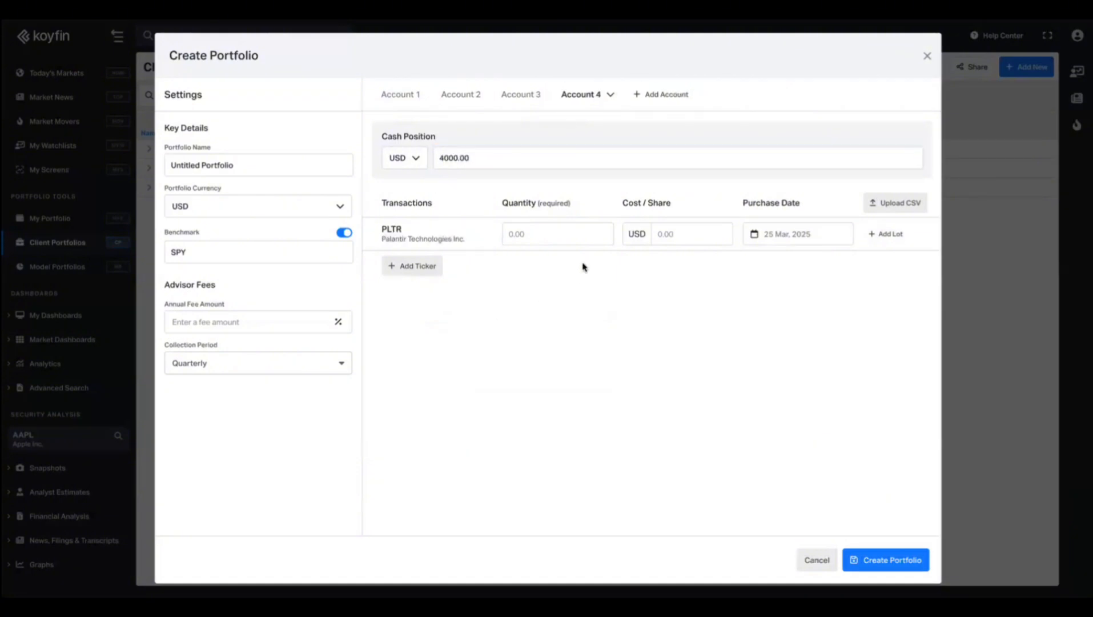
# Set quantities of .01 for PLTR and both AAPL holdings, and 100 for NVDA.
pyautogui.click(553, 234)
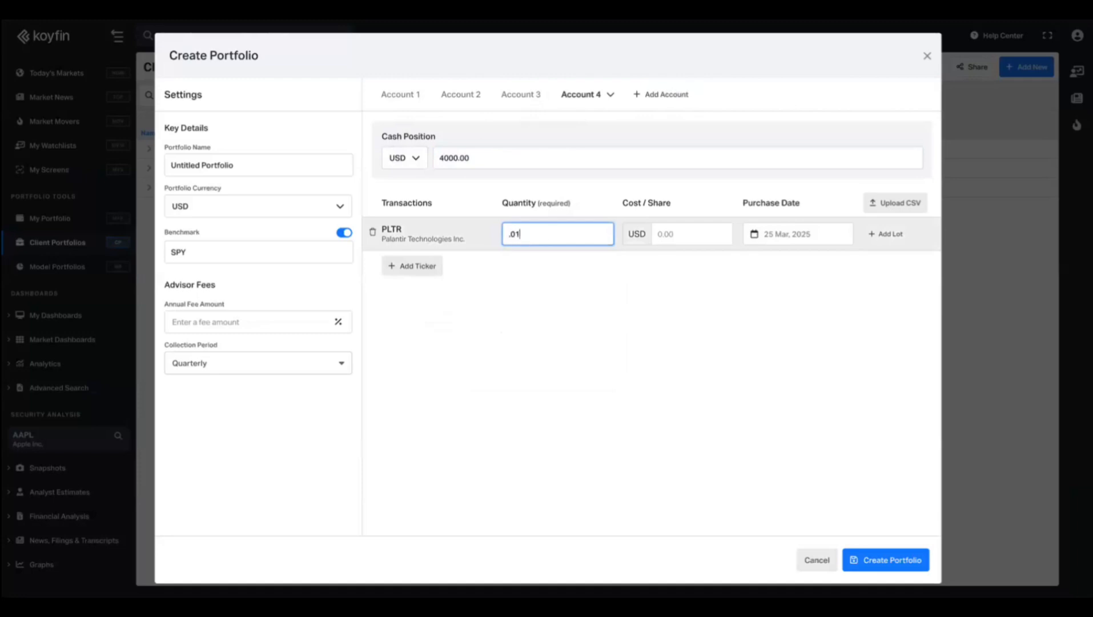
pyautogui.click(519, 99)
pyautogui.click(540, 238)
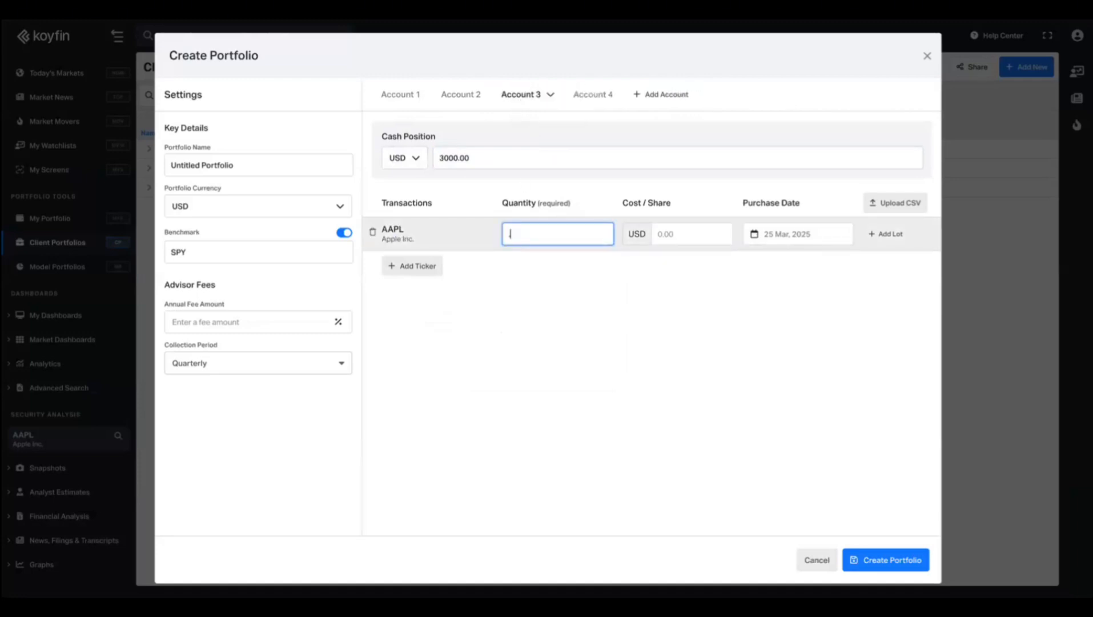
pyautogui.click(448, 98)
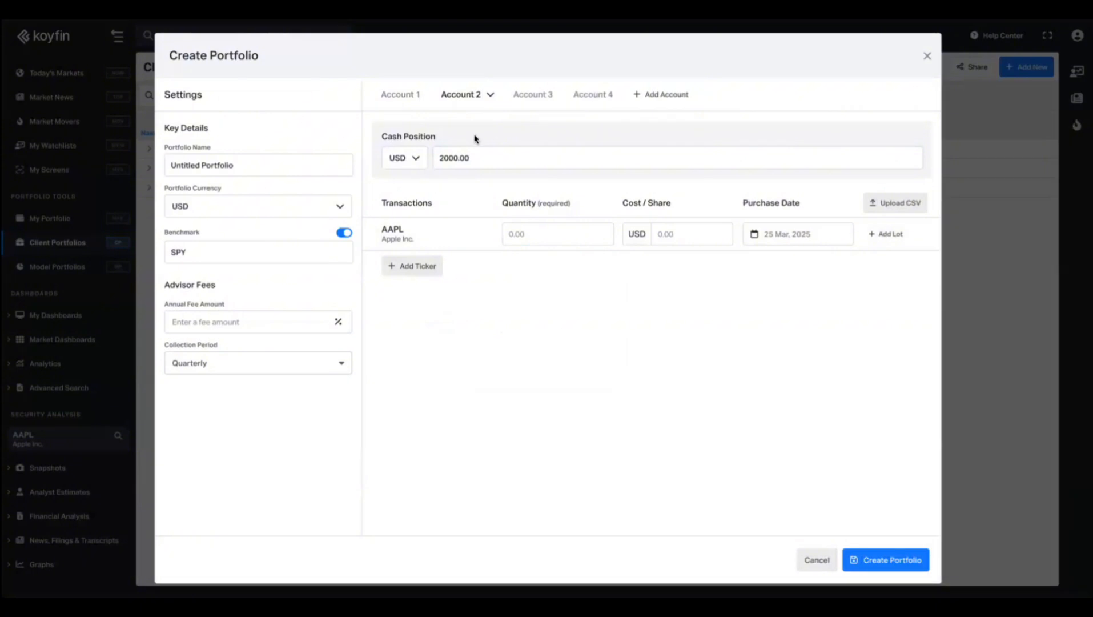
pyautogui.click(548, 236)
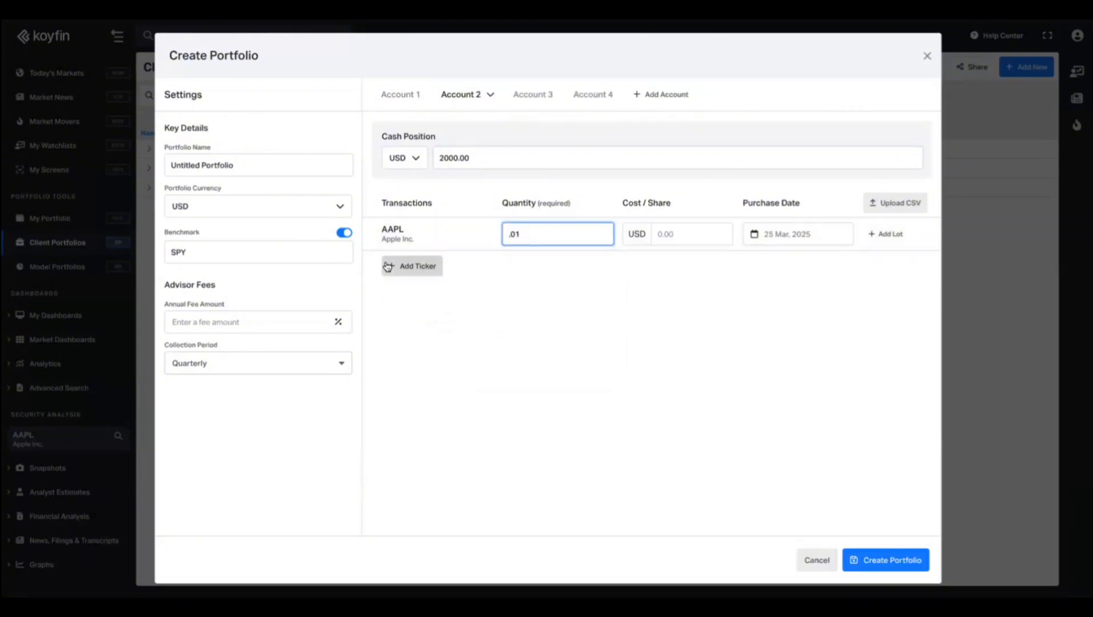
pyautogui.click(413, 266)
pyautogui.scroll(-5, 495, 334)
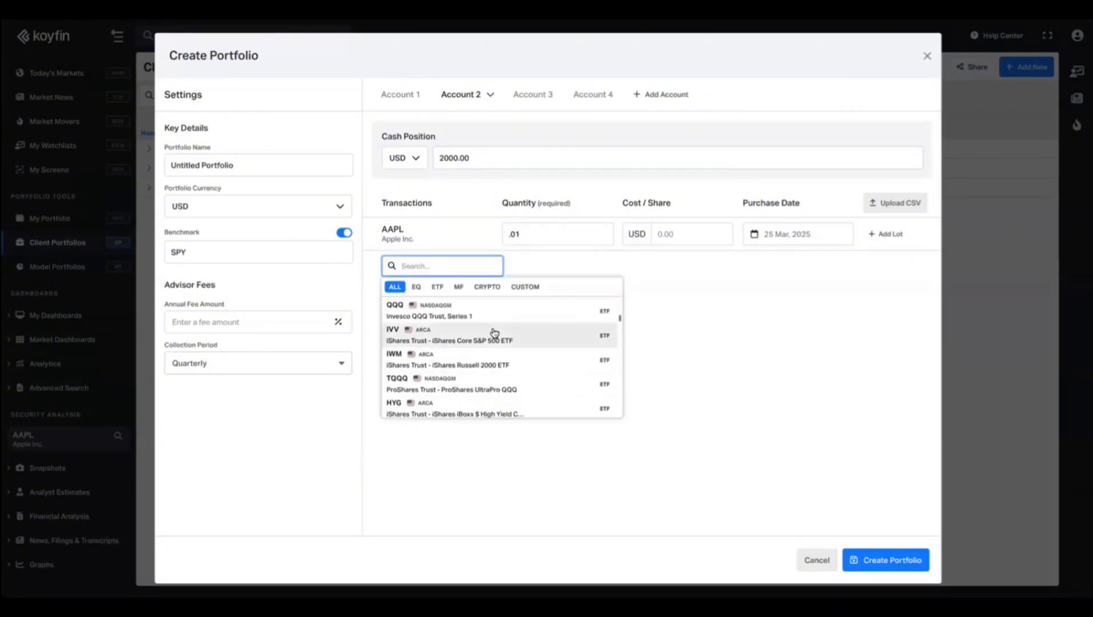
pyautogui.scroll(6, 495, 334)
pyautogui.click(538, 487)
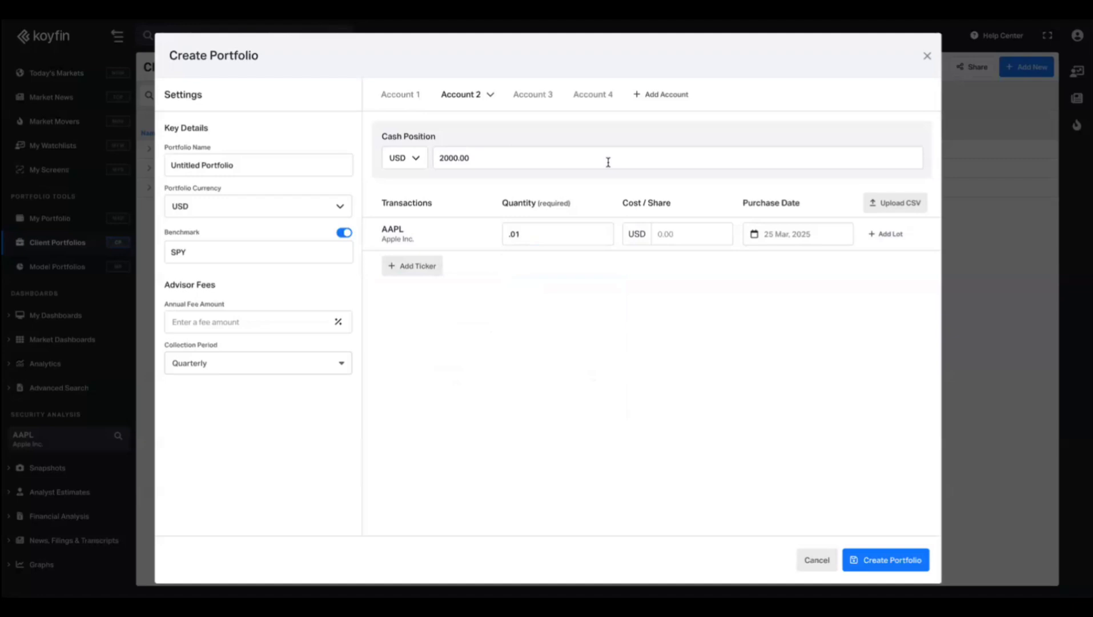
pyautogui.click(401, 98)
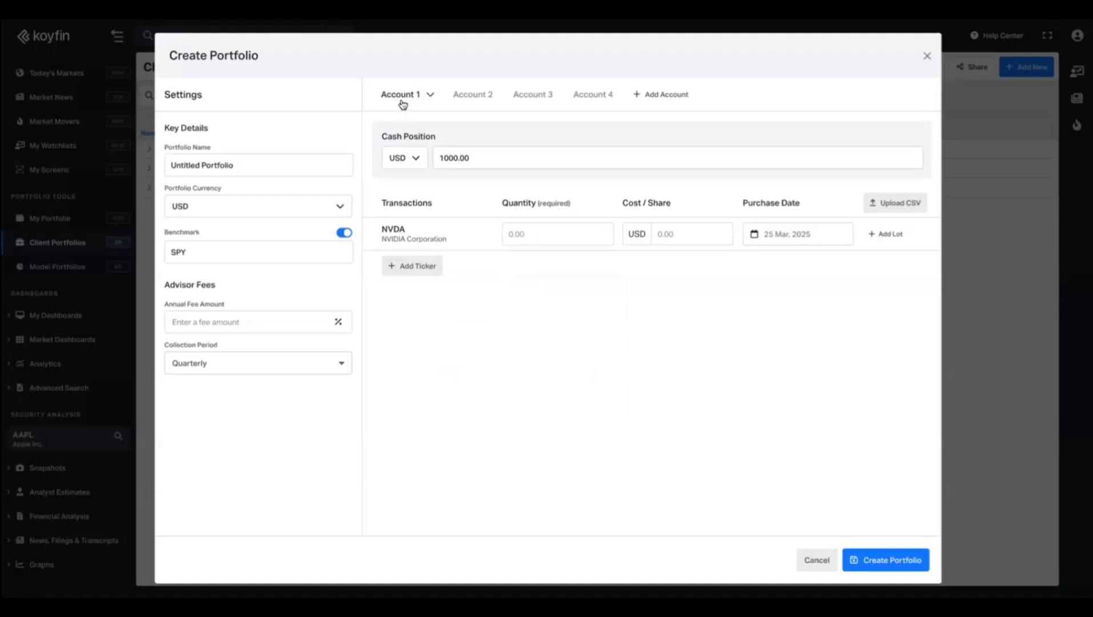
pyautogui.click(543, 226)
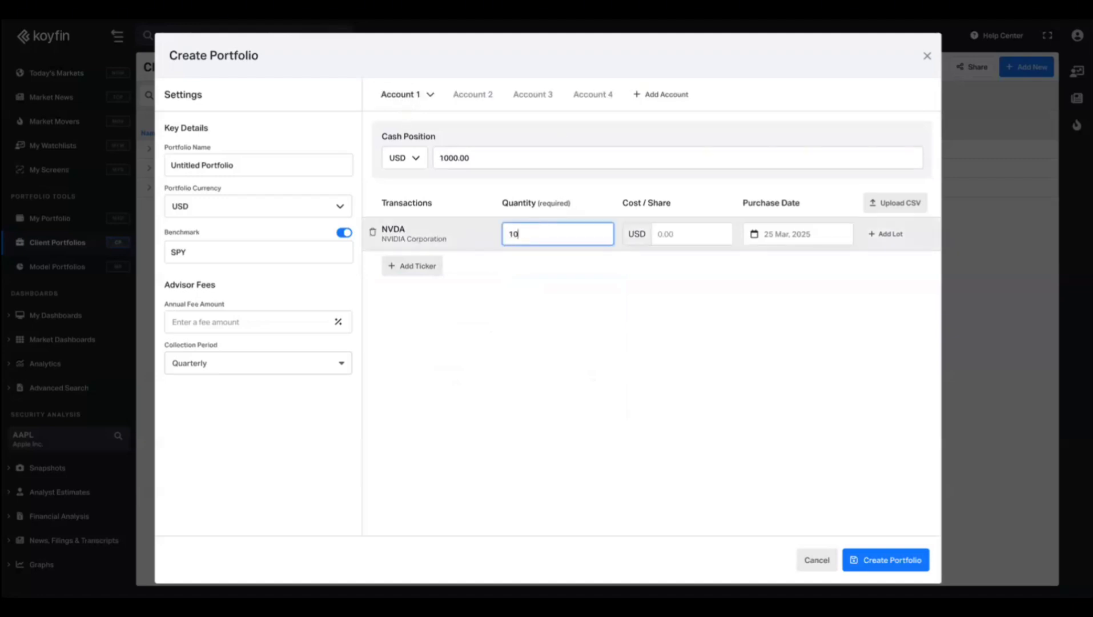
pyautogui.click(442, 92)
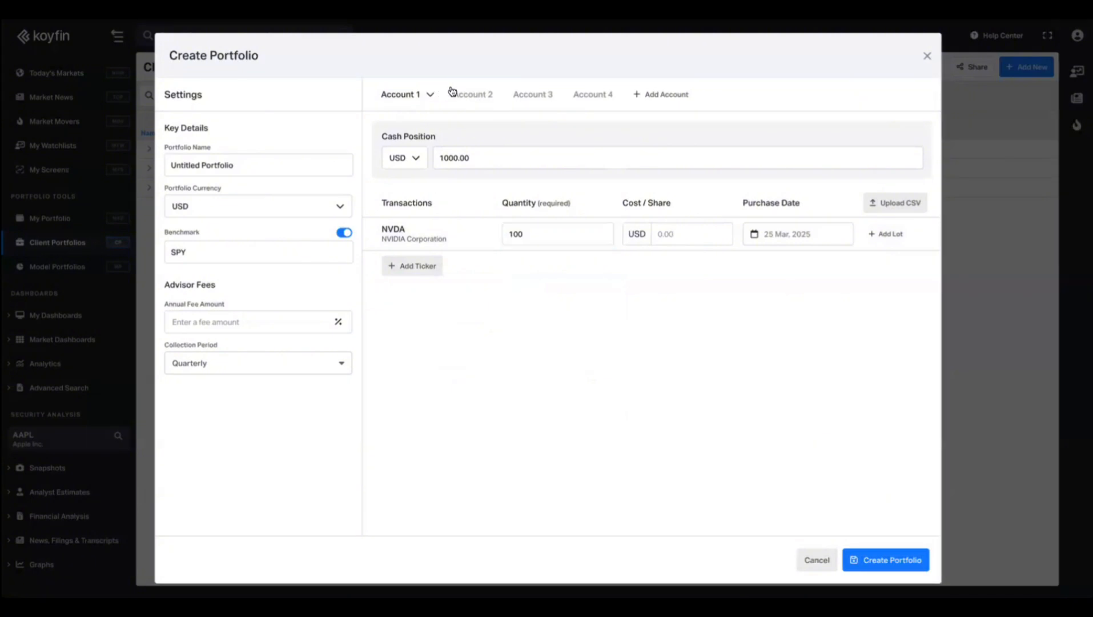
# Set cash currencies to AUD, EUR and CAD for Accounts 2–4, then create the portfolio.
pyautogui.click(417, 157)
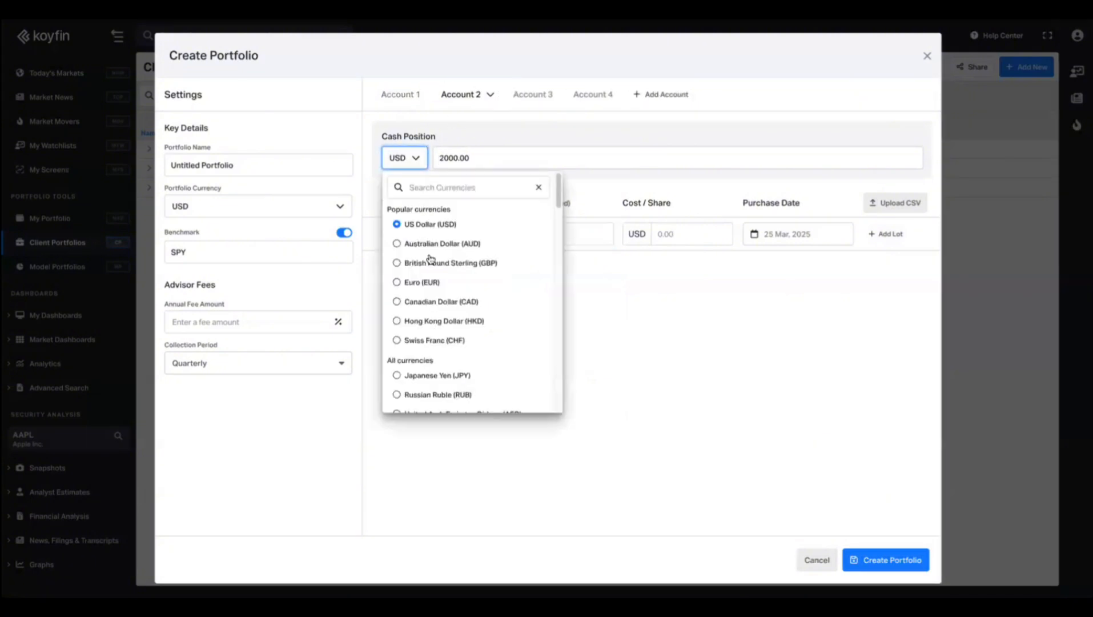
pyautogui.click(537, 96)
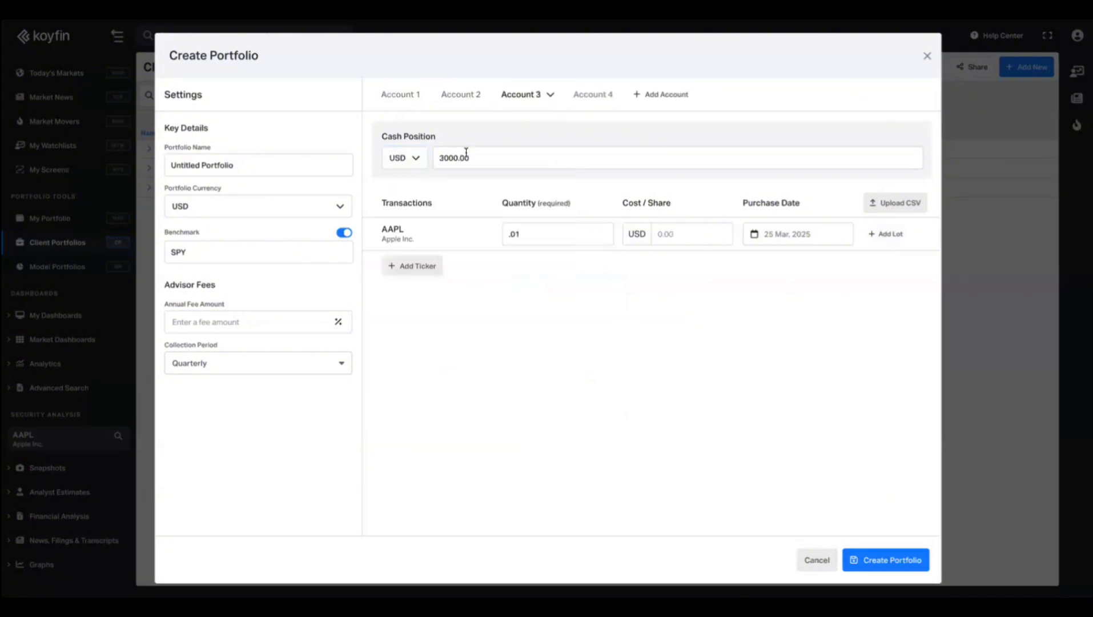
pyautogui.click(400, 165)
pyautogui.click(406, 282)
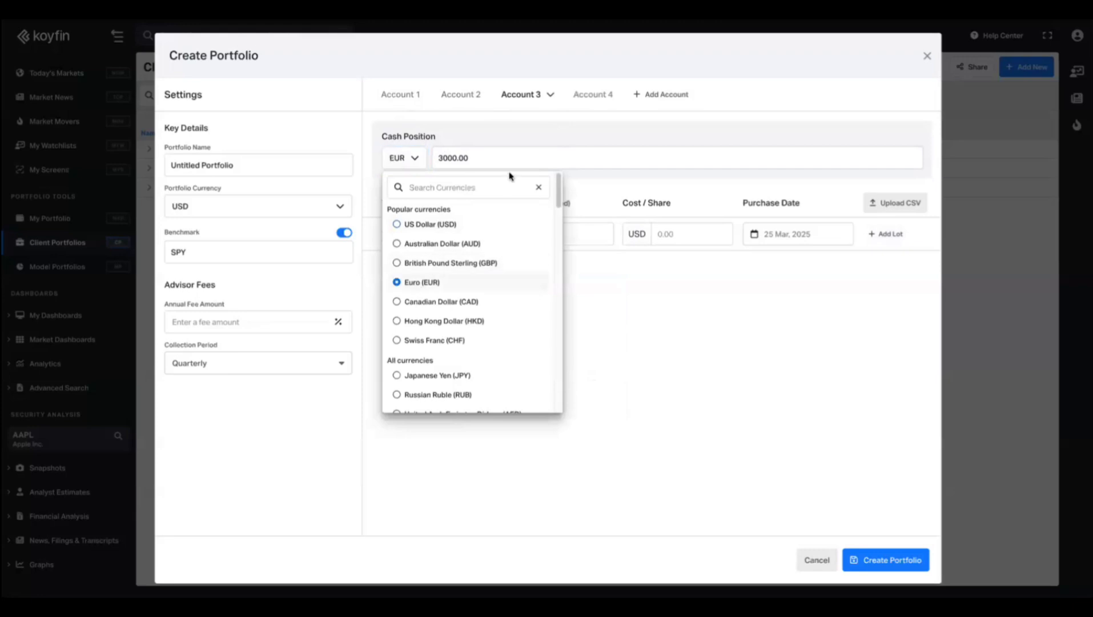
pyautogui.click(589, 100)
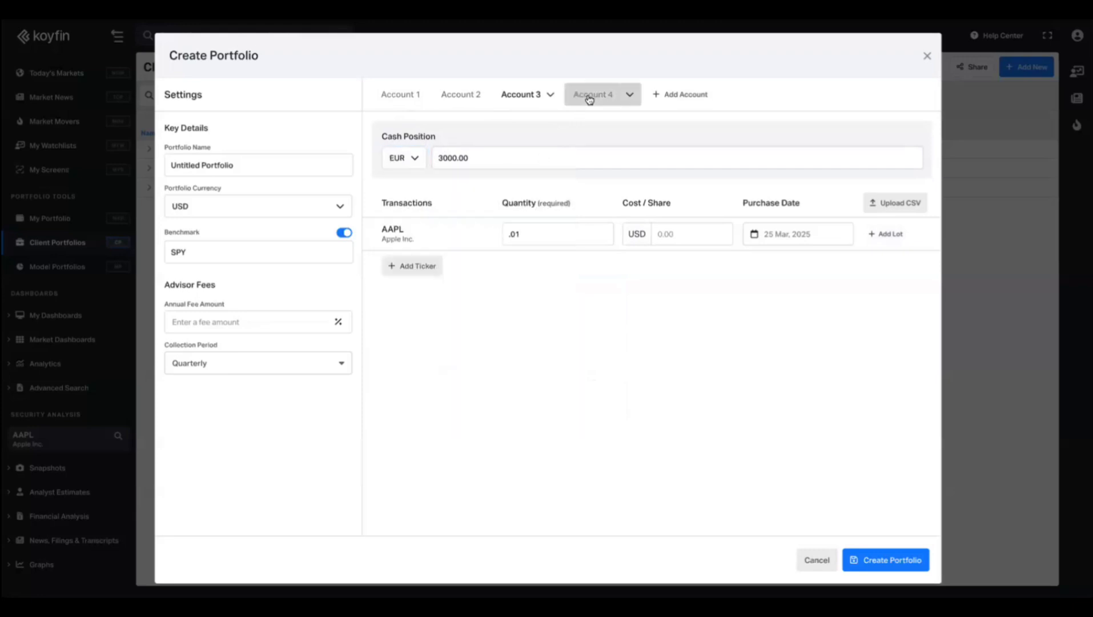
pyautogui.click(416, 157)
pyautogui.click(433, 302)
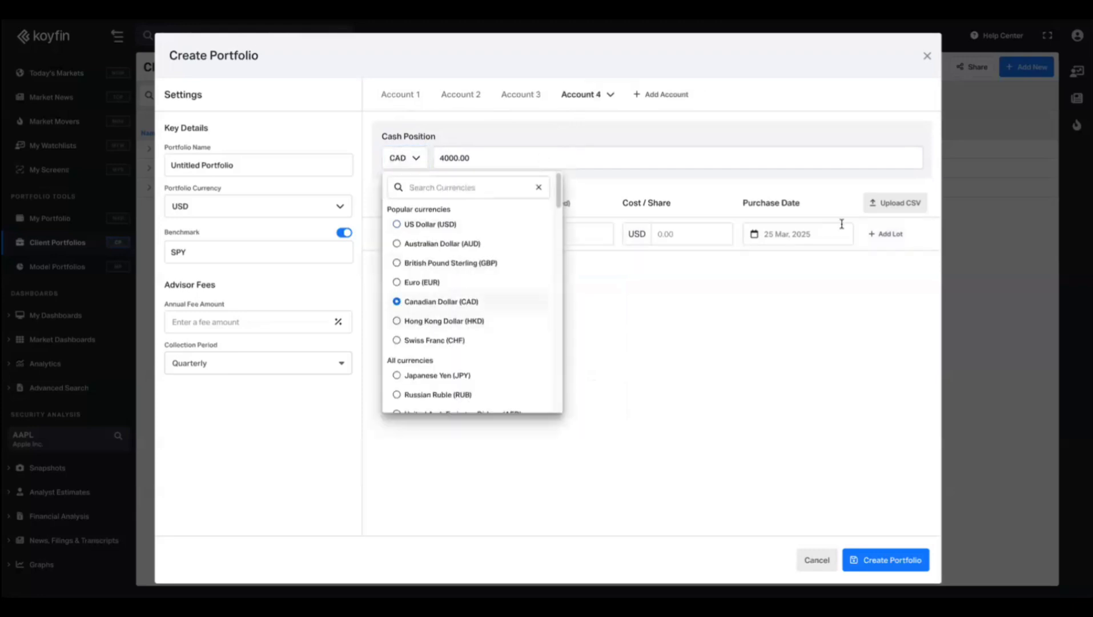
pyautogui.click(810, 190)
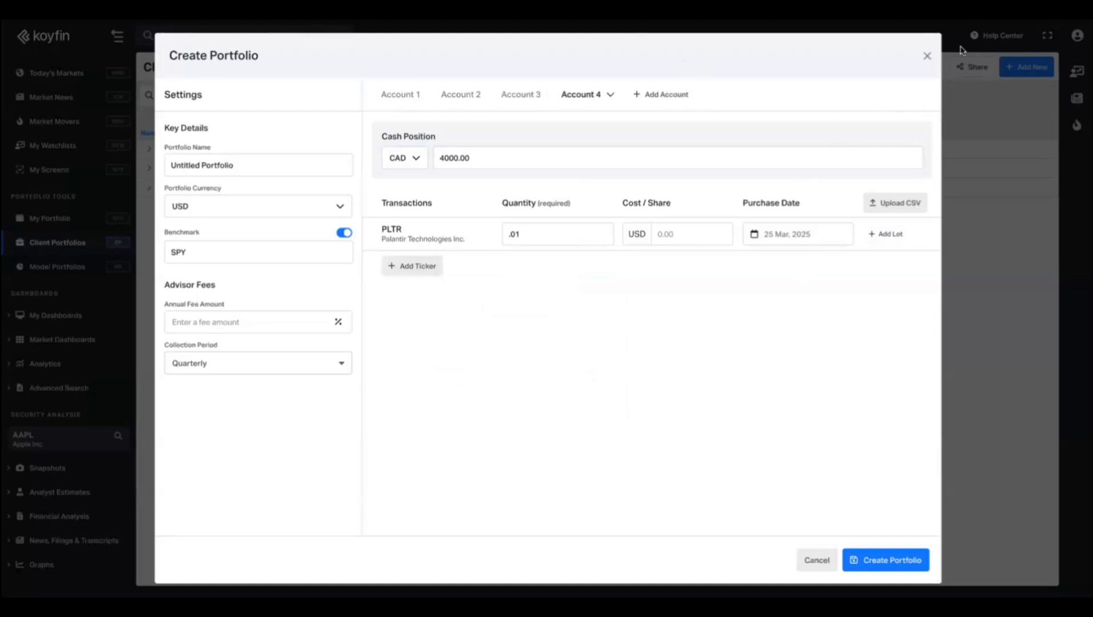
pyautogui.click(879, 562)
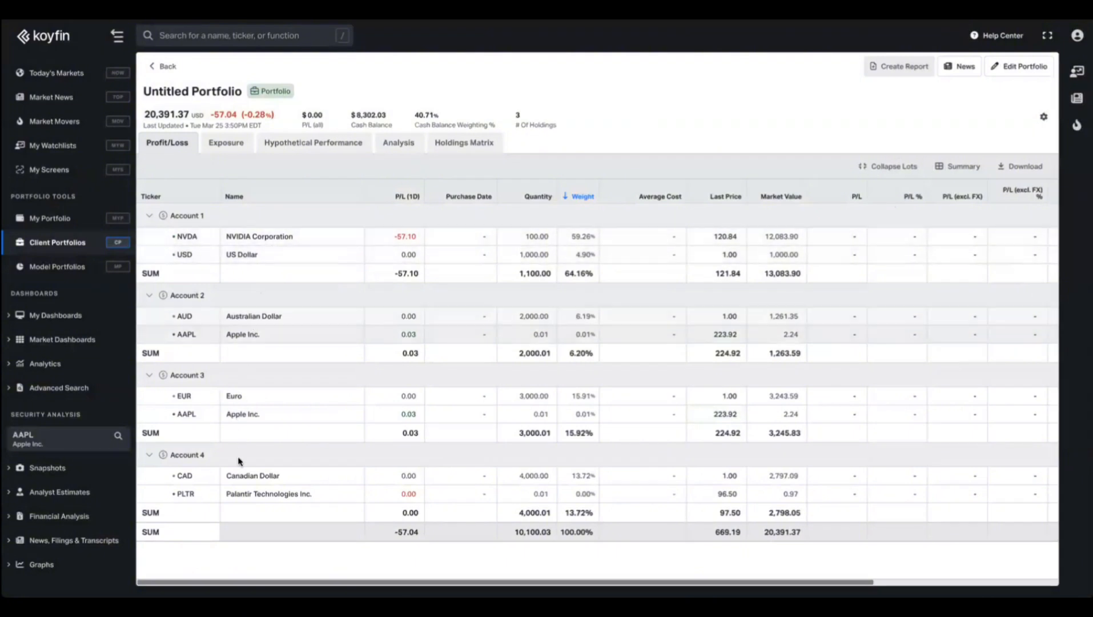
# Open the new portfolio's Exposure tab to see its holdings breakdown.
pyautogui.click(223, 145)
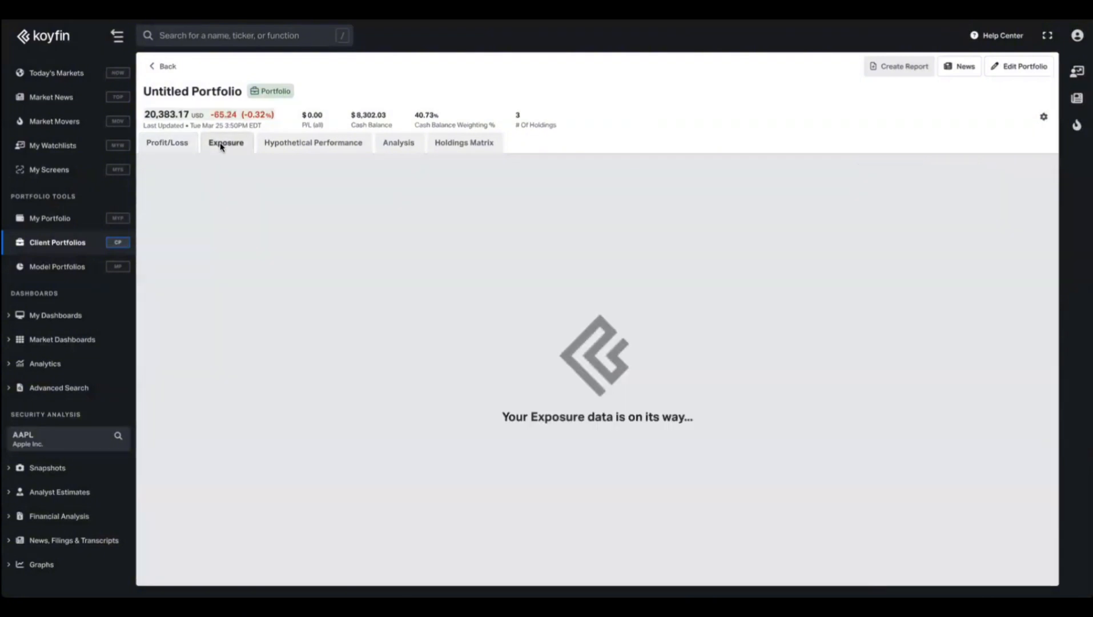